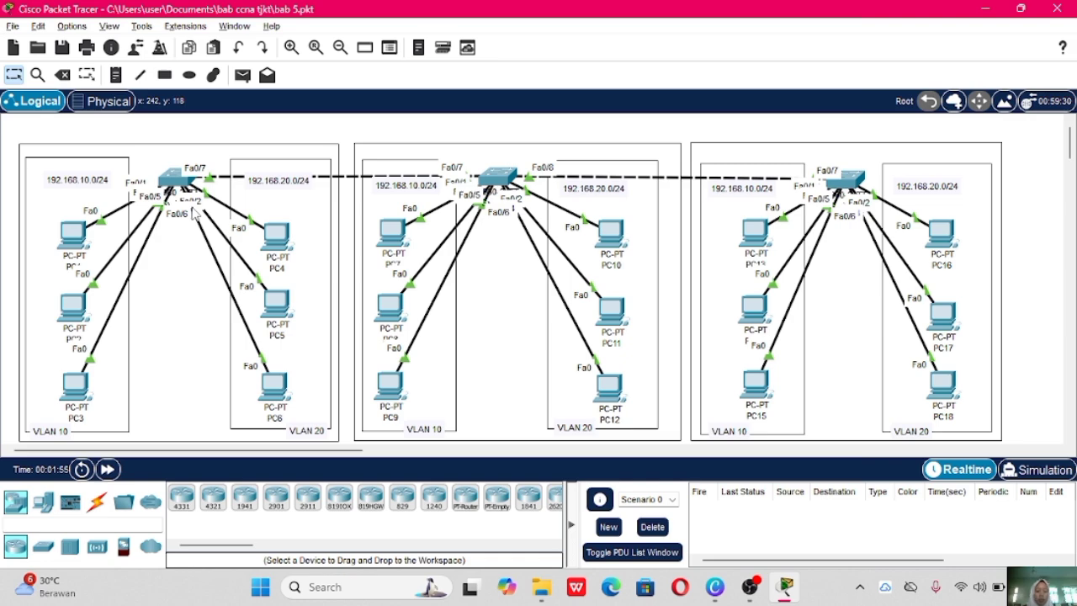
Give PC1 the static IPv4 address 192.168.10.1 with subnet mask 255.255.255.0.
left_click(97, 501)
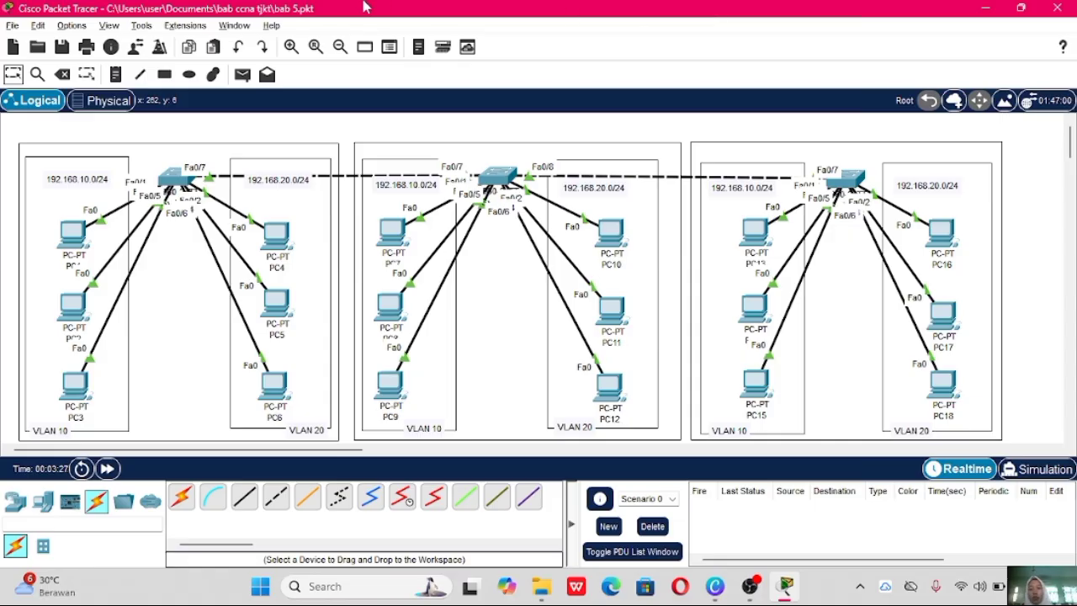
left_click(72, 231)
left_click(438, 49)
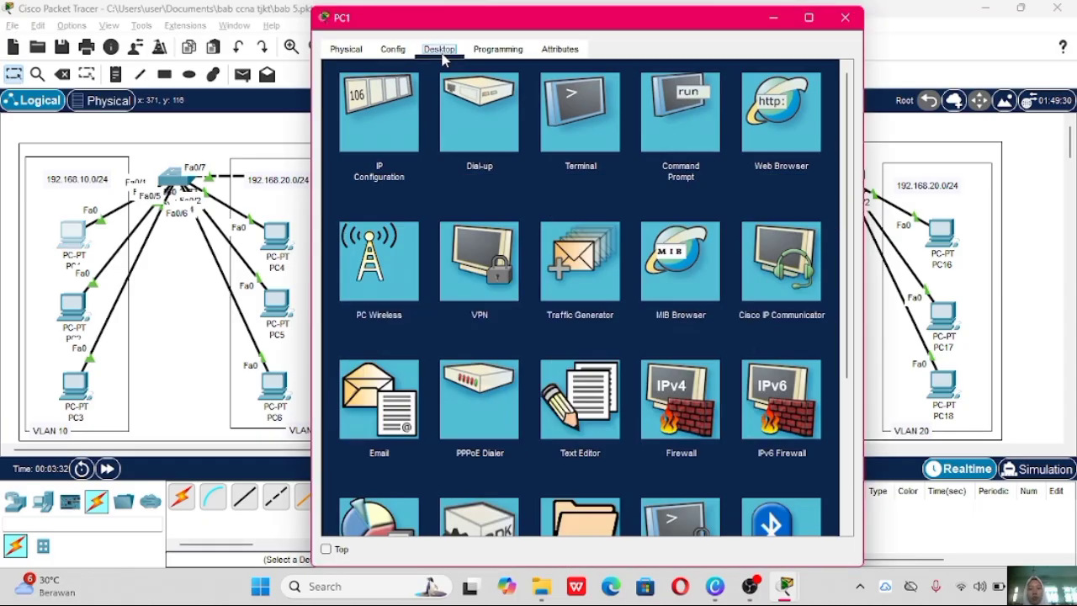
left_click(404, 159)
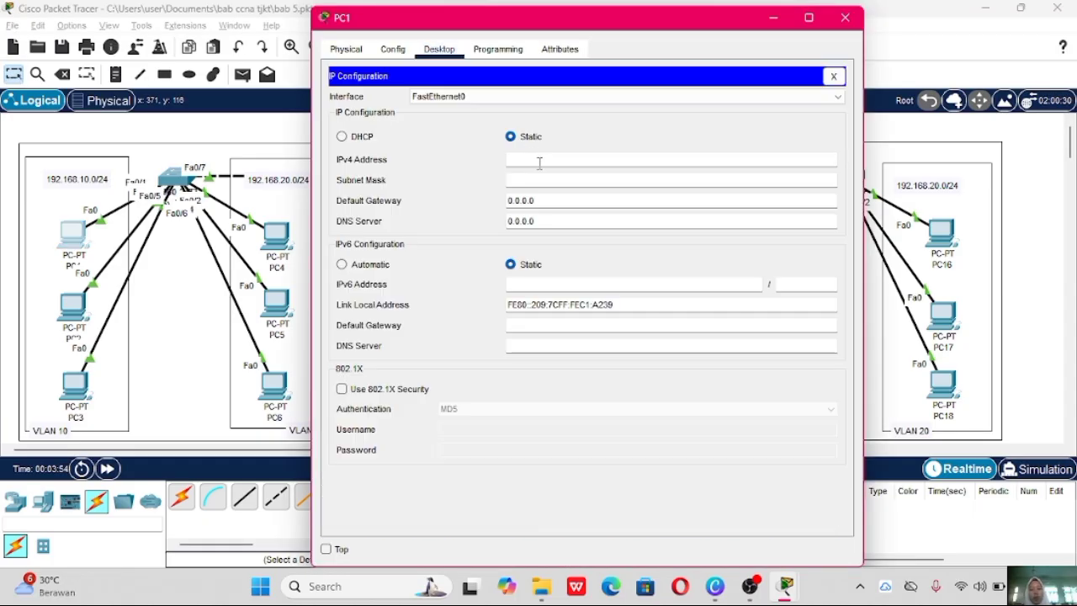
left_click(539, 162)
type("192.168.10.0")
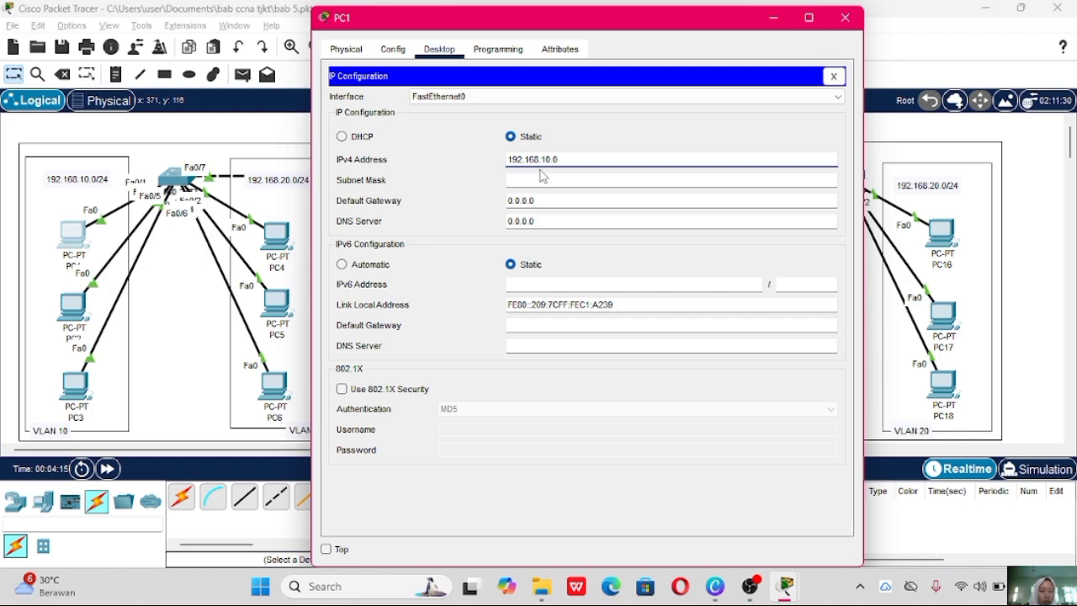
key("BackSpace")
type("1")
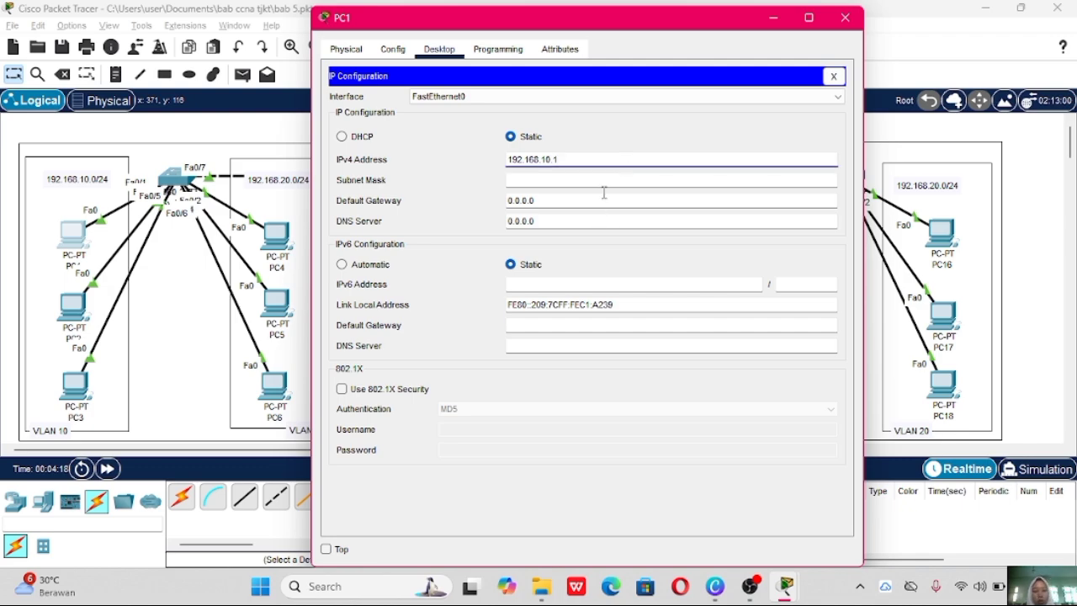
left_click(617, 178)
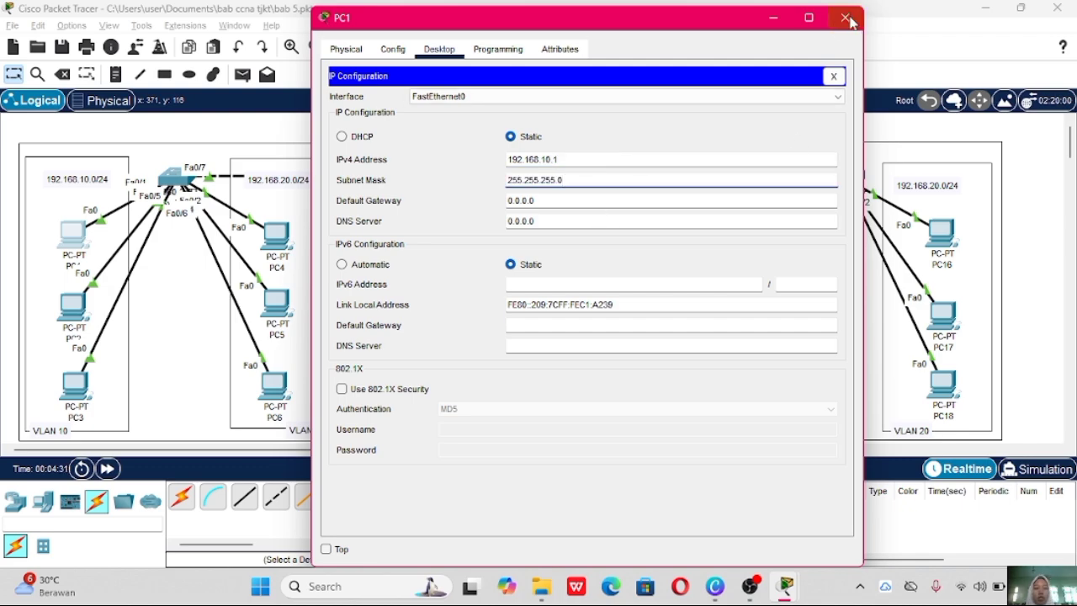
left_click(845, 18)
Give PC2 the static IPv4 address 192.168.10.2 and fill in its default subnet mask.
left_click(72, 307)
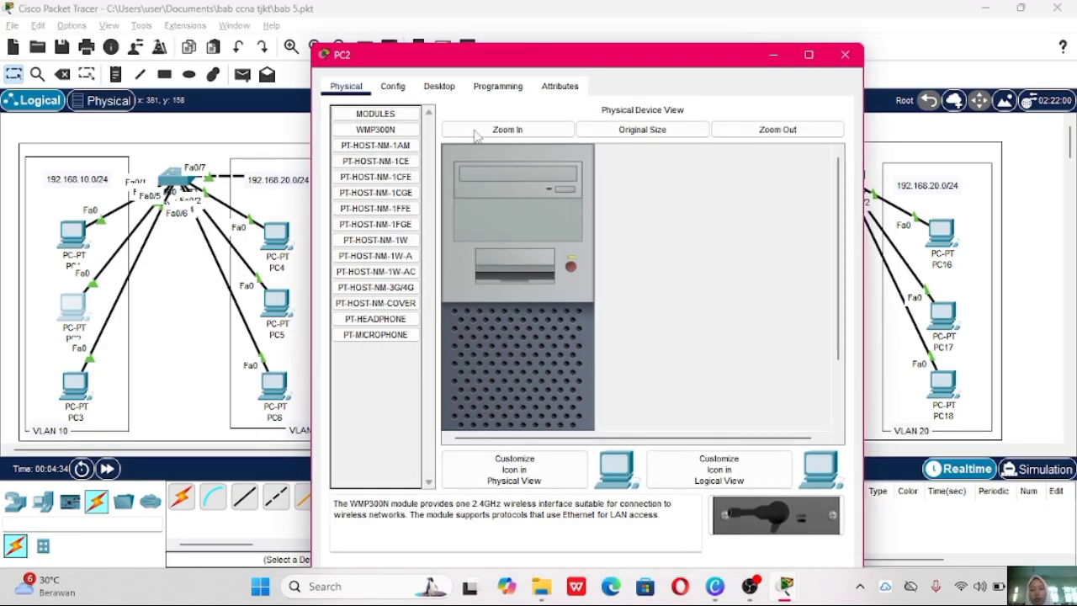
left_click(439, 86)
left_click(397, 143)
left_click(528, 196)
type("192.168.")
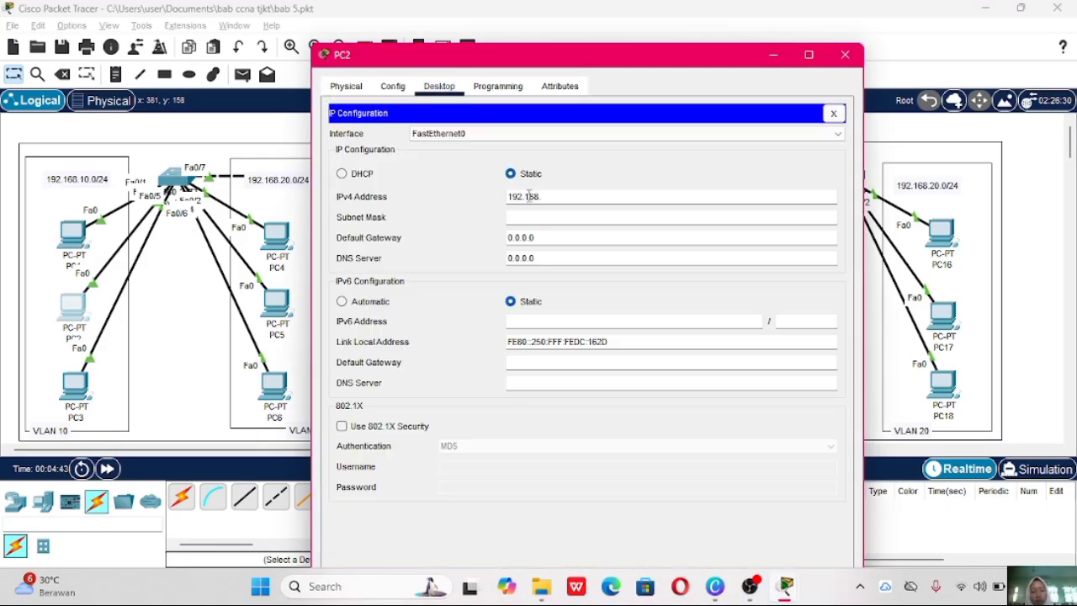
type("10.2")
left_click(575, 216)
left_click(846, 55)
Give PC3 the static IPv4 address 192.168.10.3 and fill in its default subnet mask.
left_click(75, 387)
left_click(439, 49)
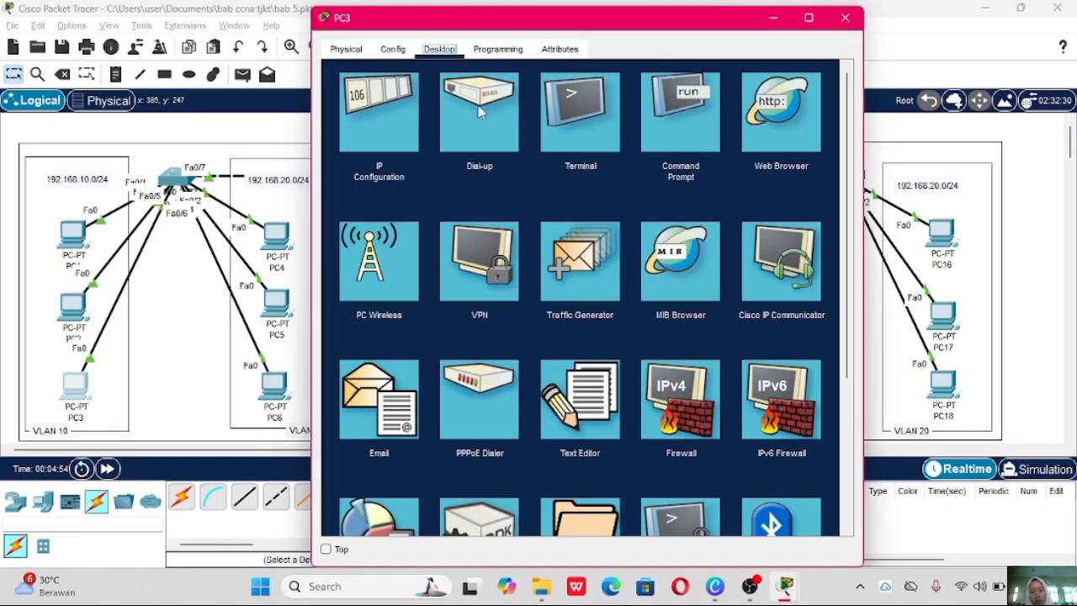
left_click(395, 108)
left_click(516, 159)
type("192.168.10.3")
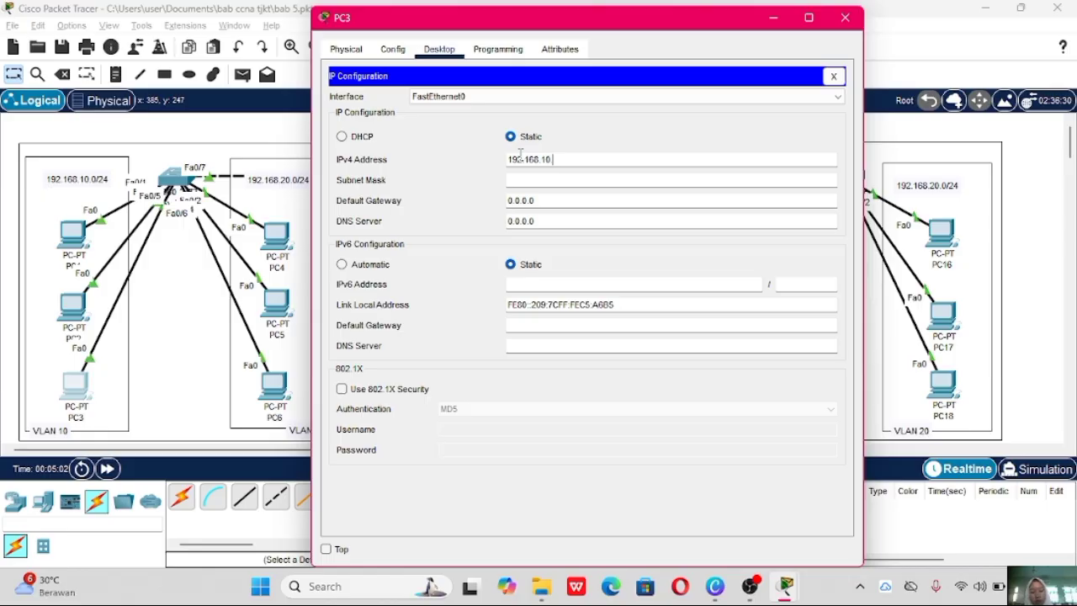
left_click(572, 179)
left_click(845, 17)
Give PC4 the static IPv4 address 192.168.20.1 and fill in its default subnet mask.
left_click(276, 234)
left_click(439, 49)
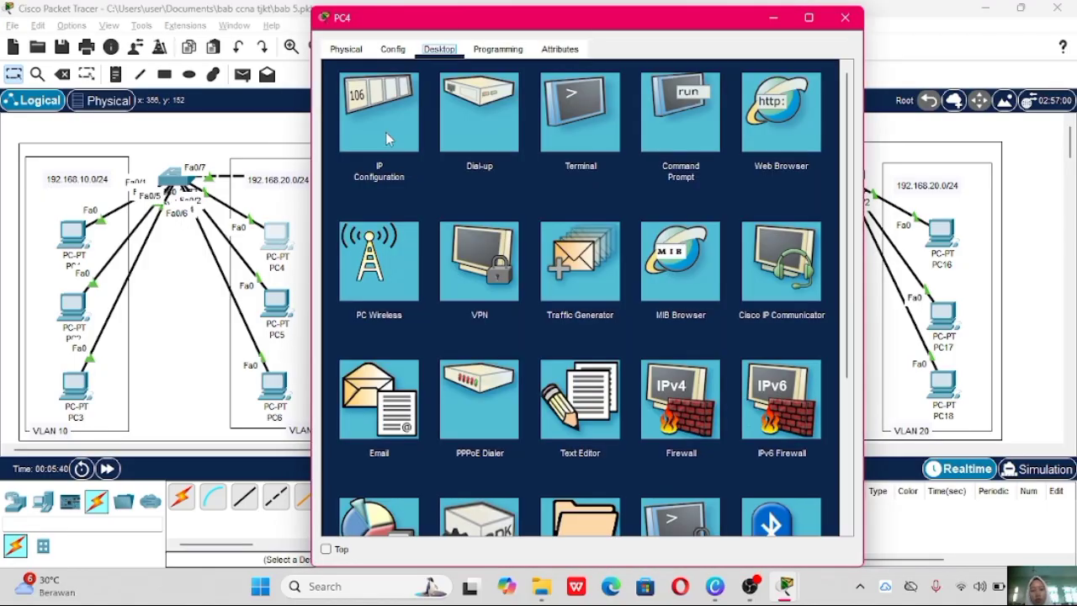
left_click(386, 132)
left_click(543, 159)
type("192.168.20.1")
left_click(543, 179)
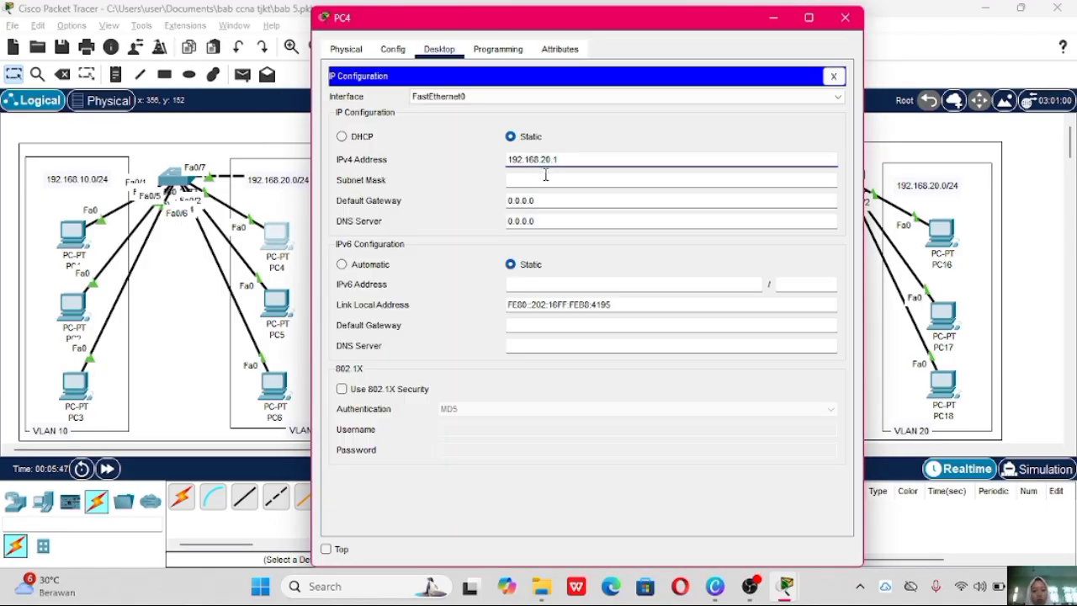
left_click(845, 17)
Give PC5 the static IPv4 address 192.168.20.2 and fill in its default subnet mask.
left_click(276, 303)
left_click(439, 49)
left_click(385, 132)
left_click(553, 160)
type("192.1")
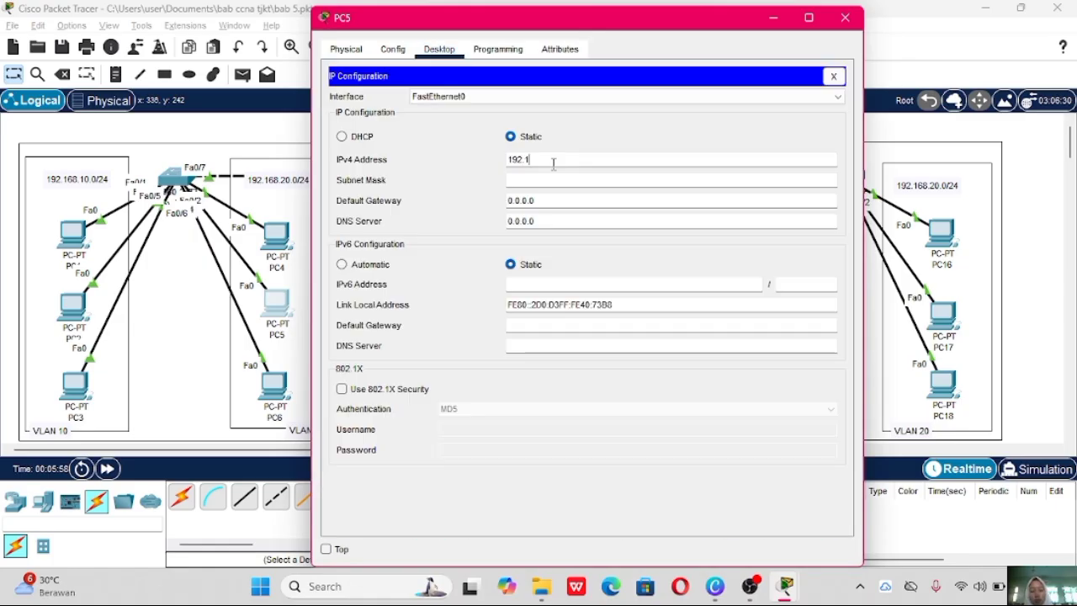
type("68.20.2")
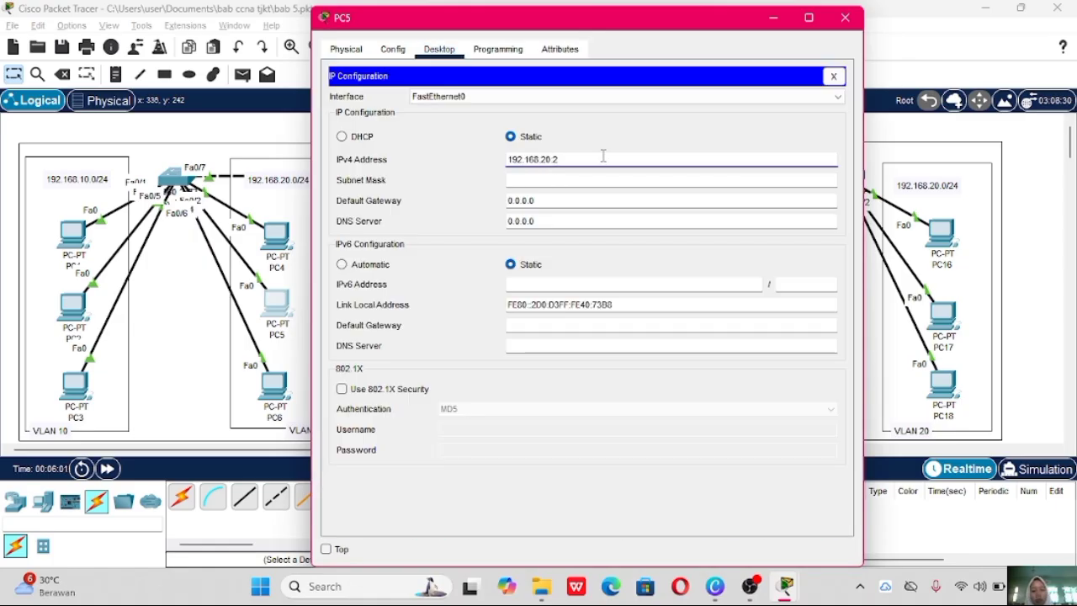
left_click(519, 179)
left_click(845, 17)
Give PC6 the static IPv4 address 192.168.20.3 and fill in its default subnet mask.
left_click(274, 384)
left_click(439, 49)
left_click(385, 132)
left_click(512, 160)
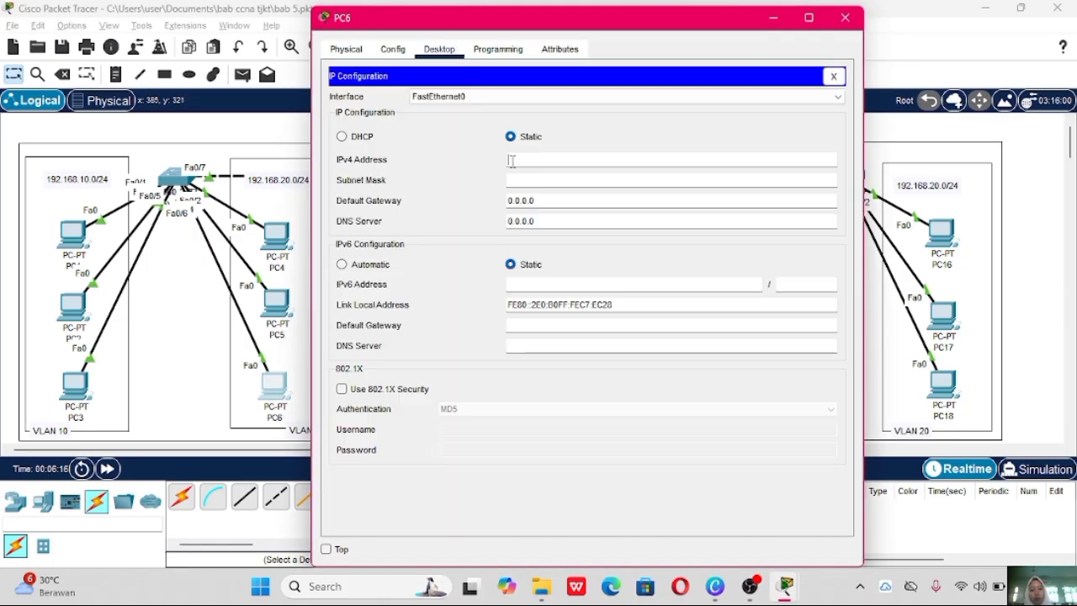
type("192.168.20.3")
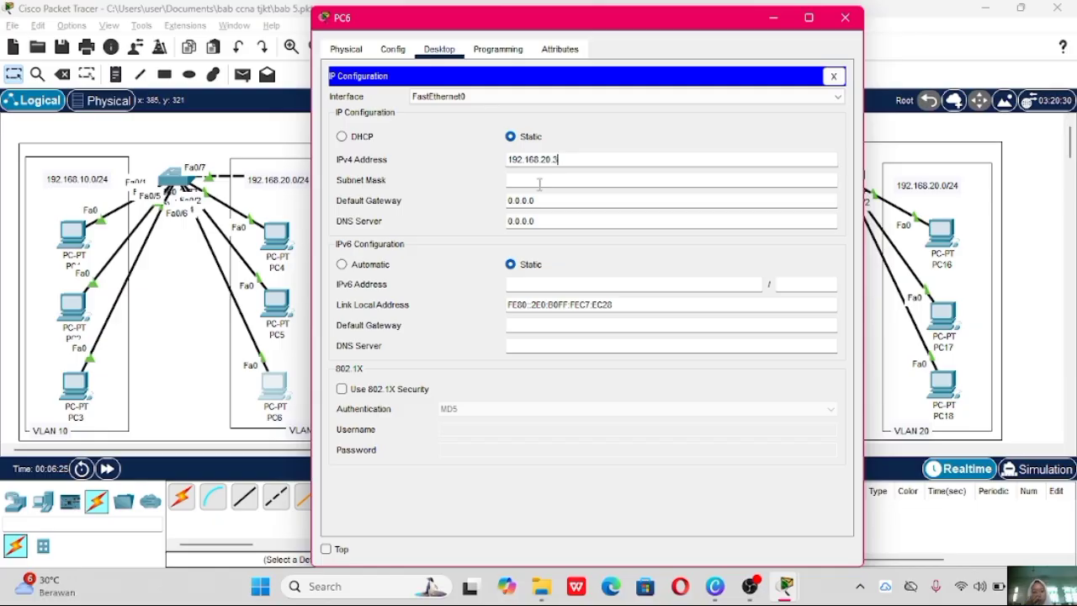
left_click(540, 181)
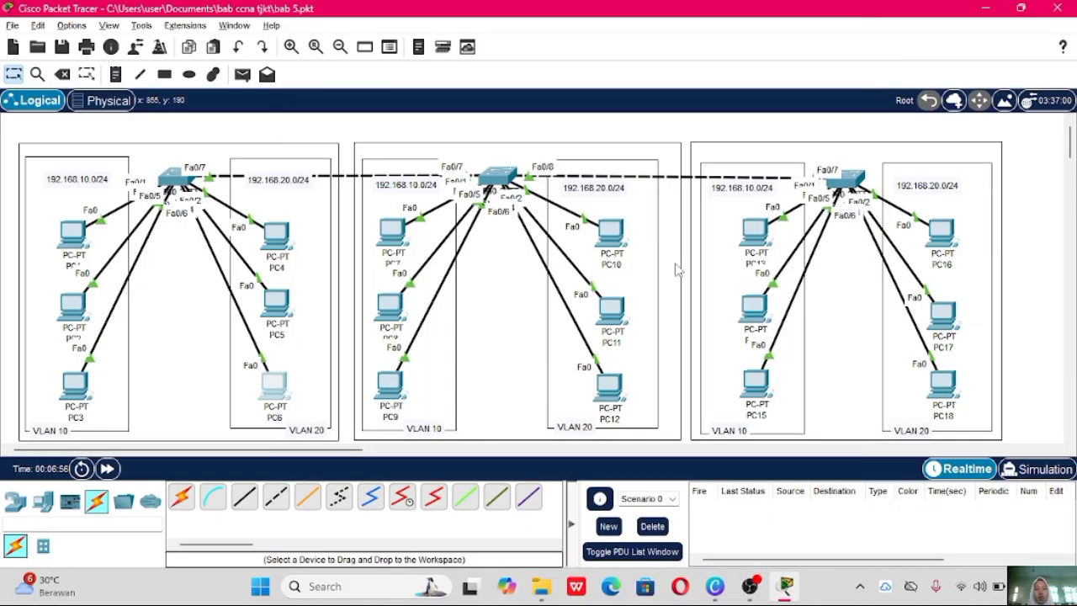
Test connectivity in the first VLAN 10 group by sending simple PDUs from PC1 to PC2 and from PC2 to PC3.
left_click(243, 76)
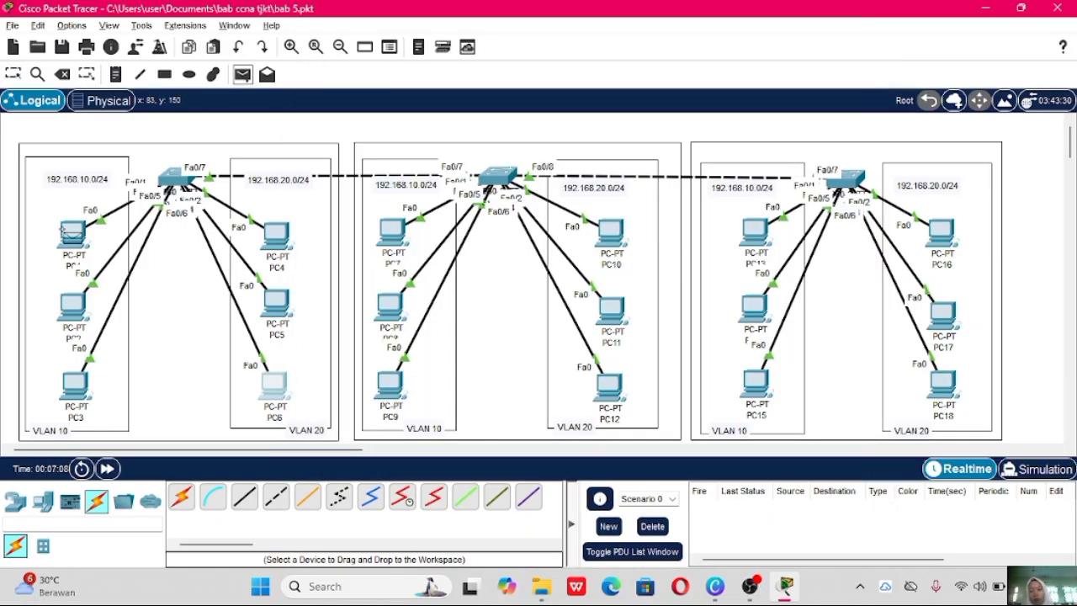
left_click(71, 235)
left_click(70, 304)
left_click(244, 77)
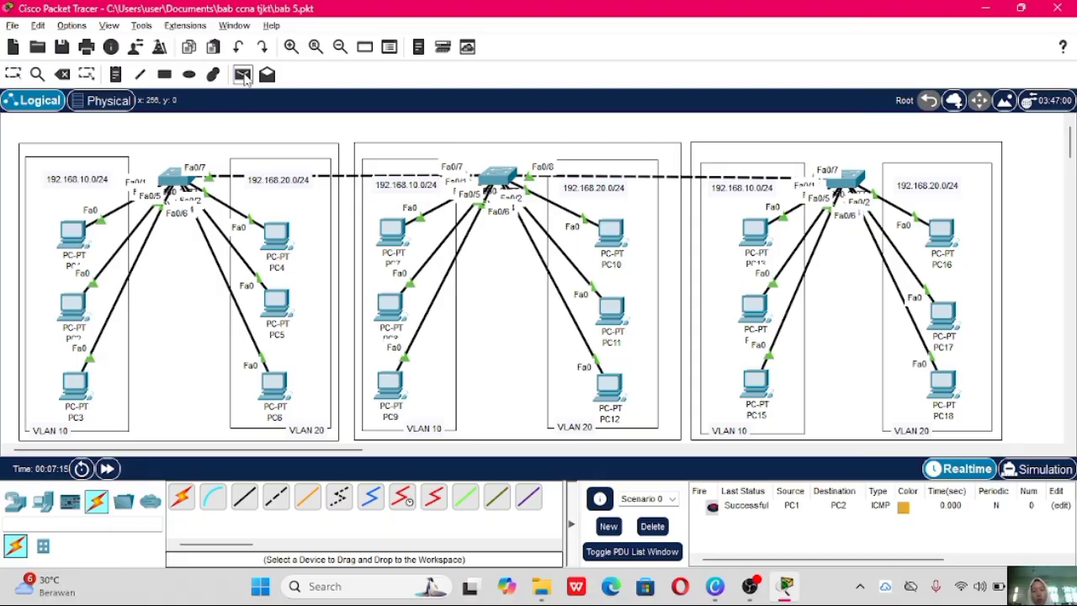
left_click(70, 305)
left_click(74, 385)
Send simple PDUs from PC4 to PC5 and from PC5 to PC6, and review the results in the PDU list.
left_click(242, 76)
left_click(278, 235)
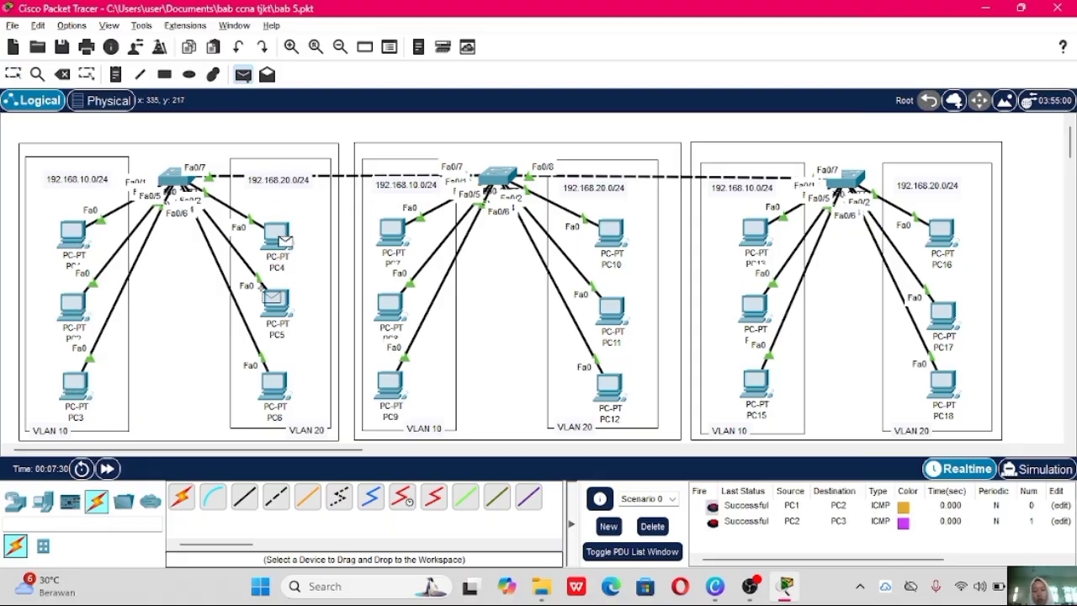
left_click(270, 296)
left_click(243, 74)
left_click(277, 305)
left_click(273, 387)
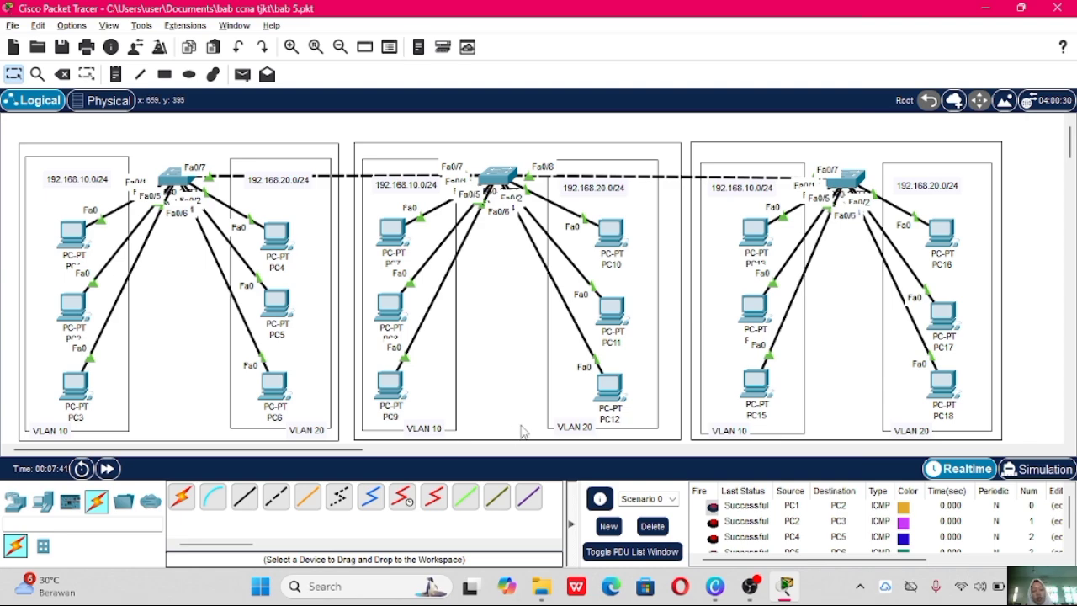
scroll(734, 544, "down", 1)
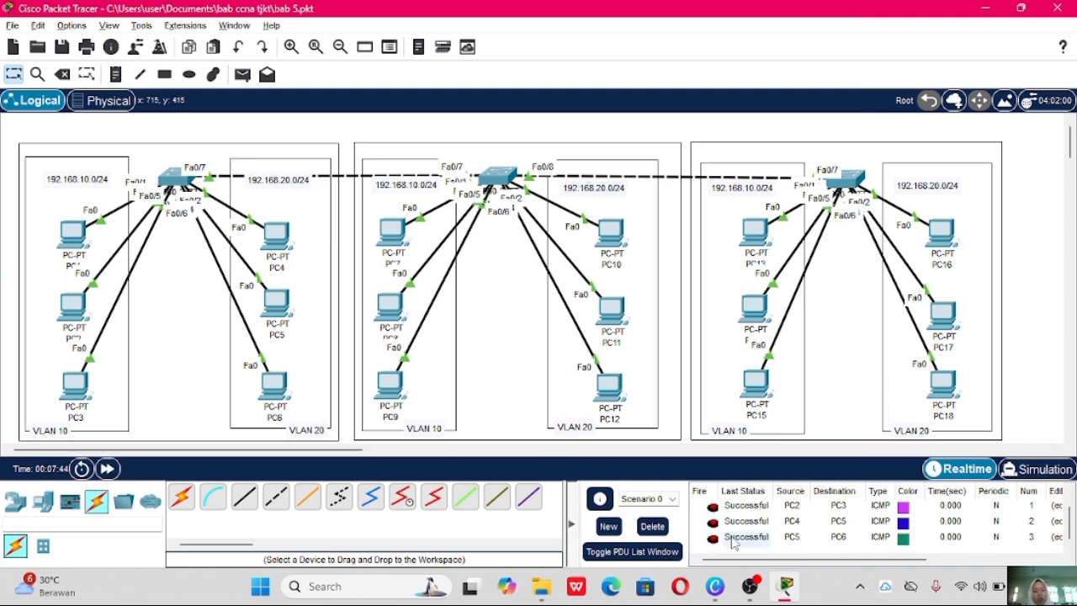
scroll(734, 543, "up", 1)
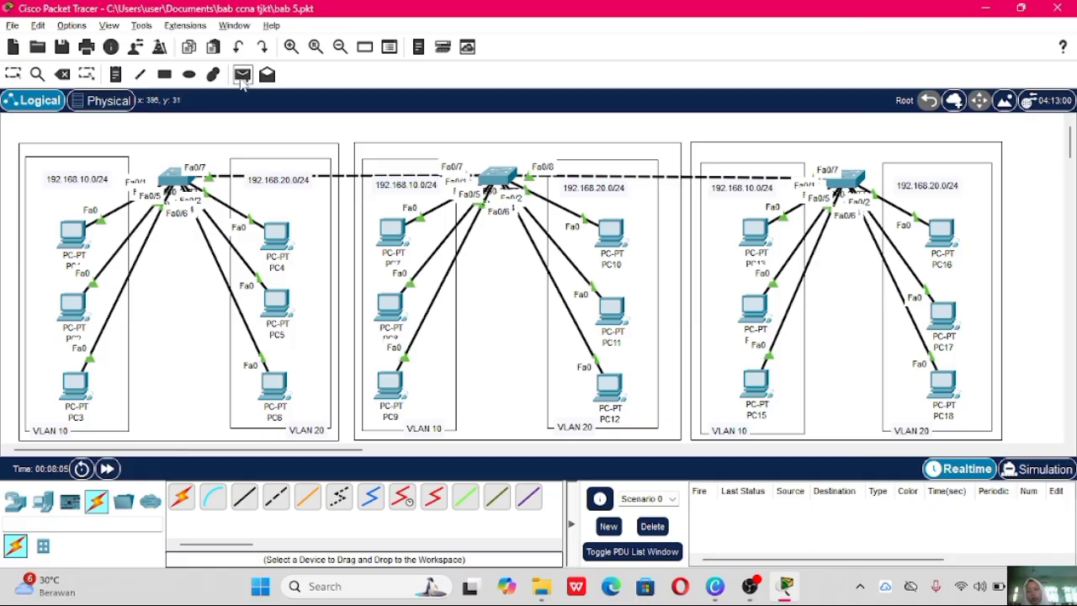
Test connectivity between the two subnets by sending a simple PDU from PC1 to PC4.
left_click(71, 229)
left_click(267, 225)
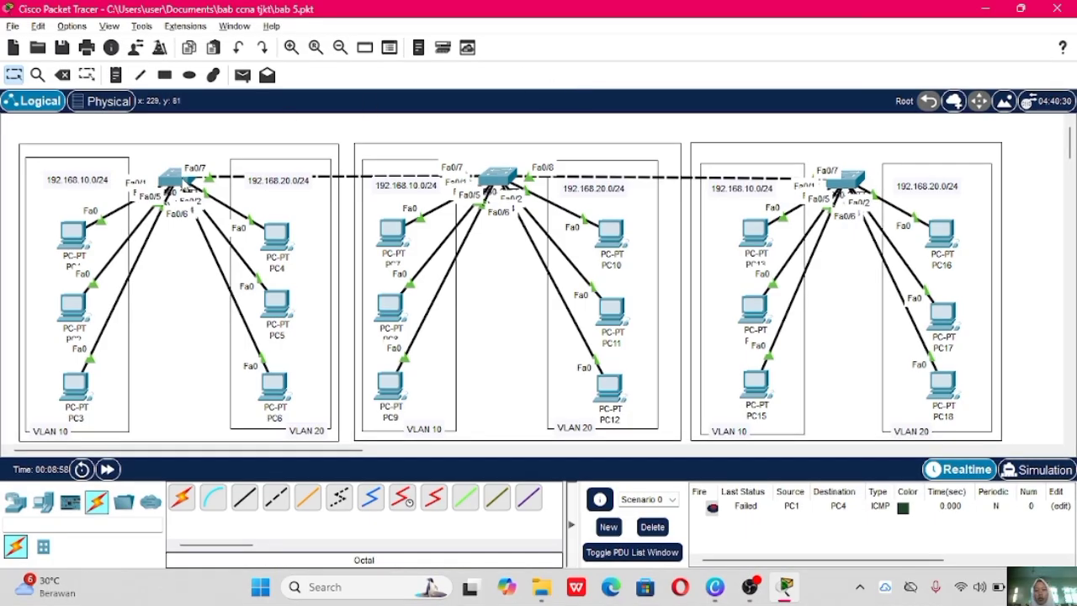
Open the command line of Switch1, the switch serving PC1 to PC6, and enter global configuration mode.
left_click(179, 183)
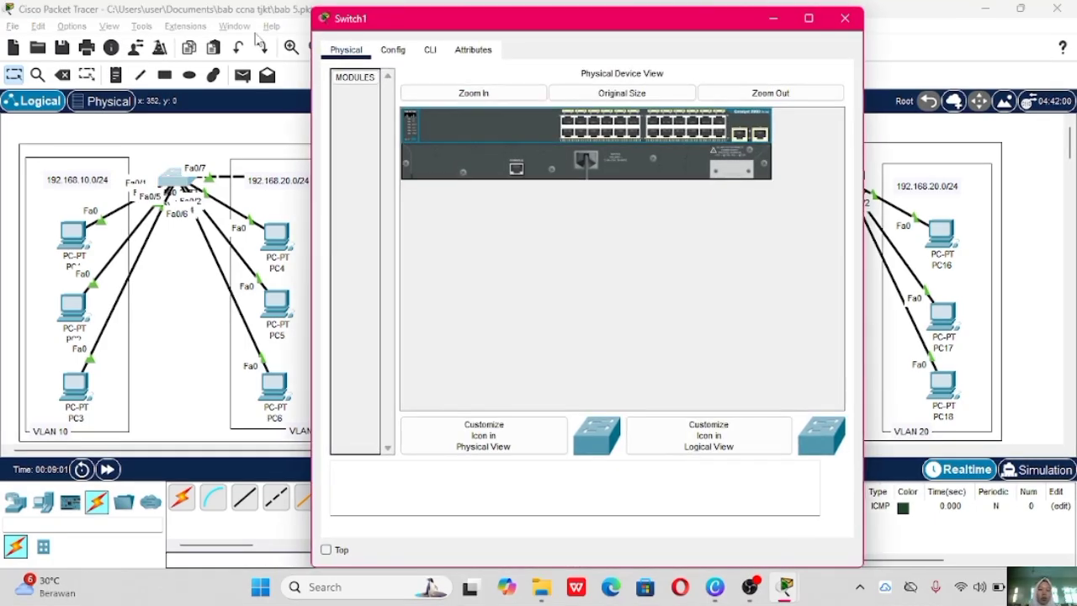
left_click(433, 50)
key("Return")
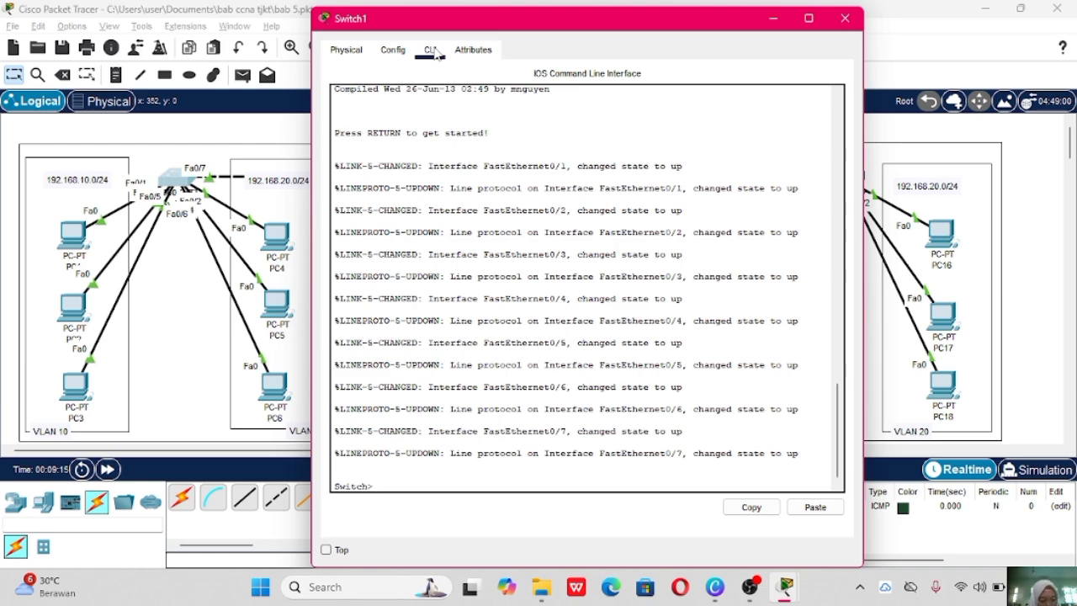
type("en")
key("Return")
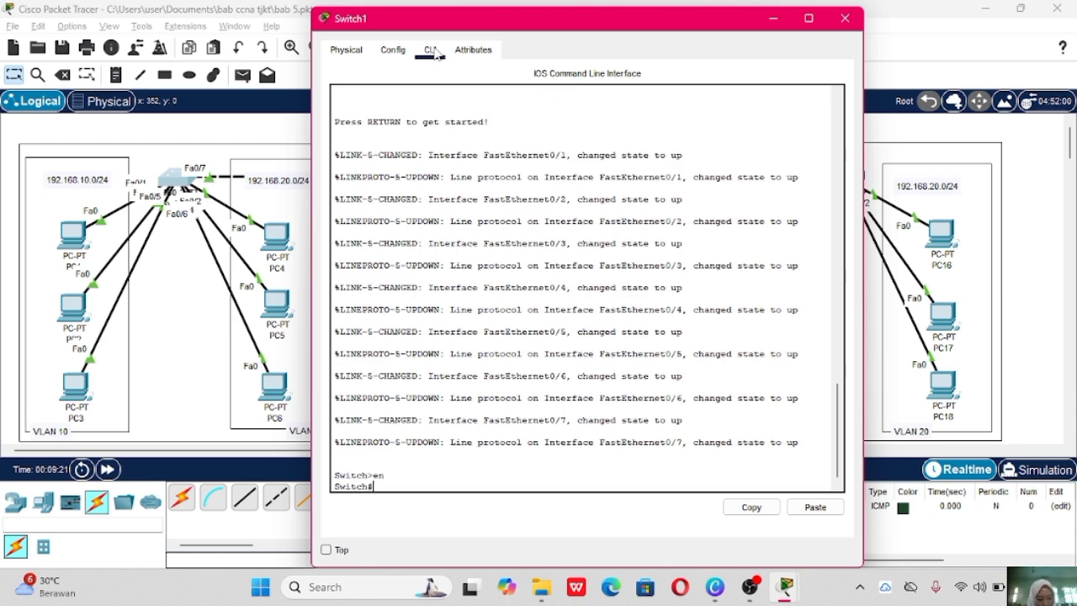
type("conf t")
key("Return")
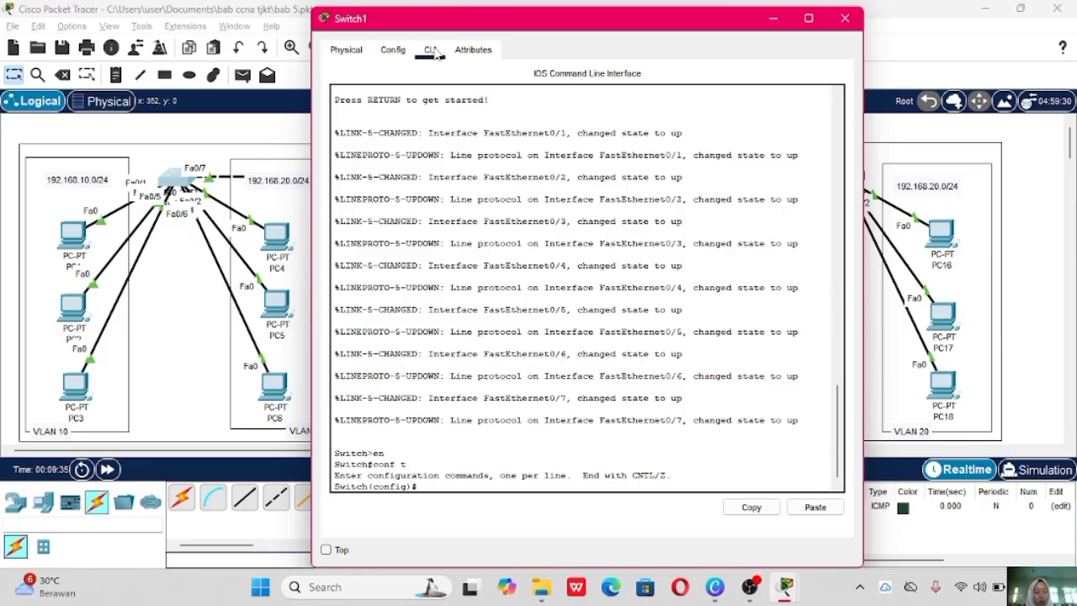
Create VLAN 10 on Switch1 with the name programming and exit VLAN configuration.
type("vlan 10")
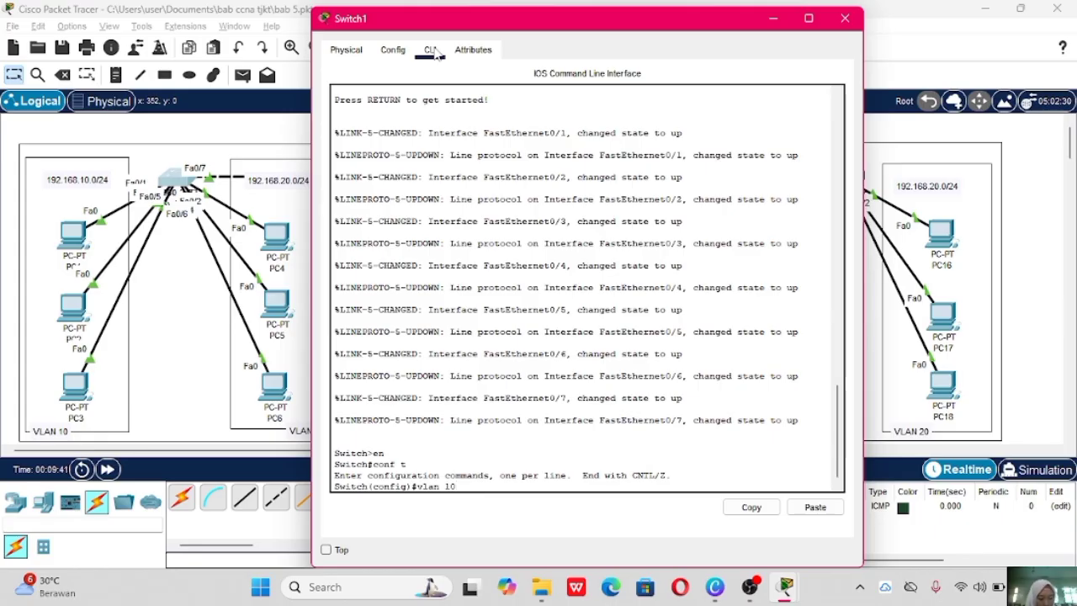
key("Return")
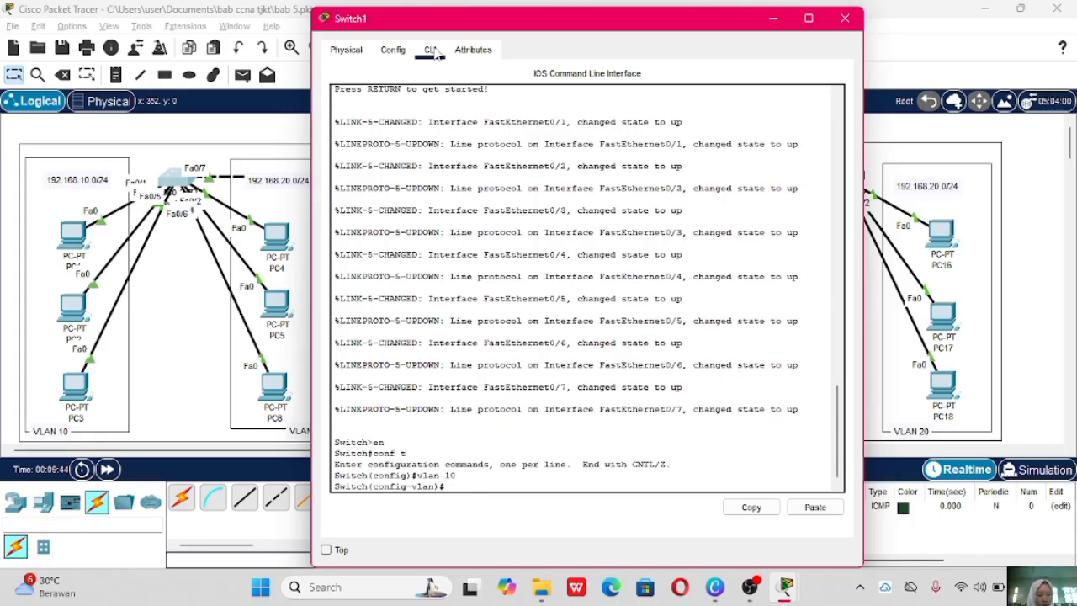
type("name")
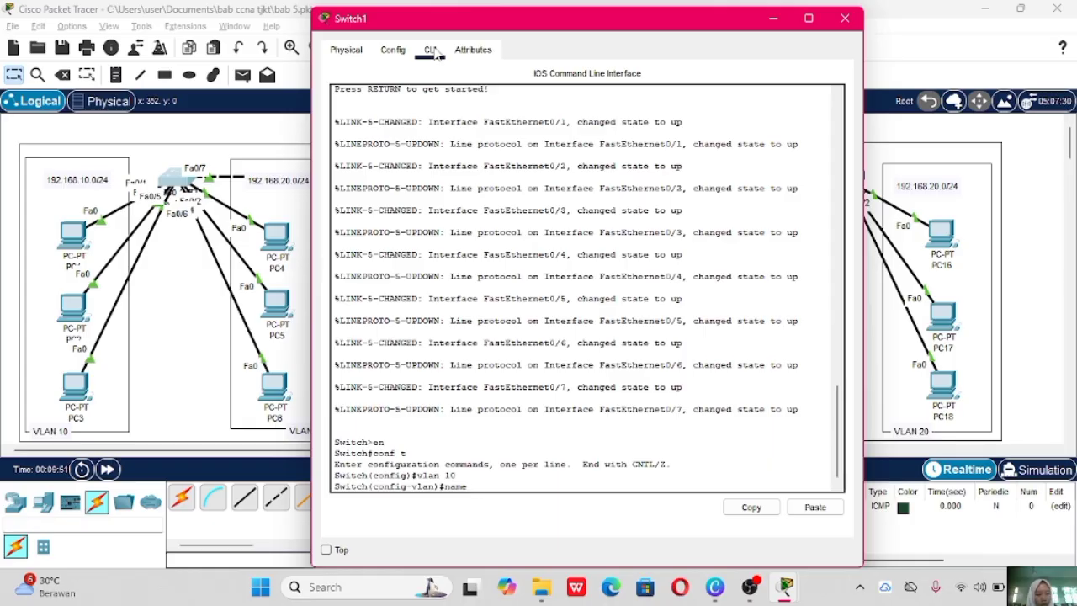
type(" progra")
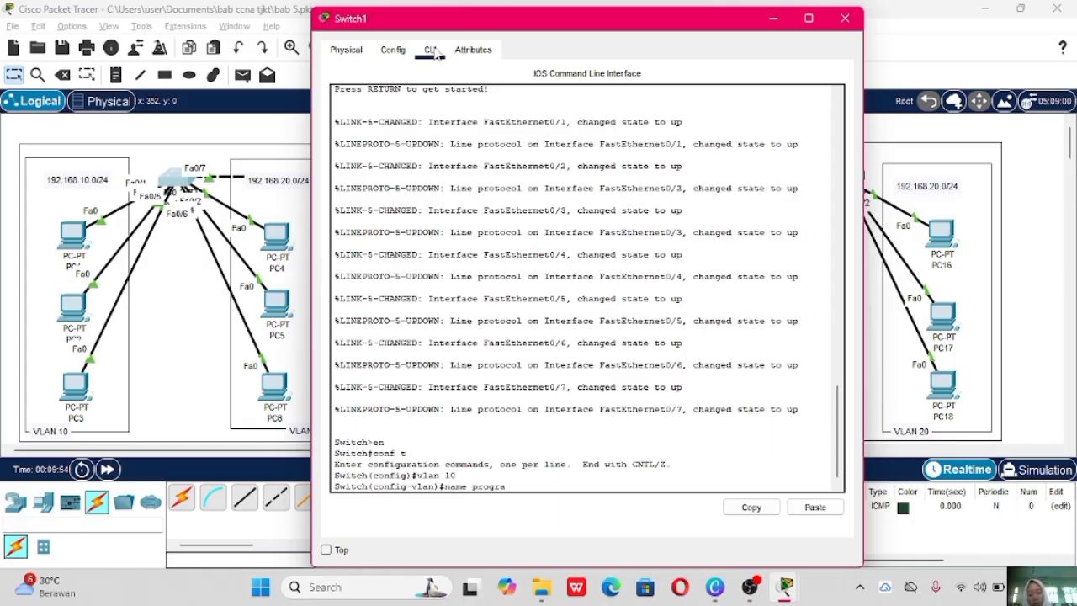
type("mming")
key("Return")
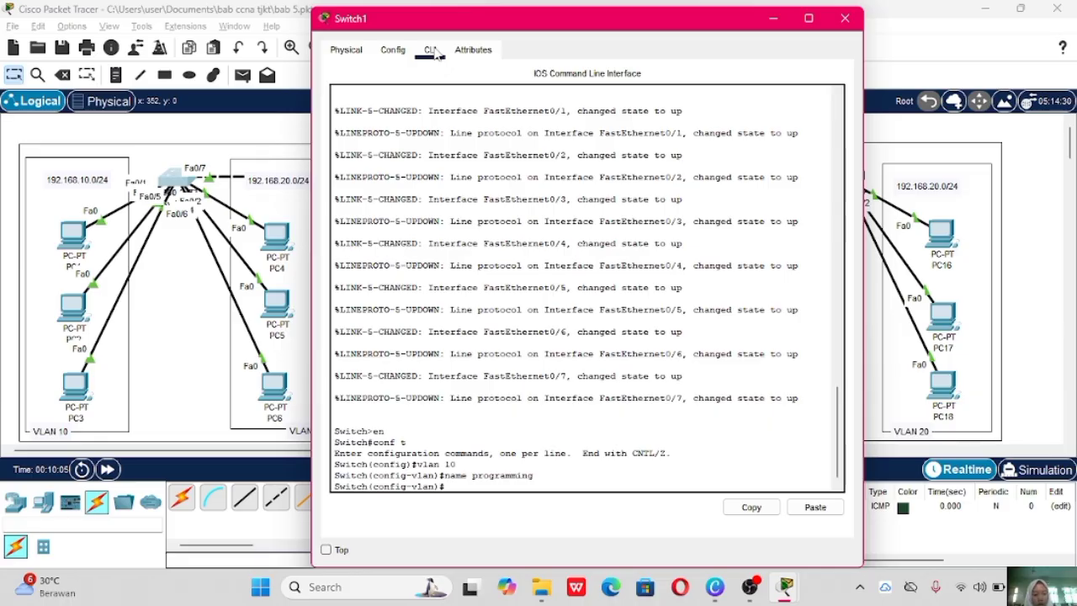
key("Return")
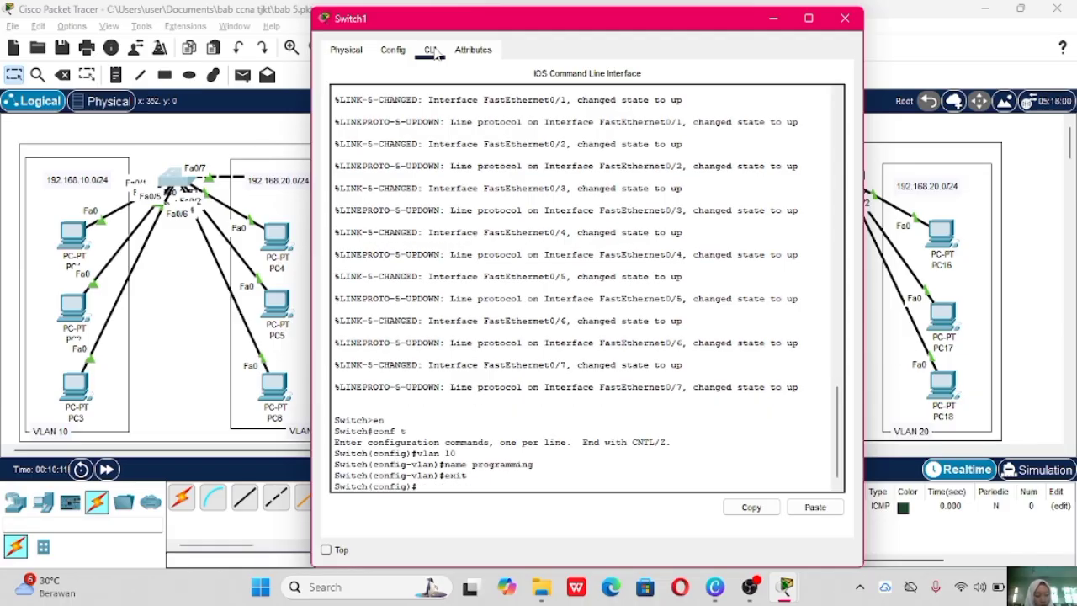
Display the brief VLAN table of Switch1 and check the entries for VLAN 10 and the default VLAN 1.
type("do show ")
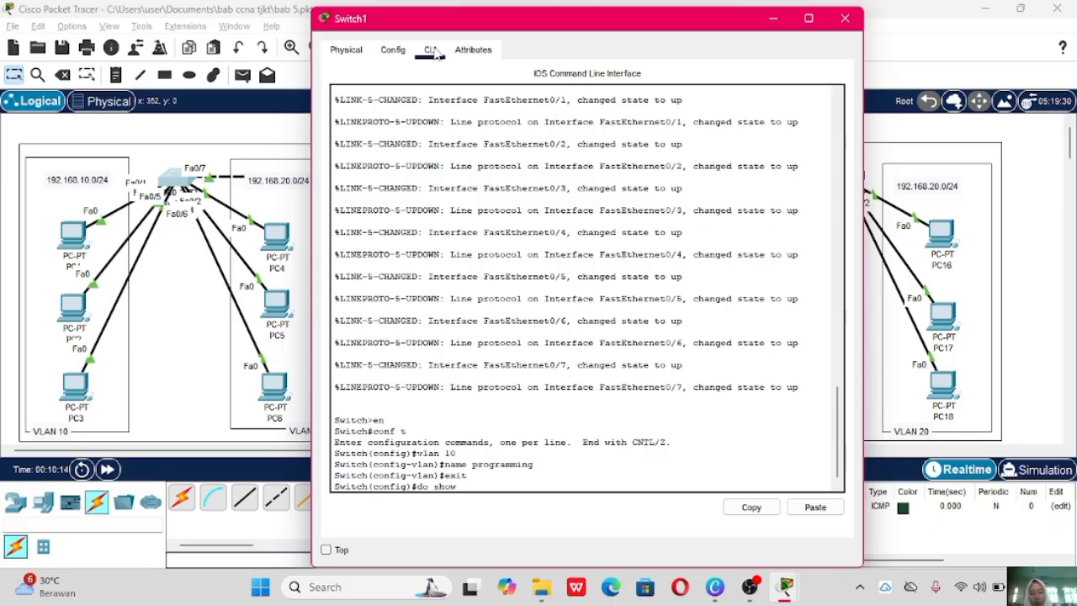
type("vlan brief")
key("Return")
left_click_drag(334, 431, 429, 432)
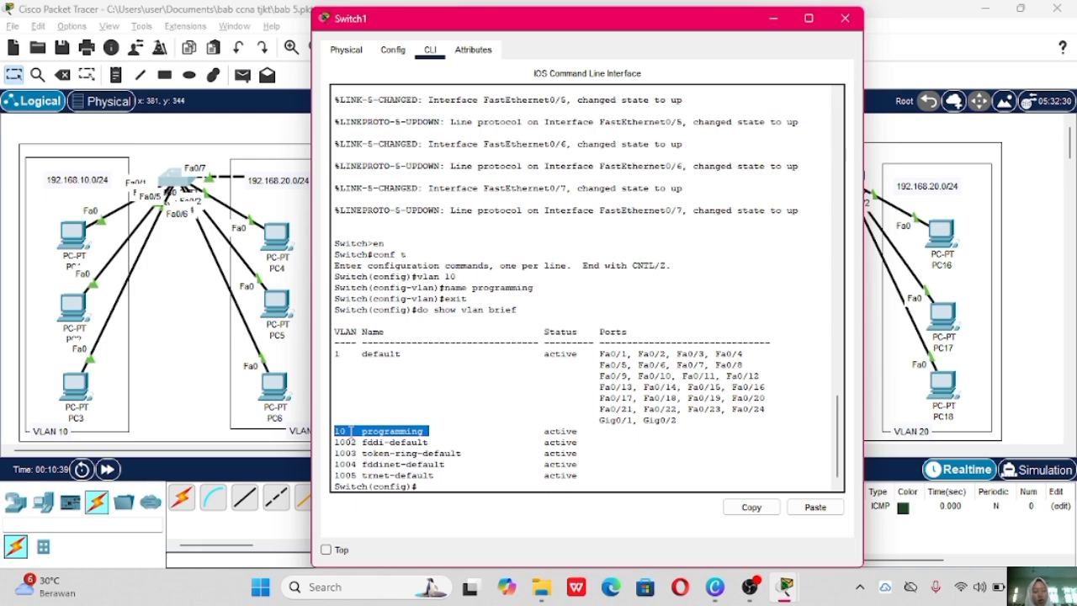
left_click(425, 396)
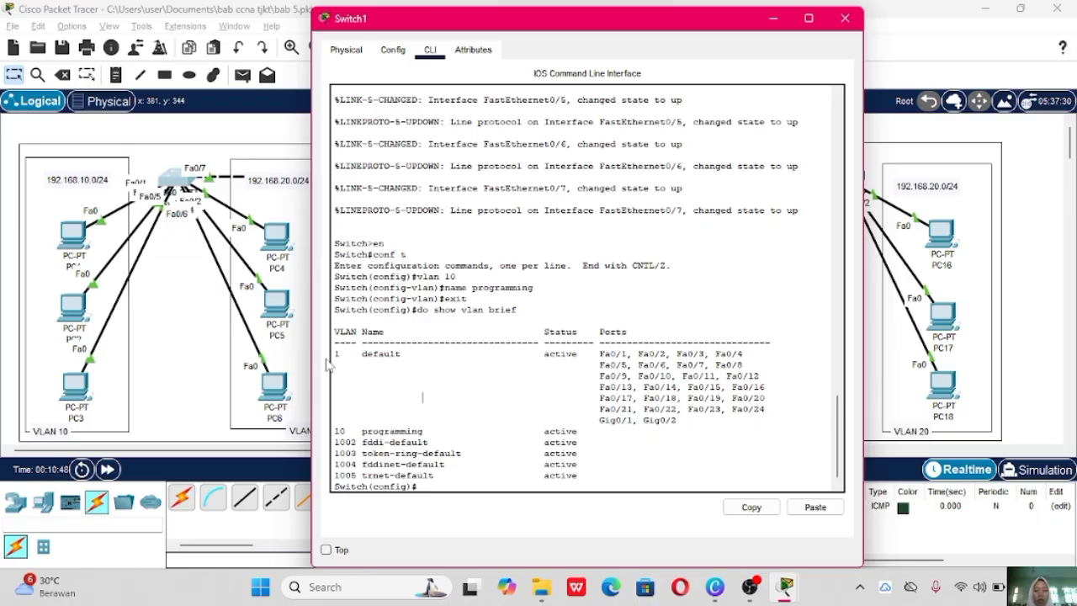
left_click_drag(336, 353, 412, 354)
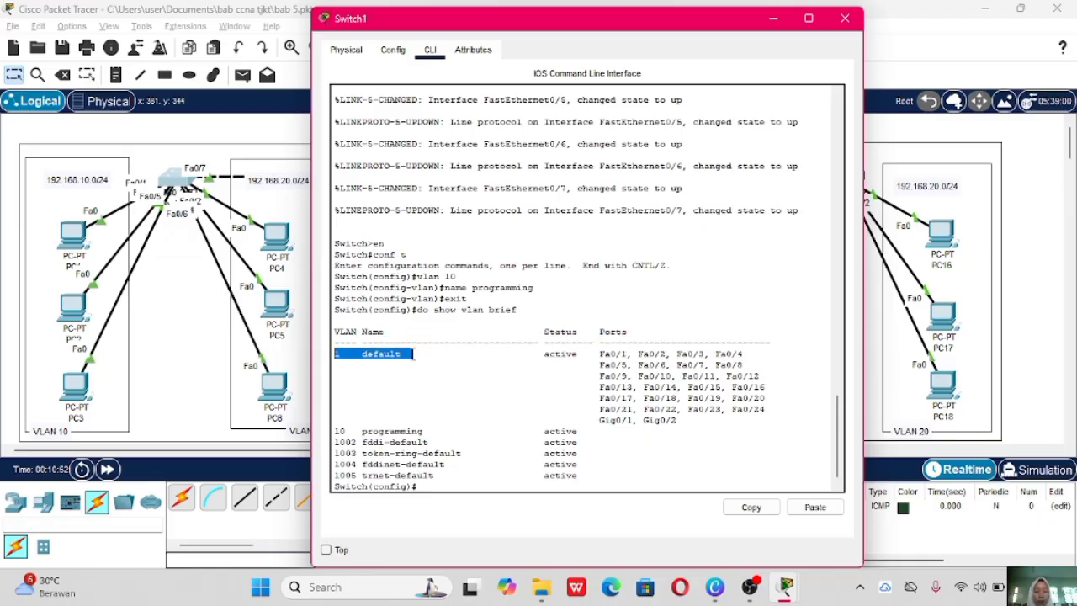
left_click(413, 355)
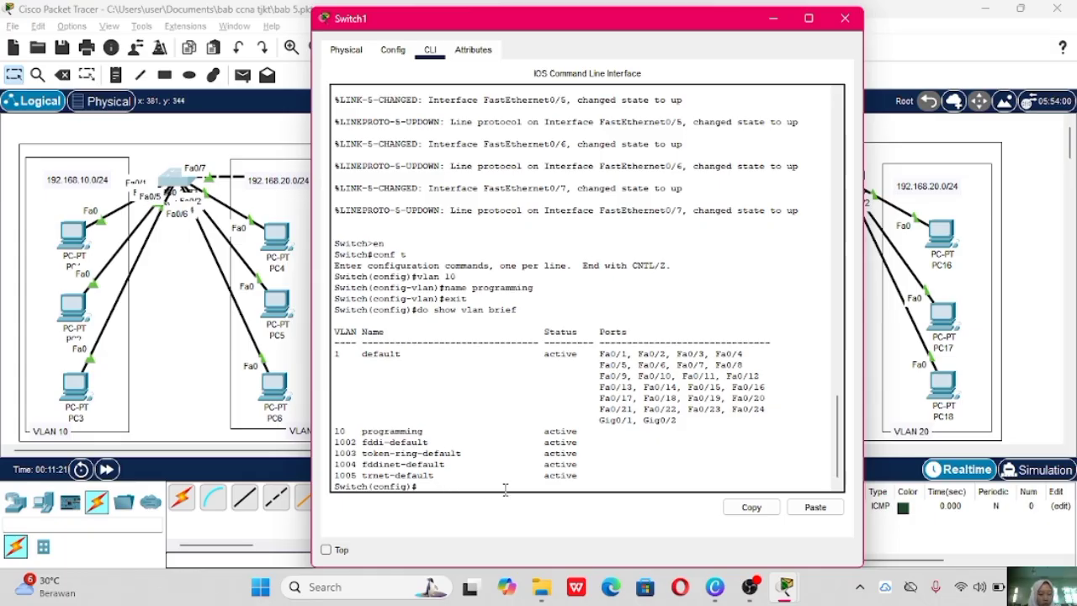
Enter configuration of interface fa0/1 on Switch1 and set its switchport mode to access.
key("Return")
type("int fa")
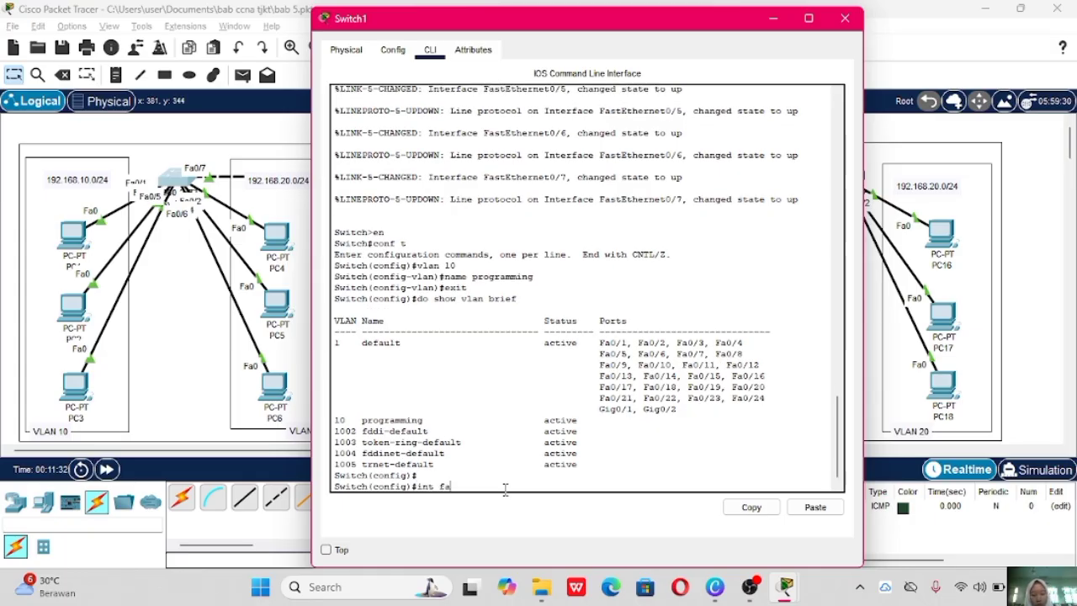
type("0")
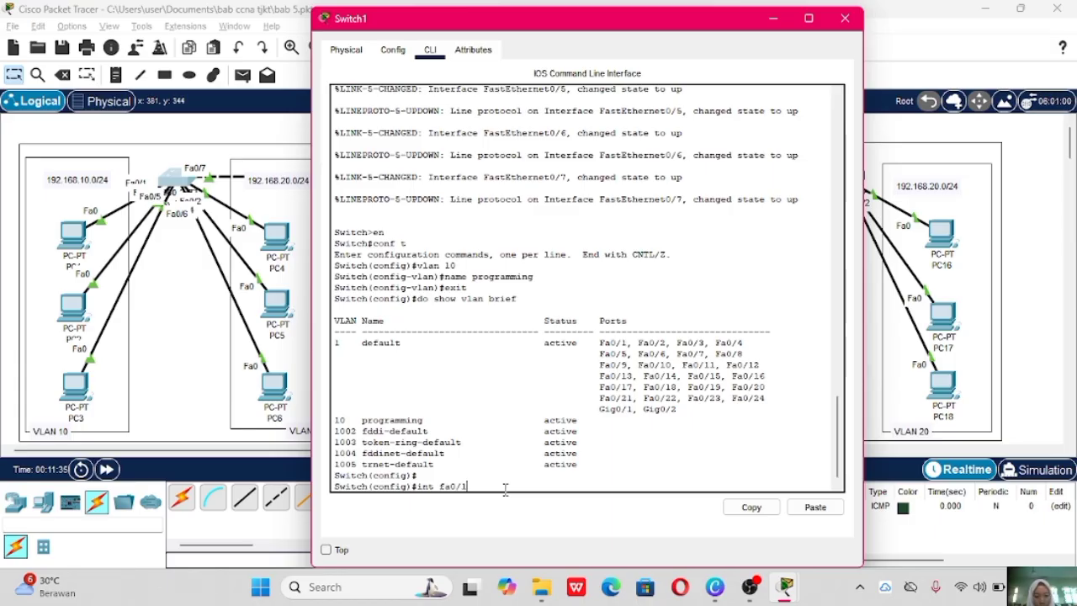
type("/1")
key("Return")
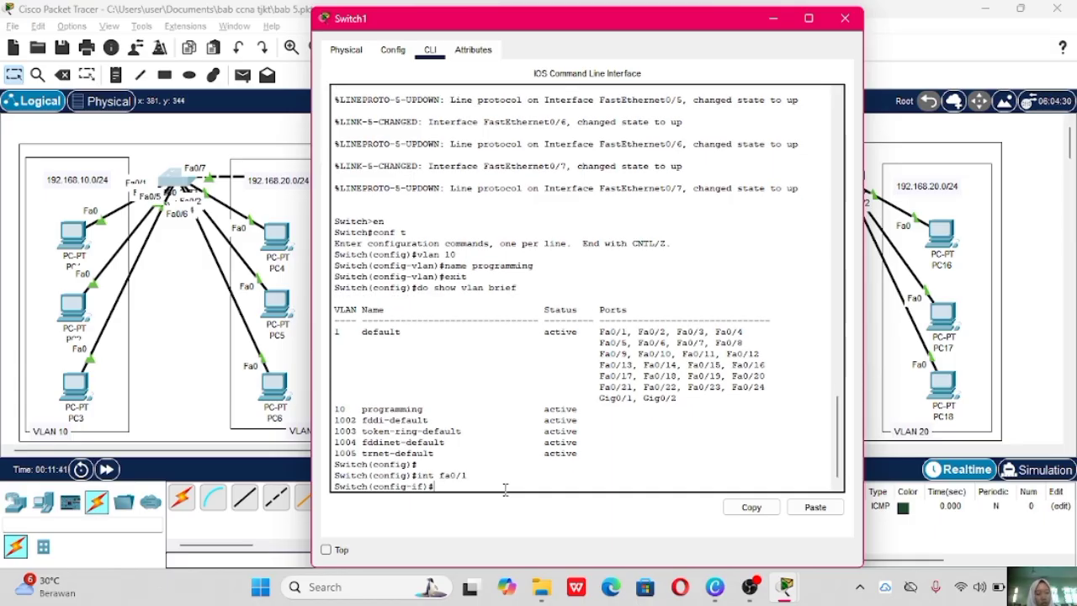
type("switc")
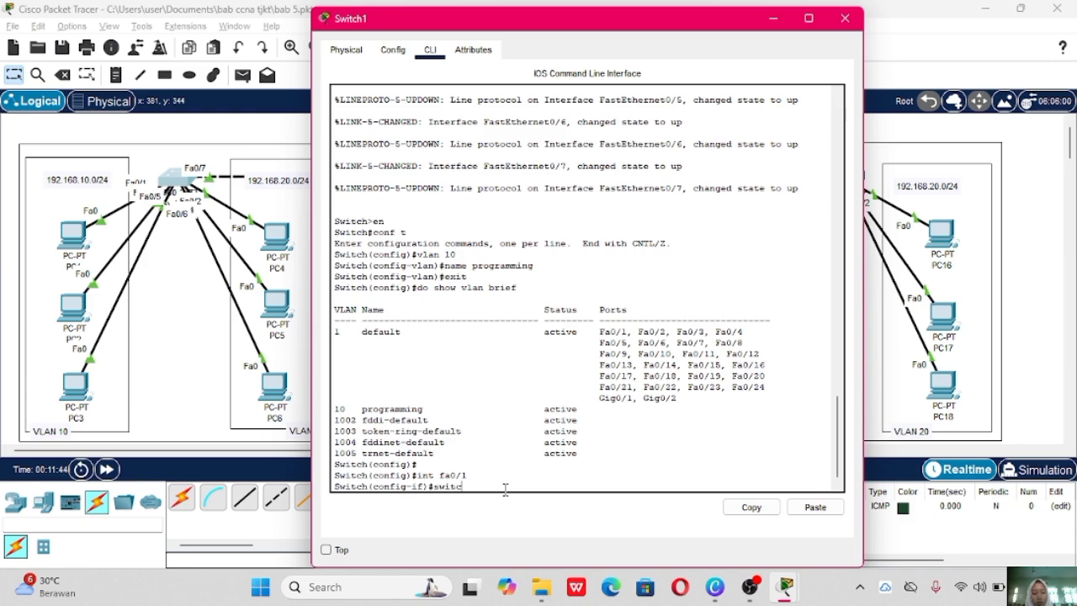
type("h port mode ac")
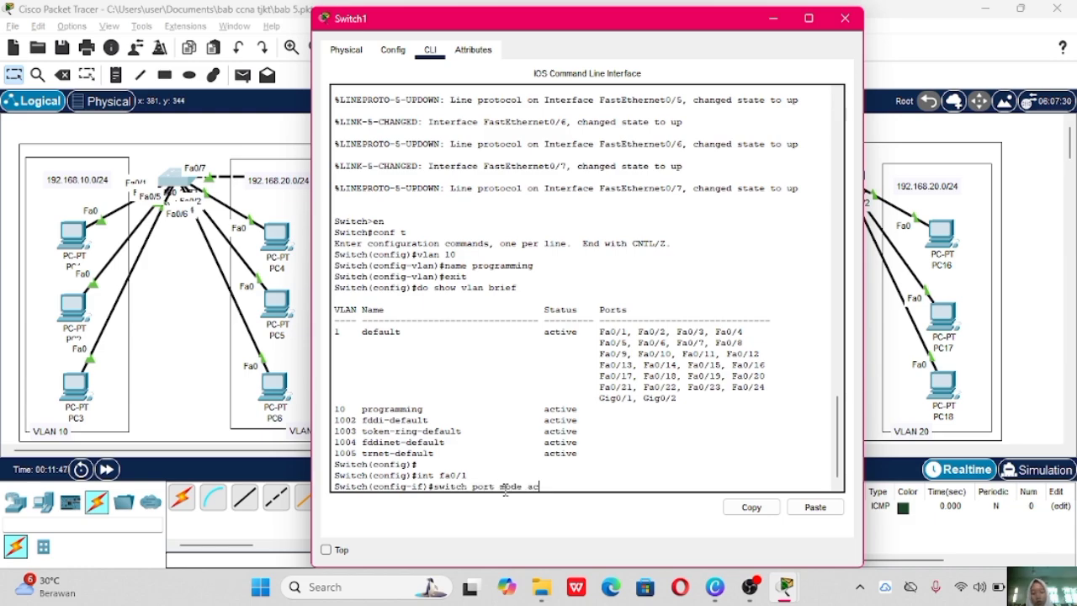
type("ces")
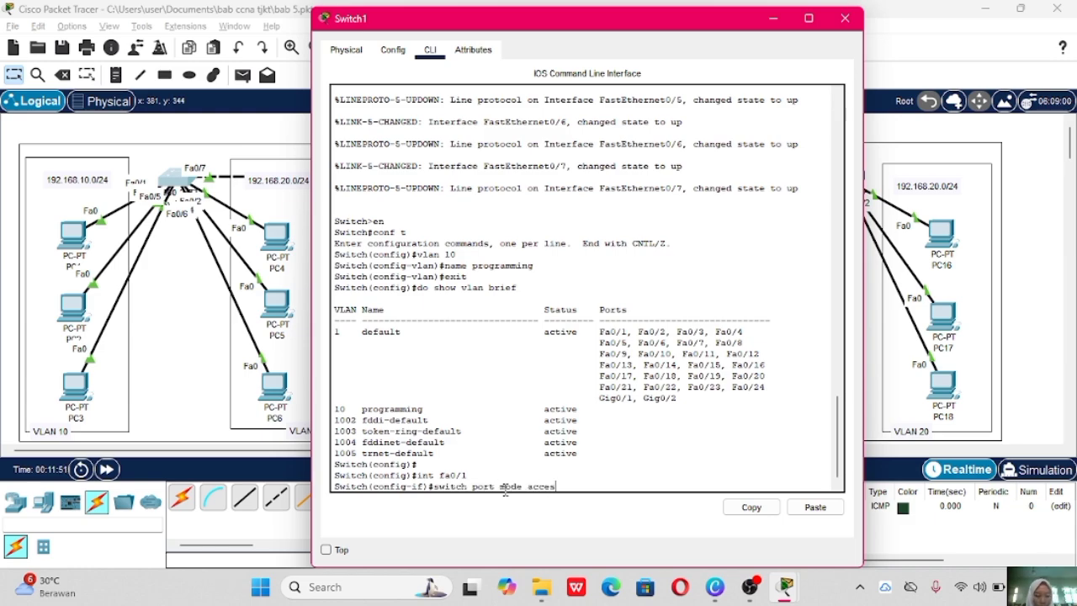
type("s")
key("Left")
key("Left")
key("Left")
key("Left")
key("Left")
key("Left")
key("Left")
key("Left")
key("Left")
key("Left")
key("Left")
key("Left")
key("Left")
key("Left")
key("Left")
key("Left")
key("BackSpace")
key("Return")
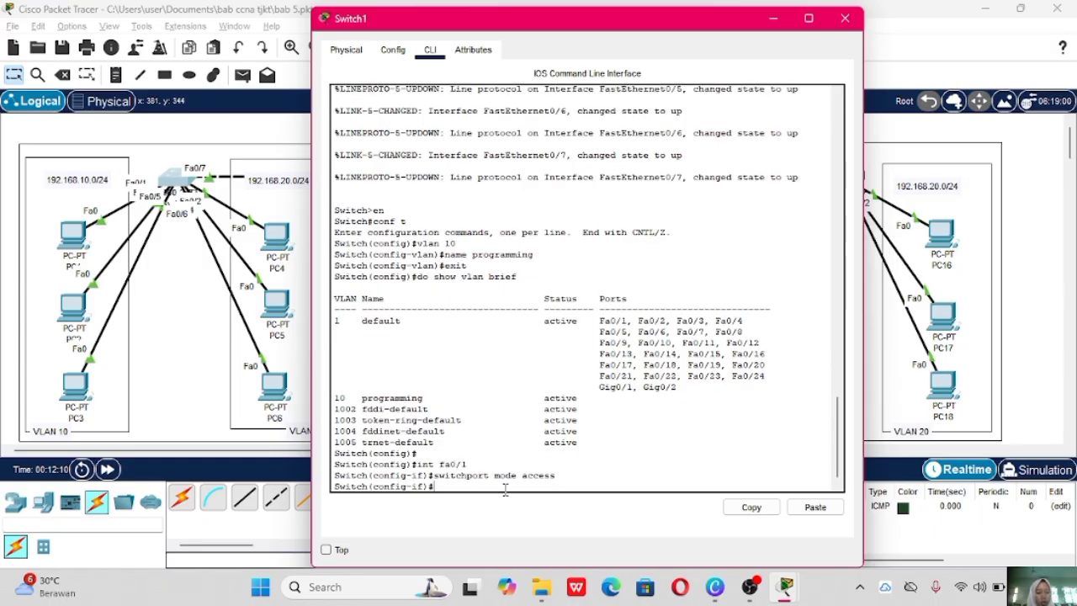
Assign interface fa0/1 to access VLAN 10.
type("sw")
type("itchport")
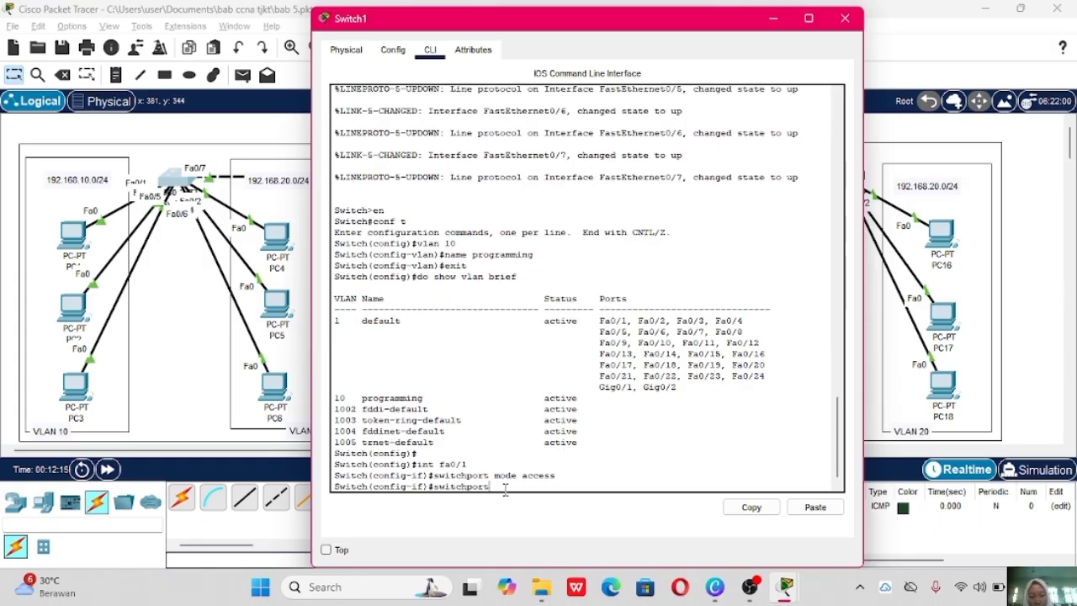
type(" acce")
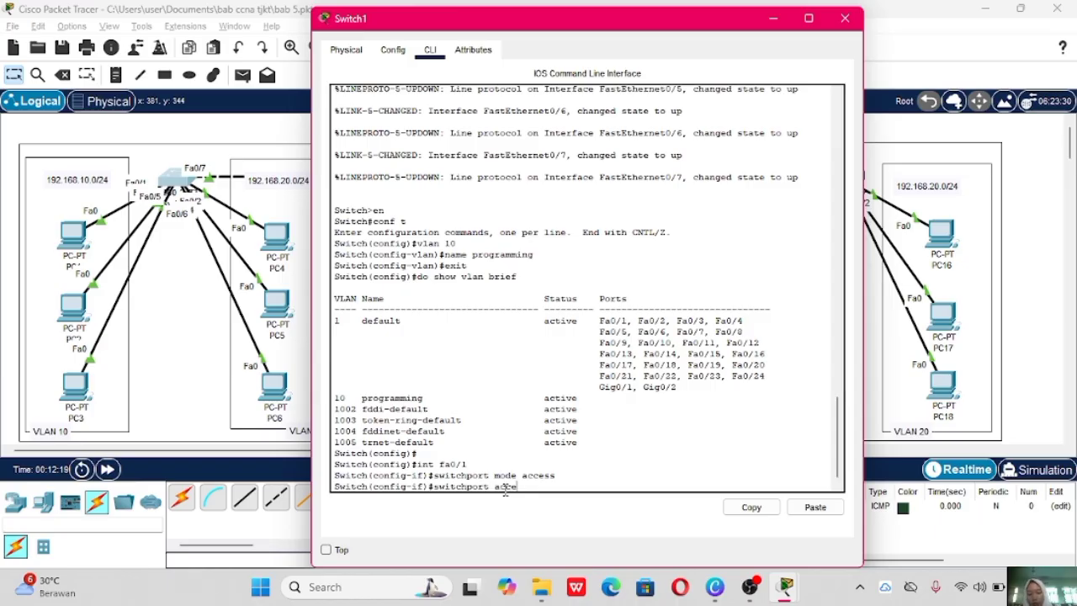
type("ss vlan 10")
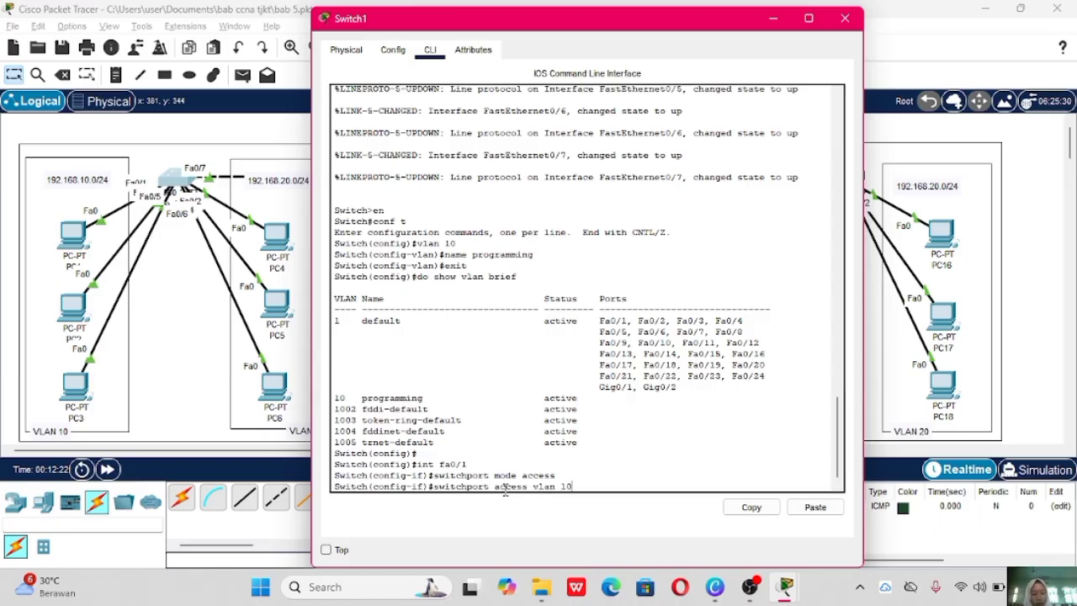
key("Return")
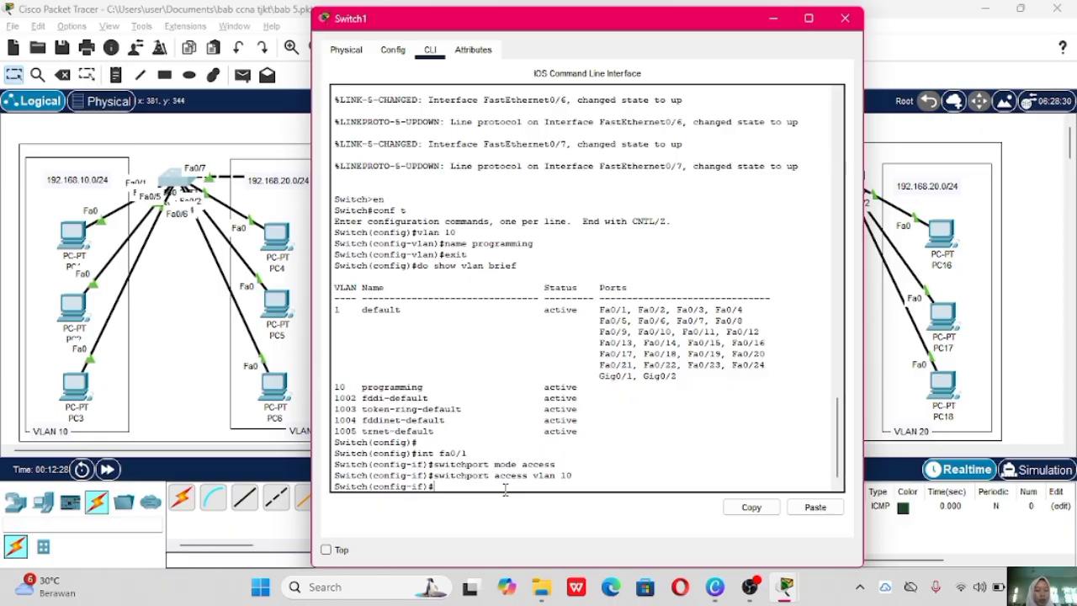
Display the brief VLAN table again and check which port is listed under VLAN 10.
type("do")
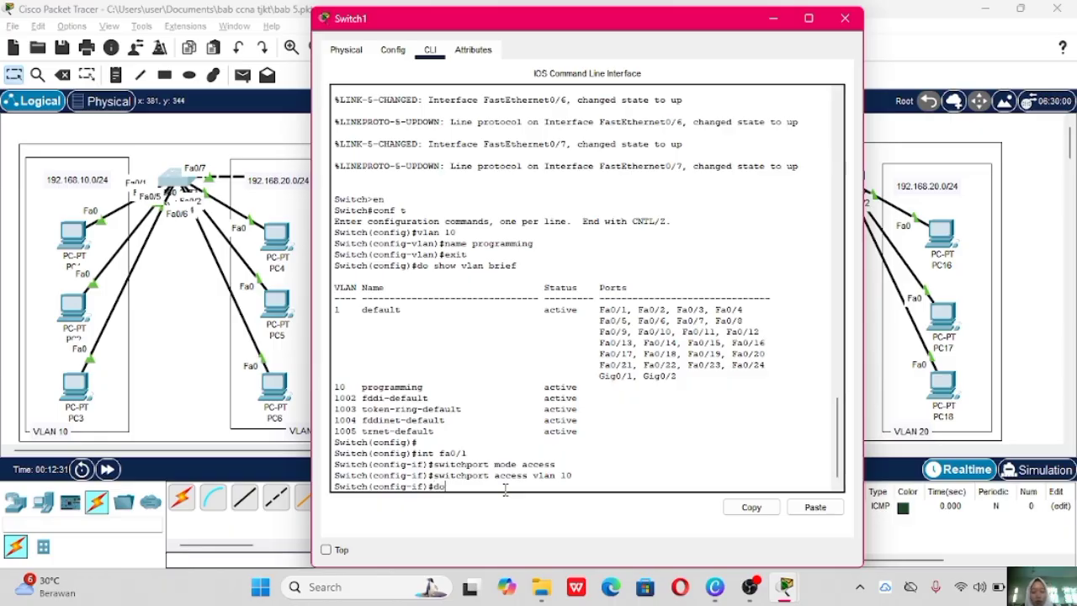
type(" show ")
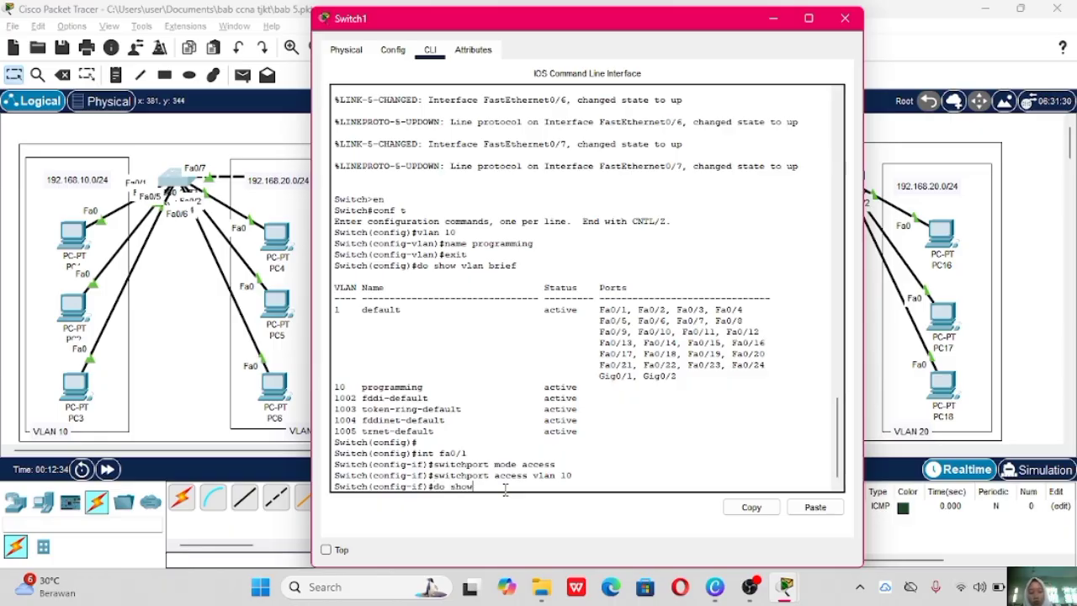
type("vlan brie")
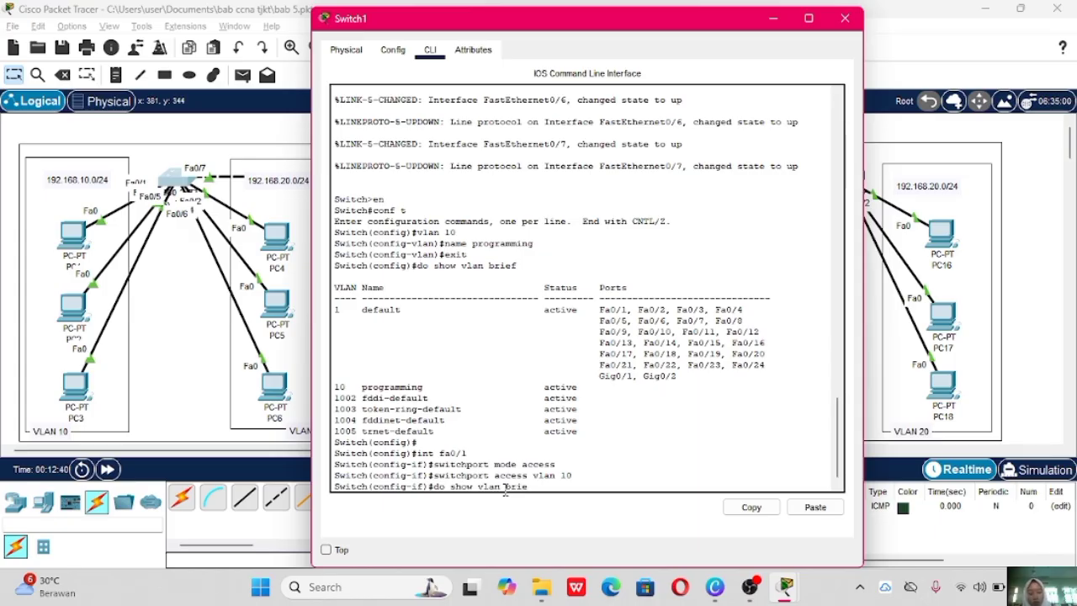
type("f")
key("Return")
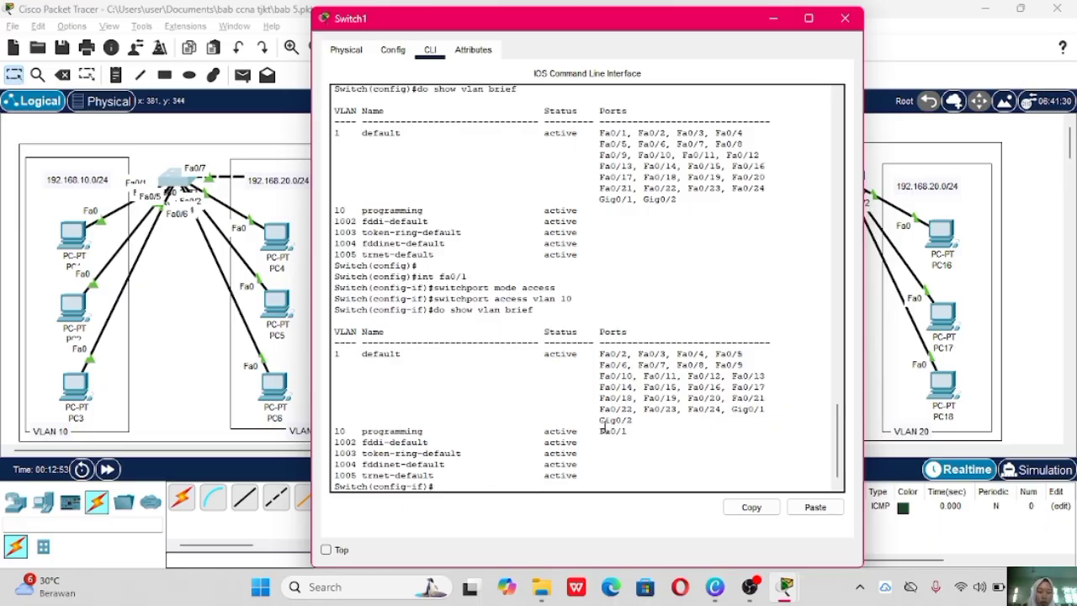
left_click_drag(599, 431, 633, 429)
left_click(632, 430)
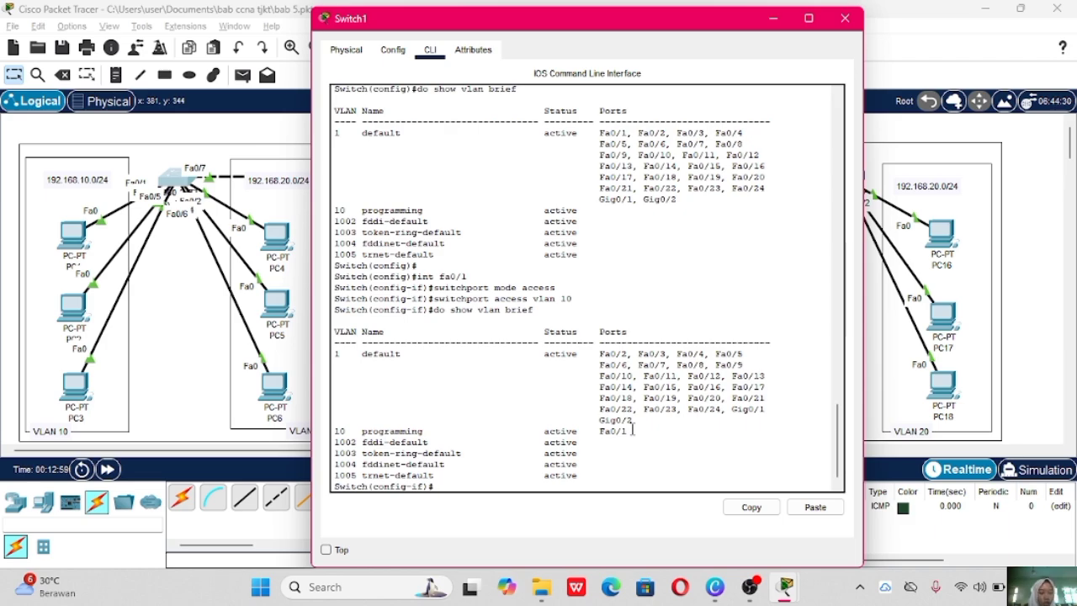
Exit the fa0/1 configuration and assign interface fa 0/2 to access VLAN 10.
type("e")
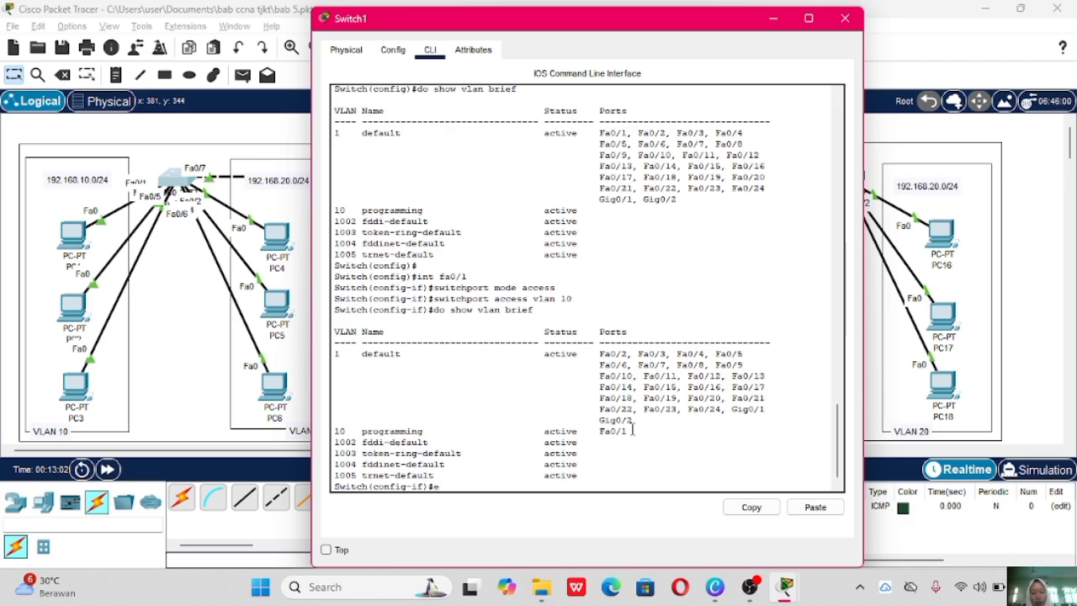
type("xit")
key("Return")
type("int ")
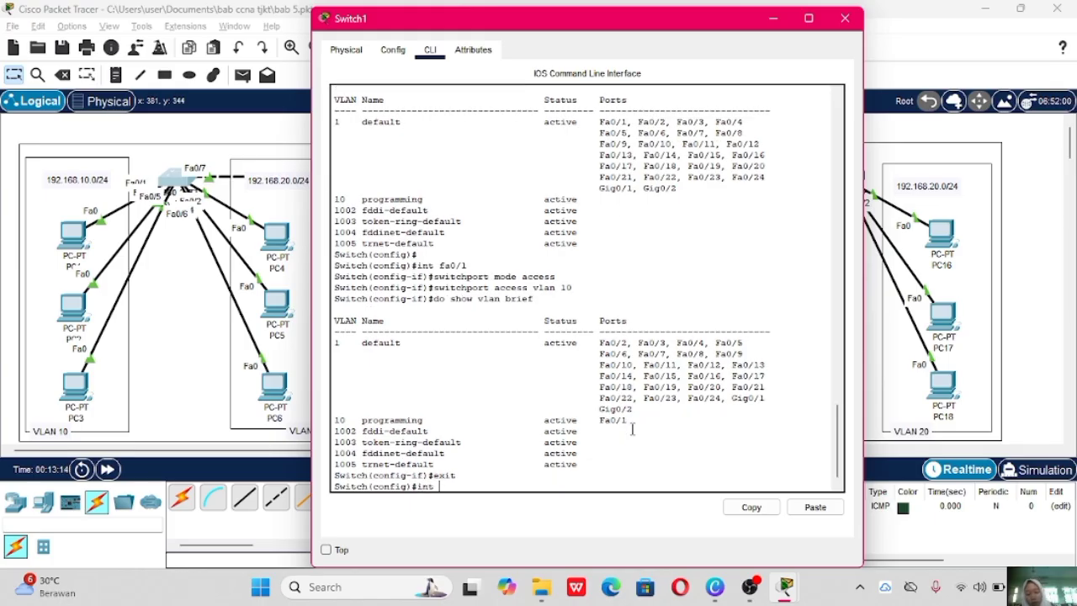
type("fa 0/2")
key("Return")
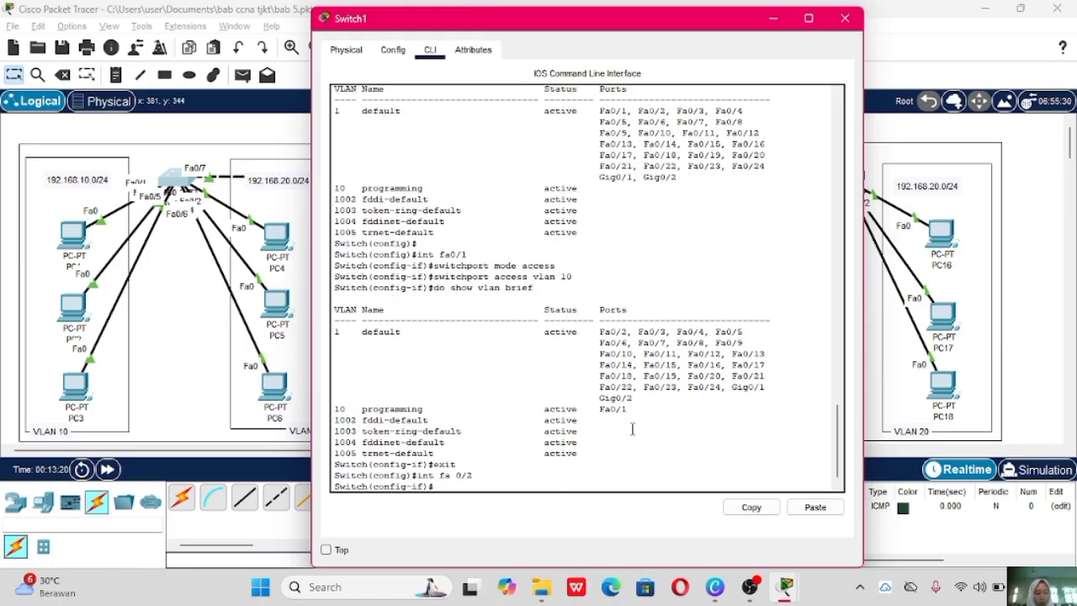
type("switchport")
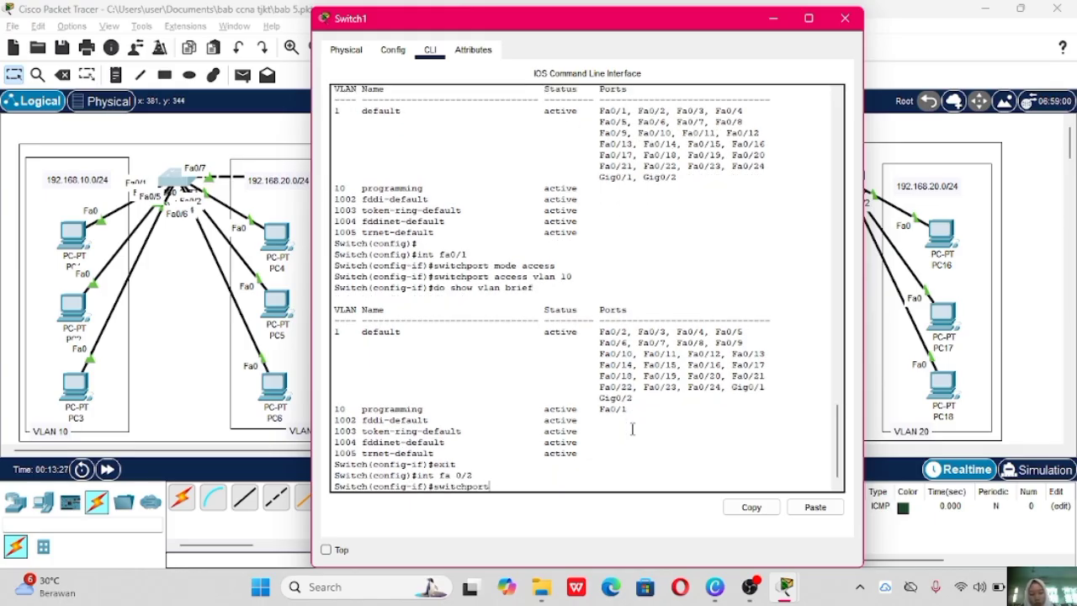
type(" access vlan 10")
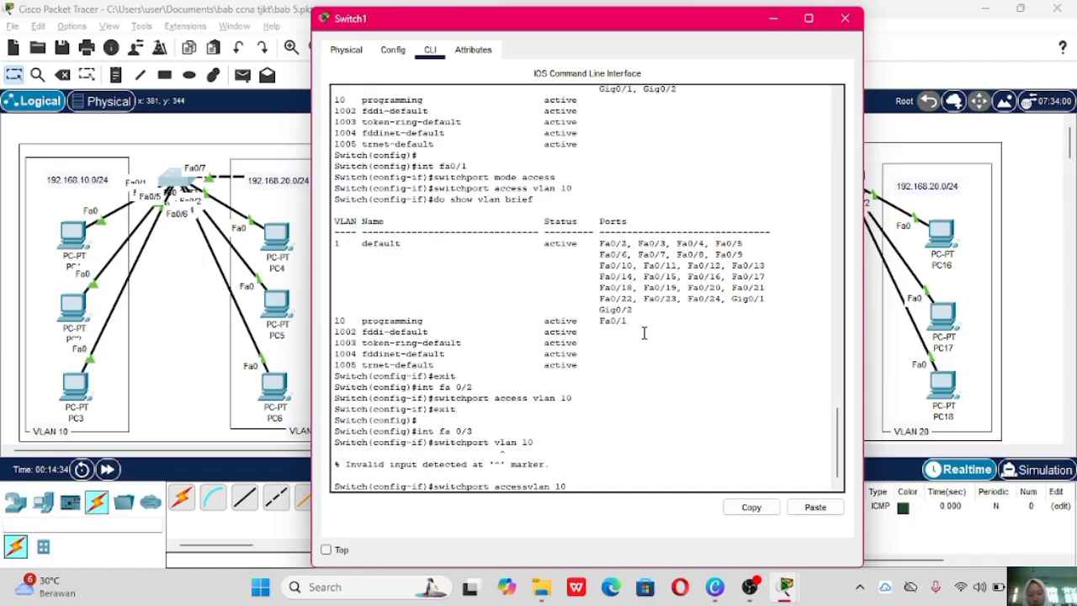
Assign interface fa 0/3 to access VLAN 10 and return to global configuration mode.
type("vlan 10")
key("Return")
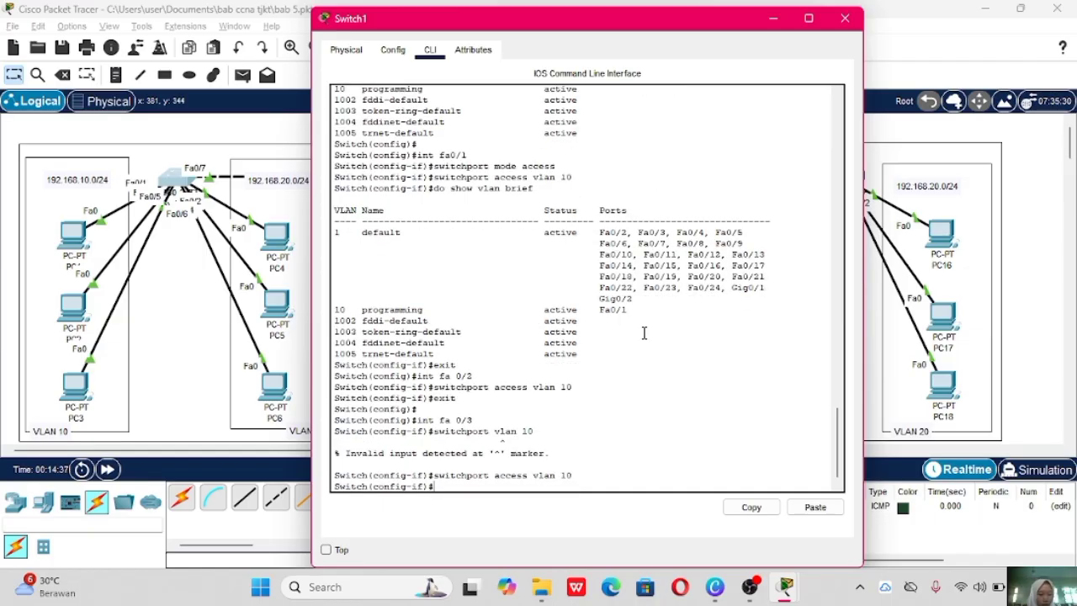
type("exit")
key("Return")
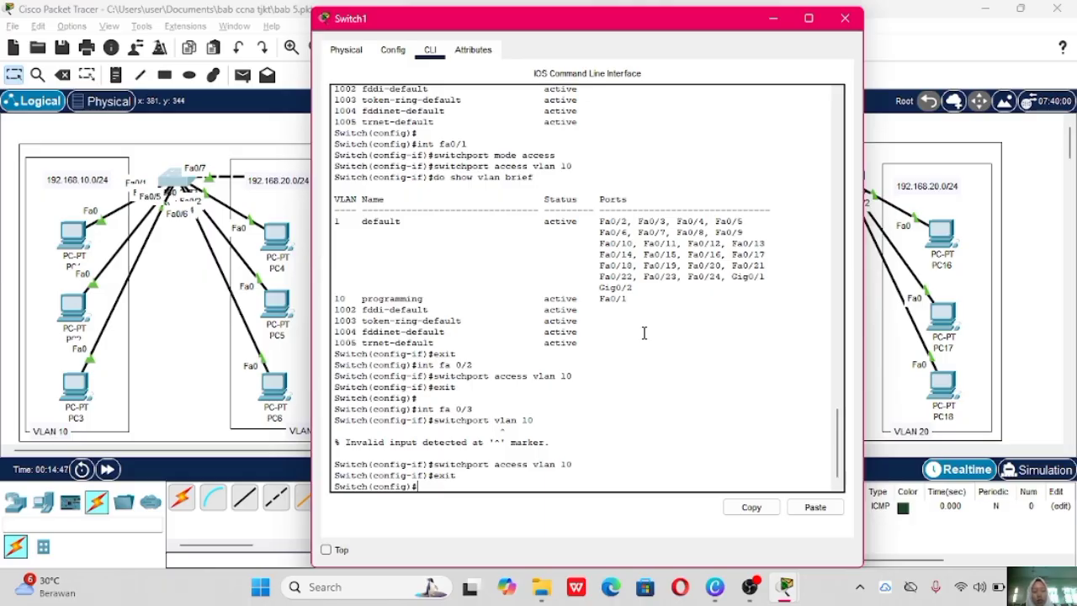
Display the brief VLAN table and verify the ports assigned to the programming VLAN.
type("do show")
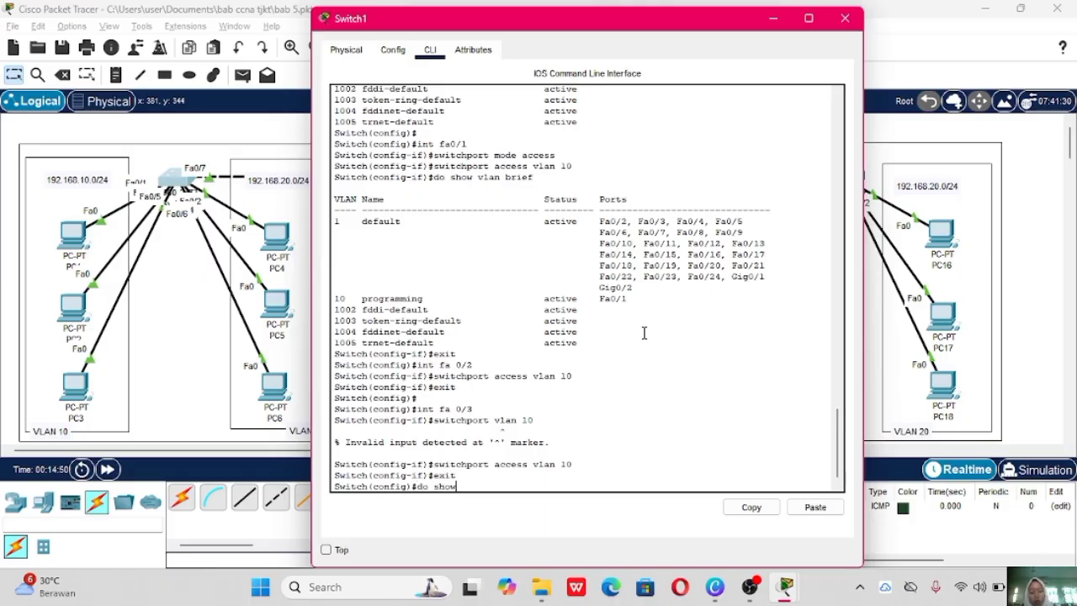
type(" vlan brief")
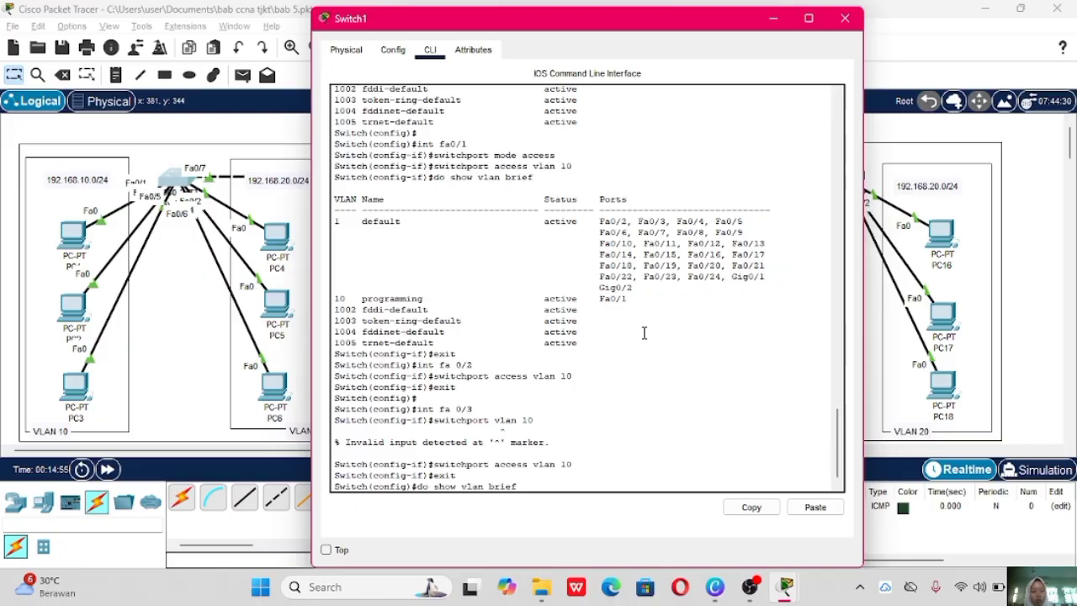
key("Return")
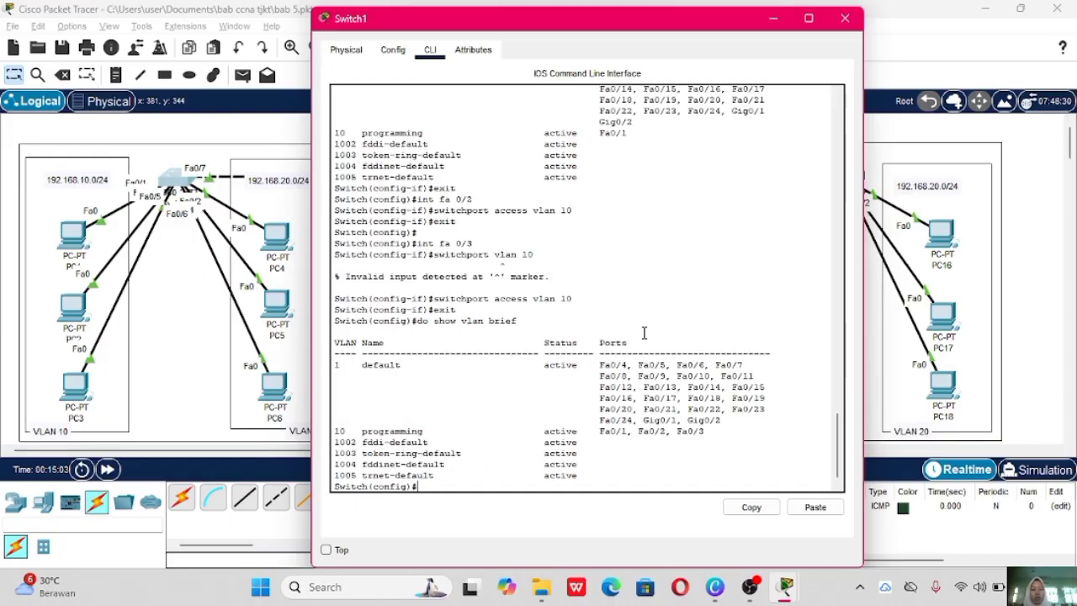
left_click_drag(599, 429, 722, 430)
left_click(722, 430)
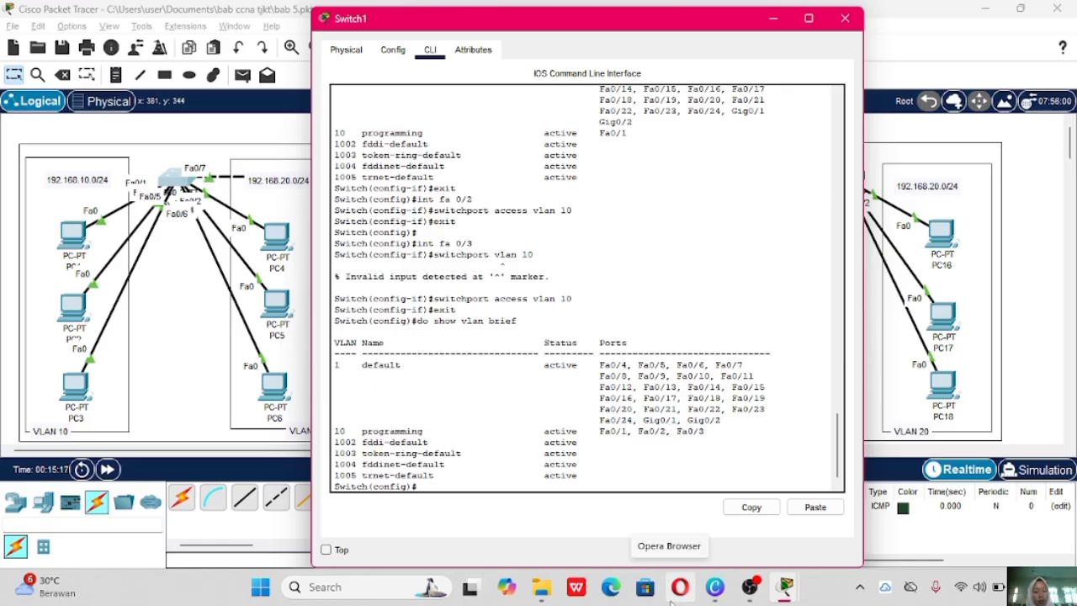
Create VLAN 20 on Switch1 with the name marketing.
key("Return")
type("vlan 20")
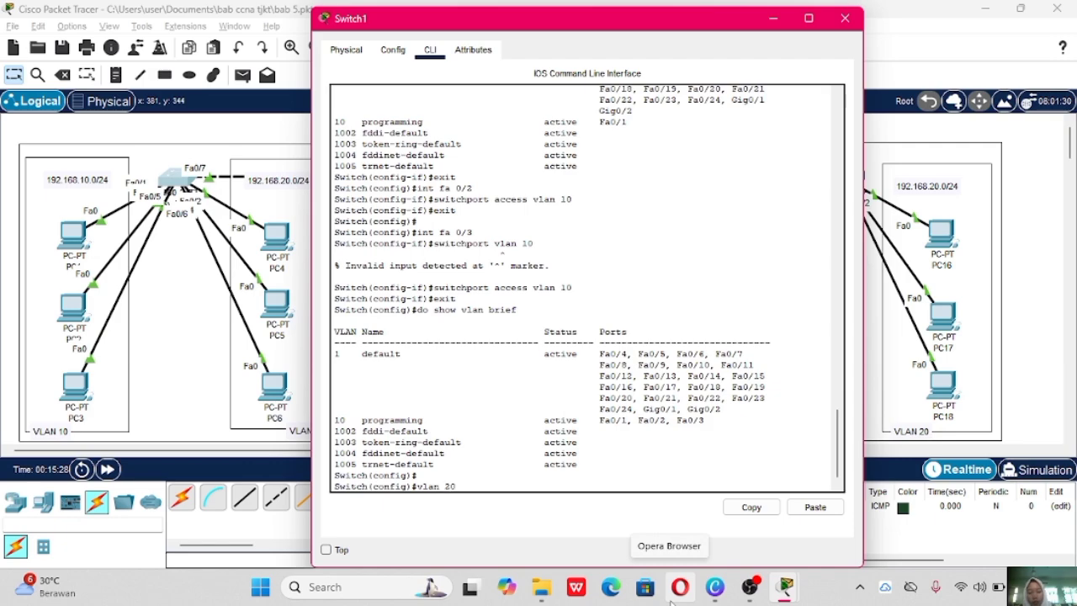
key("Return")
type("name marketing")
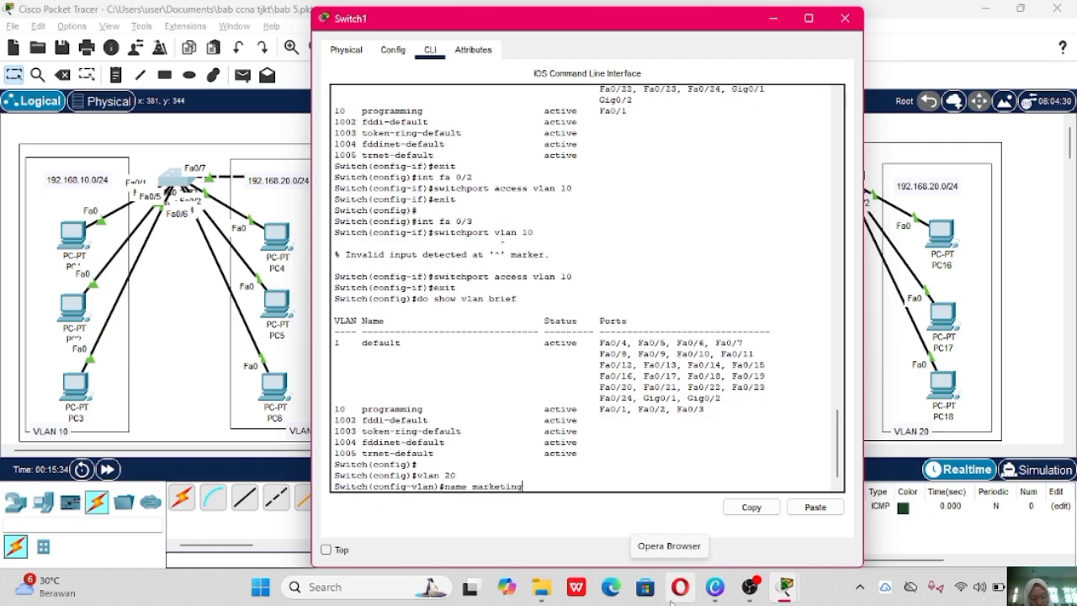
key("Return")
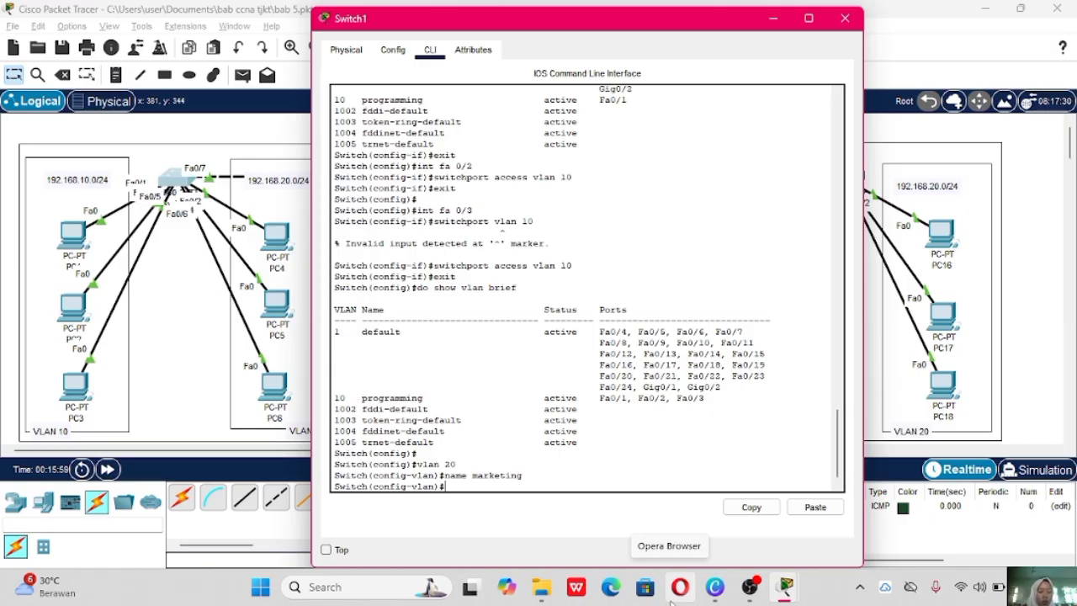
Leave the VLAN 20 configuration and set interface range fa0/4-6 on Switch1 to switchport access mode.
type("exit")
key("Return")
type("inter")
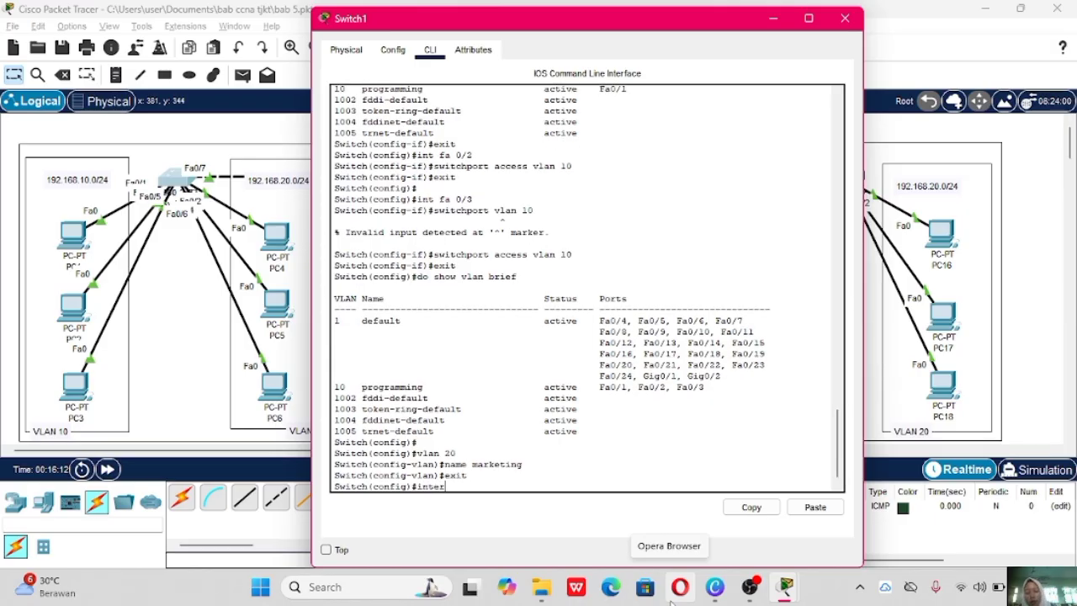
type("face range fa0/4")
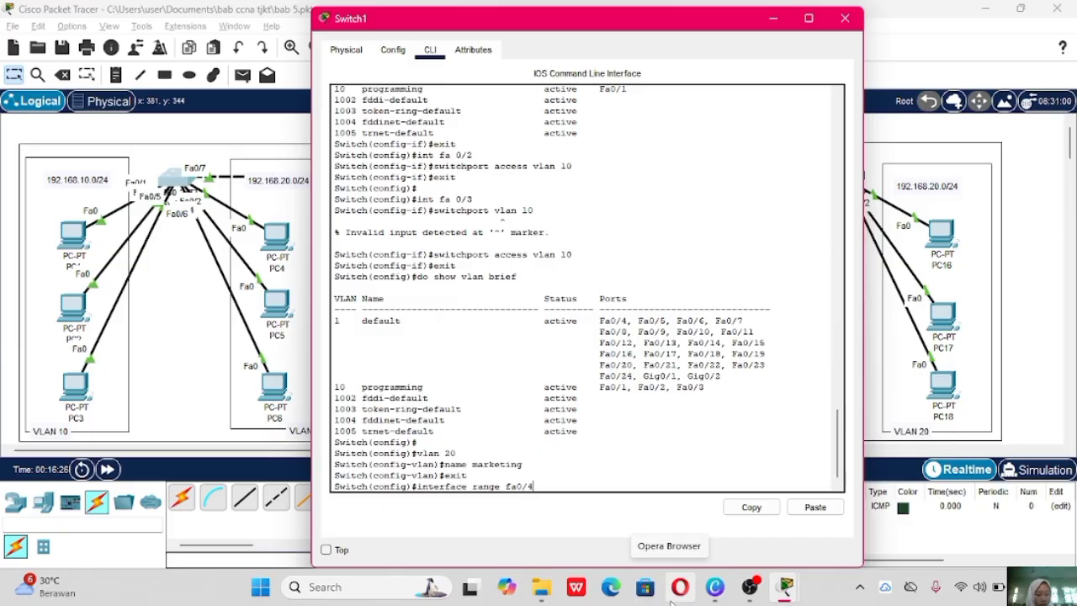
type("-")
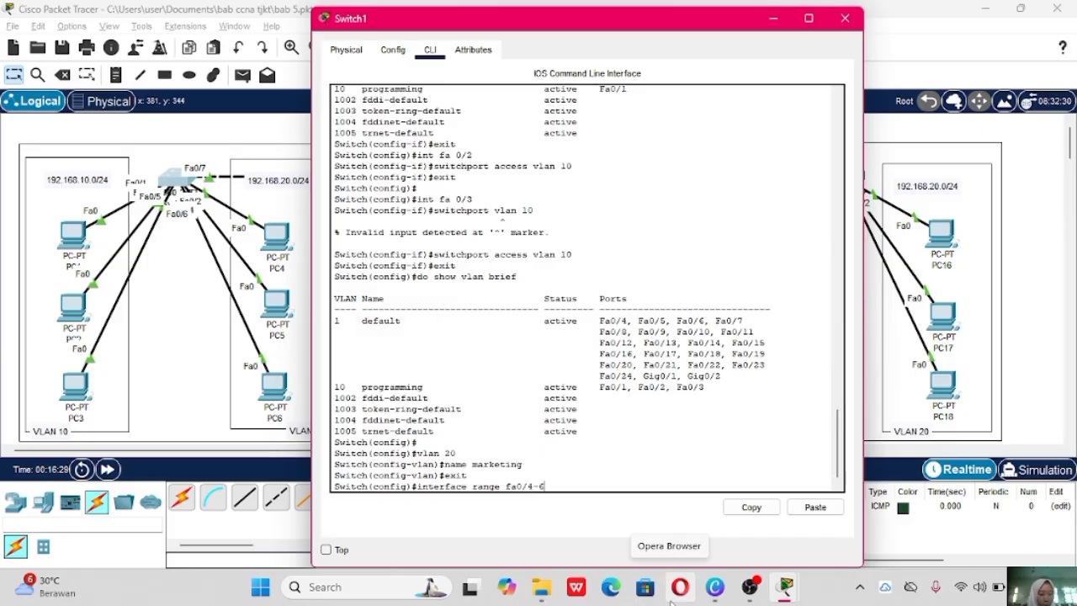
type("6")
key("Return")
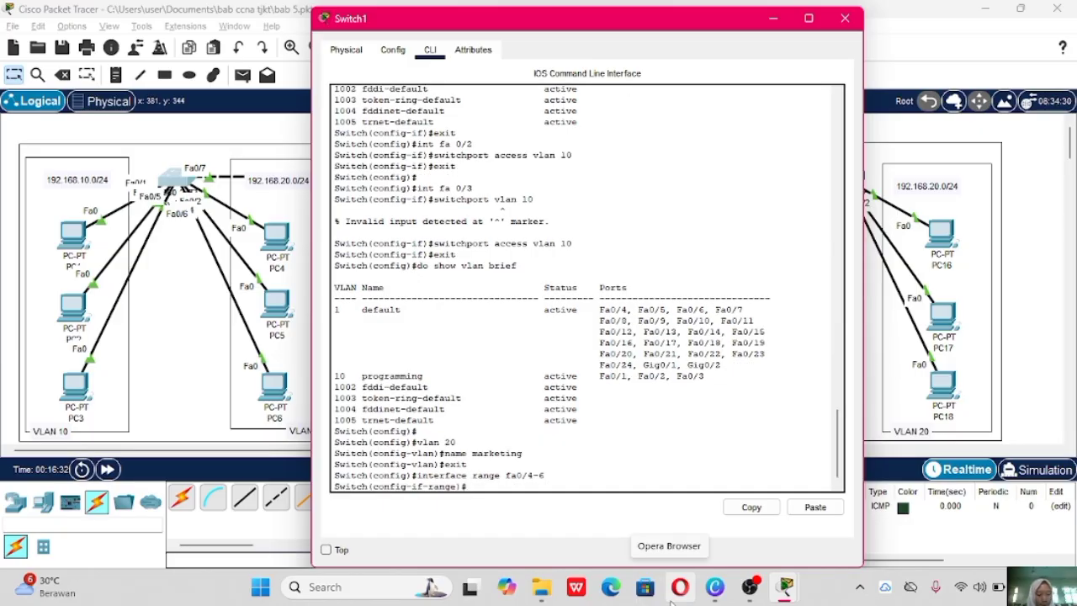
type("swi")
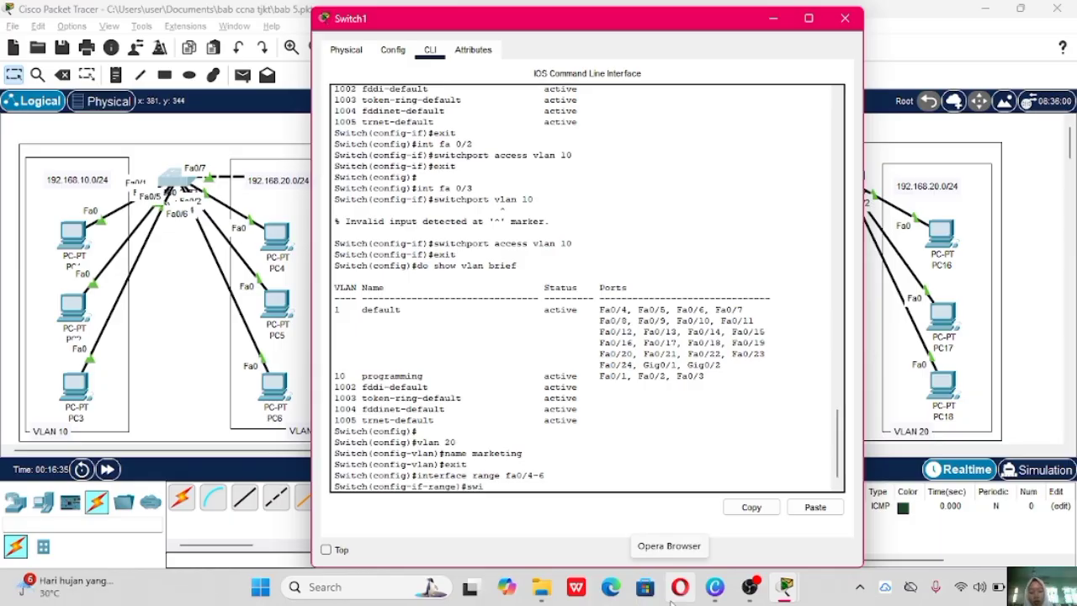
type("tchport mode access")
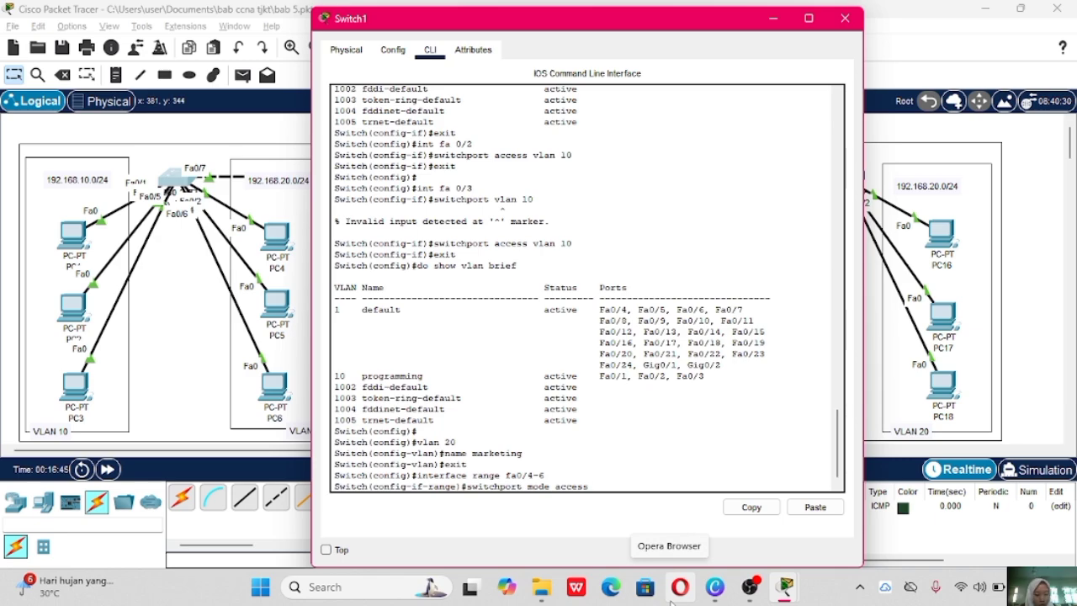
key("Return")
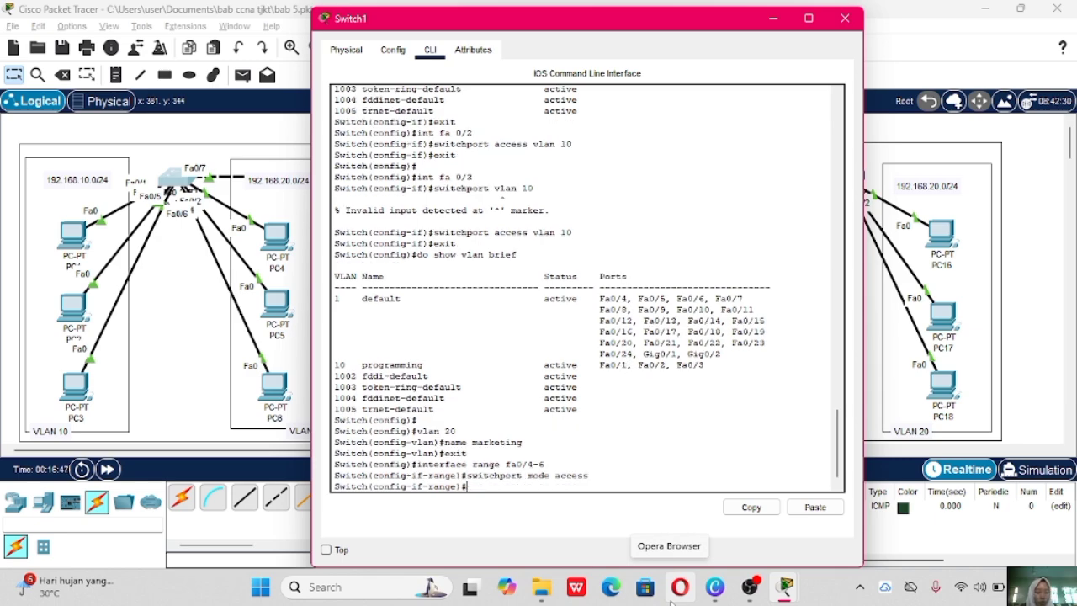
Assign the interface range fa0/4-6 to access VLAN 20.
type("switch")
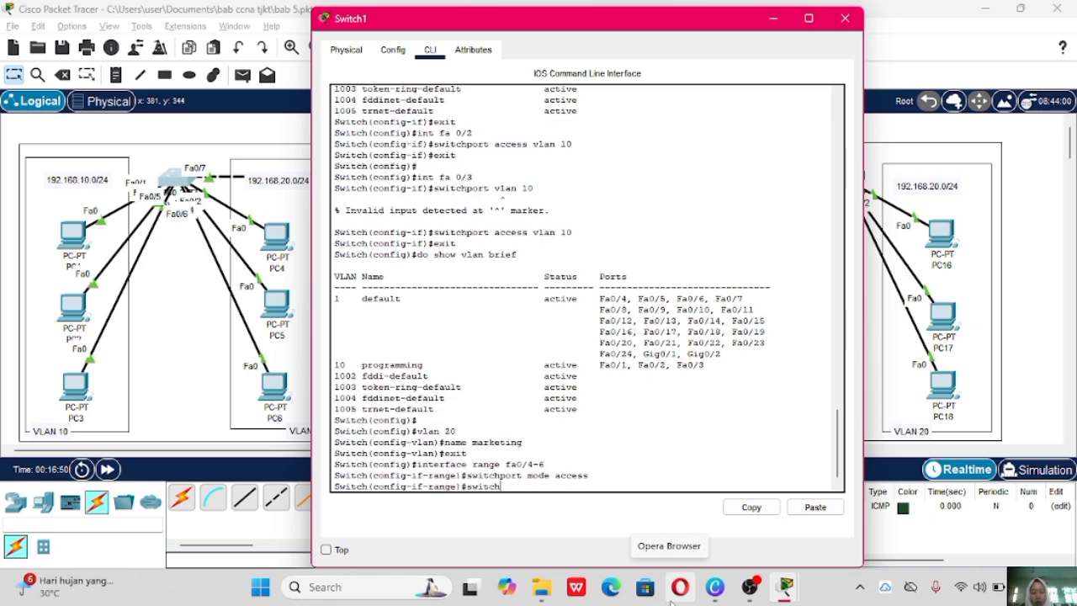
type("port access ")
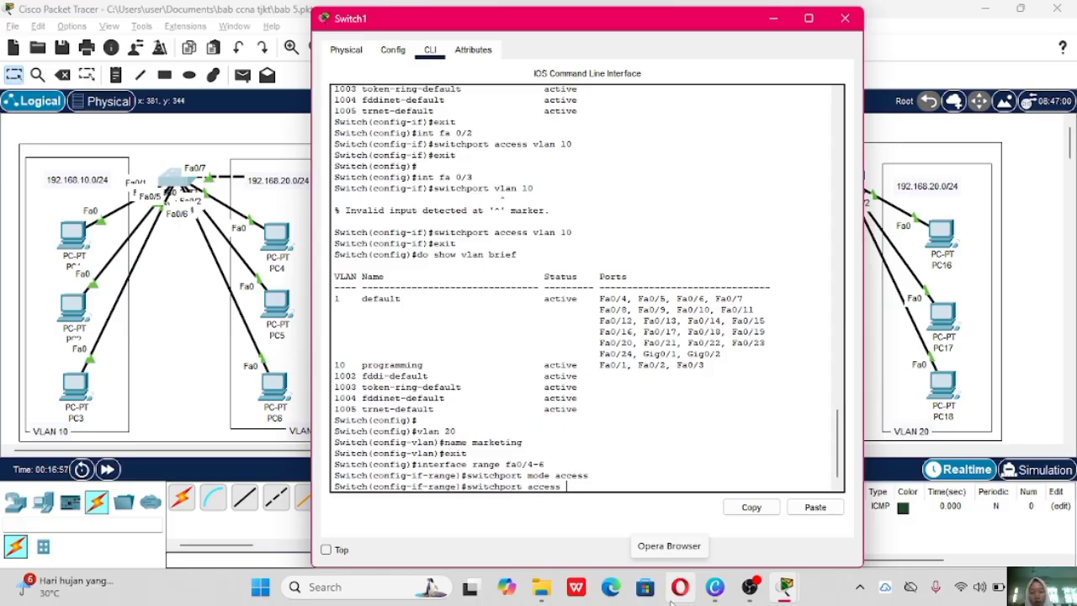
type("vlan 20")
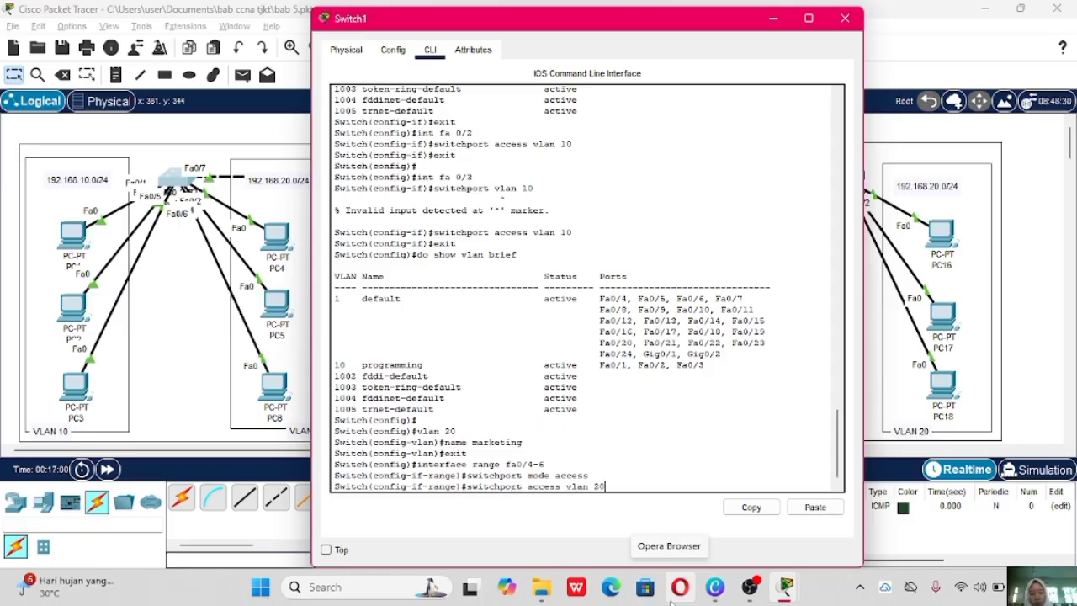
key("Return")
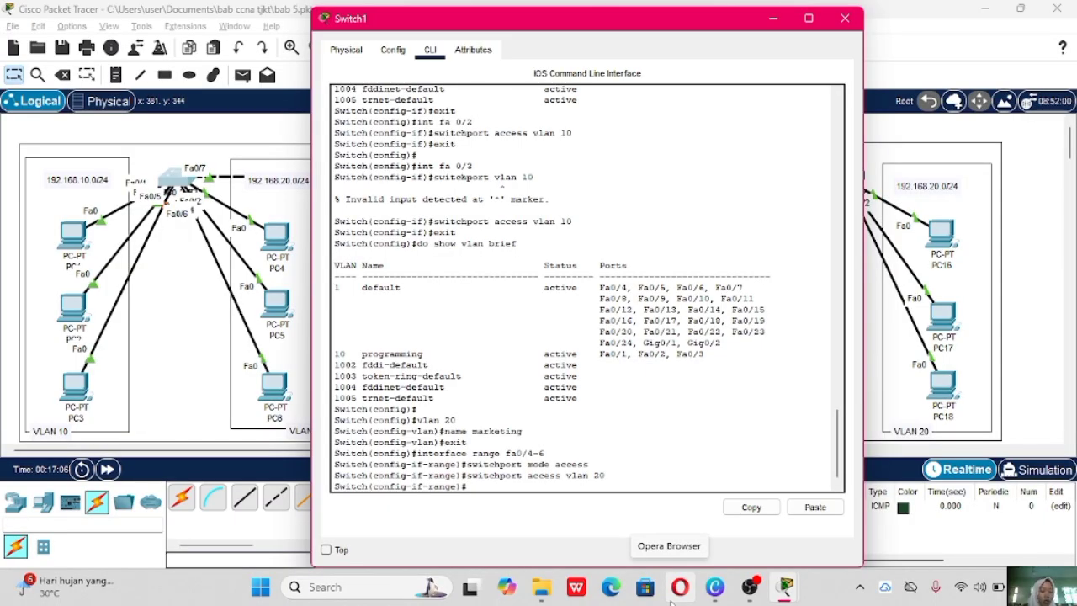
Display the brief VLAN table, check the ports assigned to the marketing VLAN, and close the Switch1 window.
key("Return")
type("do show")
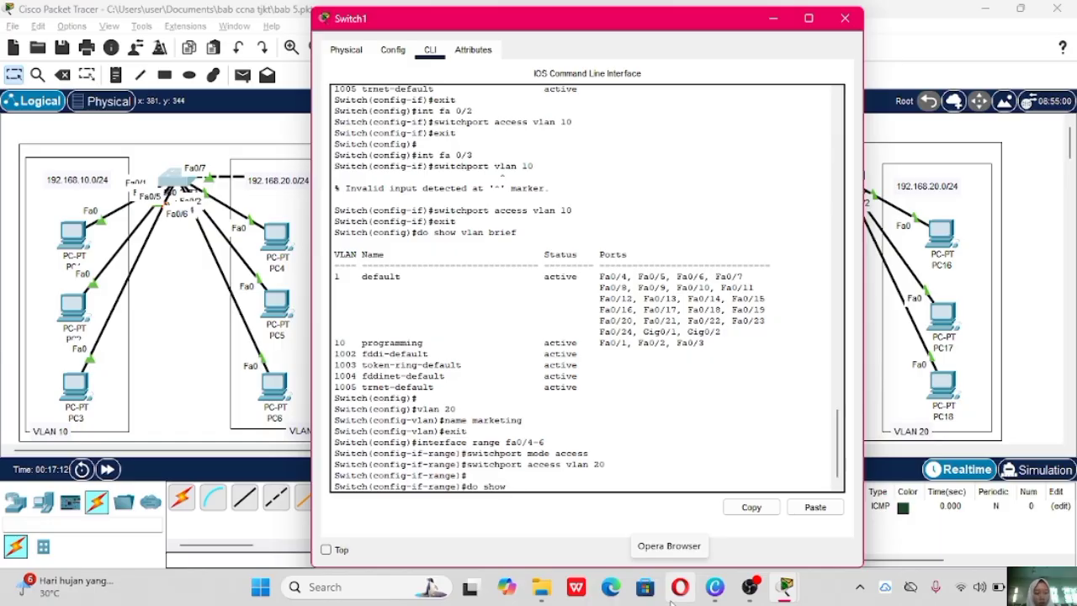
type(" vlan brief")
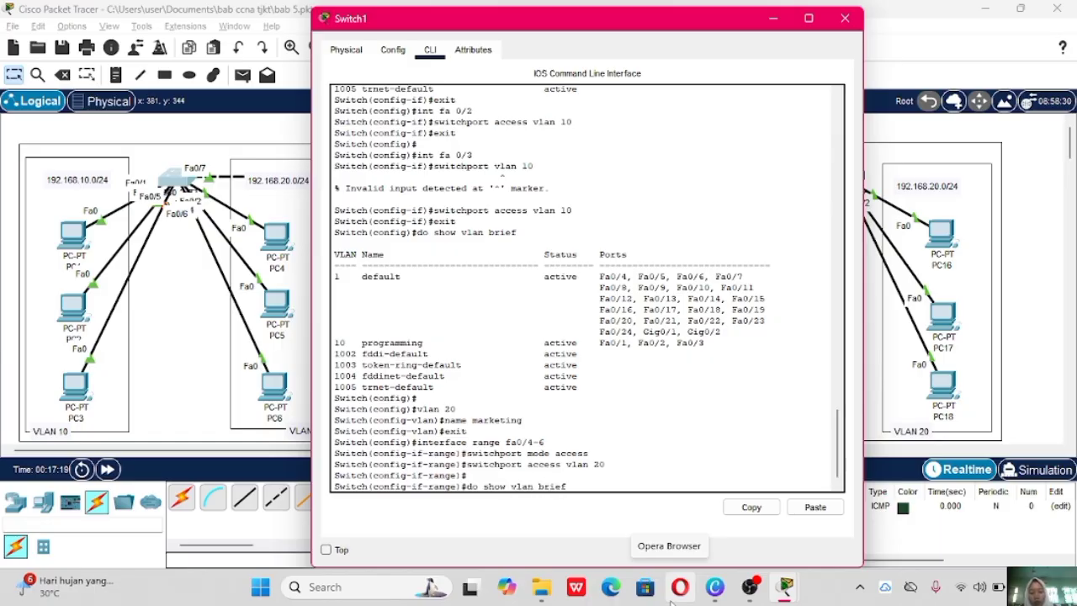
key("Return")
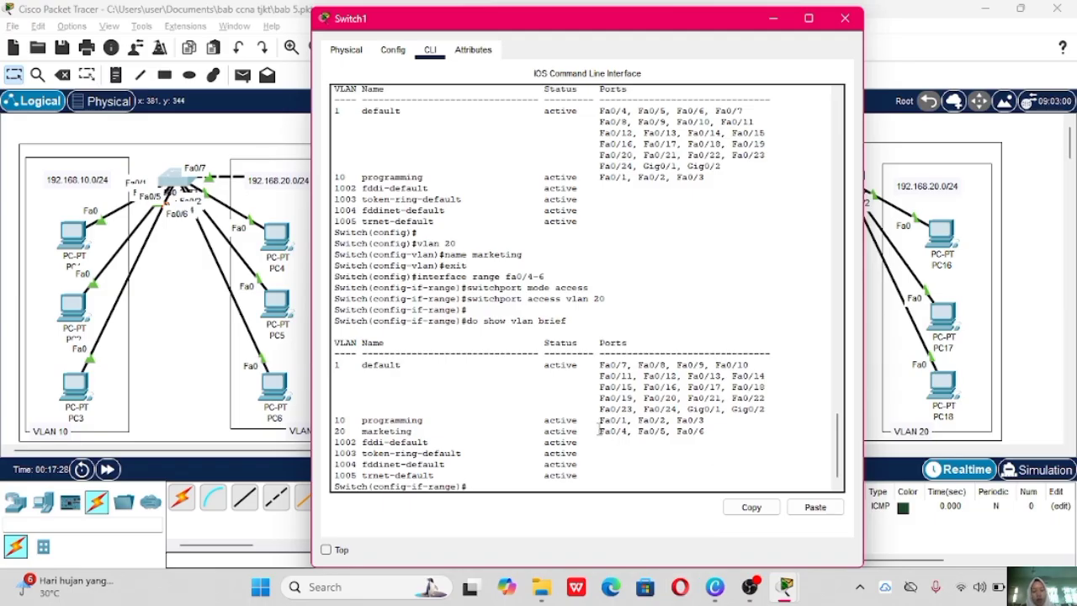
left_click_drag(599, 431, 708, 430)
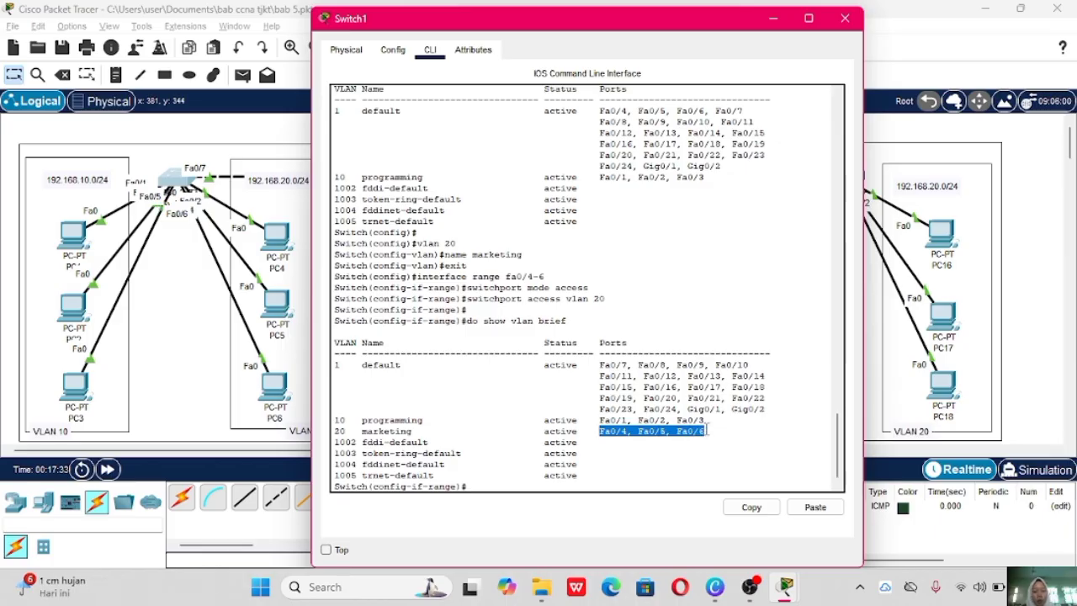
left_click(707, 431)
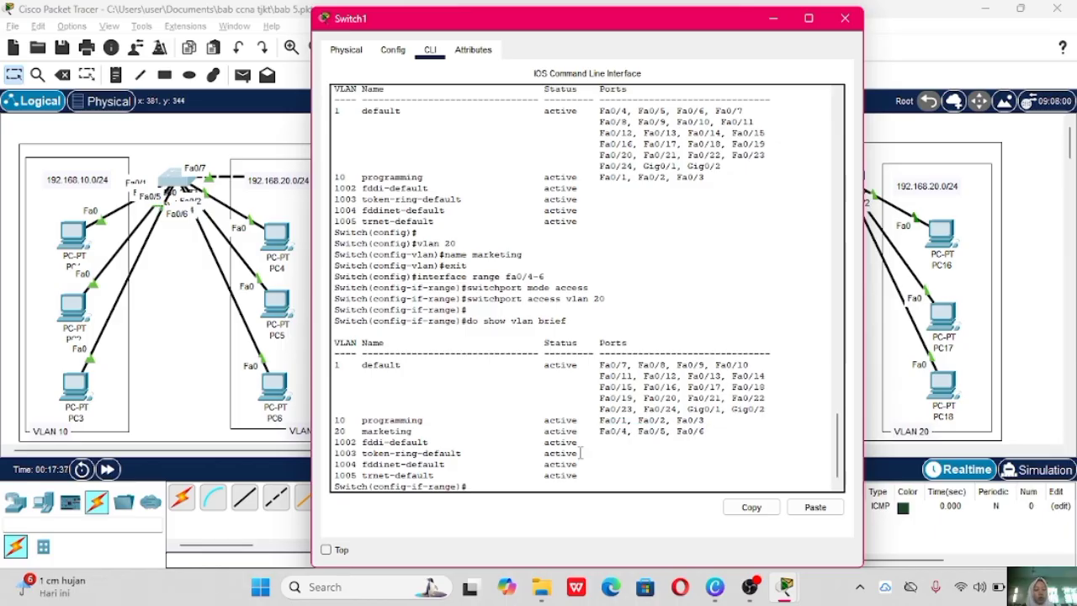
left_click(845, 18)
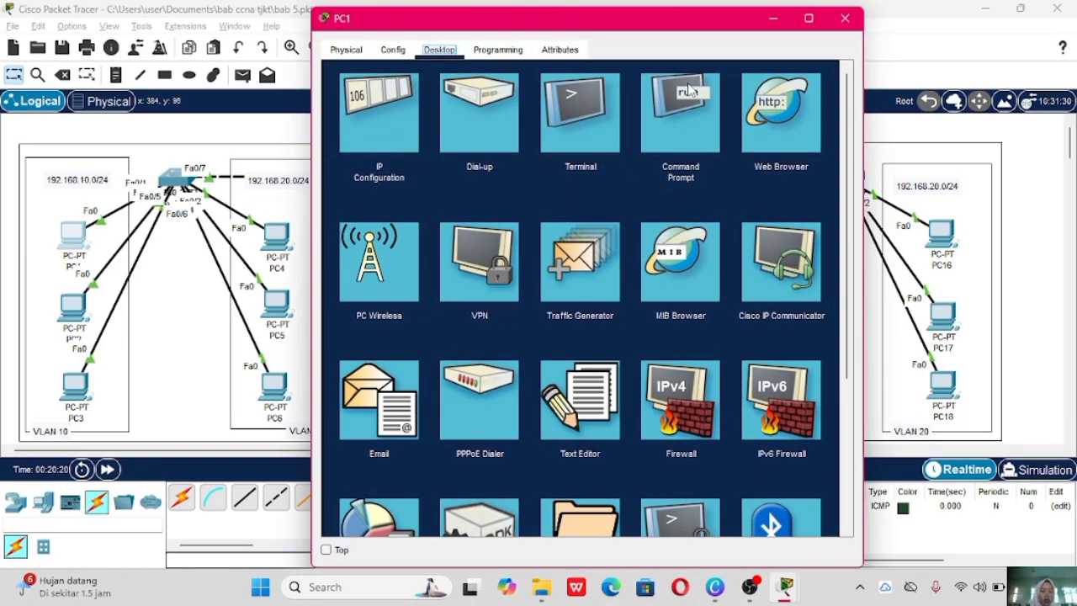
Clear the ARP caches of PC1 and PC2 with arp -d in their command prompts, and close both PC windows.
left_click(683, 156)
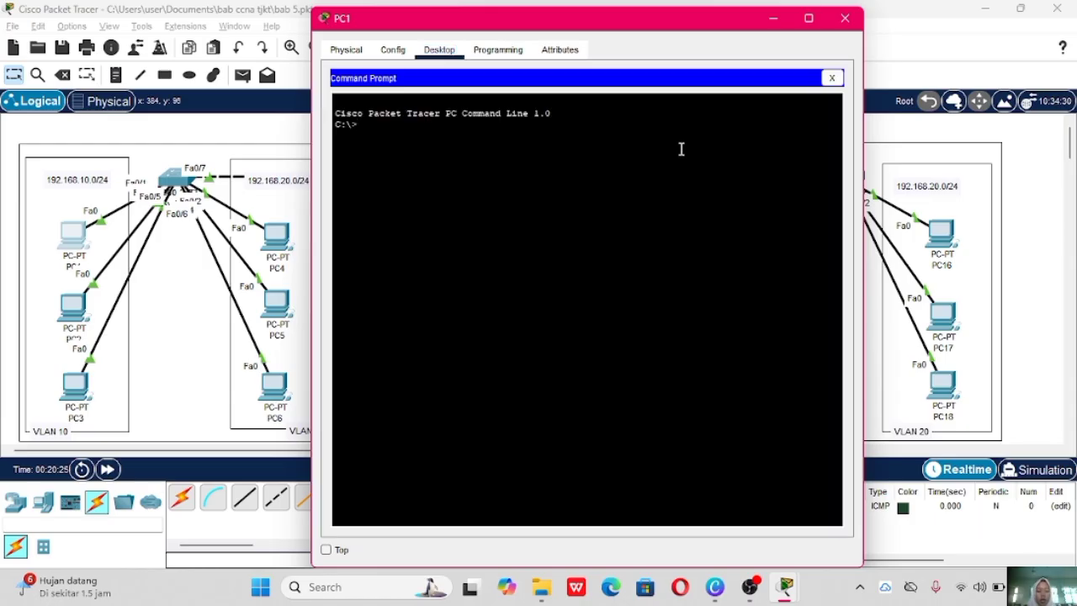
type("arp -d")
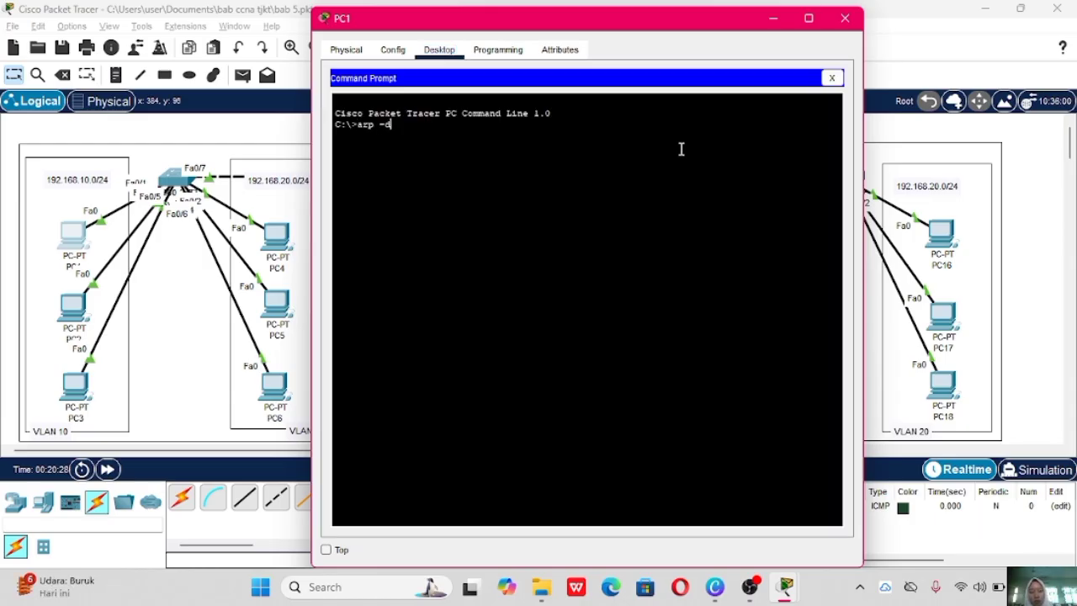
key("Return")
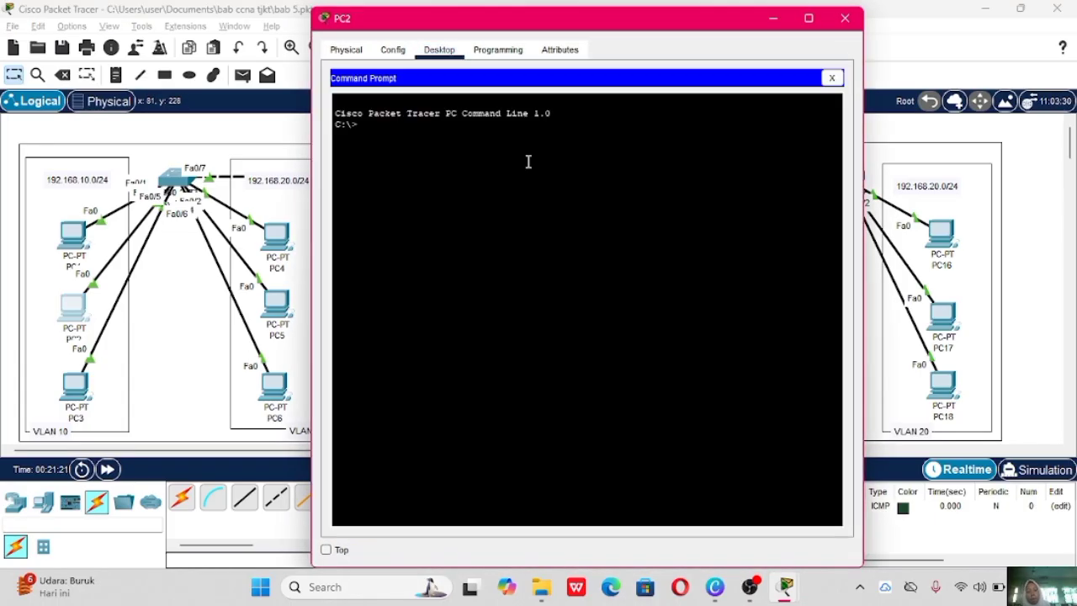
type("arp -d")
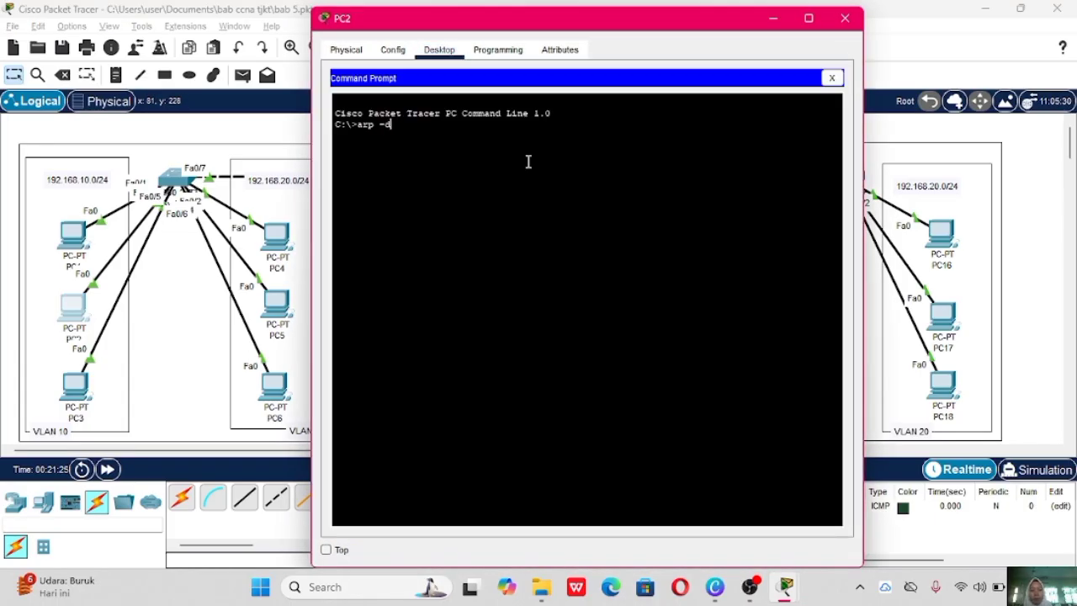
key("Return")
left_click(844, 18)
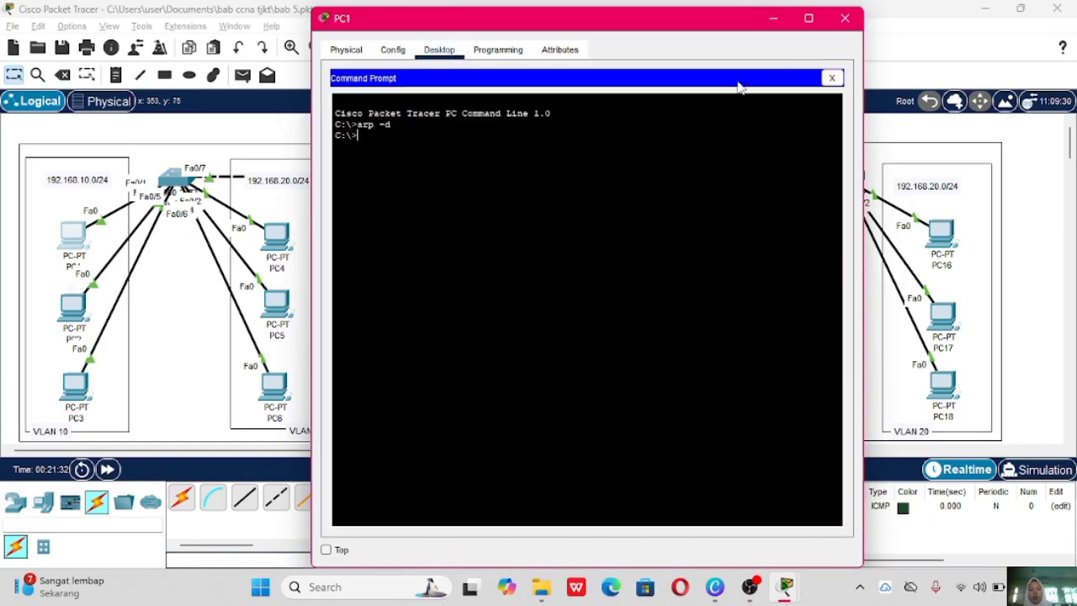
left_click(844, 18)
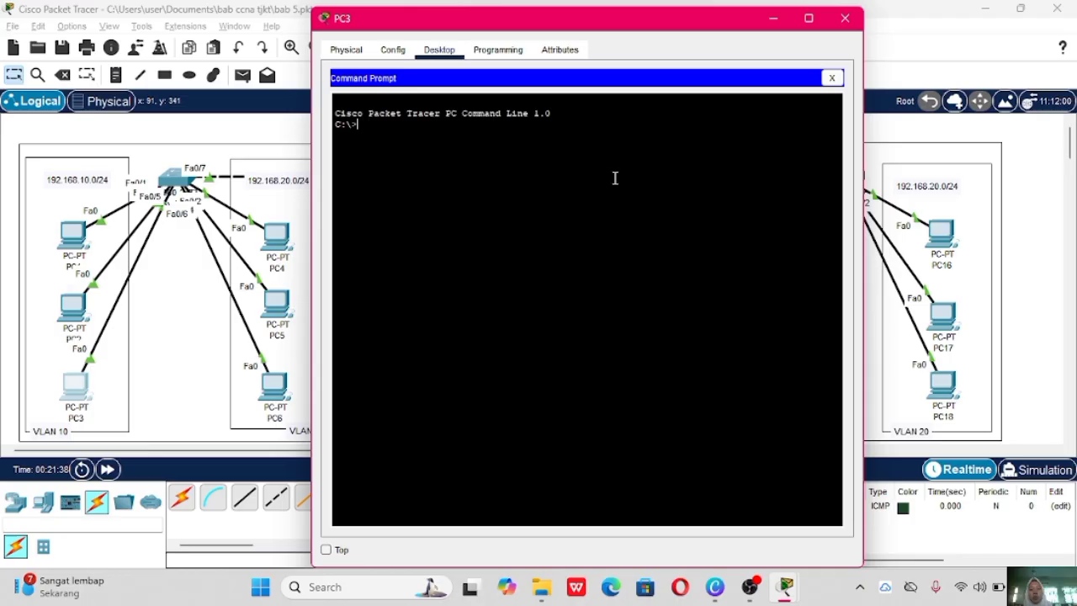
Clear the ARP caches of PC3 and PC4 by running arp -d in their command prompts.
type("arp -d")
key("Return")
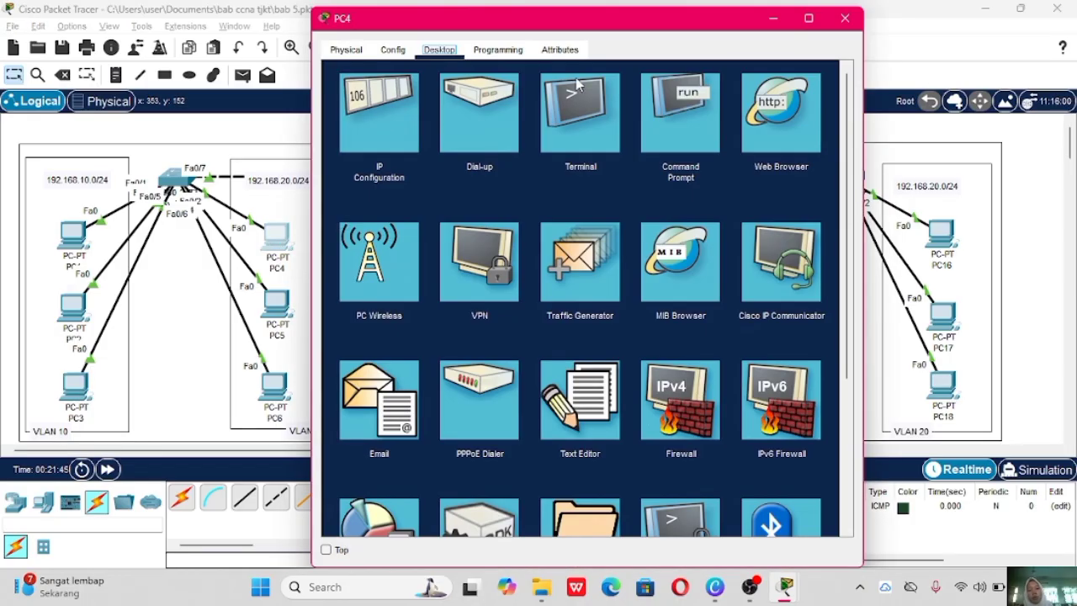
left_click(790, 110)
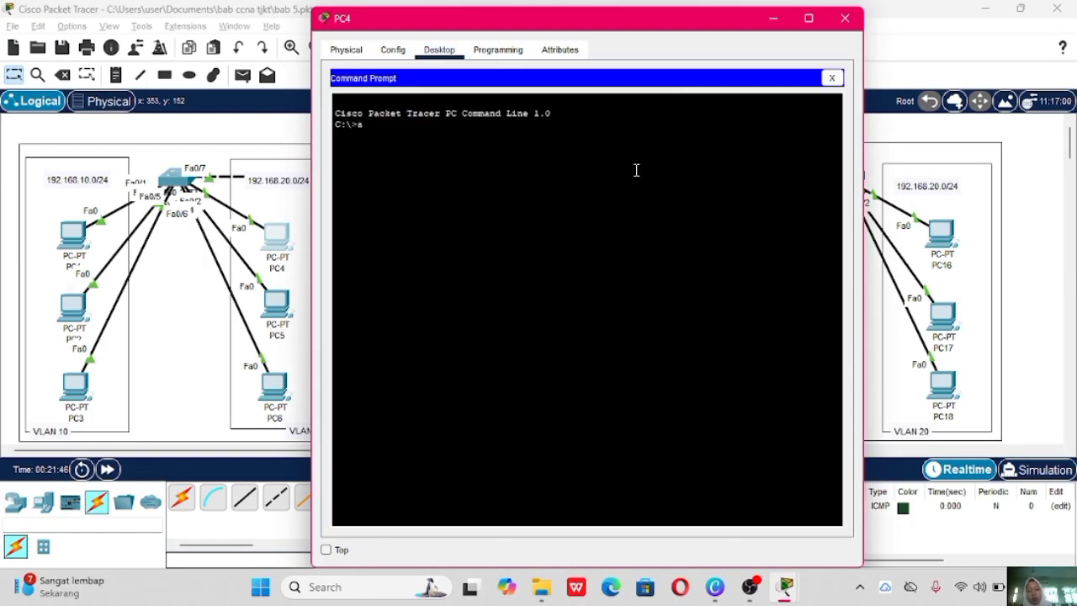
type("arp -d")
key("Return")
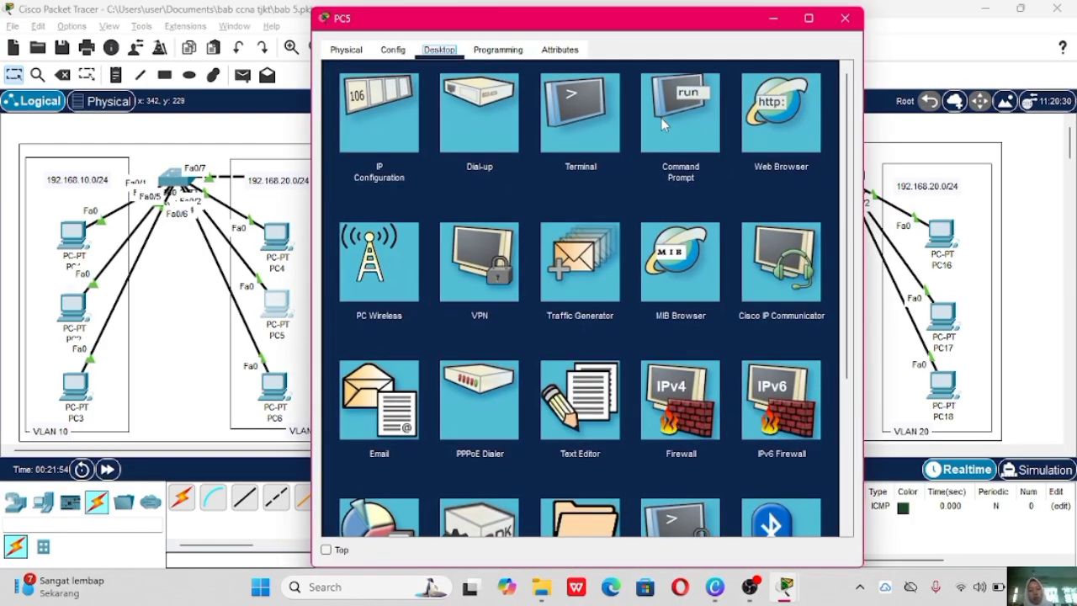
Clear the ARP caches of PC5 and PC6 with arp -d in their command prompts, and close the PC6 window.
type("ar")
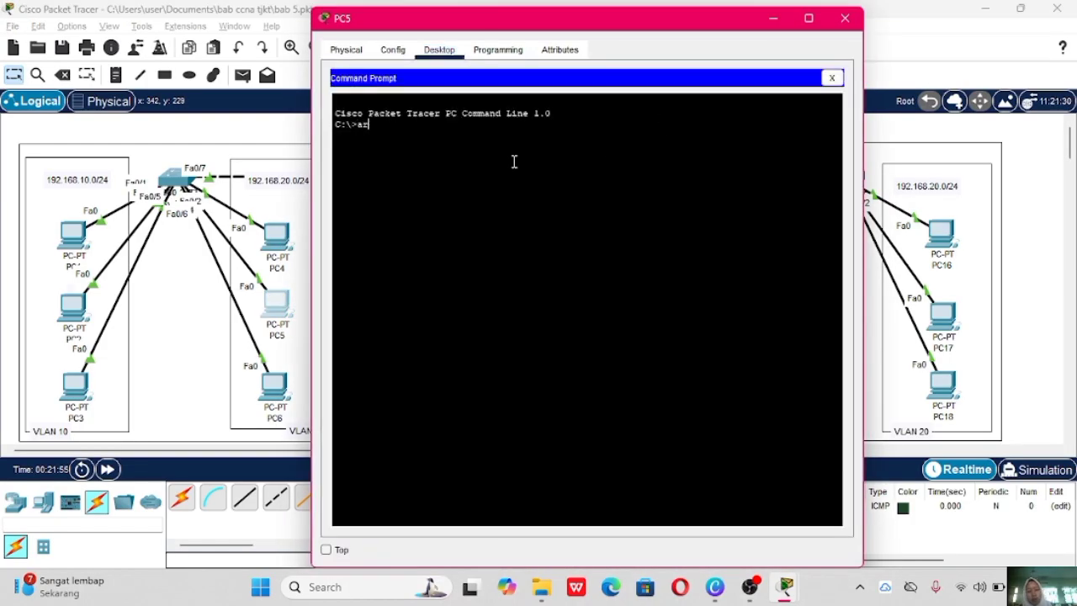
type("p -d")
key("Return")
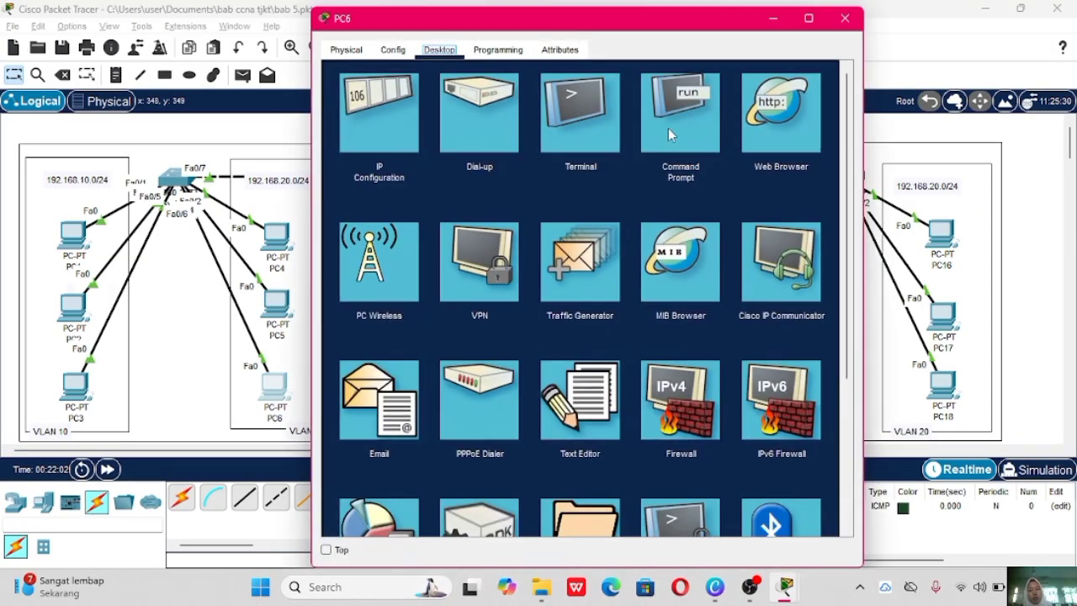
left_click(670, 135)
type("arp -d")
key("Return")
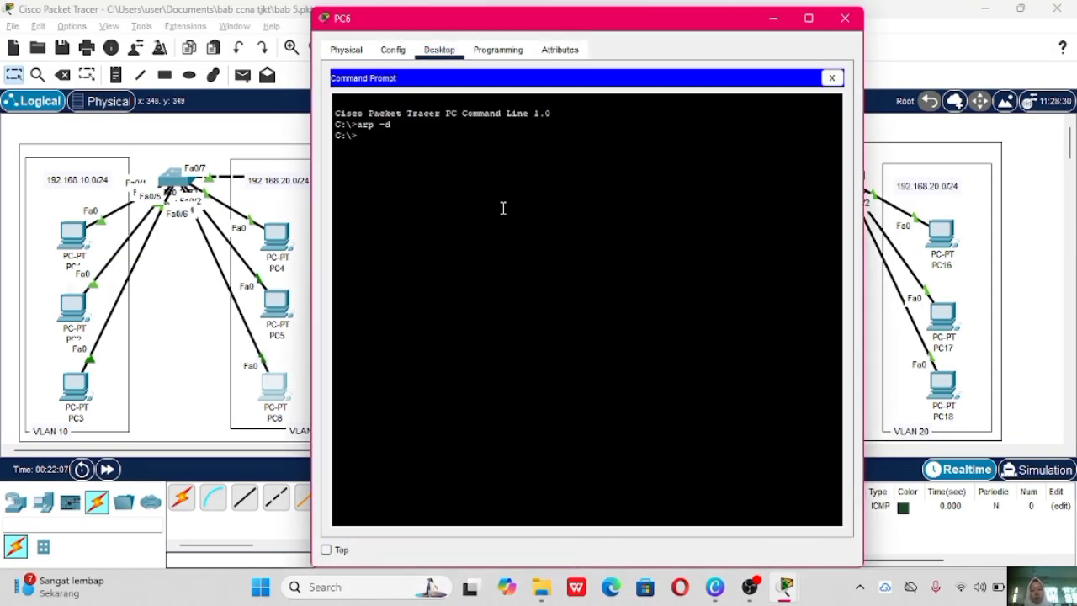
left_click(845, 19)
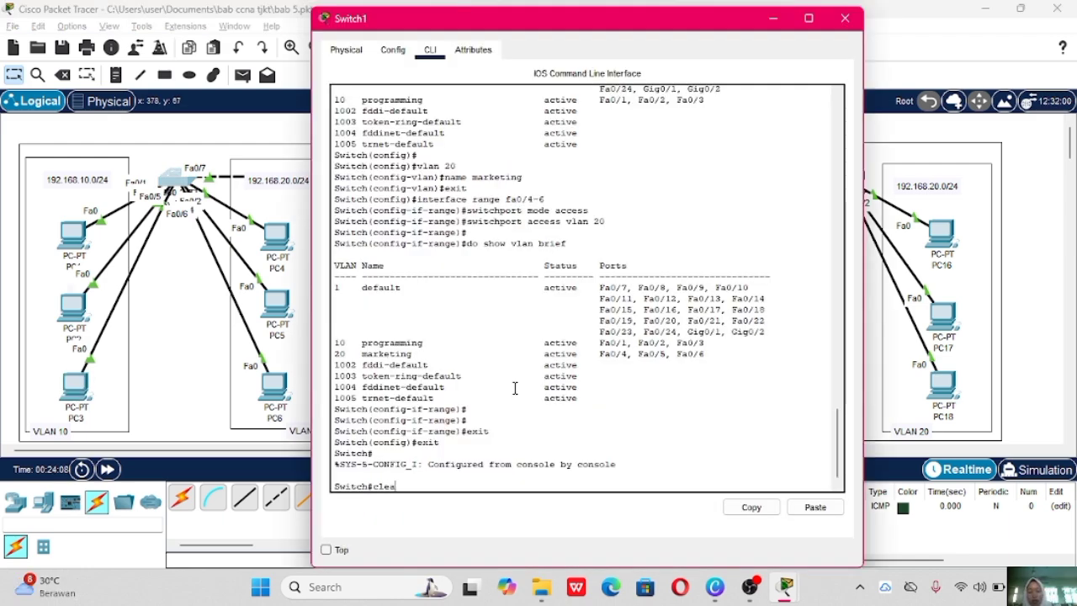
Clear the MAC address table of Switch1 from privileged mode with clear mac-address-table.
type("mac")
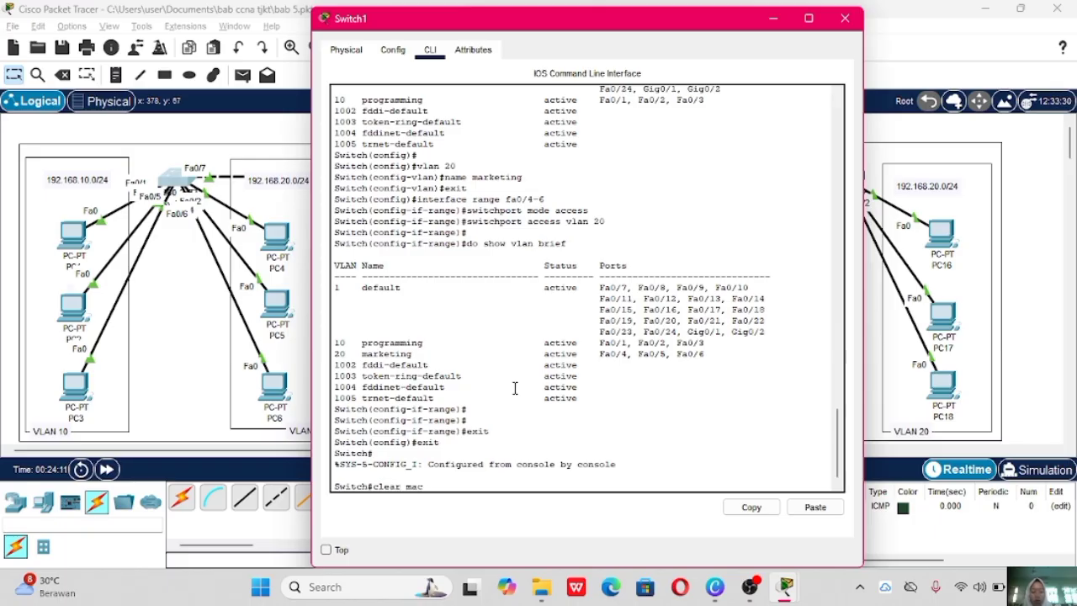
type("-address")
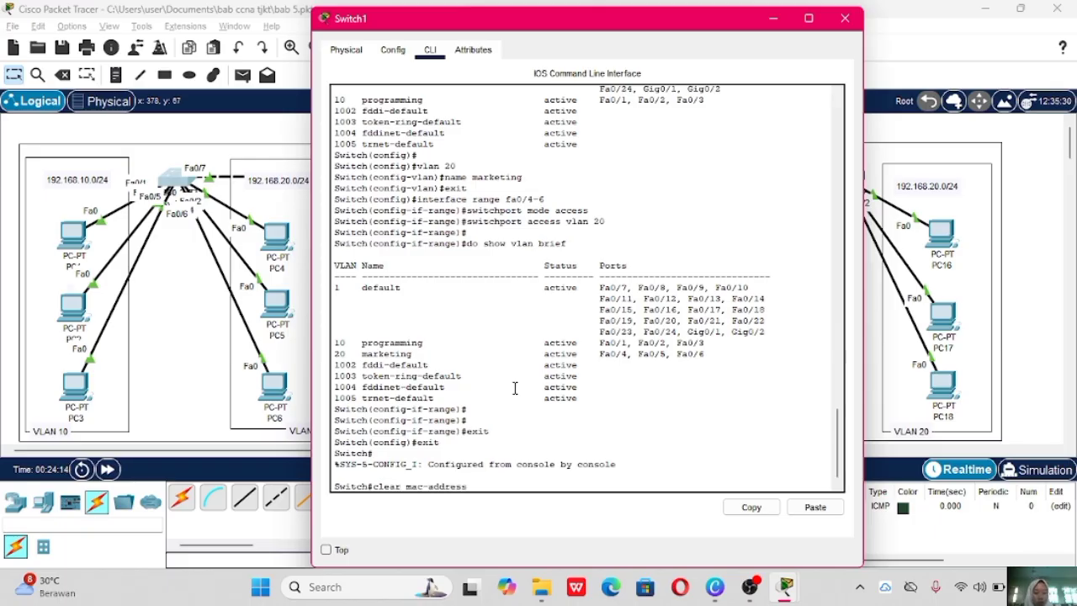
type("-tabl")
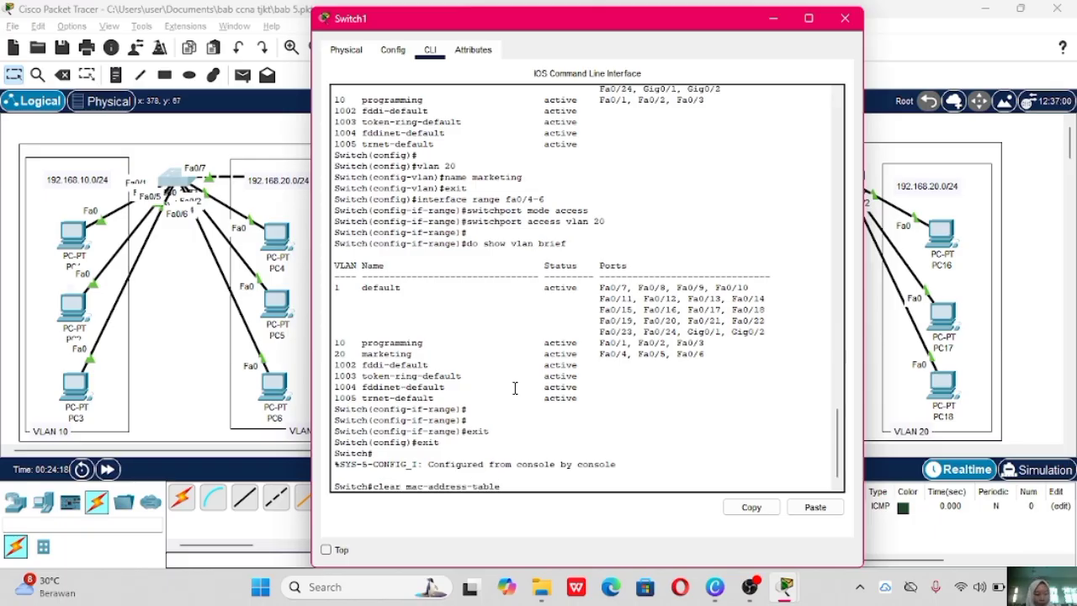
type("e")
key("Return")
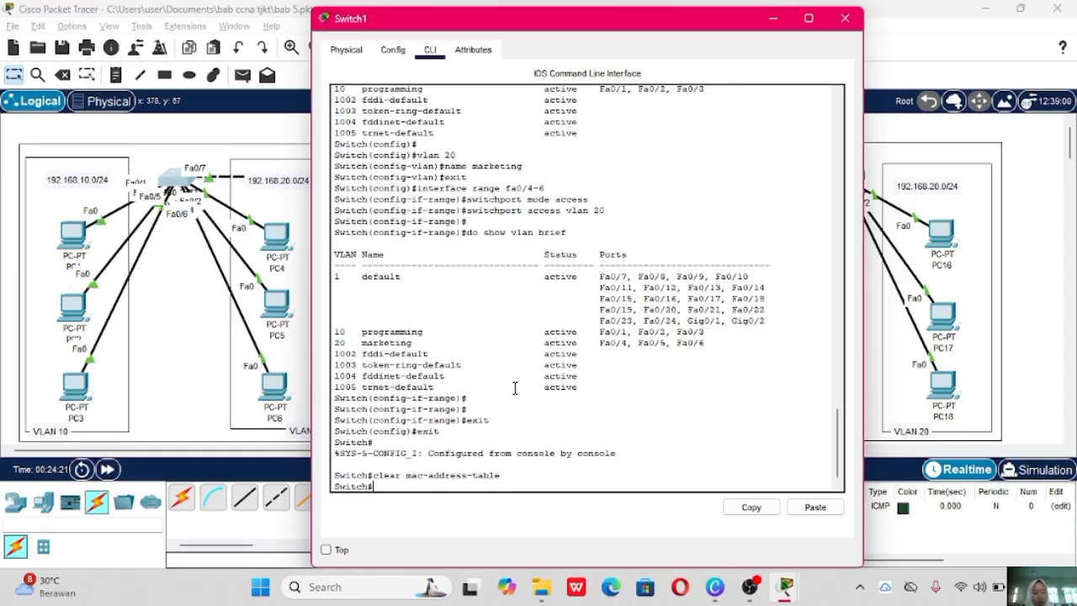
Display Switch1's MAC address table with show mac-address-table, and close the switch window.
type("show mac-a")
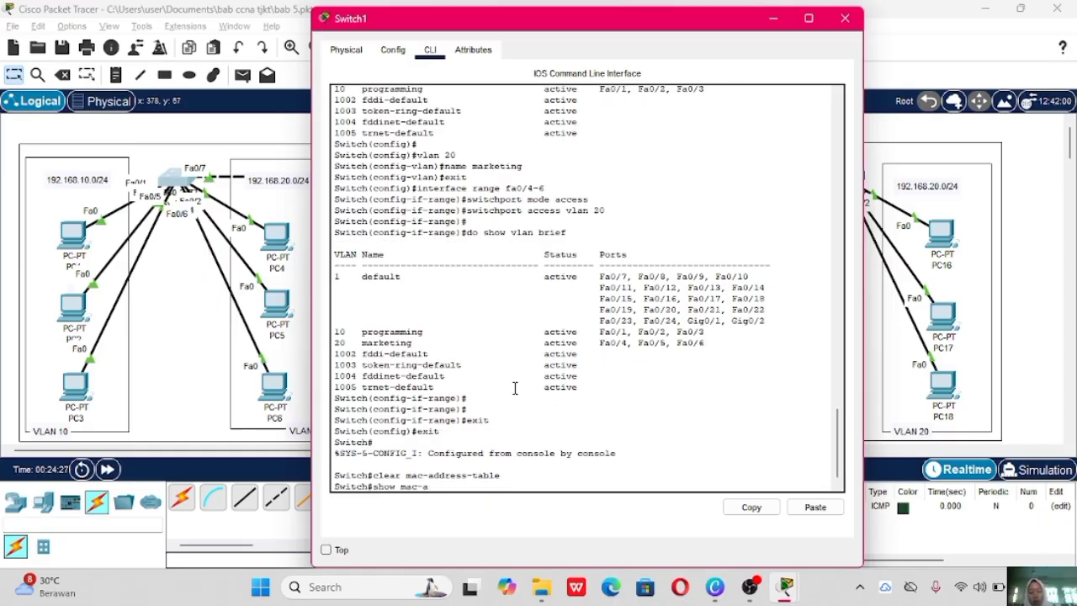
type("ddress-table")
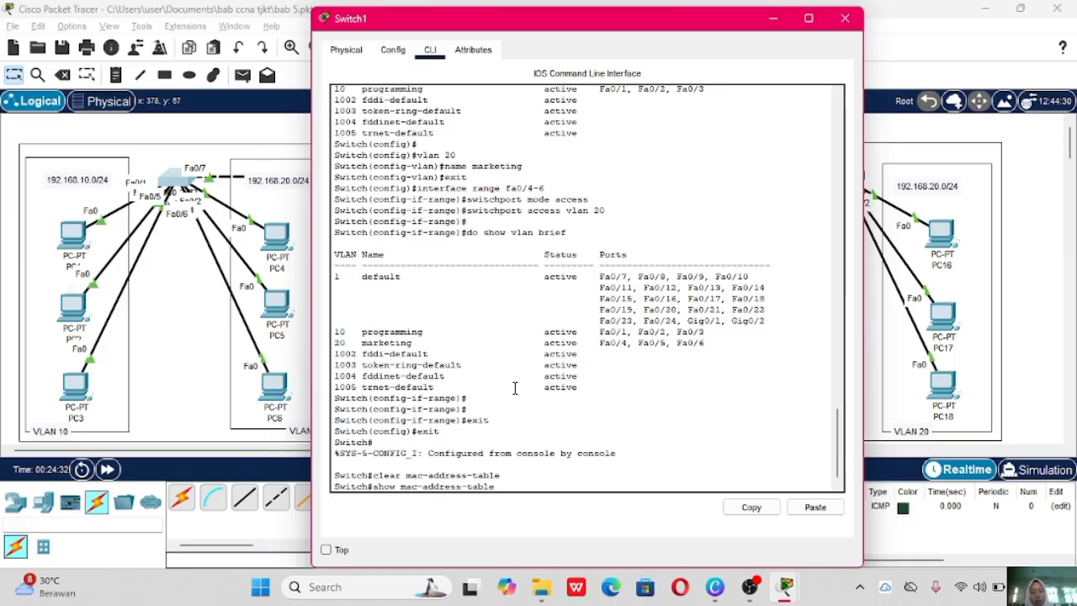
key("Return")
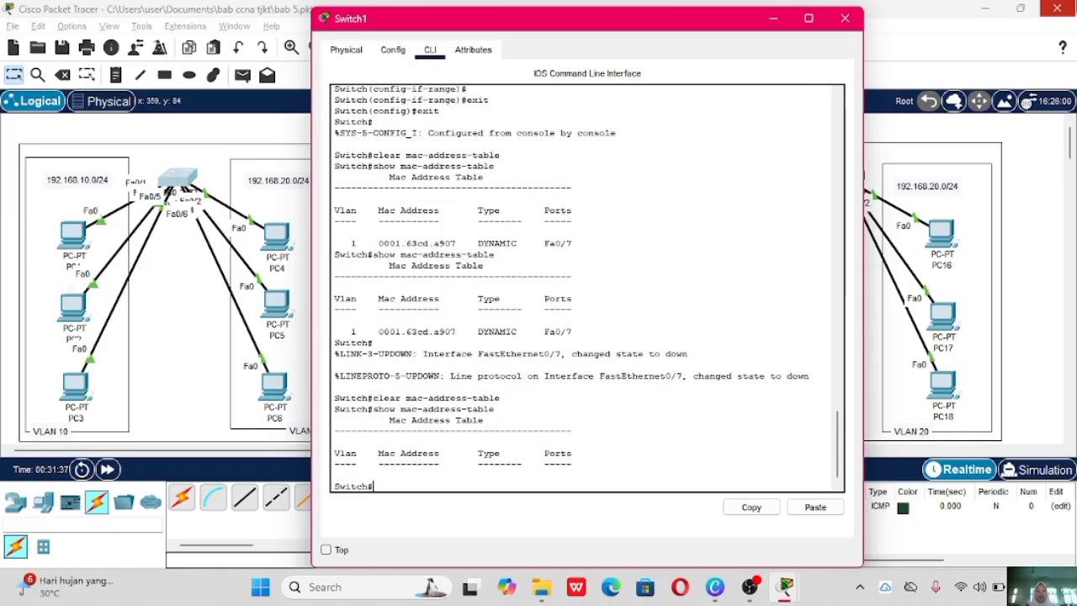
left_click(850, 20)
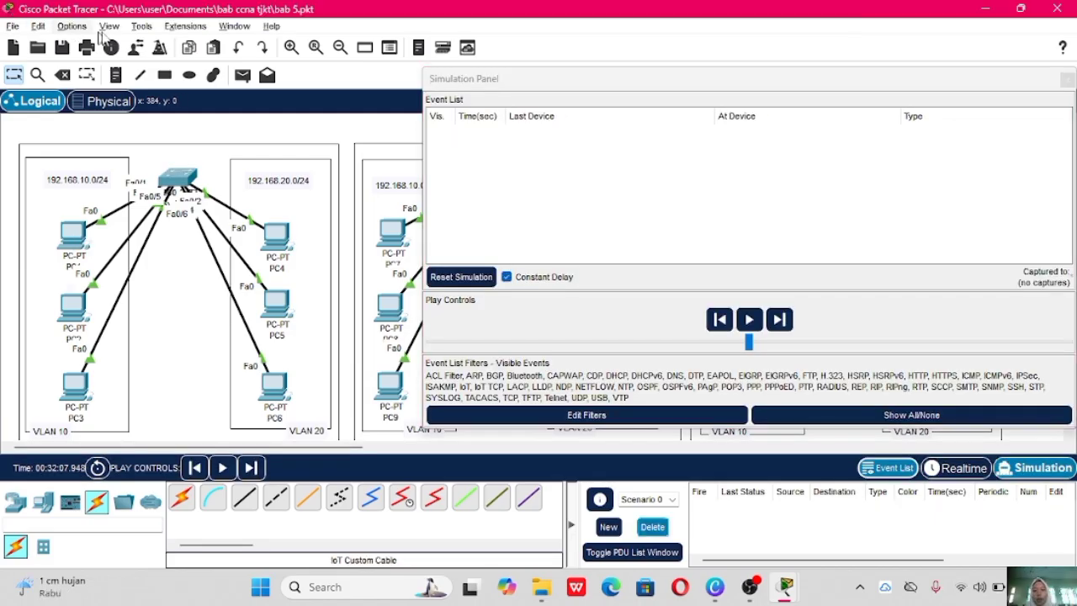
Add a simple PDU from PC1 to PC2 in simulation mode and advance the simulation event by event.
left_click(242, 75)
left_click(61, 228)
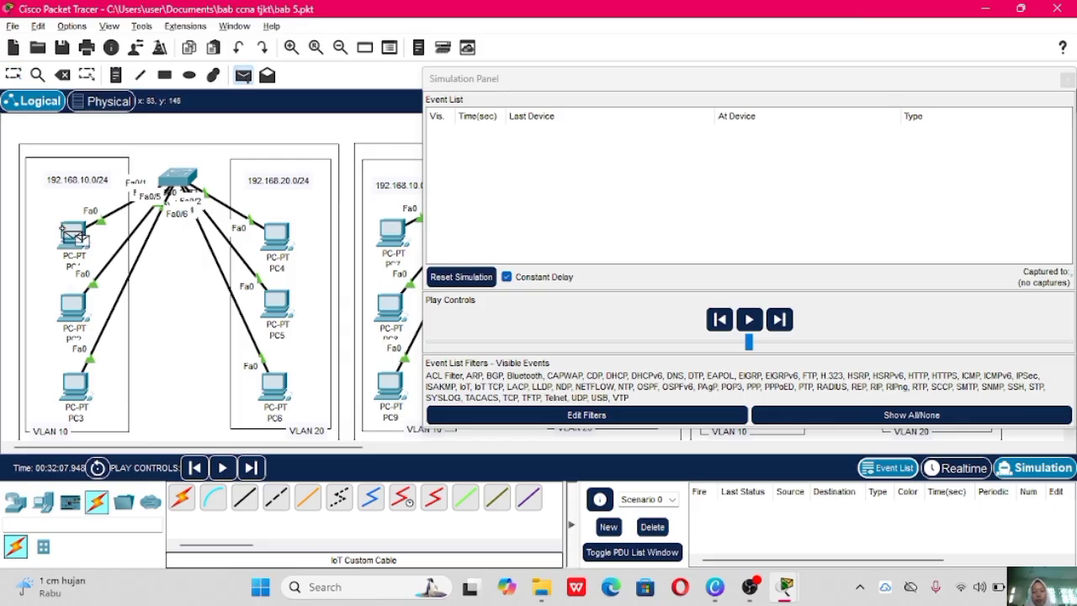
left_click(69, 310)
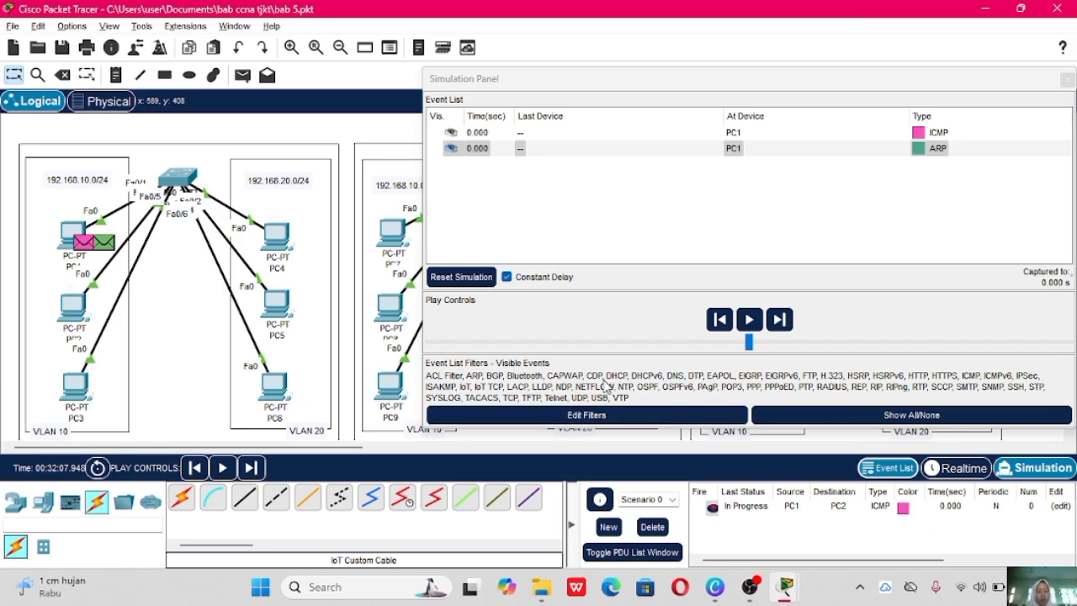
left_click(780, 321)
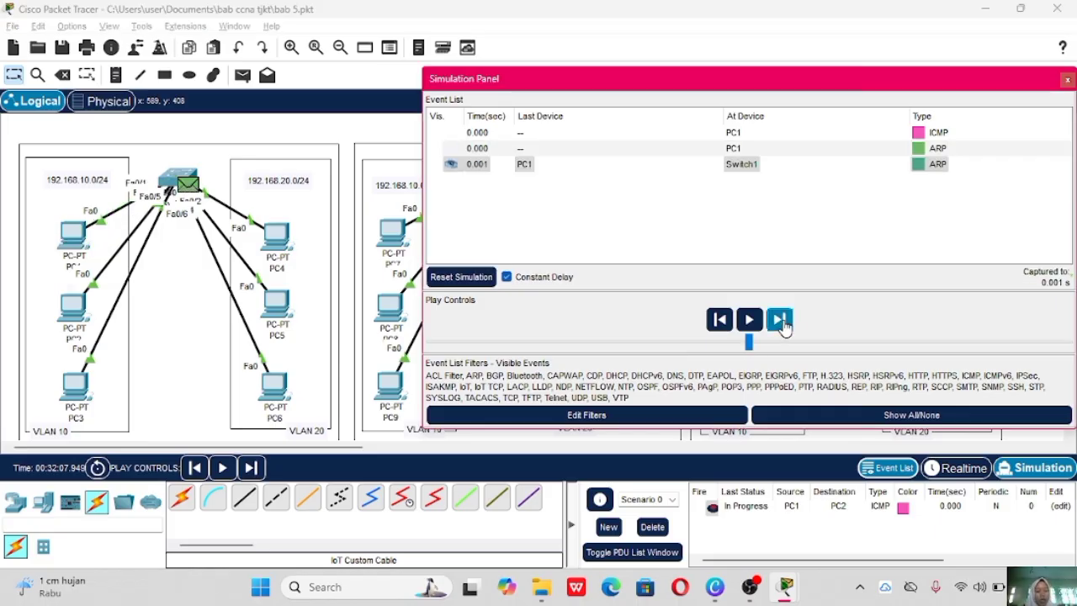
left_click(780, 321)
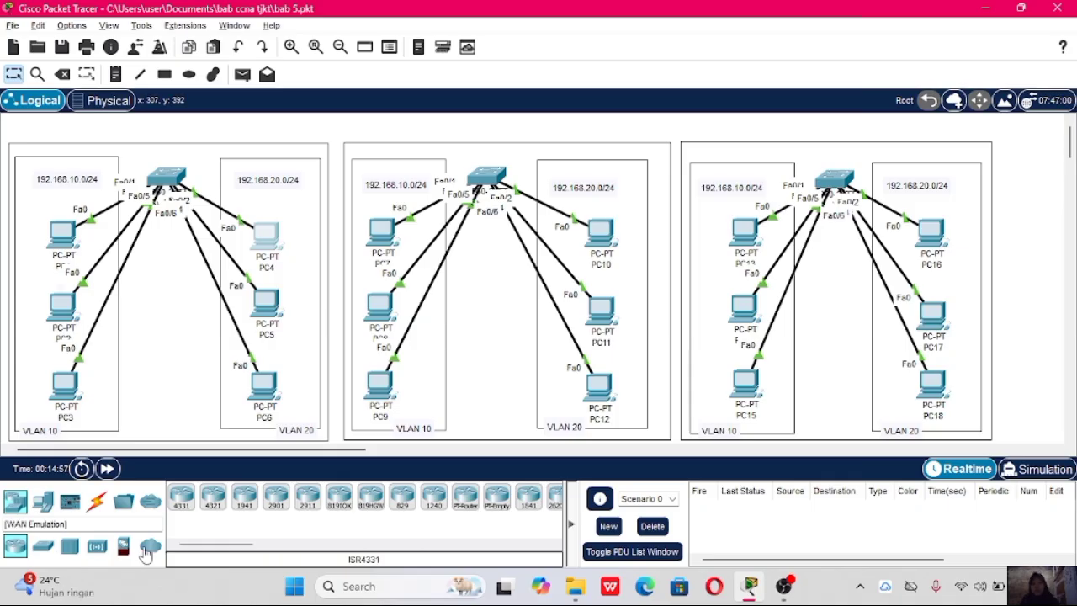
Connect Switch1 to Switch2 with a cable using the automatically chosen connection type.
left_click(96, 500)
left_click(181, 497)
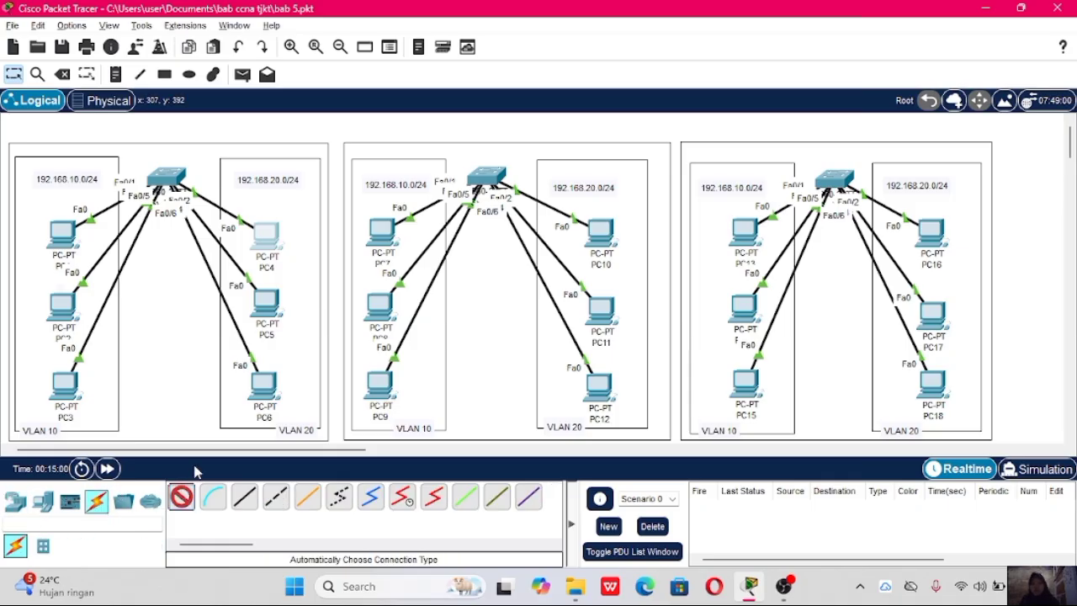
left_click(166, 177)
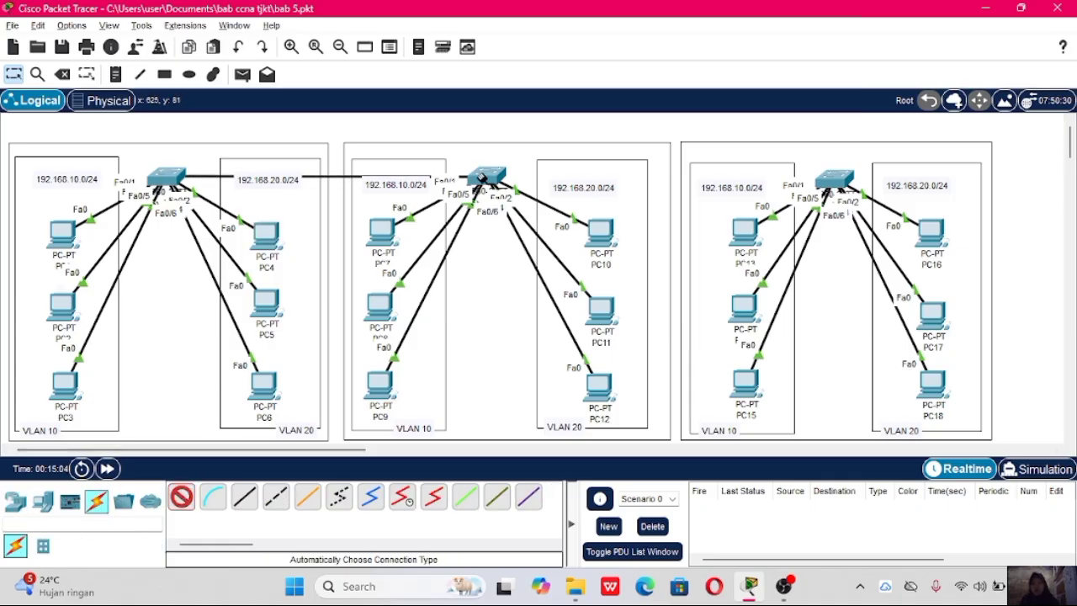
left_click(487, 175)
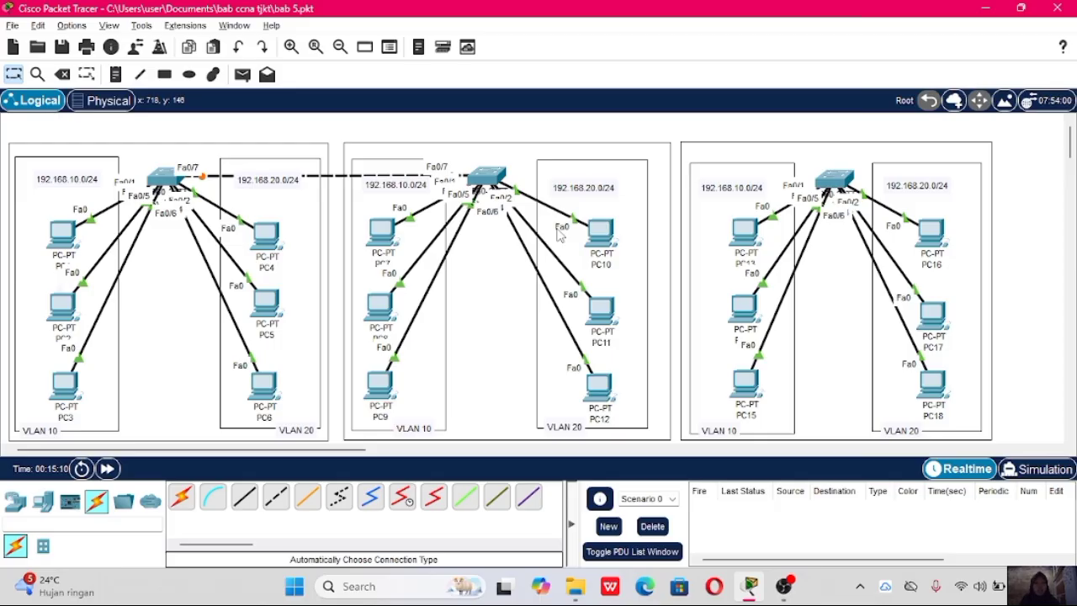
Assign PC7 the static IPv4 address 192.168.10.4 in its IP configuration and fill in the subnet mask.
left_click(380, 233)
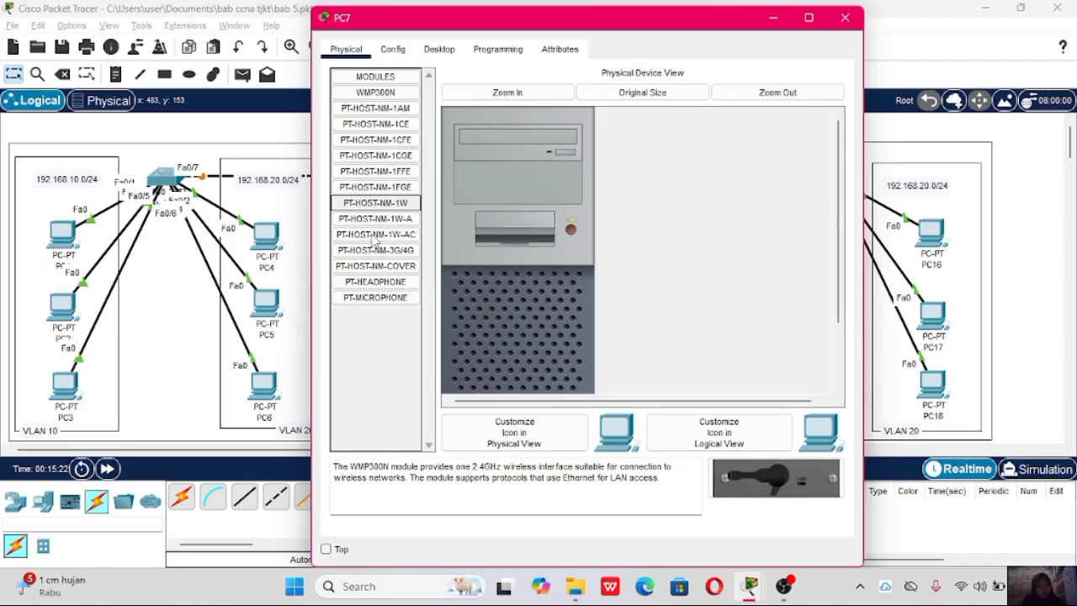
left_click(439, 49)
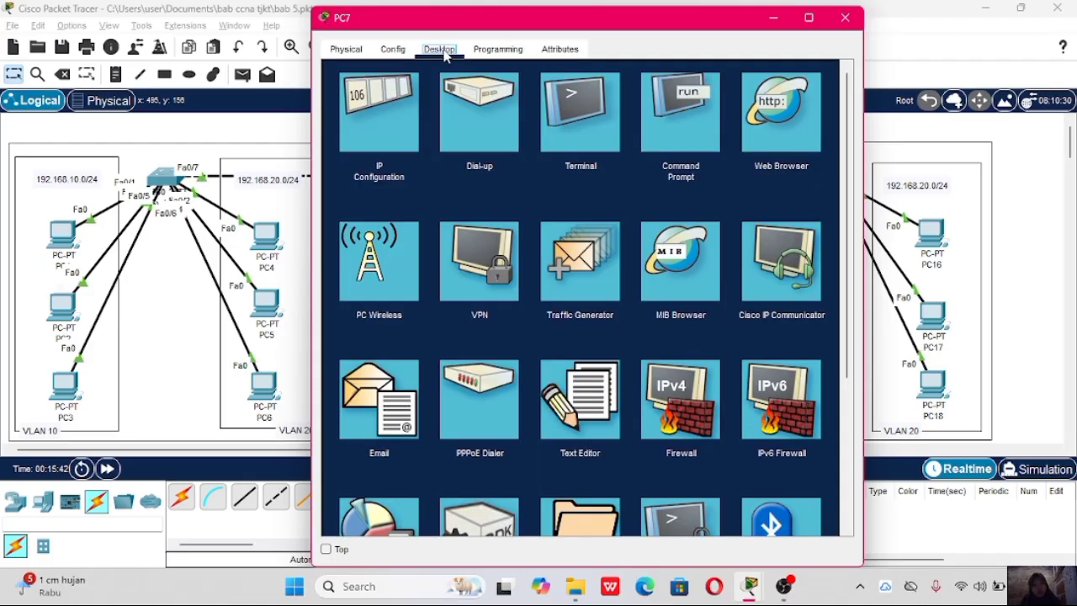
left_click(384, 143)
left_click(516, 157)
type("19")
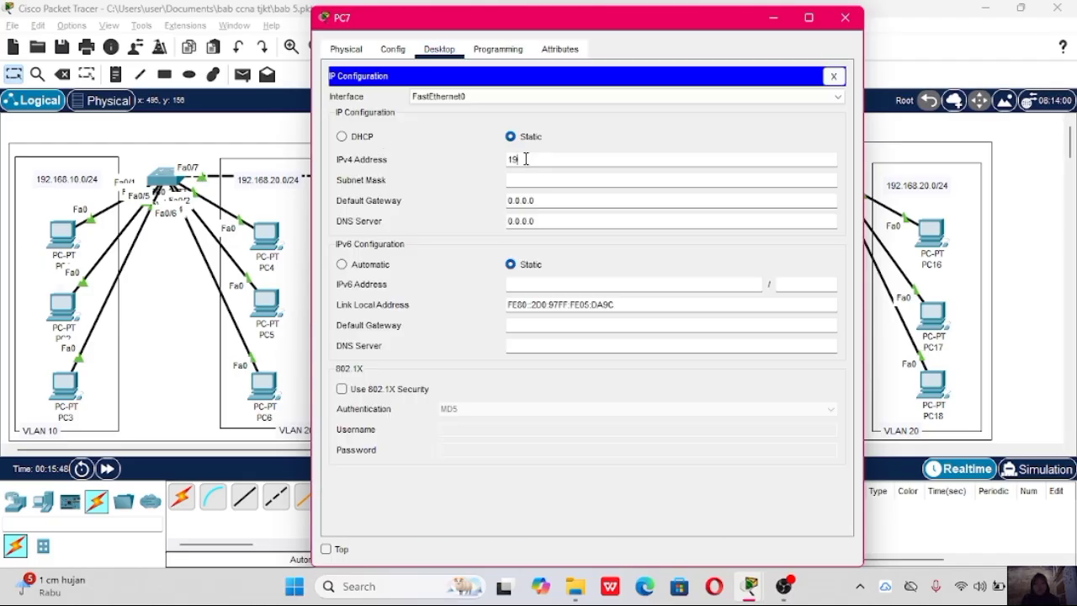
type("2.168.10")
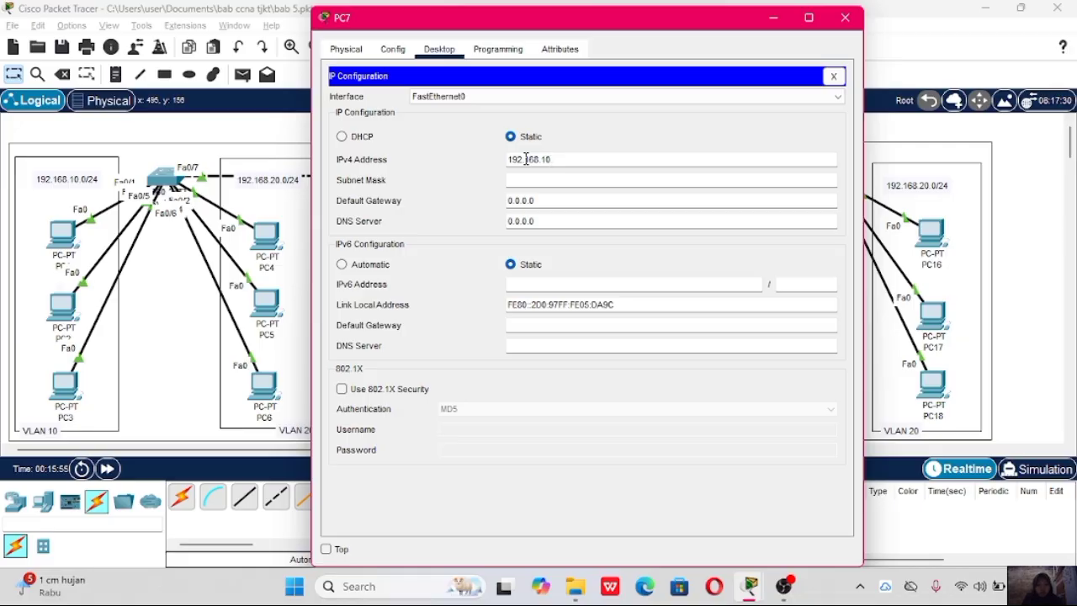
type(".4")
left_click(568, 180)
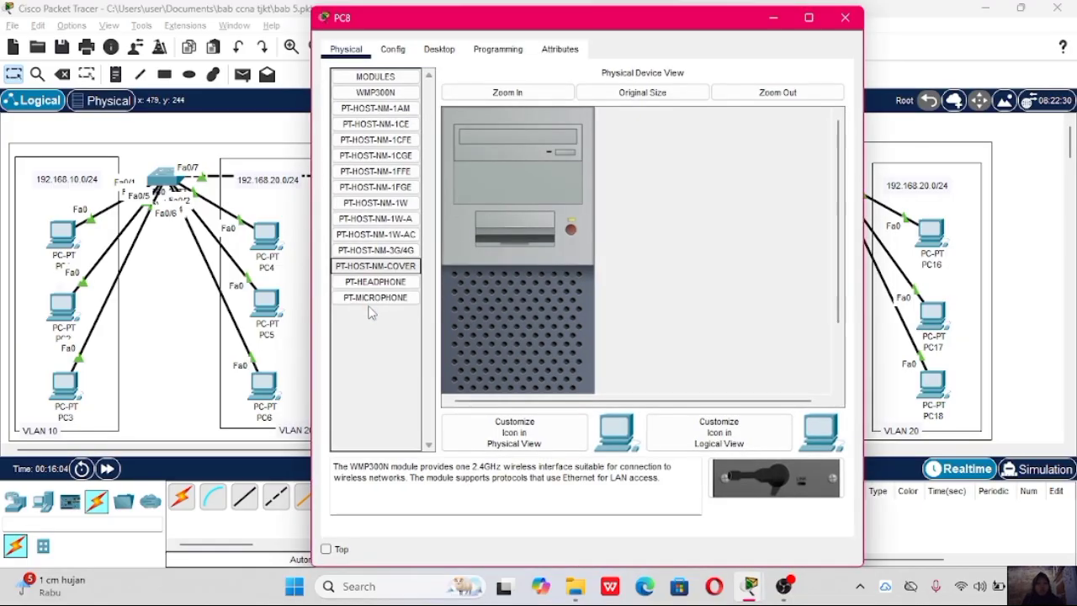
Assign PC8 the static IPv4 address 192.168.10.3 in its IP configuration and fill in the subnet mask.
left_click(440, 49)
left_click(375, 113)
left_click(547, 159)
type("192.1")
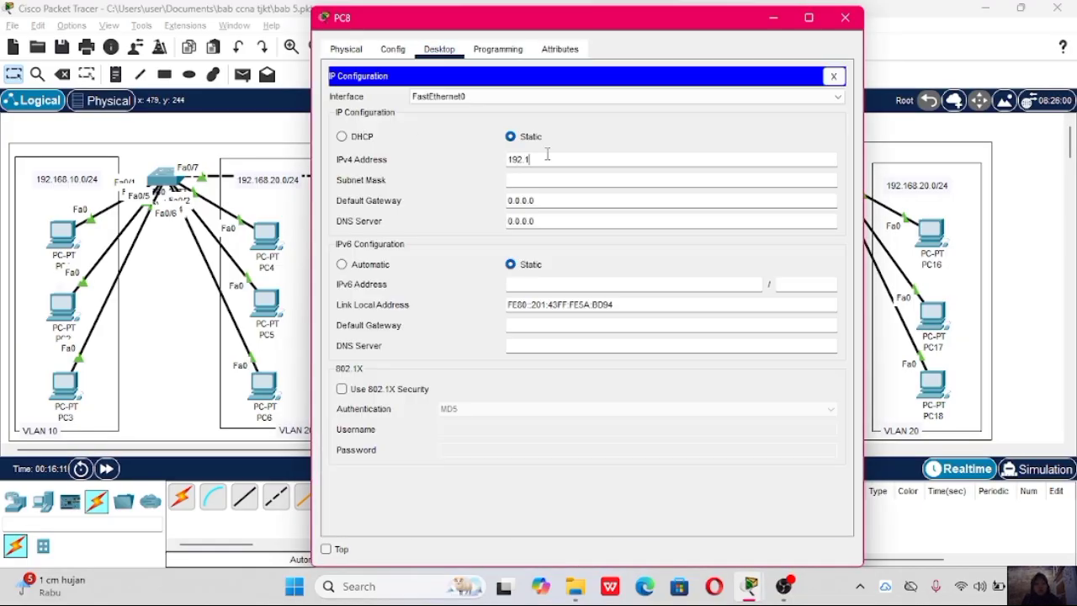
type("68.105")
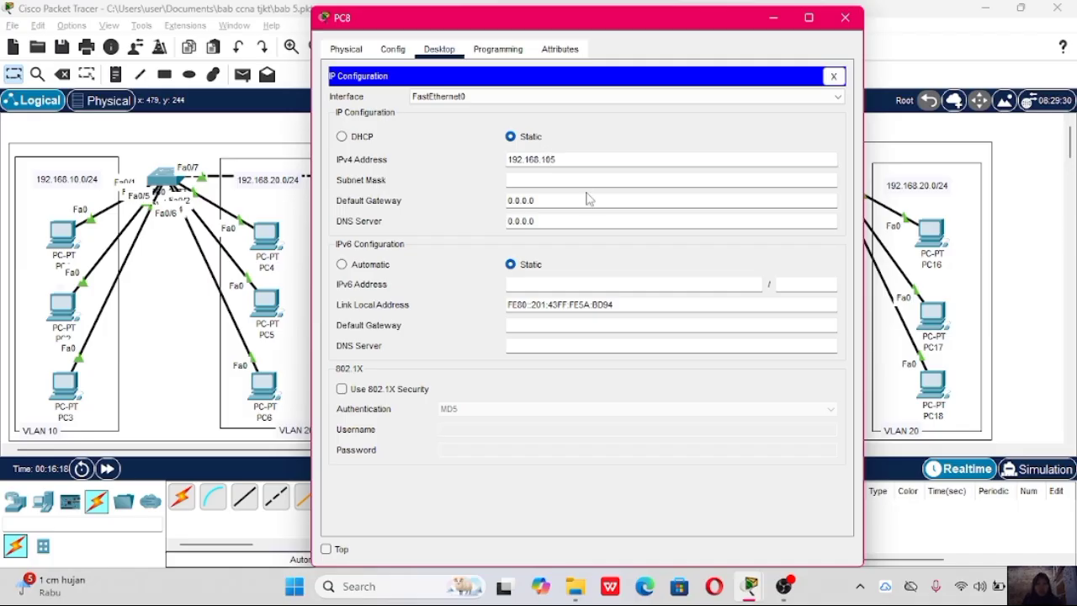
key("BackSpace")
type(".3")
left_click(555, 180)
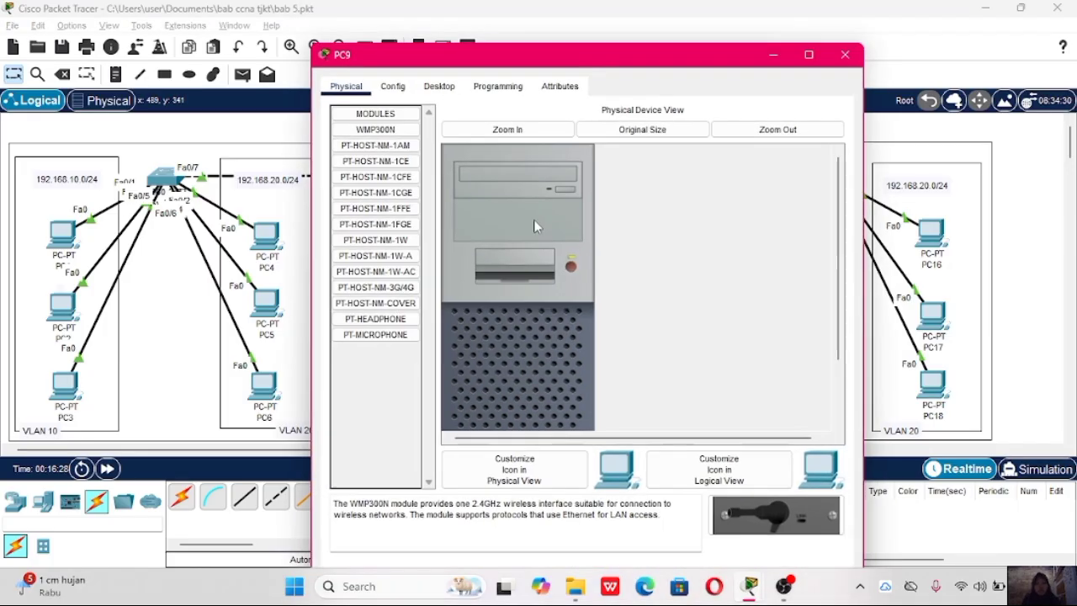
Assign PC9 the static IPv4 address 192.168.10.9 in its IP configuration and fill in the subnet mask.
left_click(439, 86)
left_click(374, 168)
left_click(522, 196)
type("192")
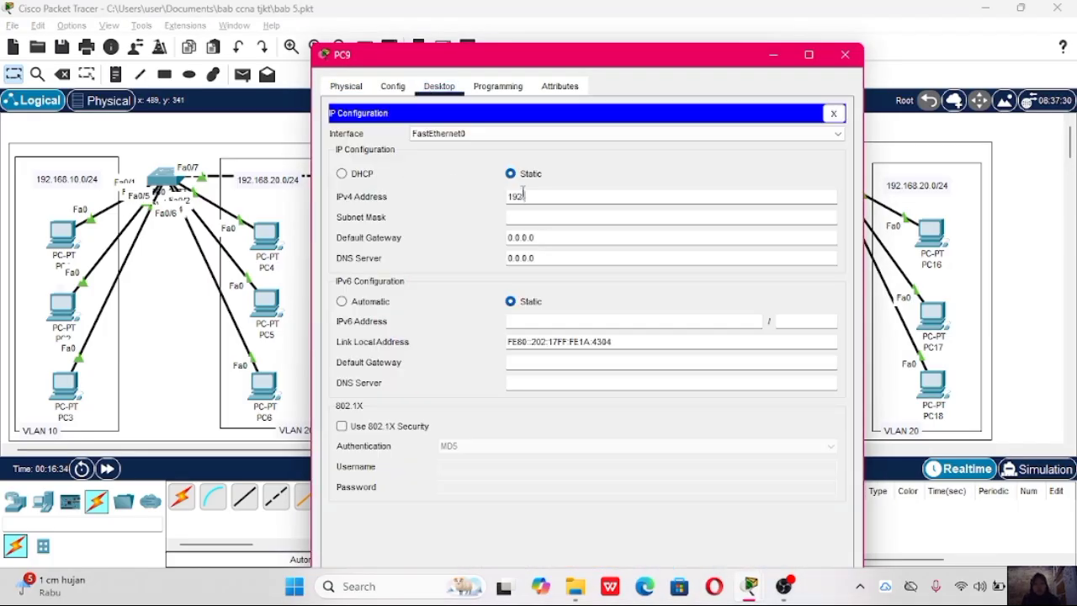
type(".168.10.9")
left_click(555, 217)
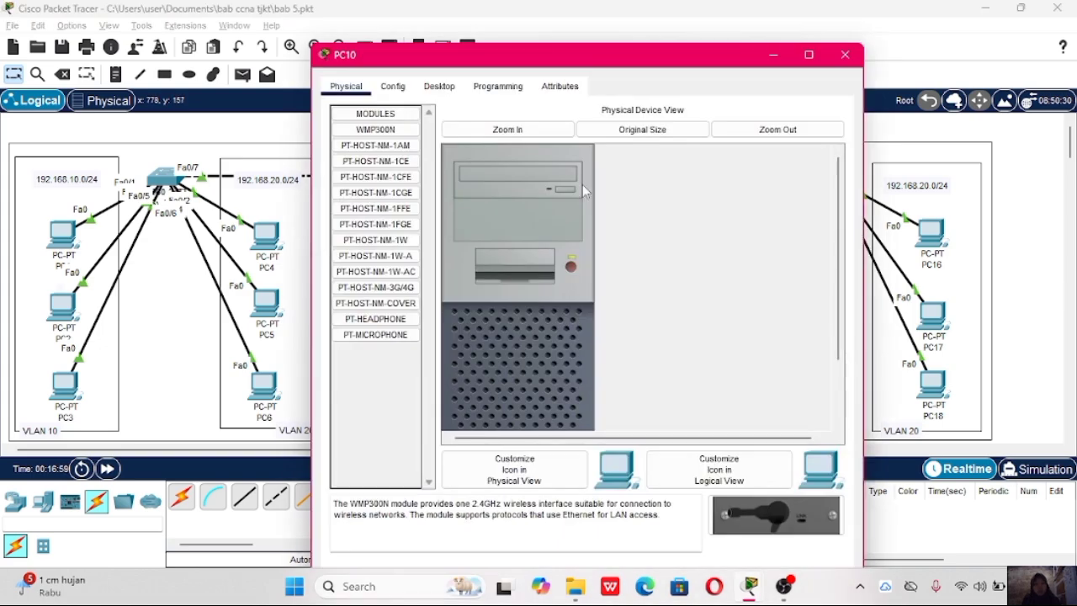
Assign PC10 the static IPv4 address 192.168.20.6 in its IP configuration and fill in the subnet mask.
left_click(439, 85)
left_click(379, 149)
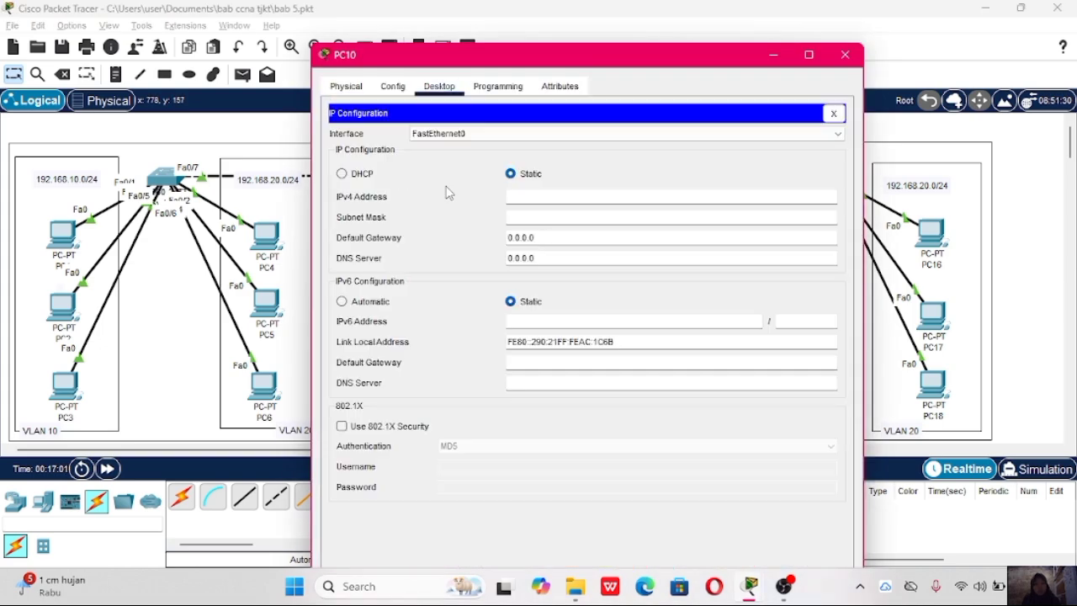
left_click(528, 196)
type("192")
type(".168.20.6")
left_click(553, 219)
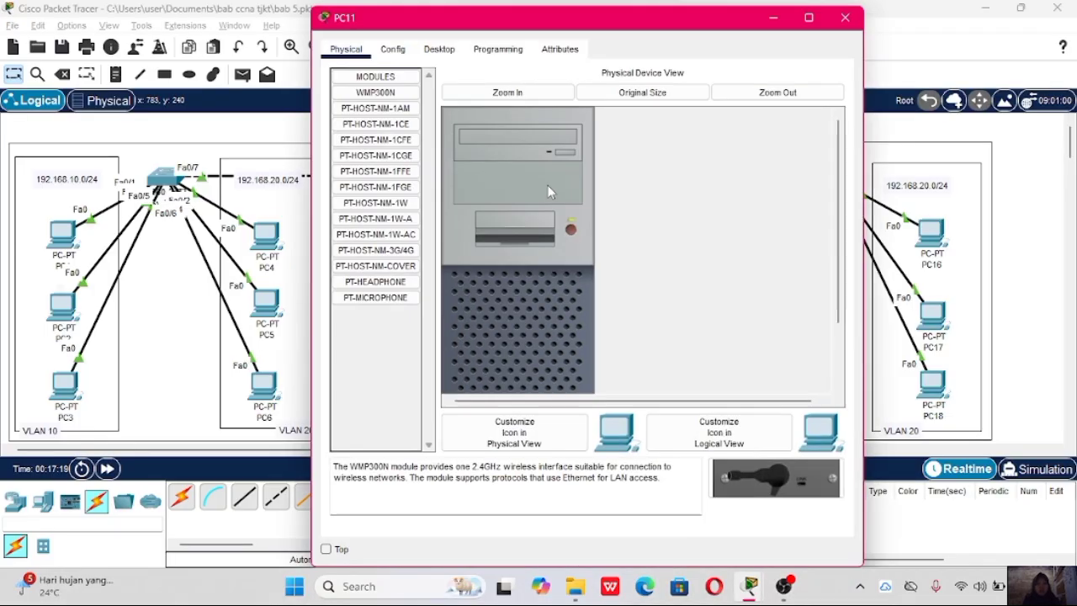
Assign PC11 the static IPv4 address 192.168.20.7 in its IP configuration and fill in the subnet mask.
left_click(439, 49)
left_click(375, 107)
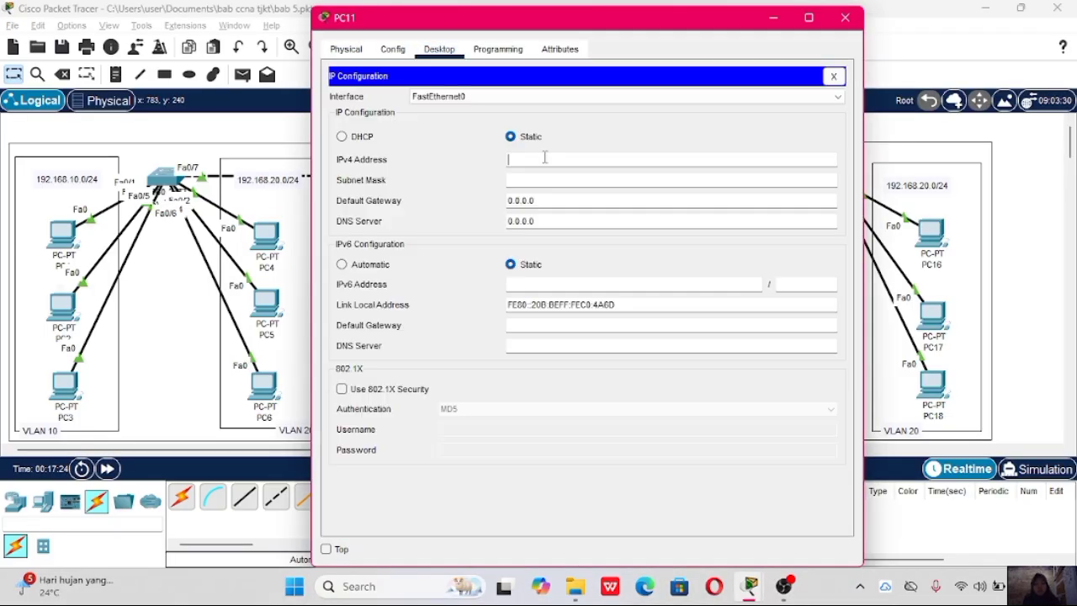
type("192.168.20.7")
left_click(550, 179)
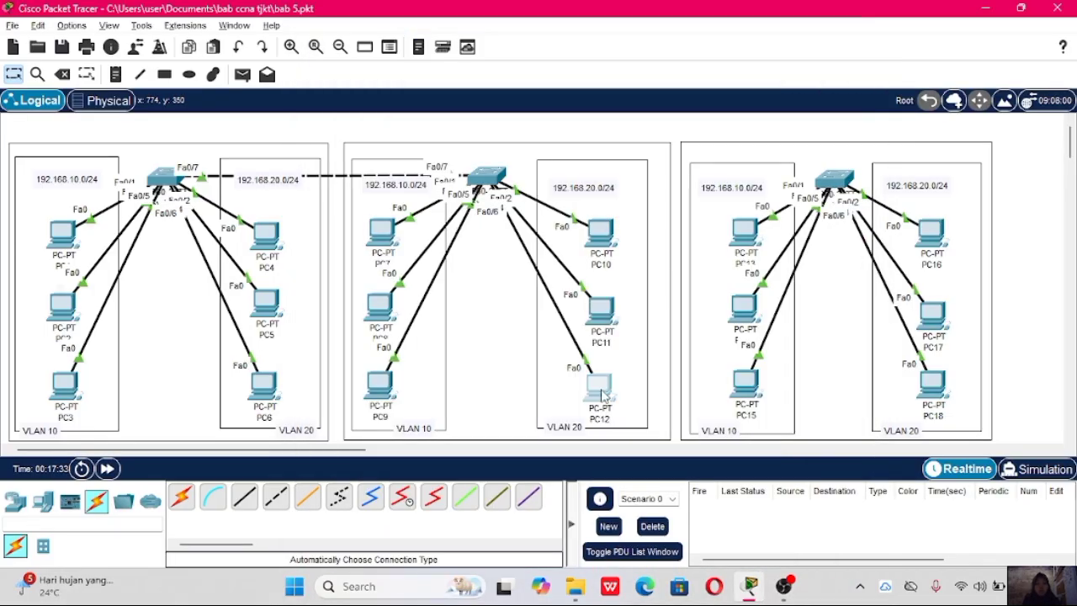
Assign PC12 the static IPv4 address 192.168.20.8 in its IP configuration.
left_click(602, 395)
left_click(439, 86)
left_click(411, 158)
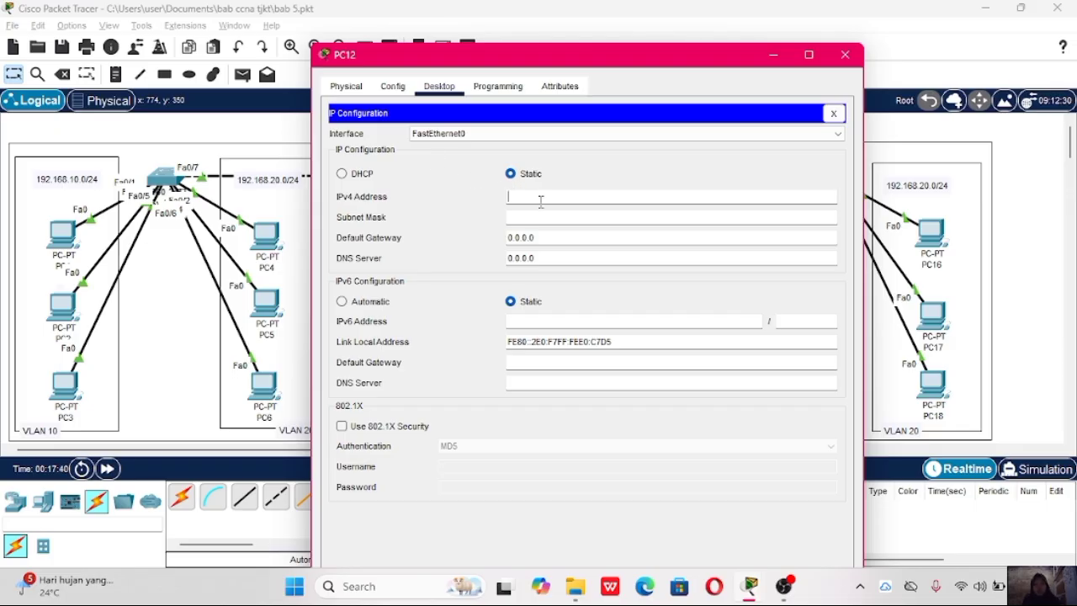
type("192.168.20.4")
key("BackSpace")
type("8")
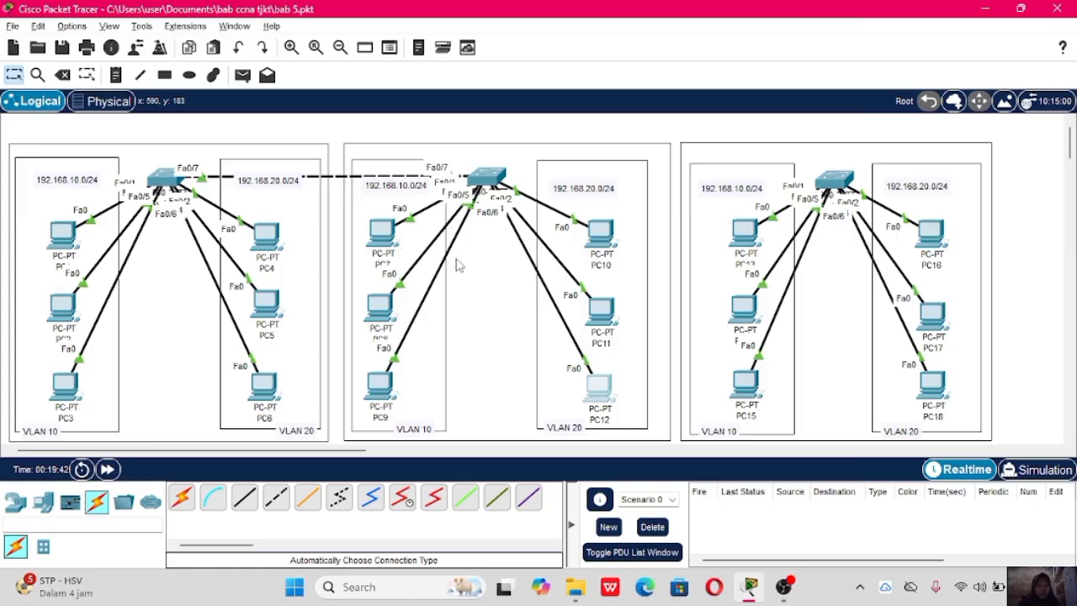
Open Switch2's command line and enter global configuration mode with en and conf t.
left_click(480, 177)
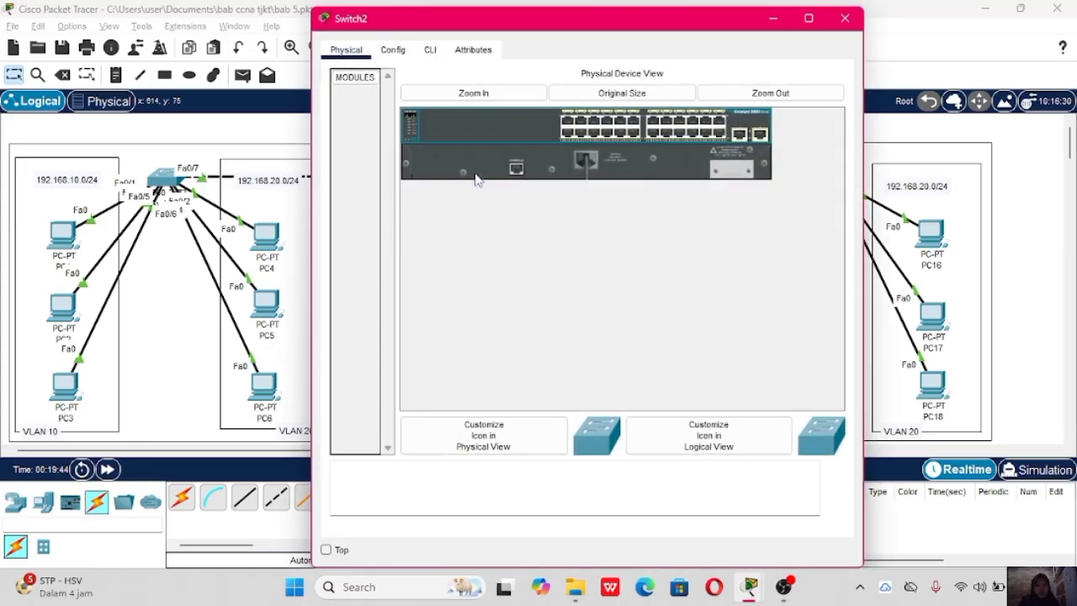
left_click(429, 52)
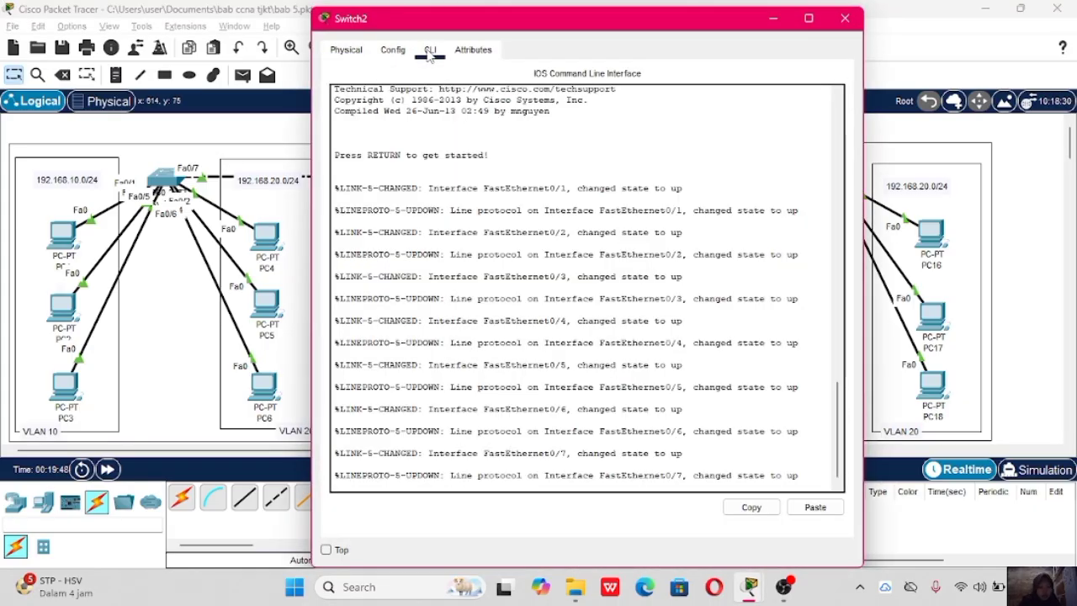
key("Return")
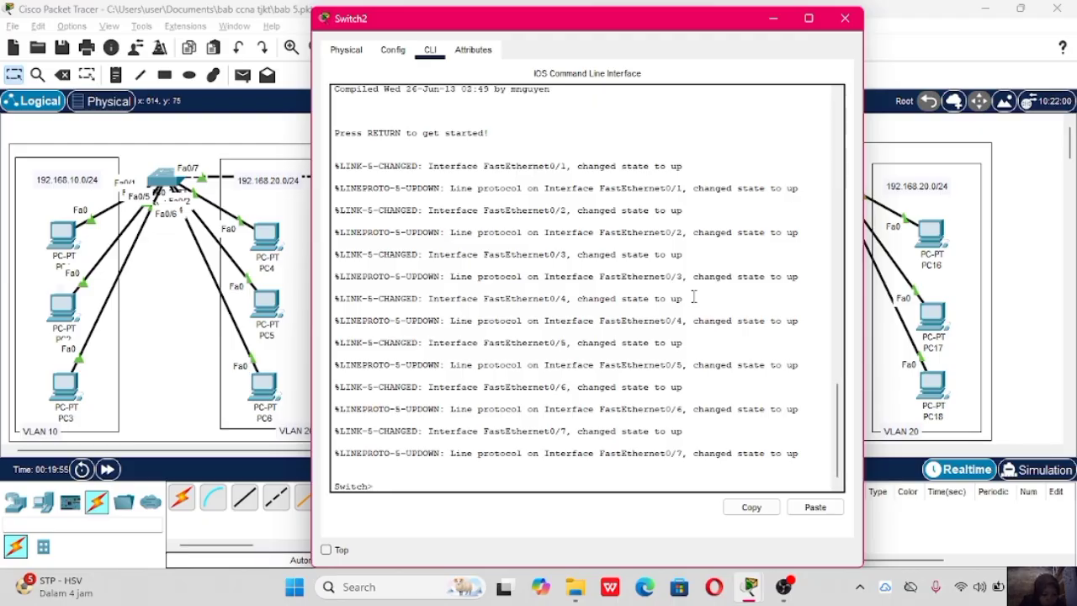
type("en")
key("Return")
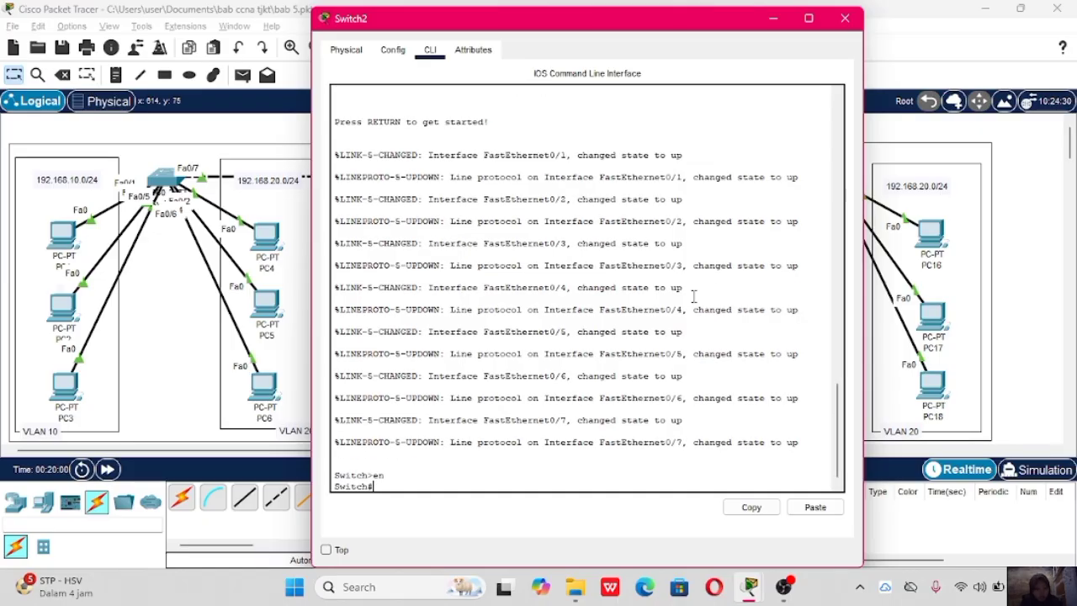
type("conf t")
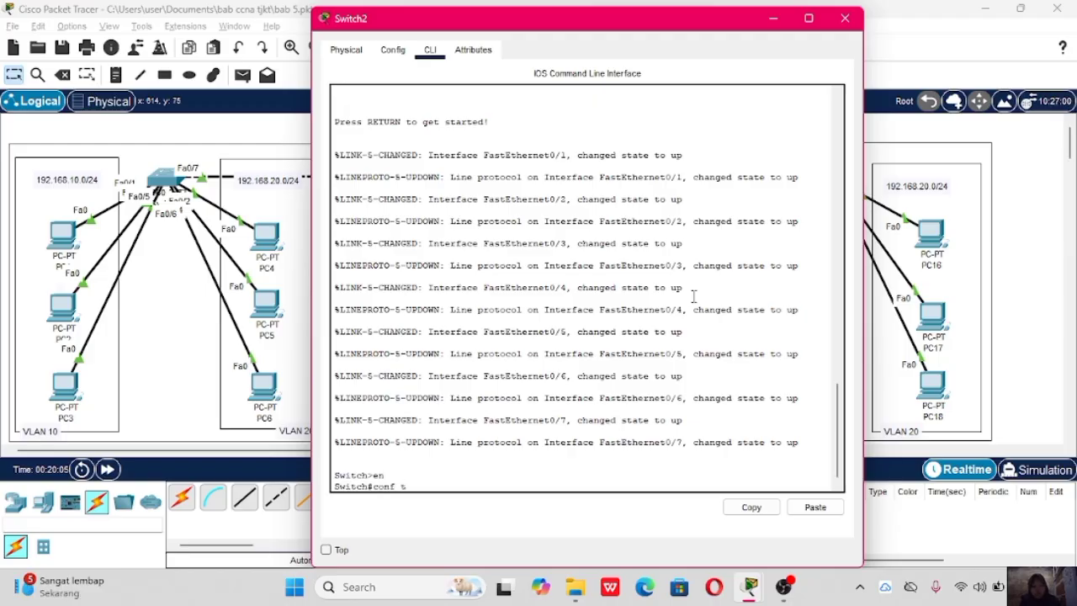
key("Return")
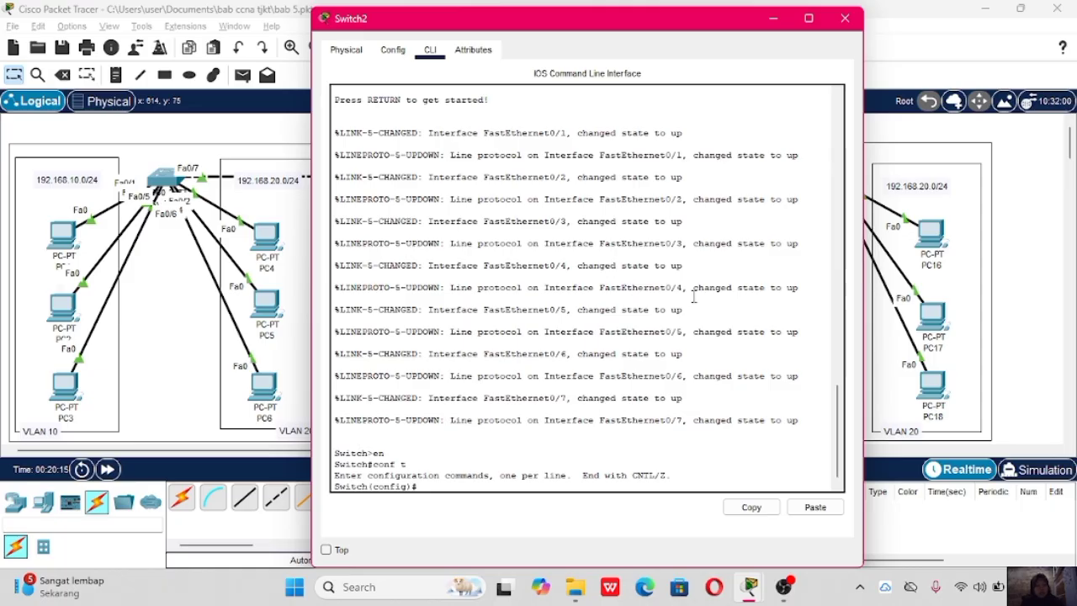
Create VLAN 10 on Switch2, name it programming, and return to global configuration mode with ex.
type("vlan 10")
key("Return")
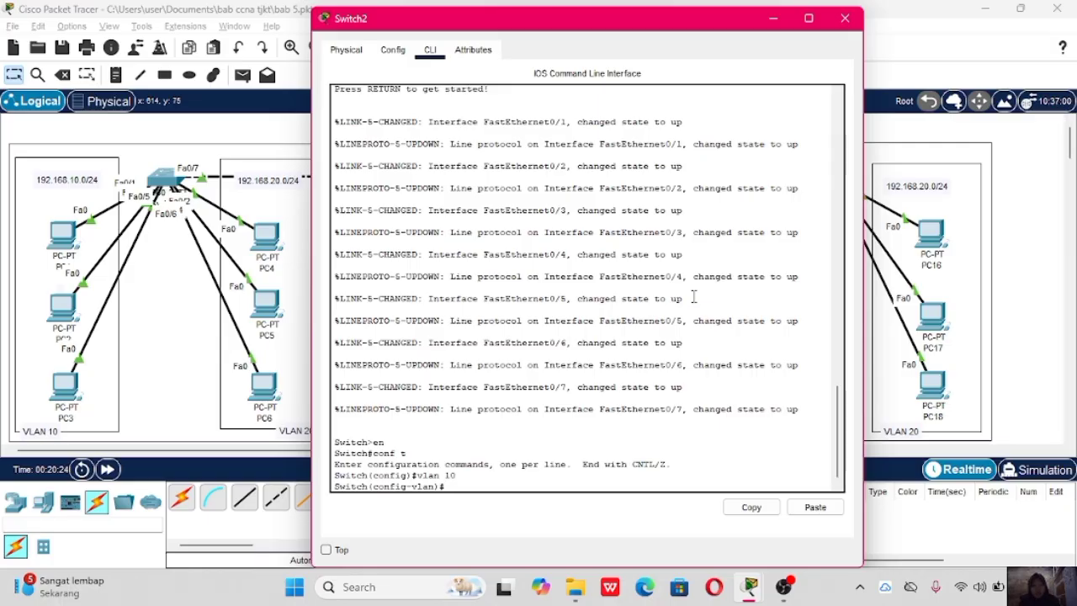
type("nam")
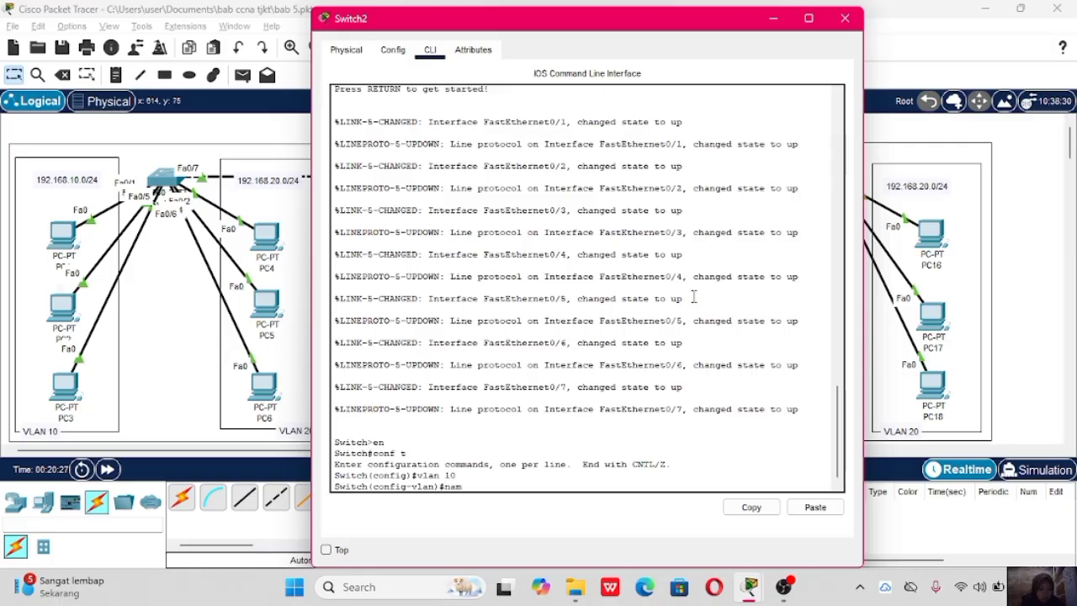
type("e programming")
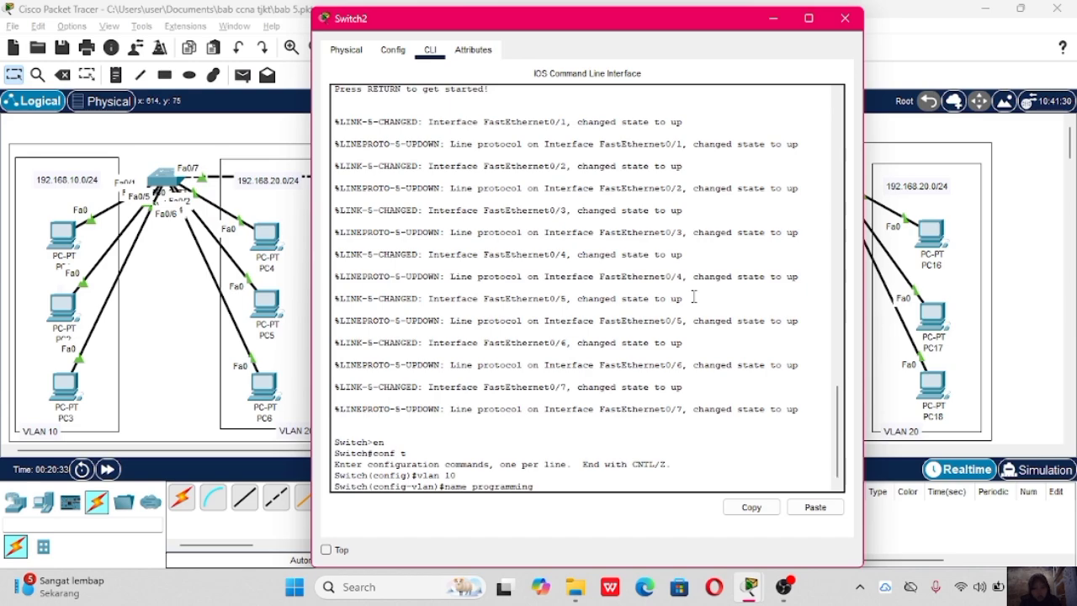
key("Return")
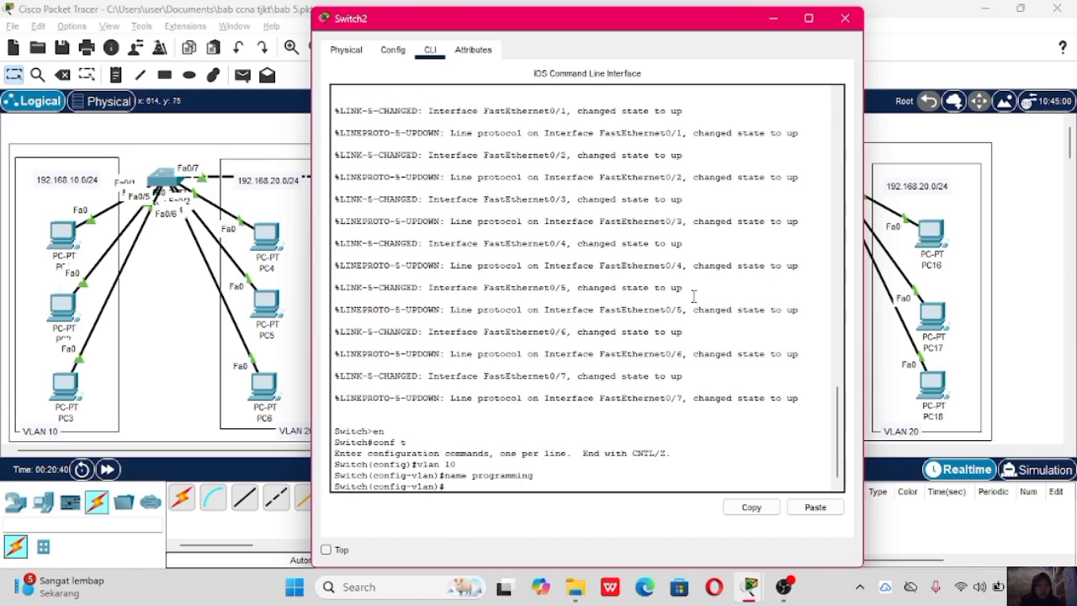
key("Return")
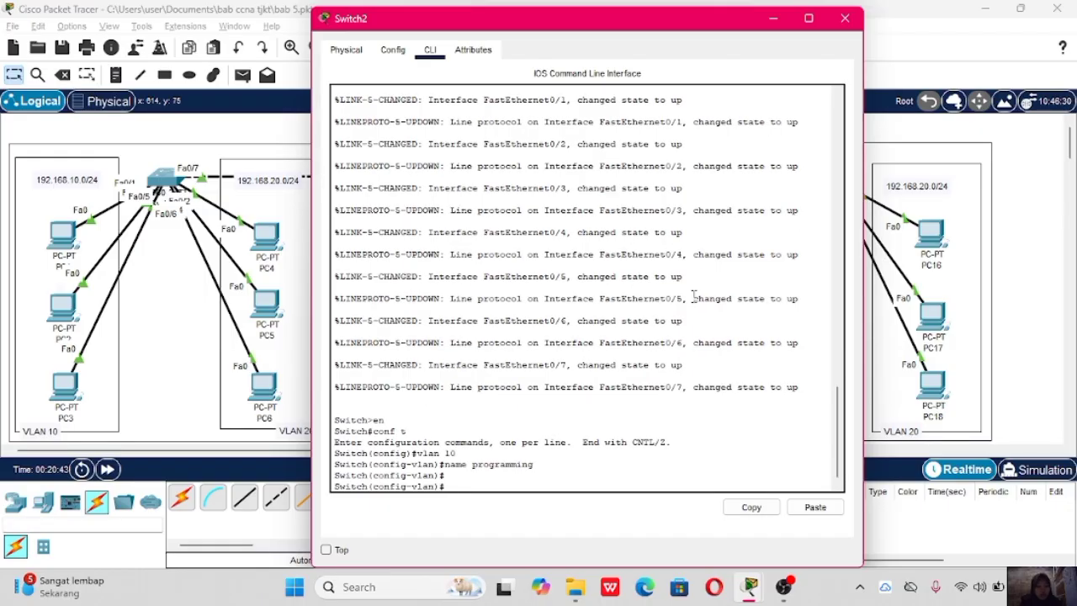
type("ex")
key("Return")
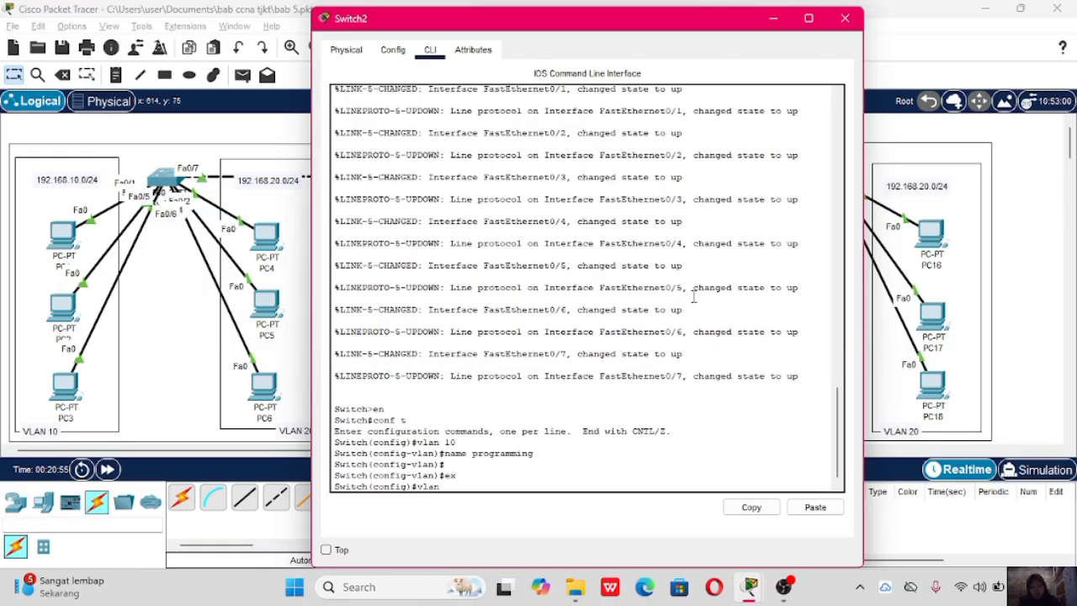
Create VLAN 20 on Switch2, name it marketing, and return to global configuration mode with exit.
type("vlan 20")
key("Return")
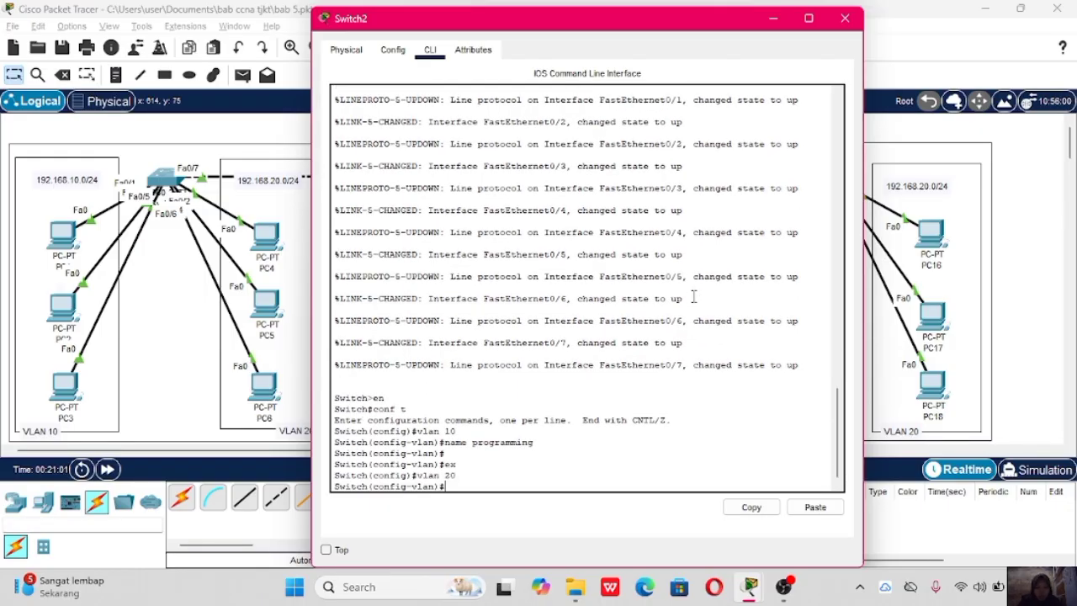
type("name m")
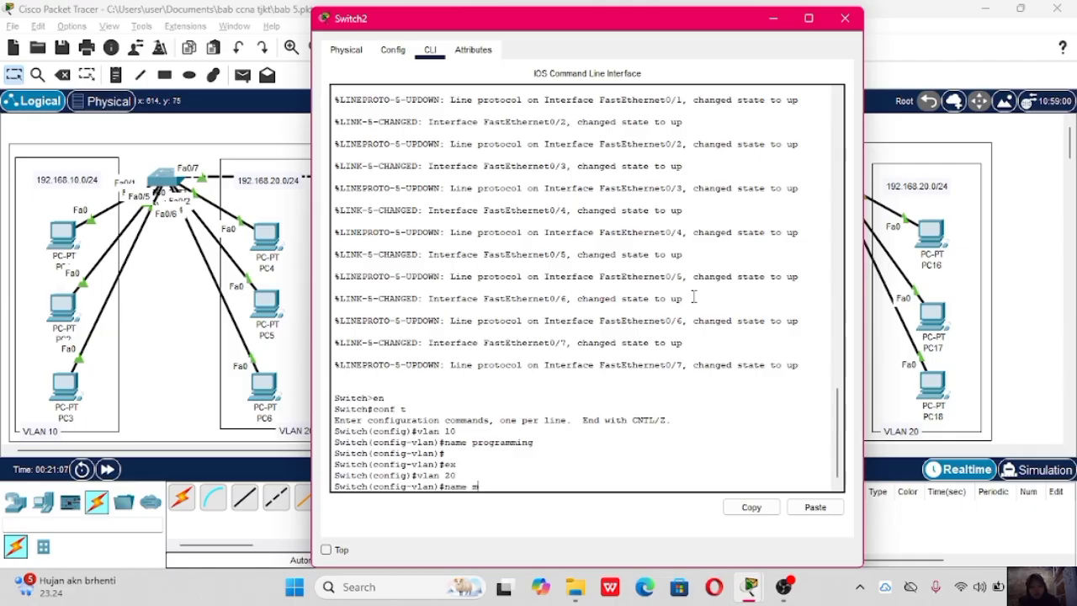
type("arketing")
key("Return")
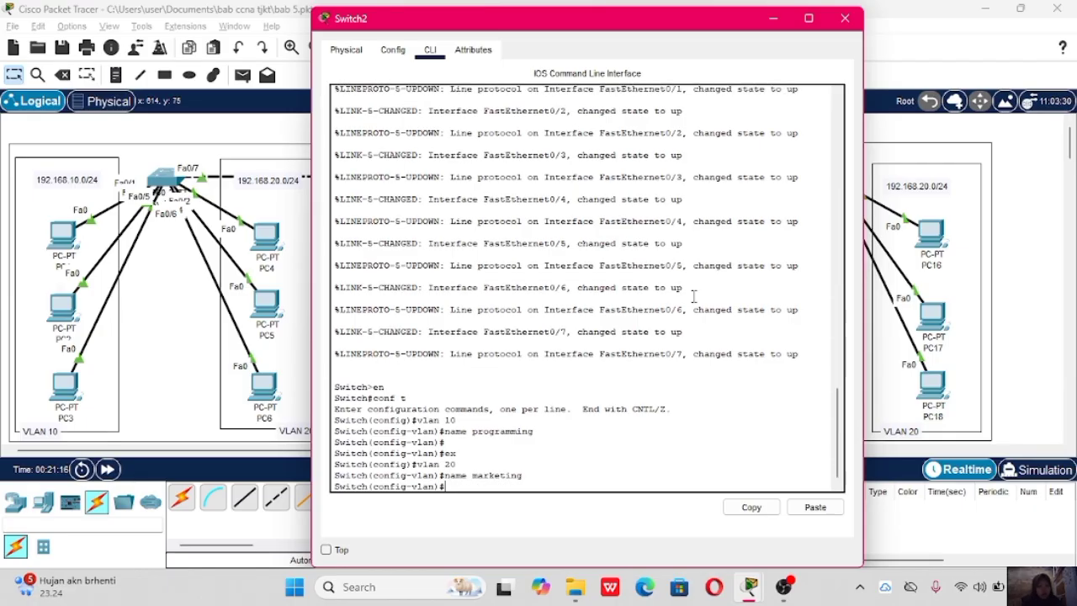
type("exit")
key("Return")
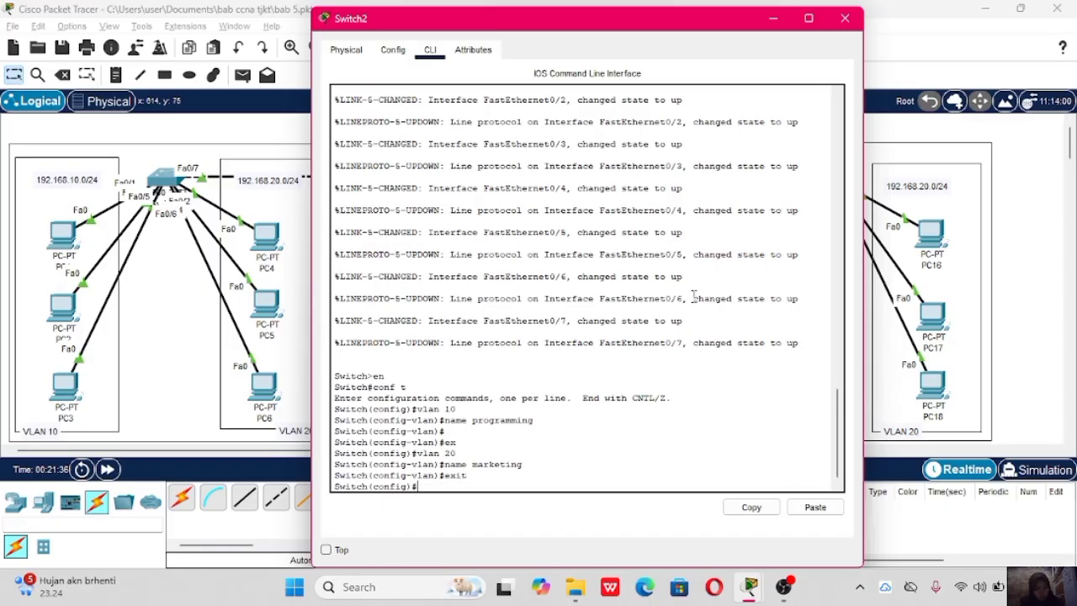
Assign Switch2's interface range fa0/1-3 to VLAN 10 with switchport access vlan 10, and exit the range.
type("interface range fa0/1-")
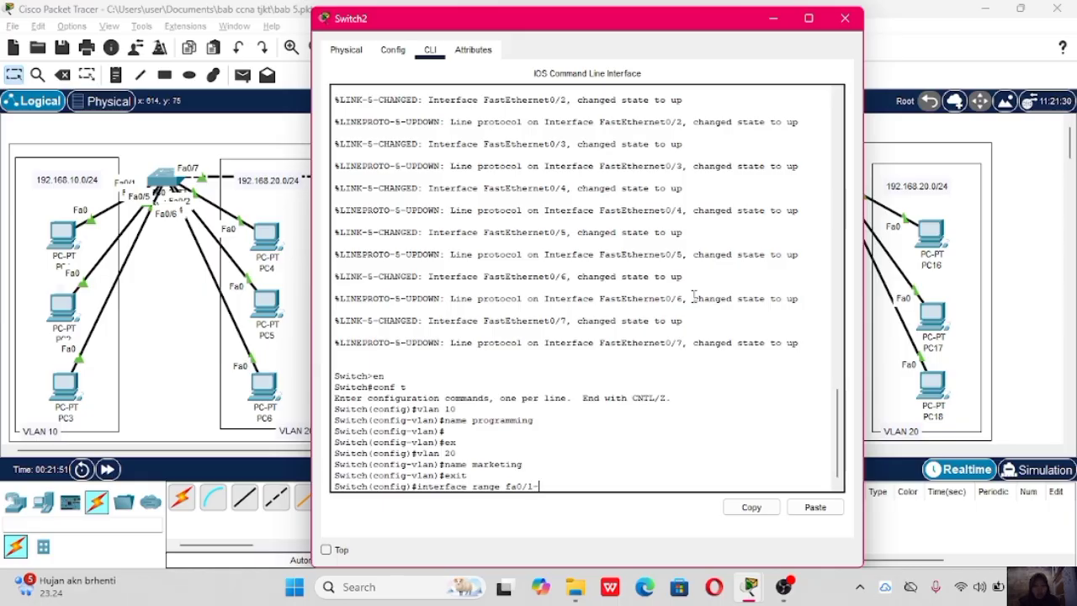
type("3")
key("Return")
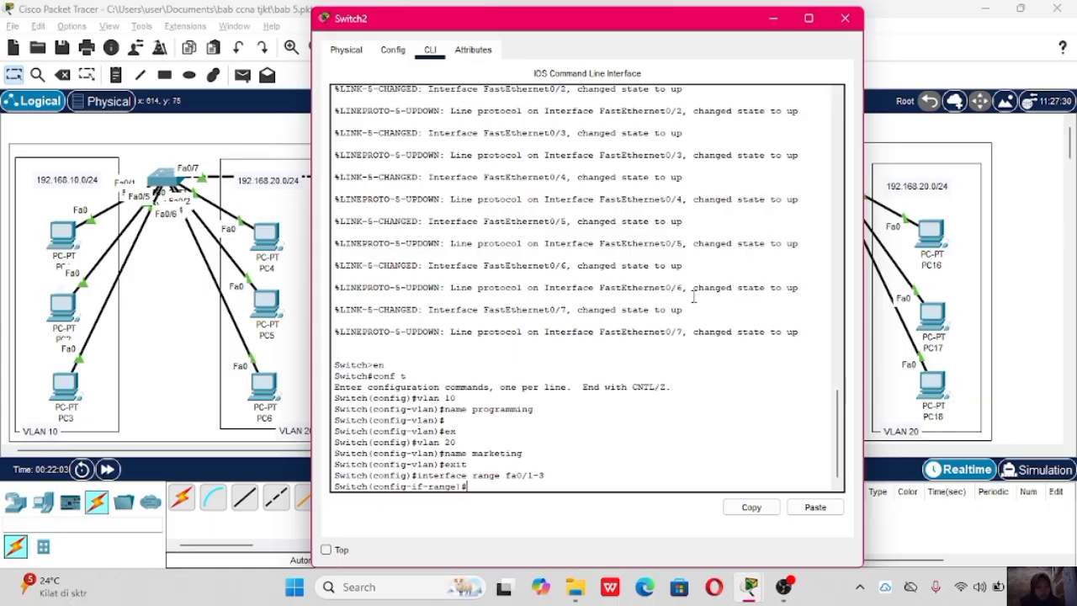
type("switchp")
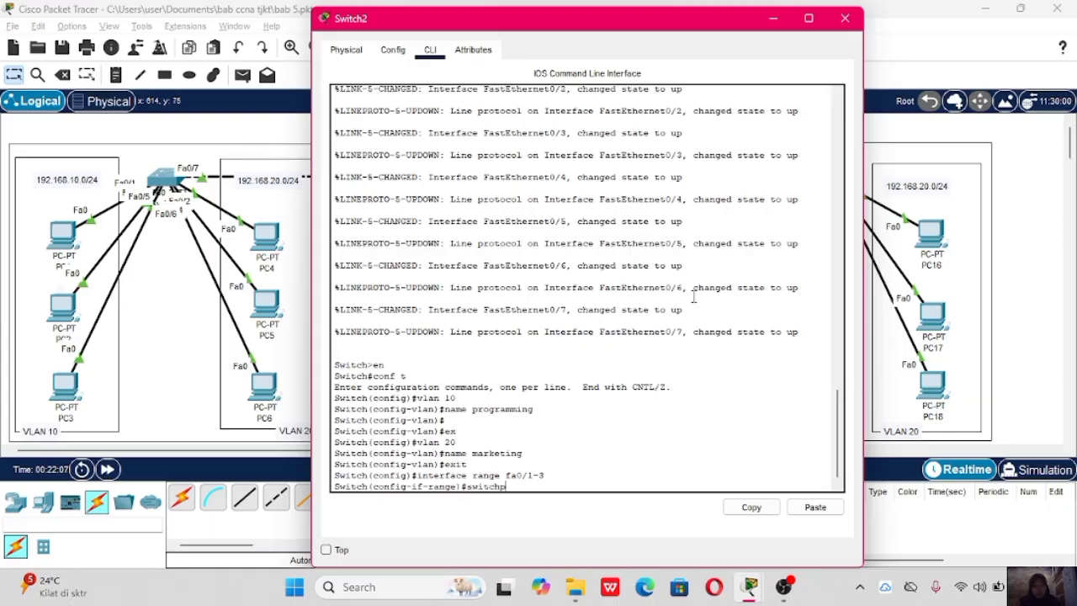
type("ort access vlan 10")
key("Return")
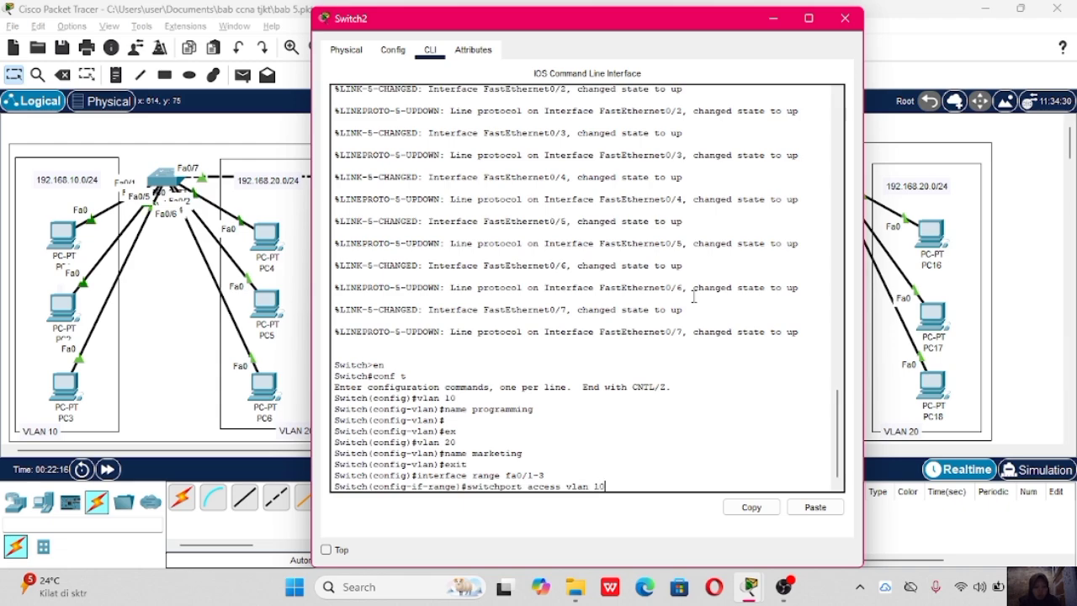
type("exit")
key("Return")
key("Return")
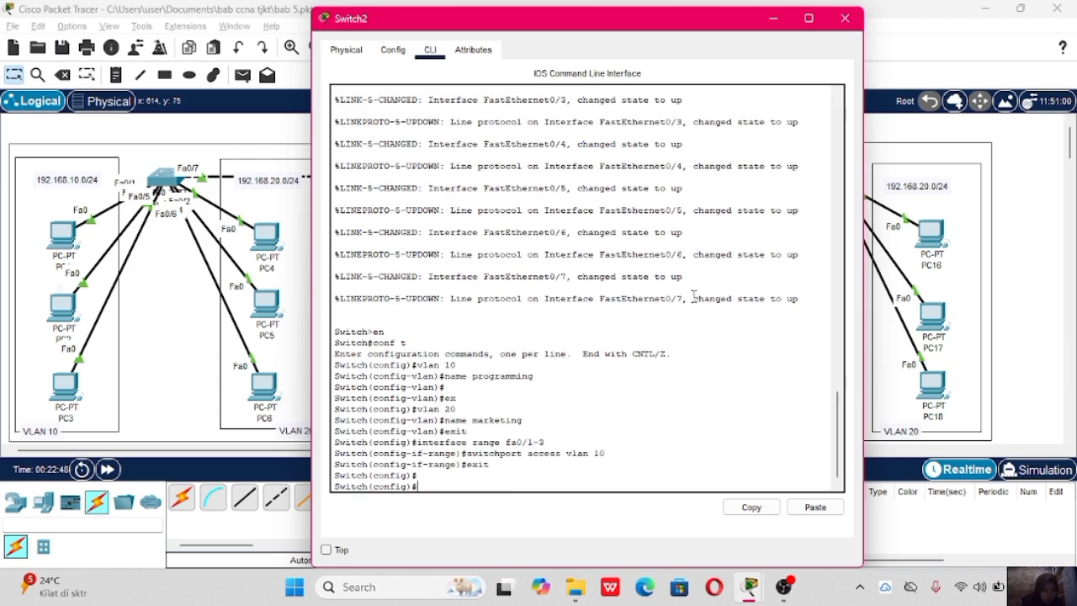
Assign Switch2's interface range fa0/4-6 to VLAN 20 with switchport access vlan 20, and leave the range configuration.
type("interface ")
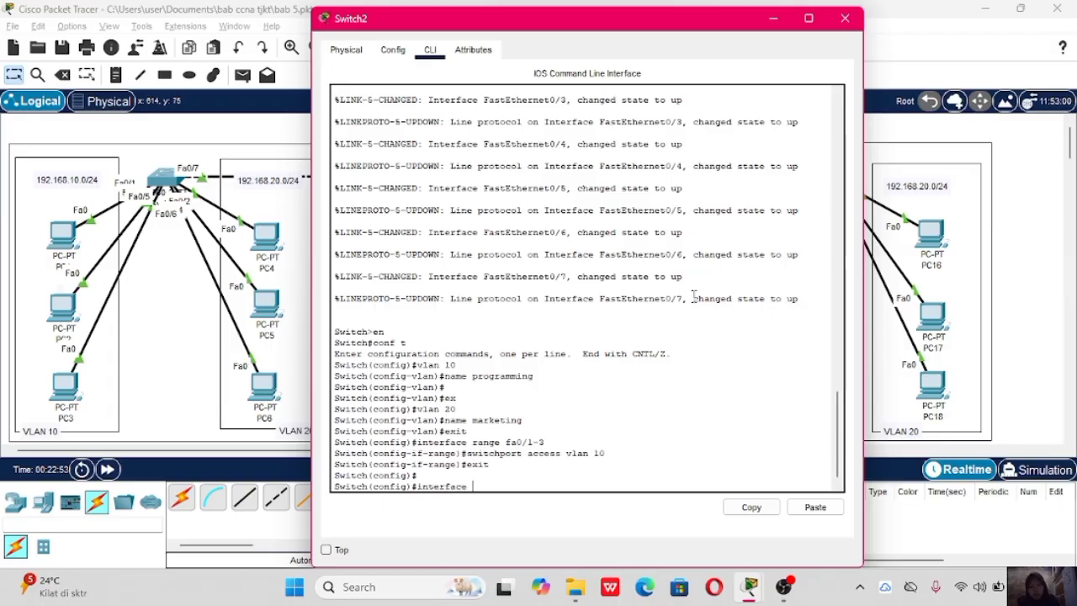
type("range fa0/4-6")
key("Return")
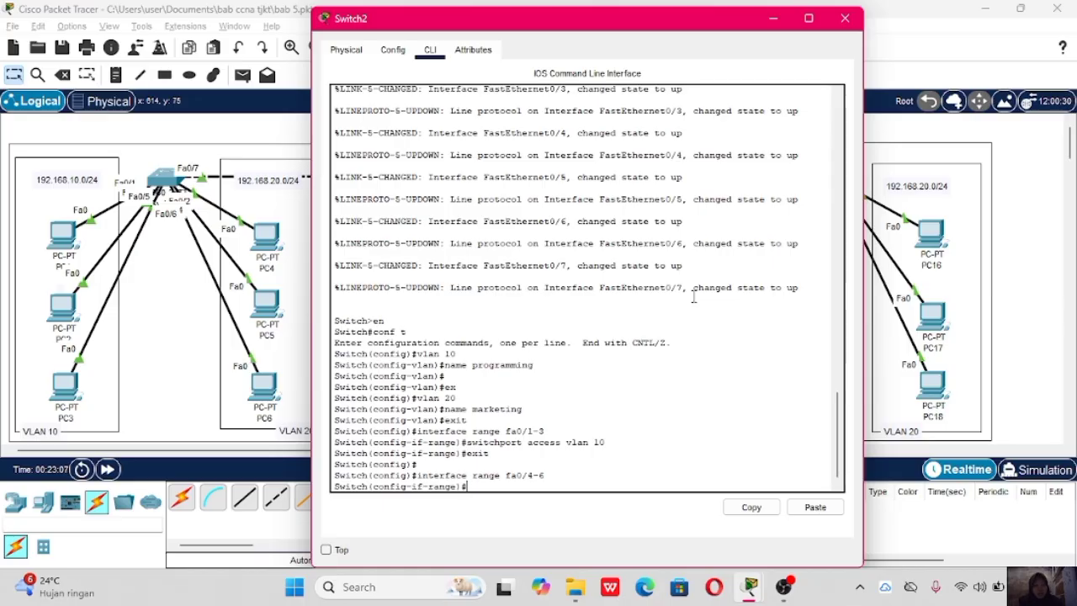
type("switchport")
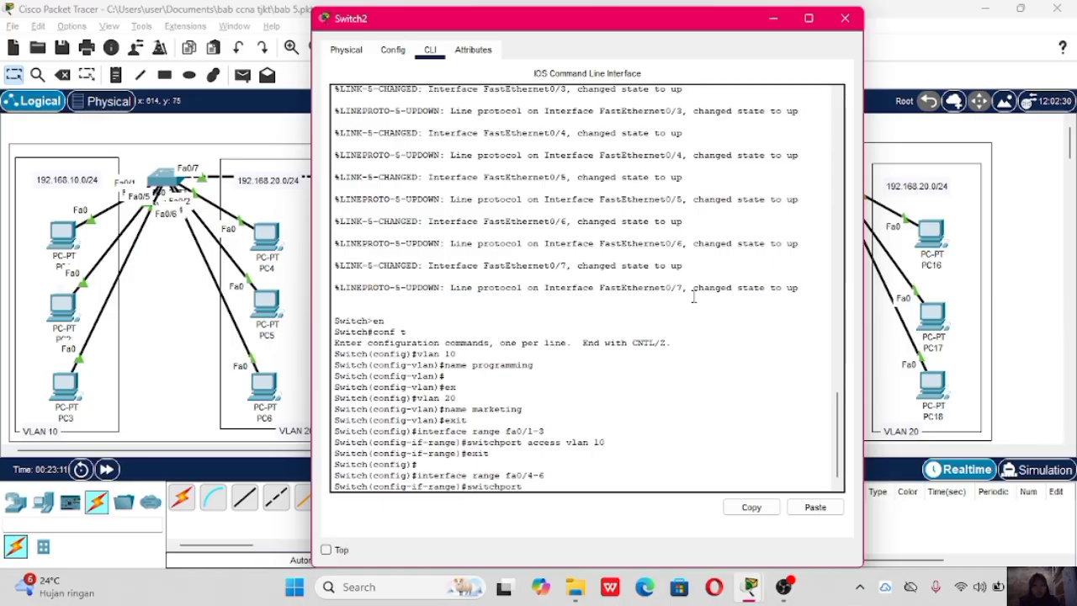
type(" access po")
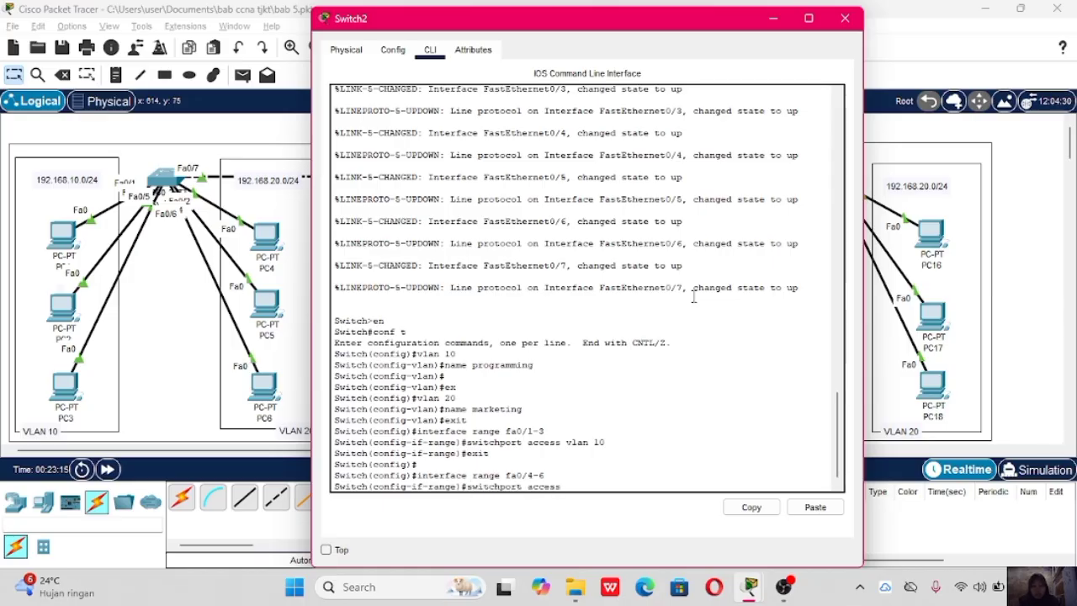
key("BackSpace")
key("BackSpace")
type("vlan 20")
key("Return")
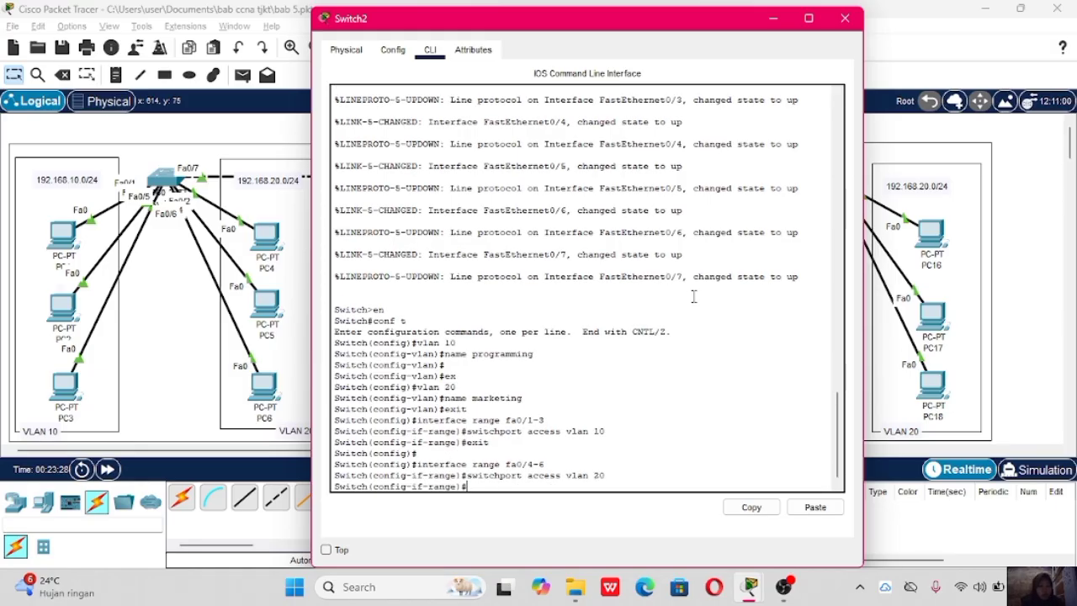
type("ex")
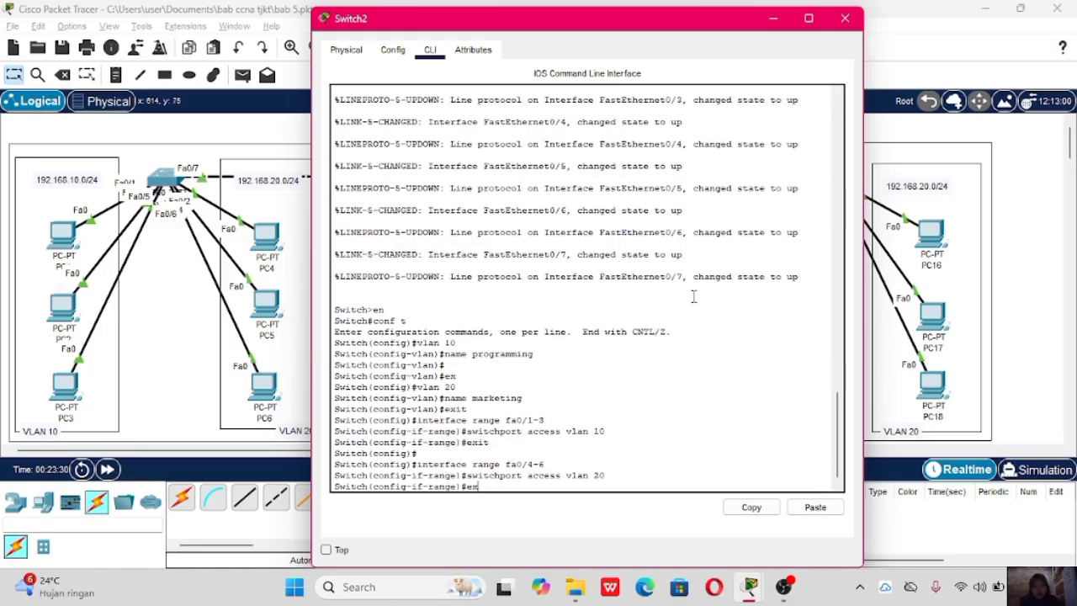
key("Return")
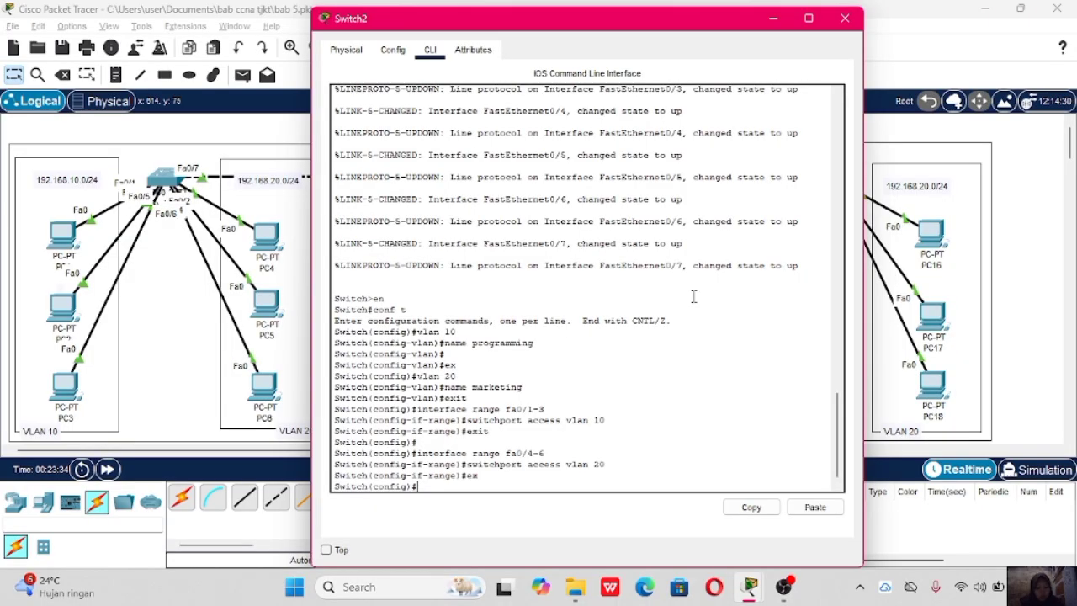
Check Switch2's VLAN names and port assignments with do show vlan brief.
type("do show vlan")
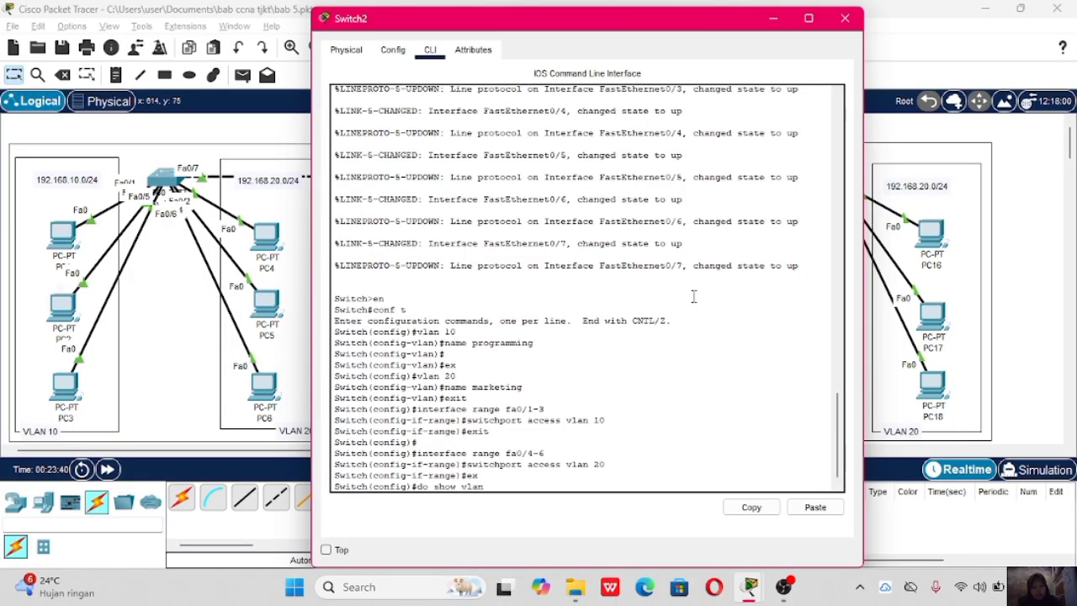
type(" brief")
key("Return")
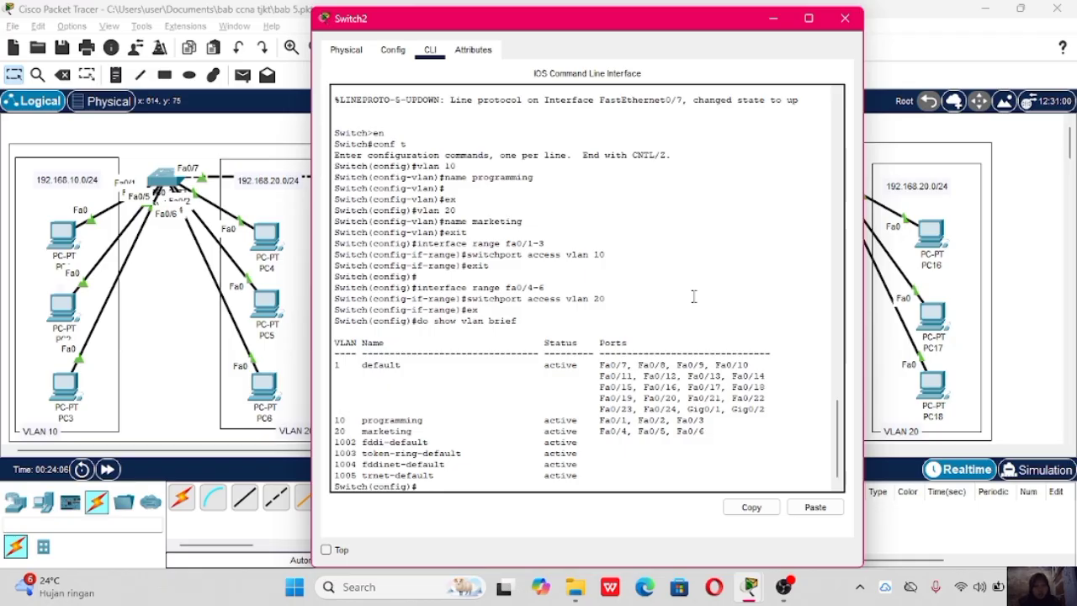
Open Switch1's command line and enter global configuration mode with en and conf t.
left_click(192, 139)
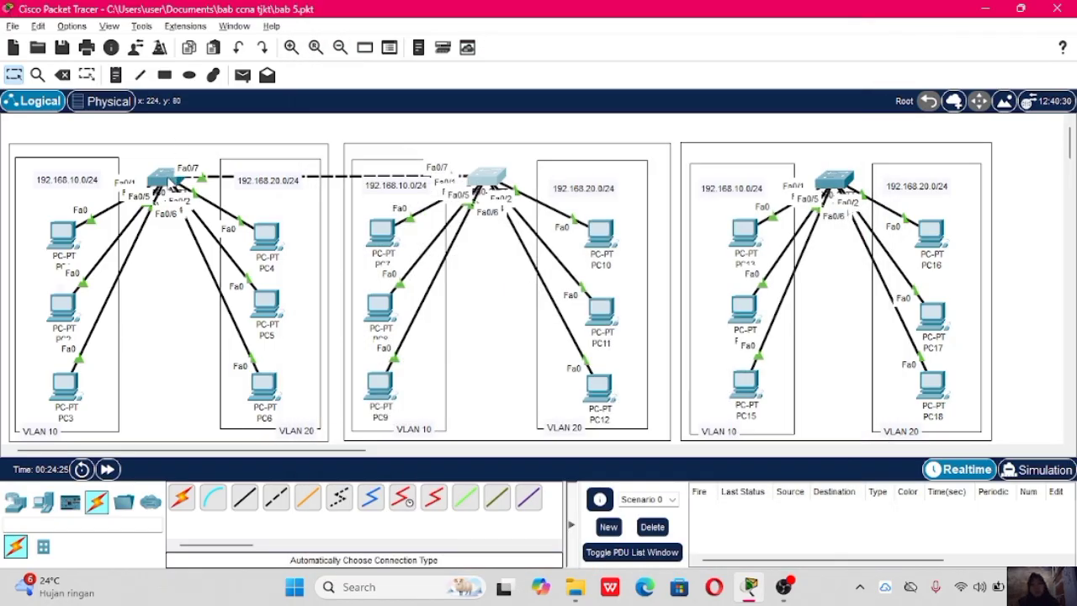
left_click(168, 179)
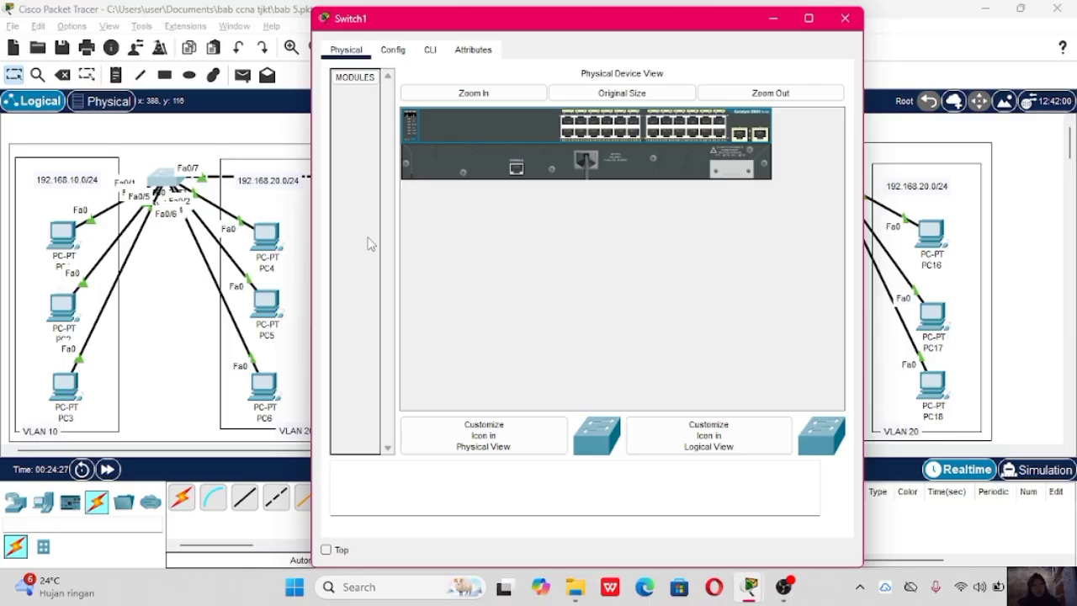
left_click(430, 49)
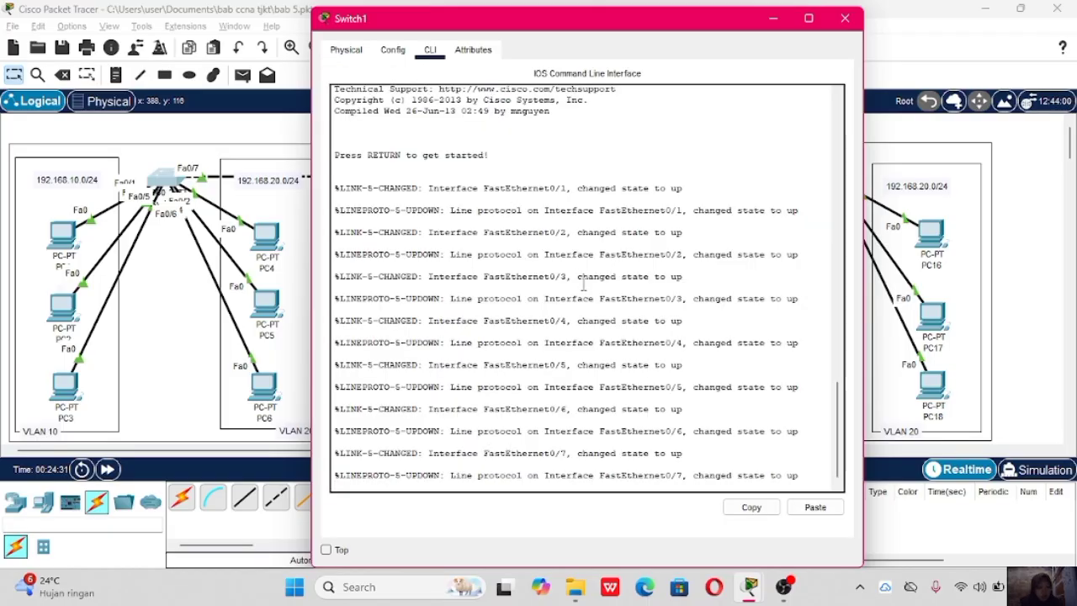
key("Return")
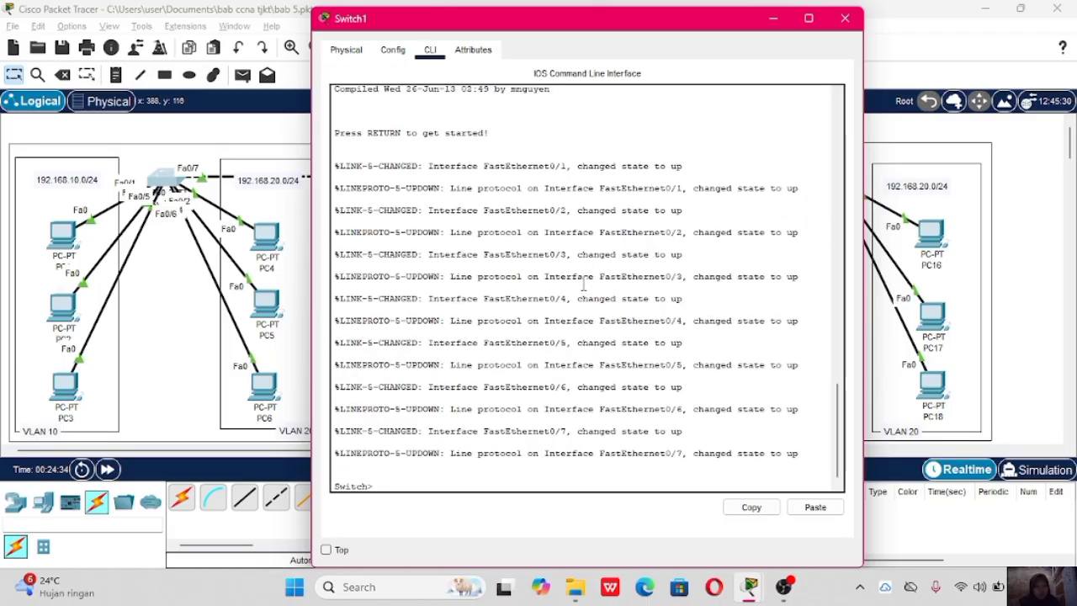
type("en")
key("Return")
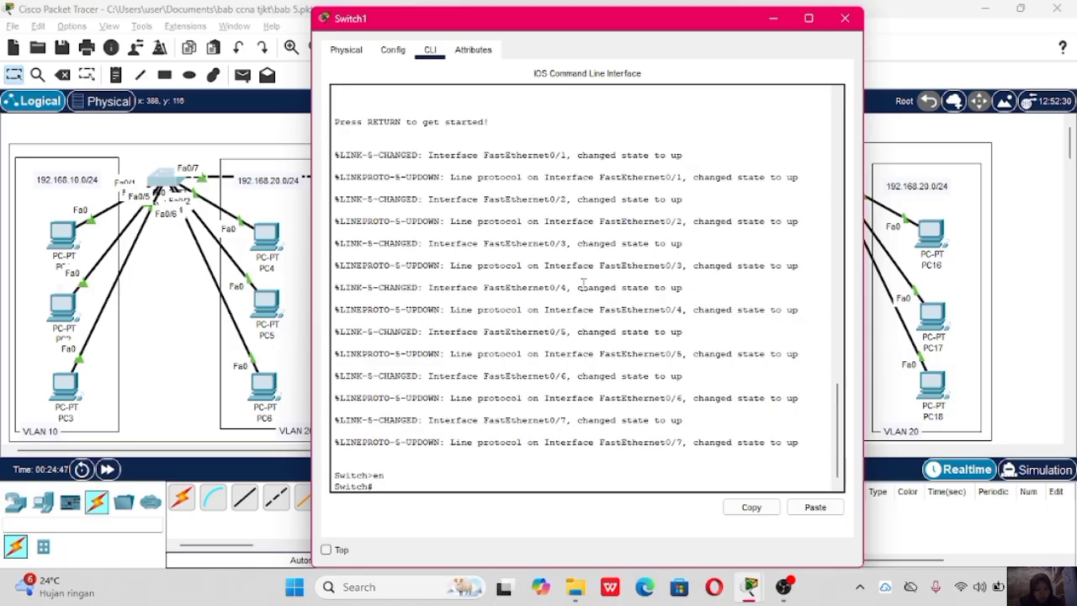
type("conf t")
key("Return")
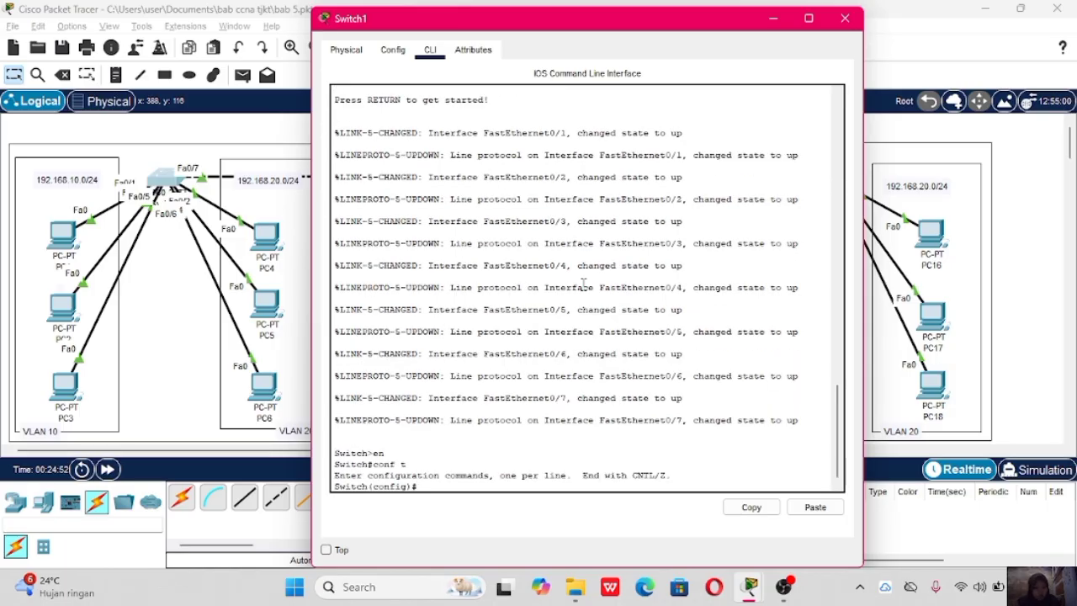
key("Return")
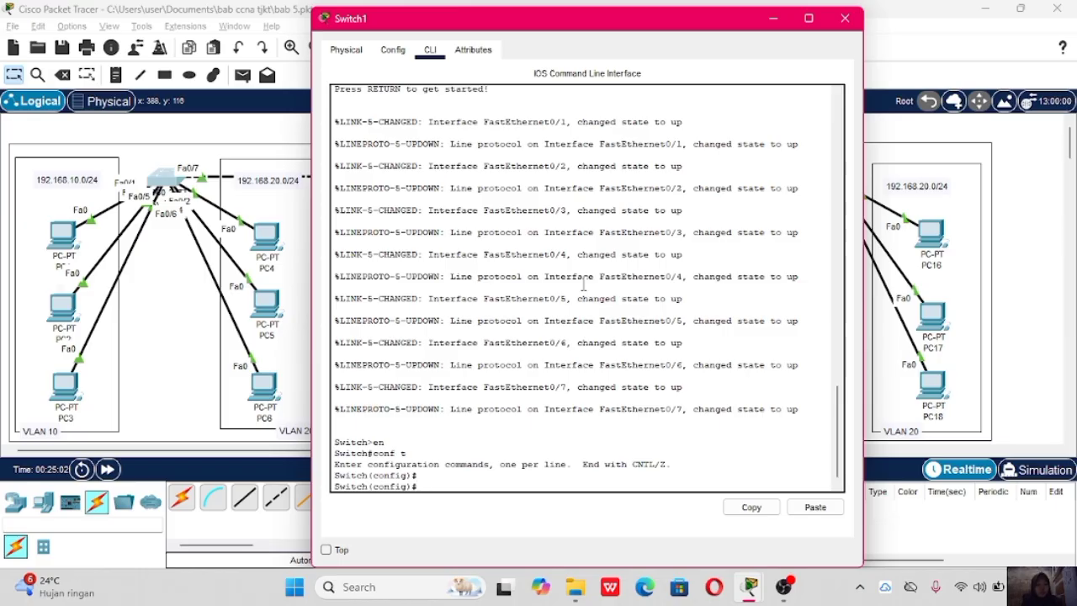
Set Switch1's interface fa0/7 to trunk mode with switchport mode trunk.
type("int fa")
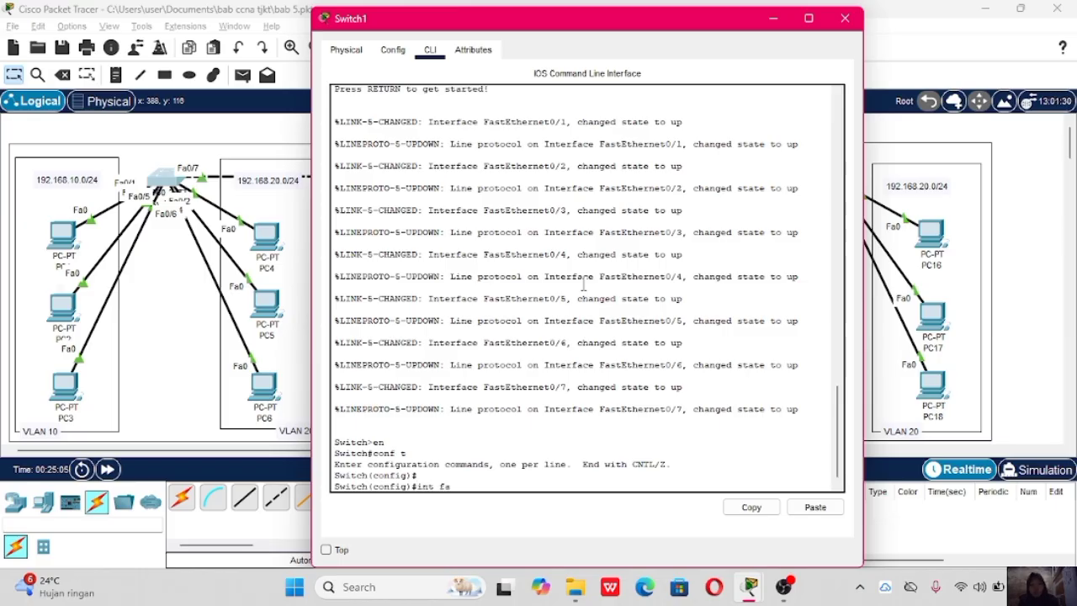
type("0/7")
key("Return")
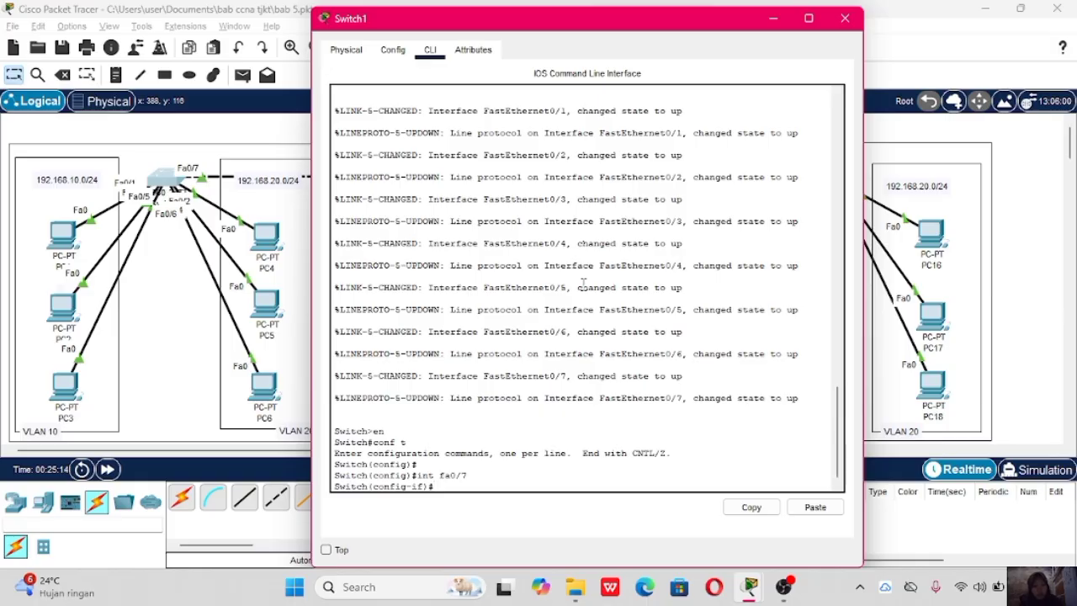
type("switchport mode t")
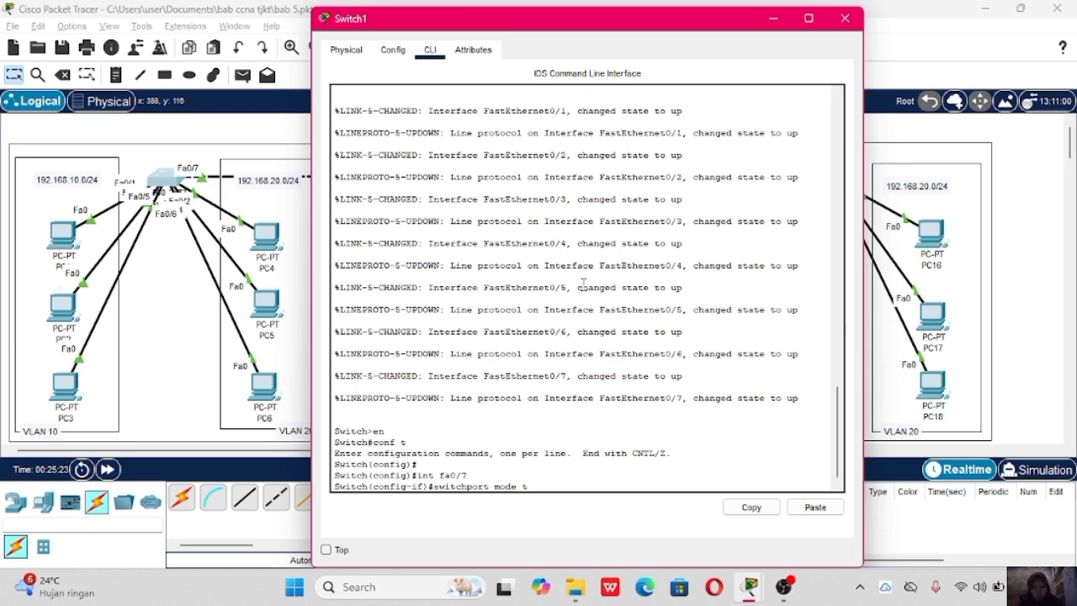
type("runk")
key("Return")
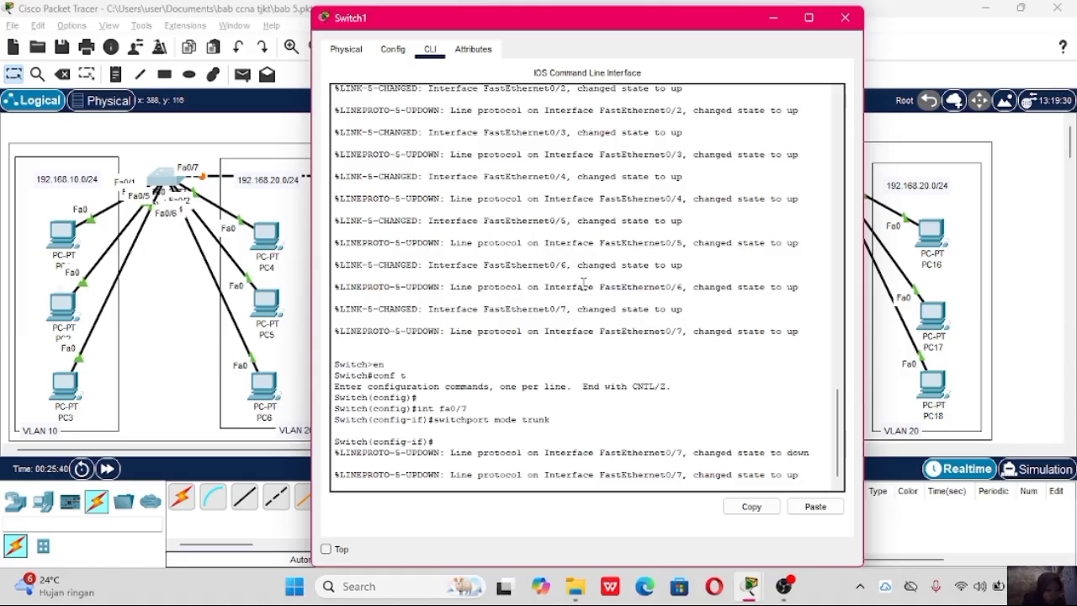
Check Switch1's trunk status with do show int trunk, highlight the Fa0/7 entry, and close the switch window.
key("Return")
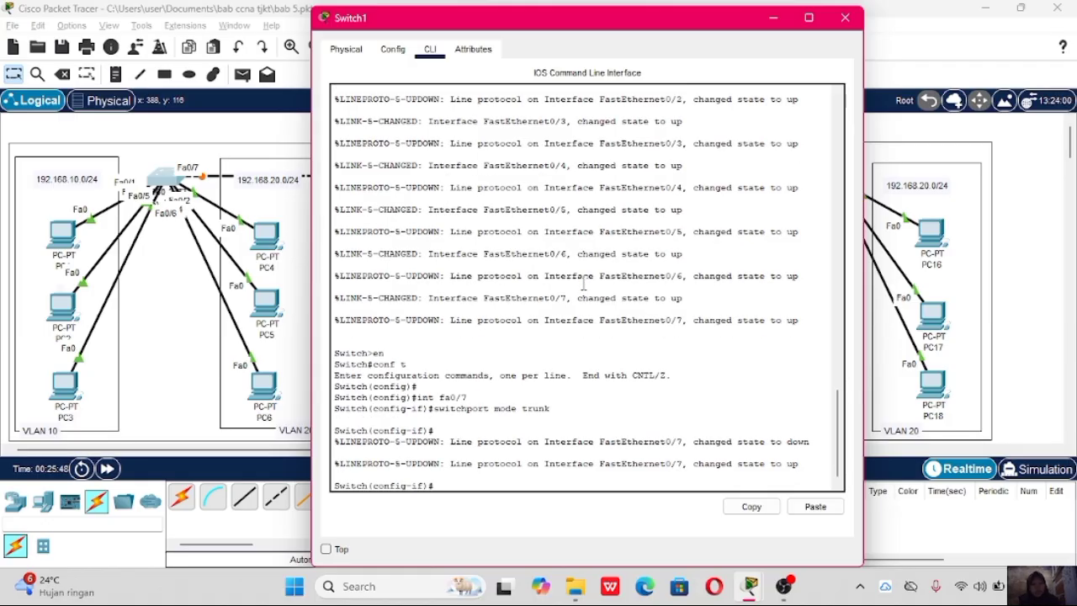
type("d")
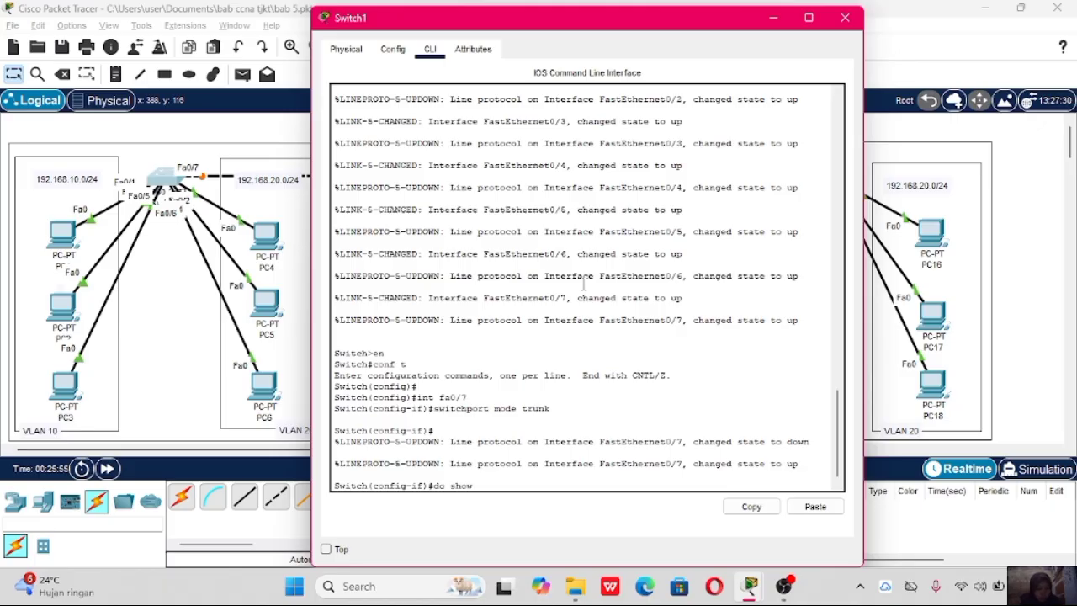
type("o show in")
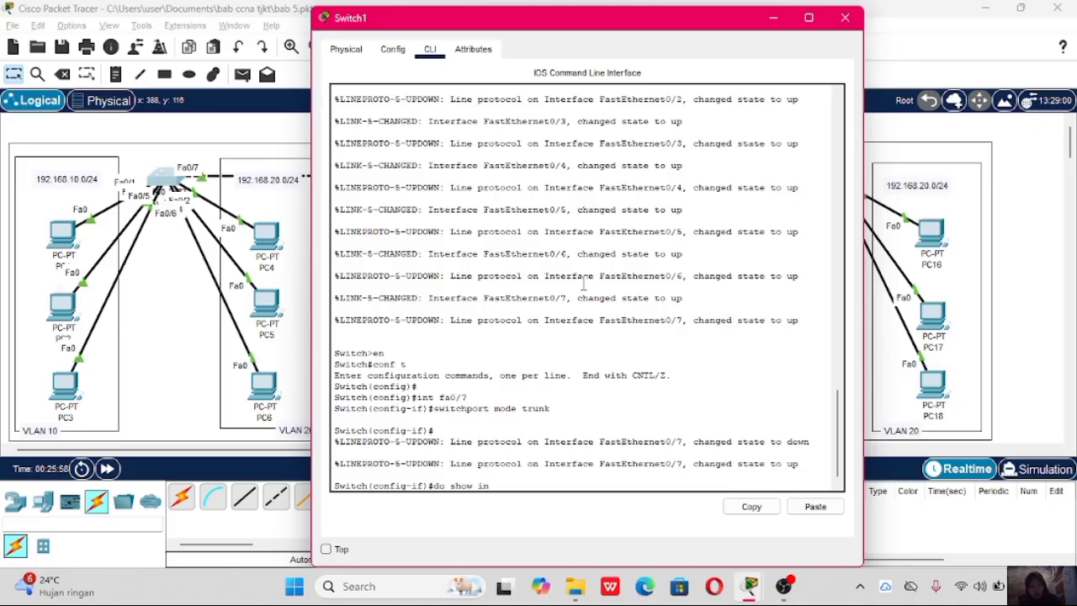
type("t trunk")
key("Return")
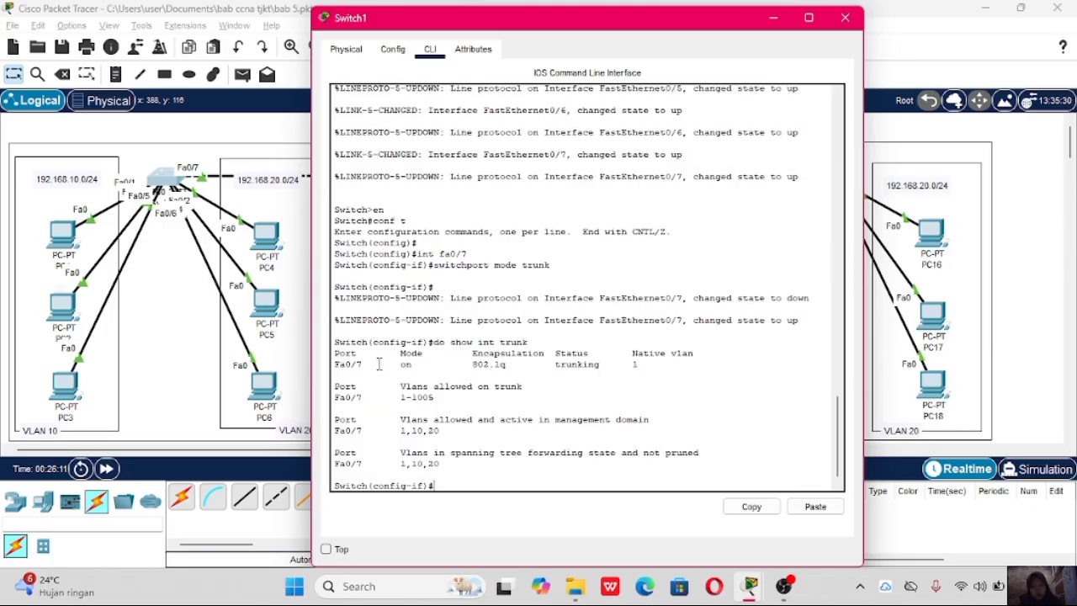
left_click_drag(334, 364, 614, 367)
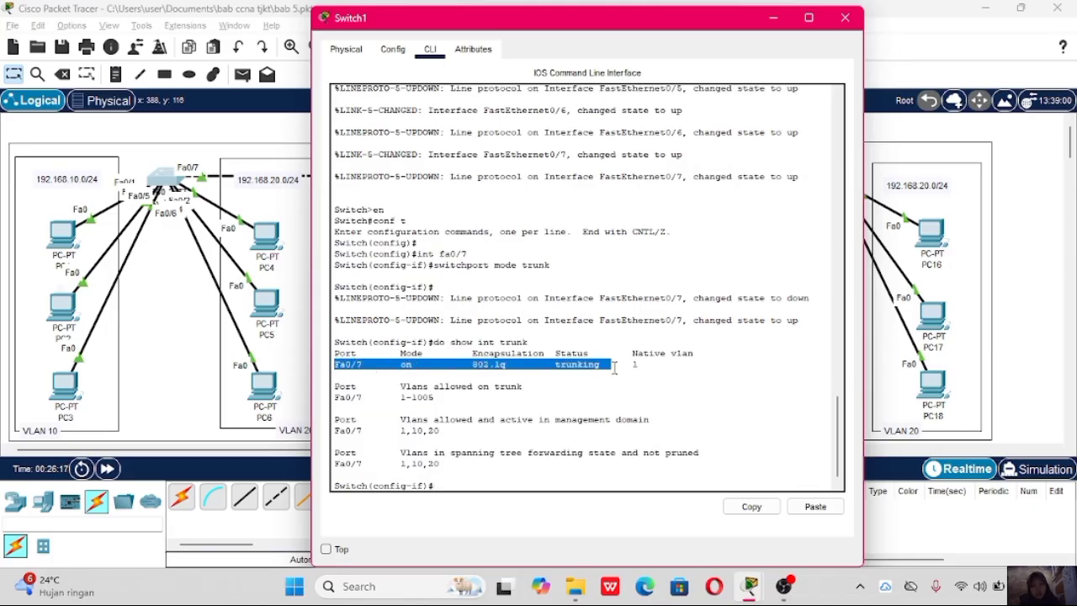
left_click(845, 17)
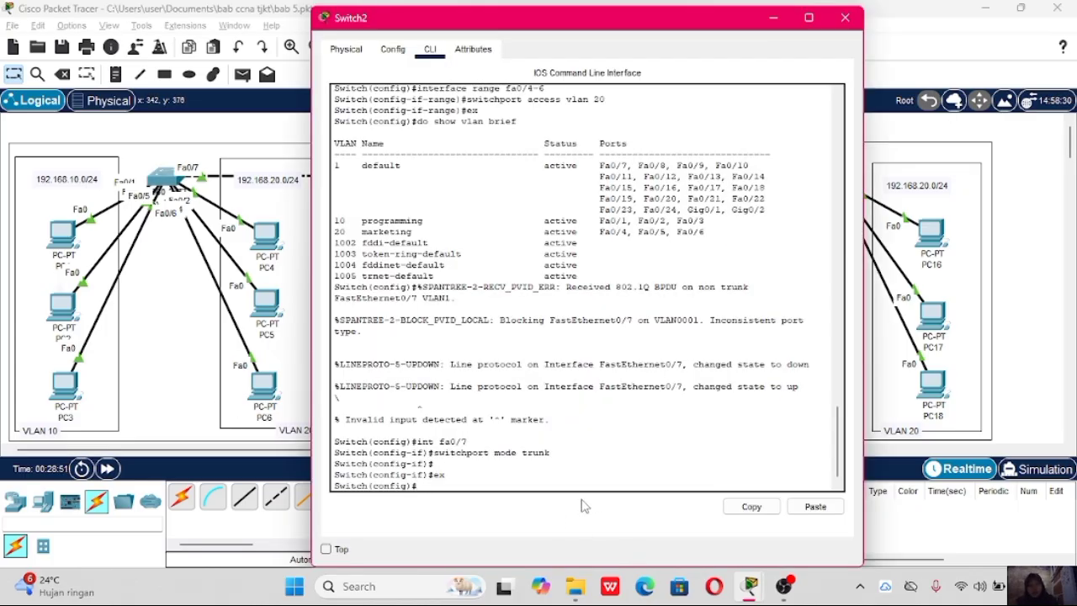
Set Switch2's interface fa0/7 to trunk mode with switchport mode trunk.
type("int fa0/")
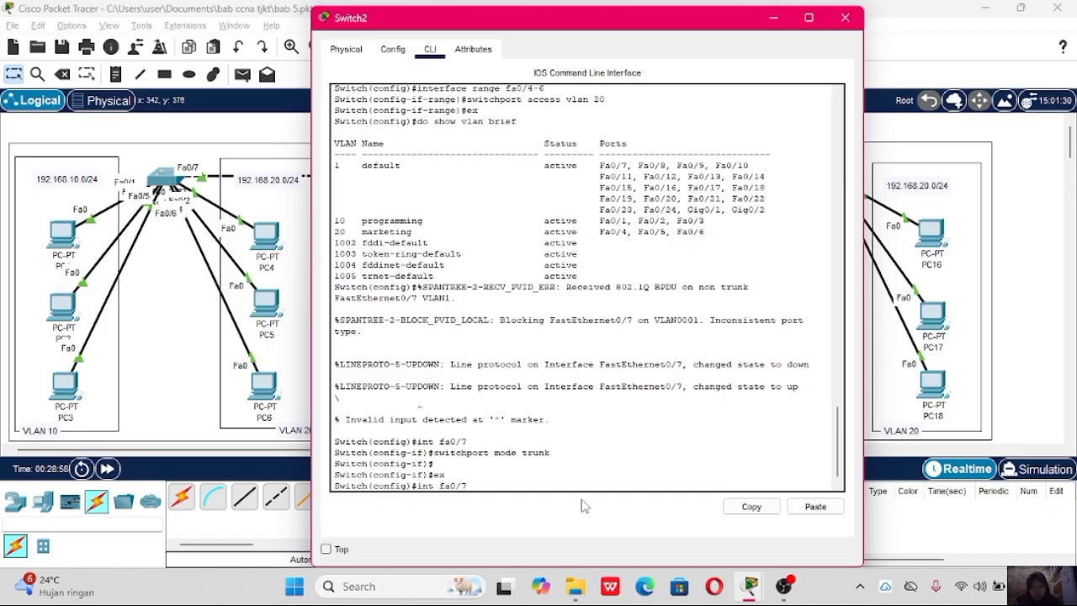
type("7")
key("Return")
type("switchport")
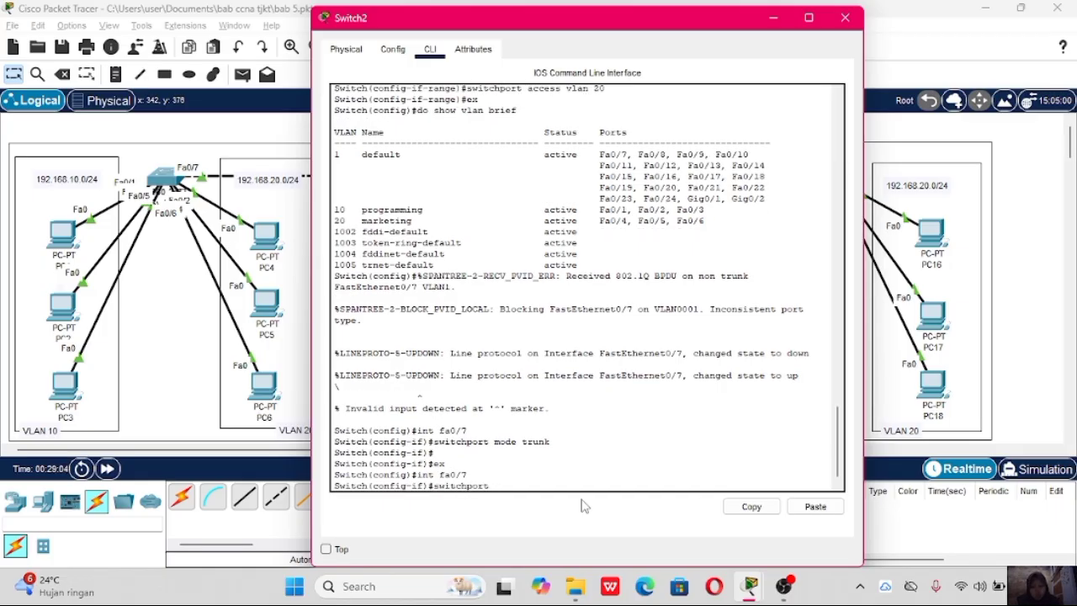
type(" mode trunk")
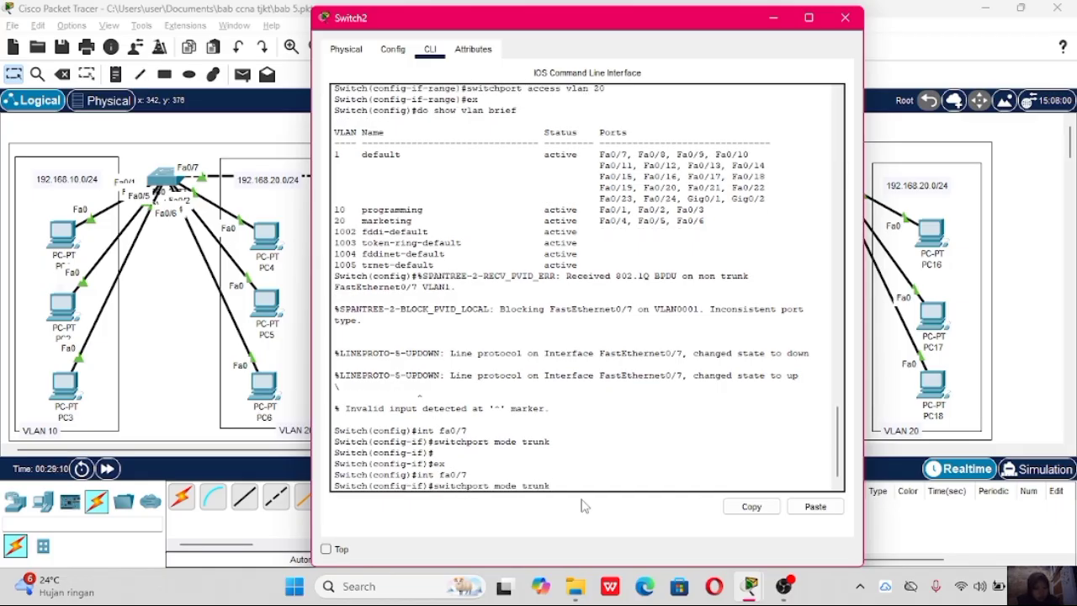
key("Return")
Check Switch2's trunk status with do show int trunk, highlight the Fa0/7 entry, and close the switch window.
type("do show")
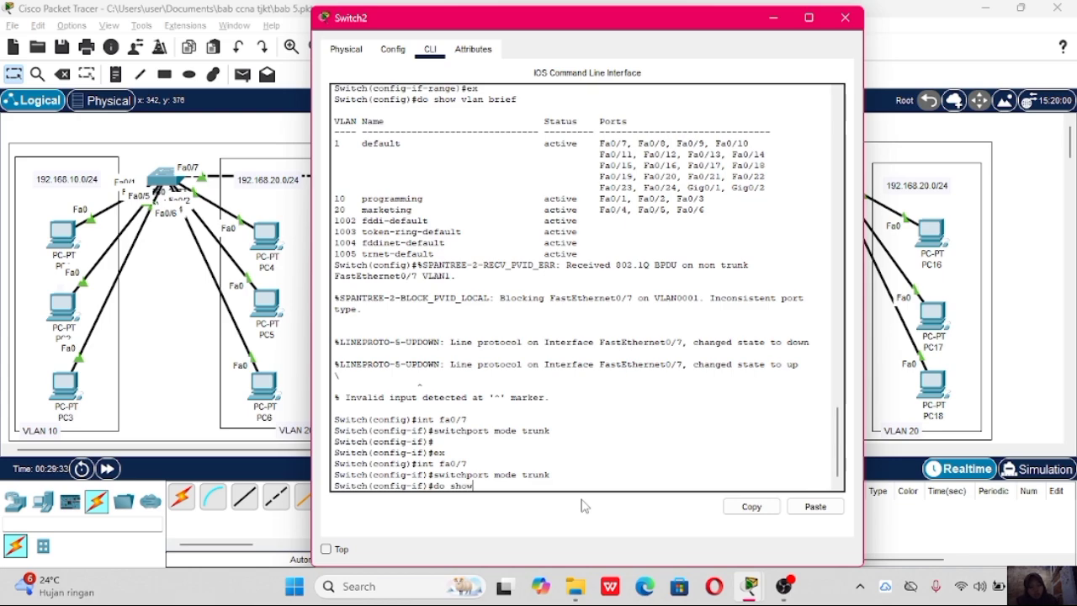
type("n")
key("BackSpace")
type("int trunk")
key("Return")
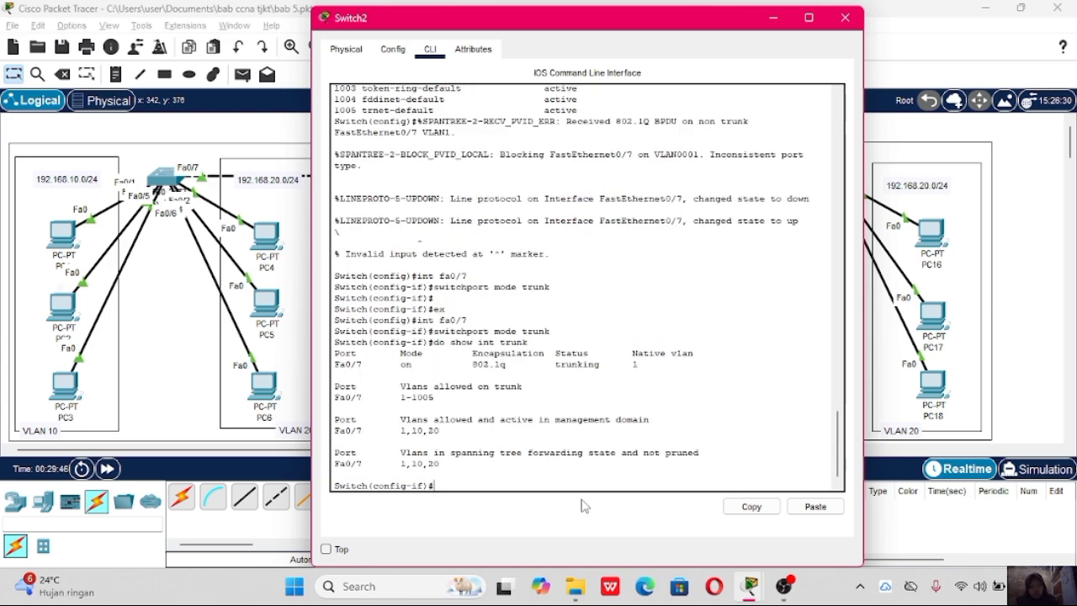
left_click_drag(338, 364, 631, 365)
left_click(630, 365)
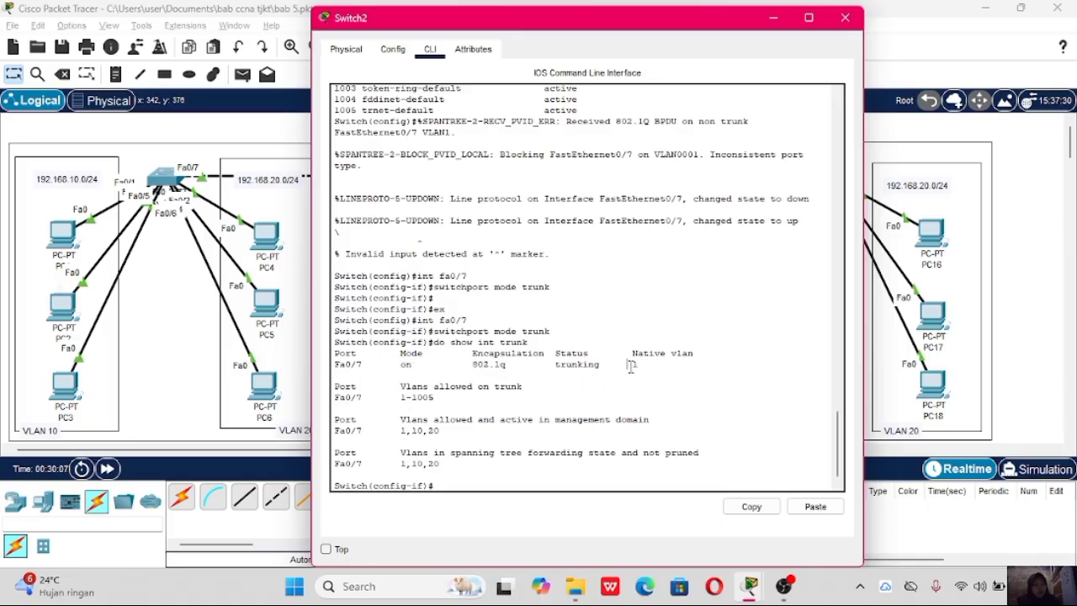
left_click(845, 20)
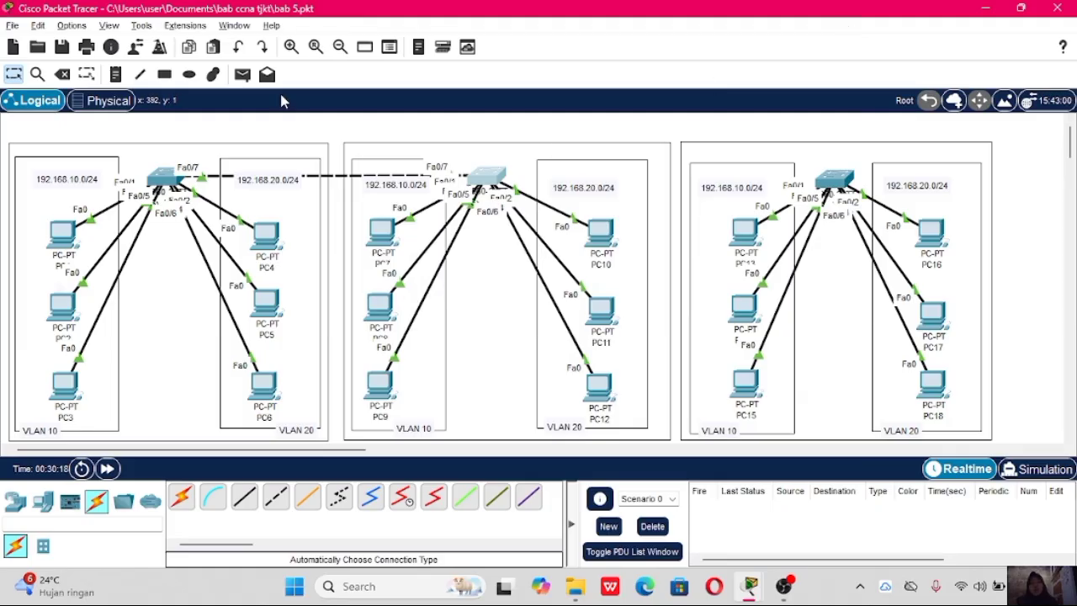
Send a simple PDU from PC1 to PC7 to test VLAN 10 across the two switches.
left_click(242, 74)
left_click(66, 235)
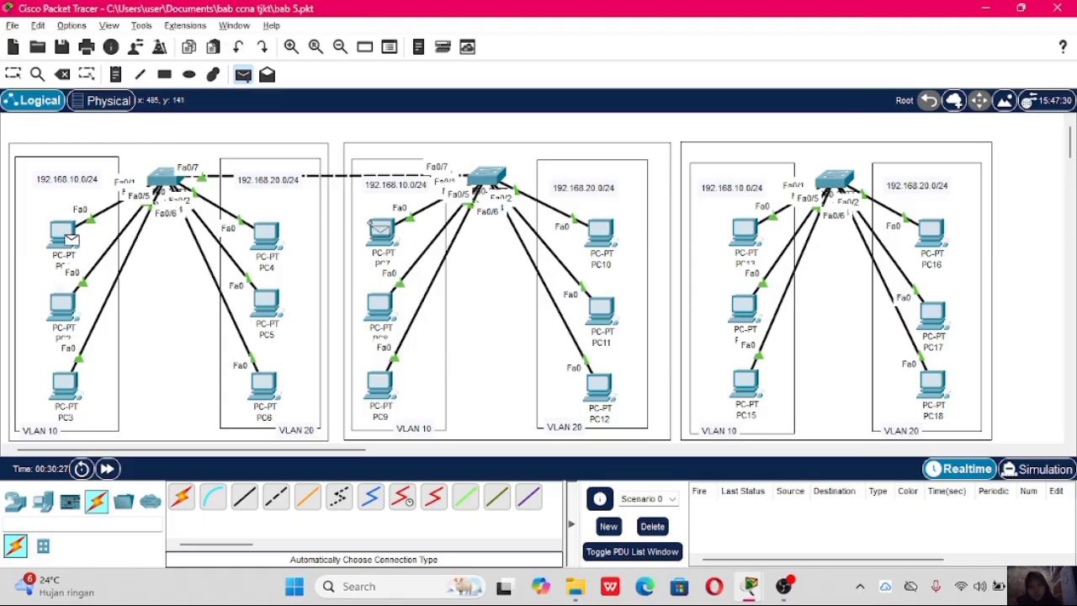
left_click(381, 234)
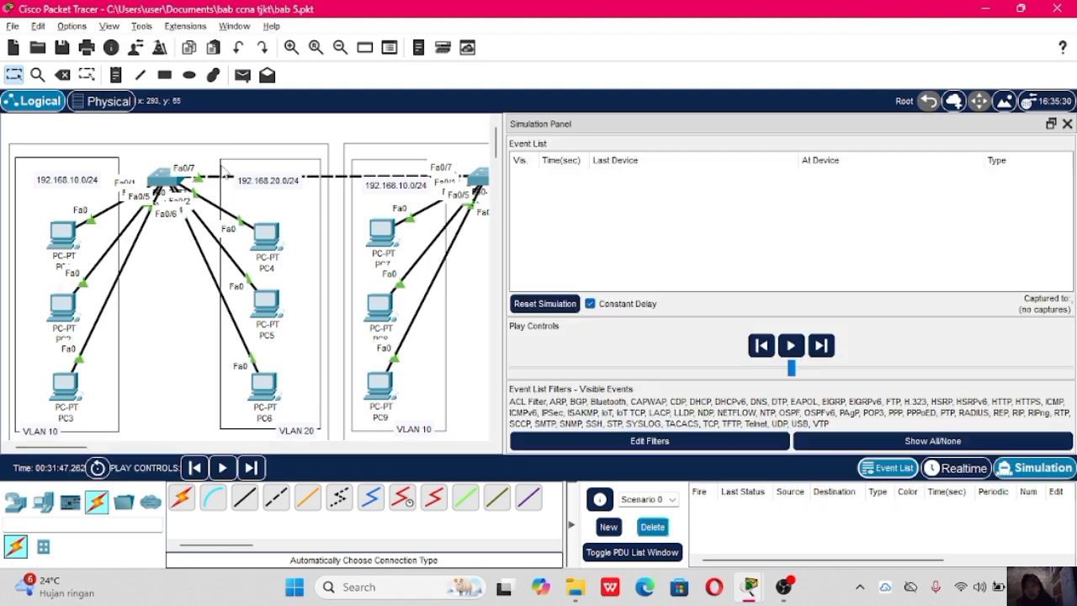
Send a simple PDU from PC2 to PC8 in simulation mode and advance it event by event through the ARP exchange.
left_click(242, 76)
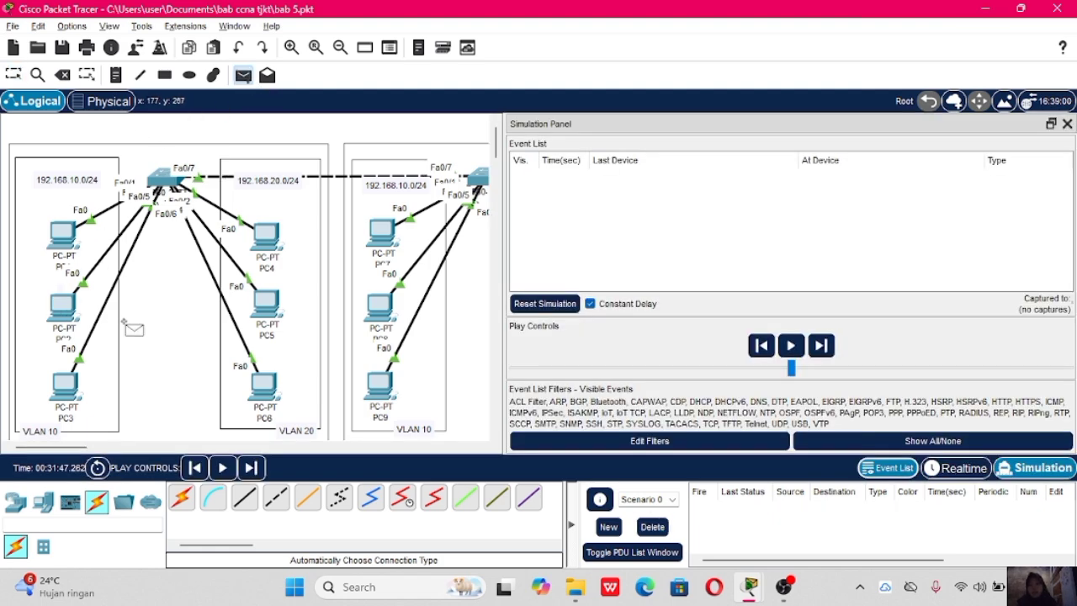
left_click(61, 306)
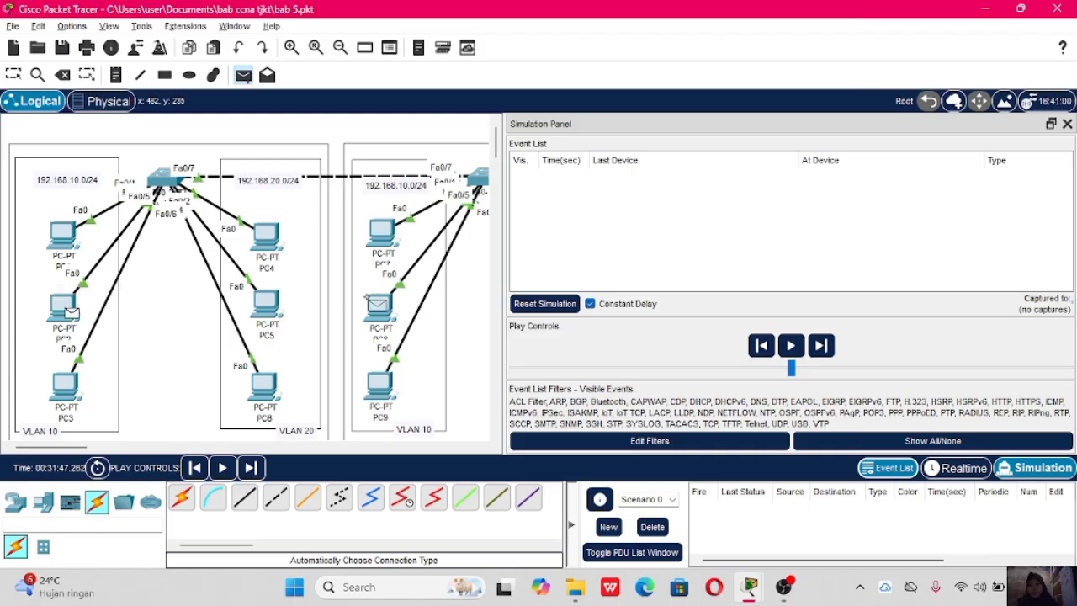
left_click(379, 303)
left_click(821, 345)
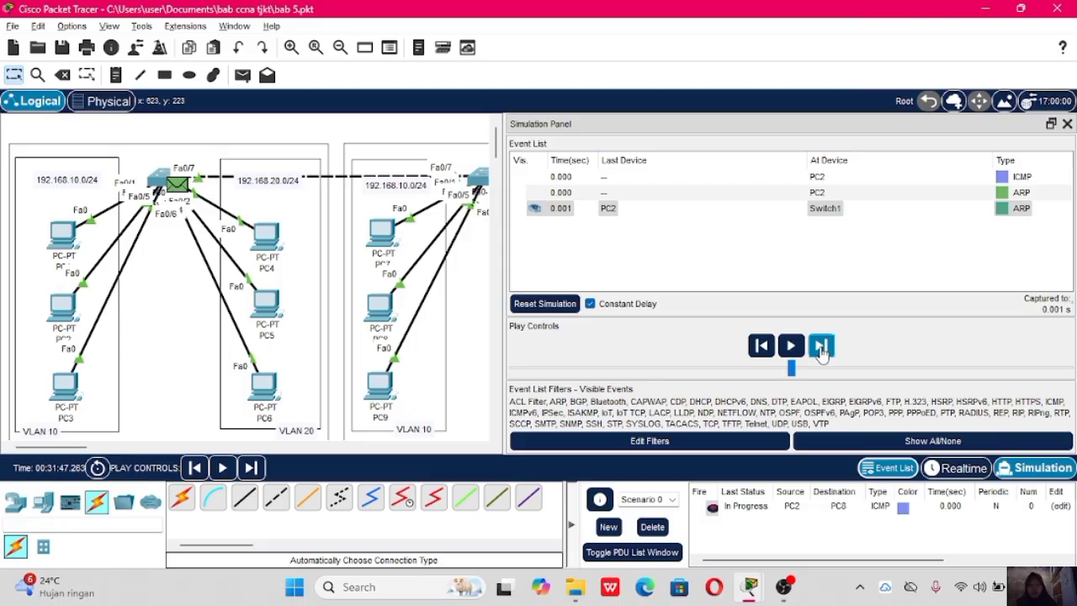
left_click(821, 347)
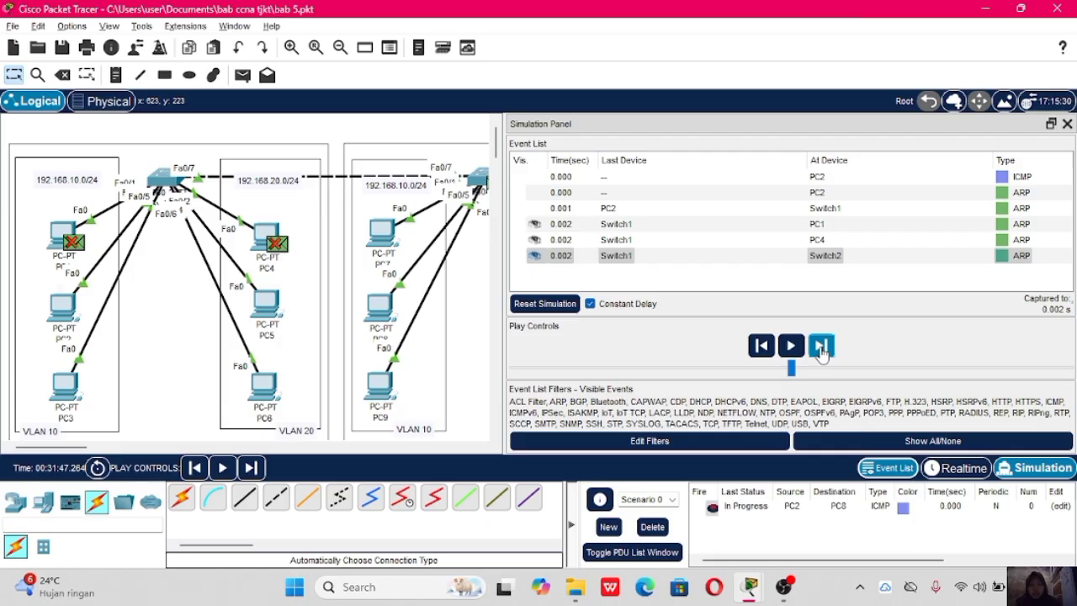
left_click(822, 348)
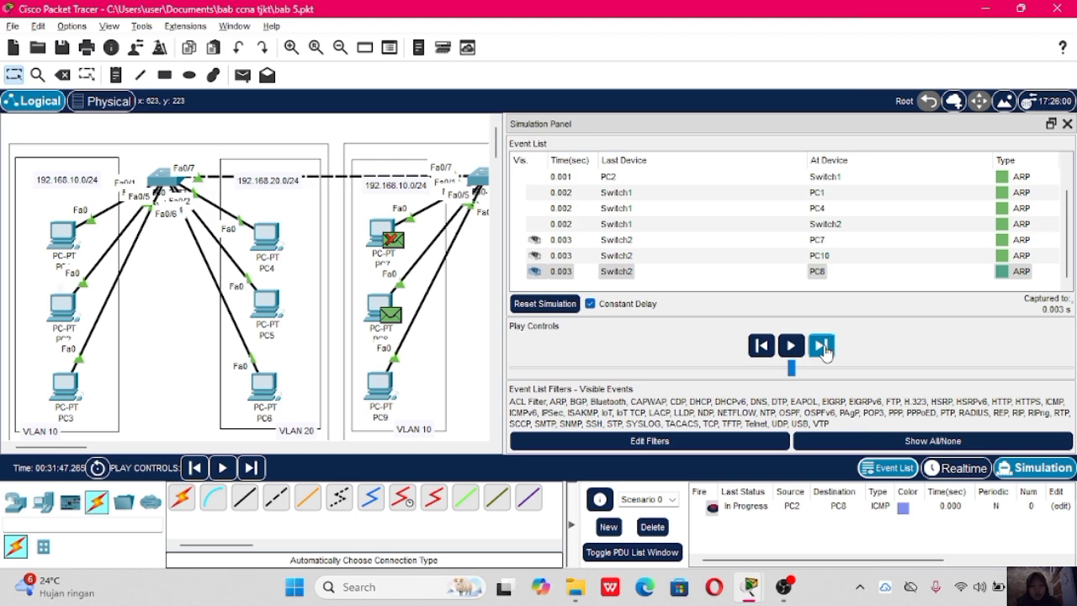
left_click(823, 348)
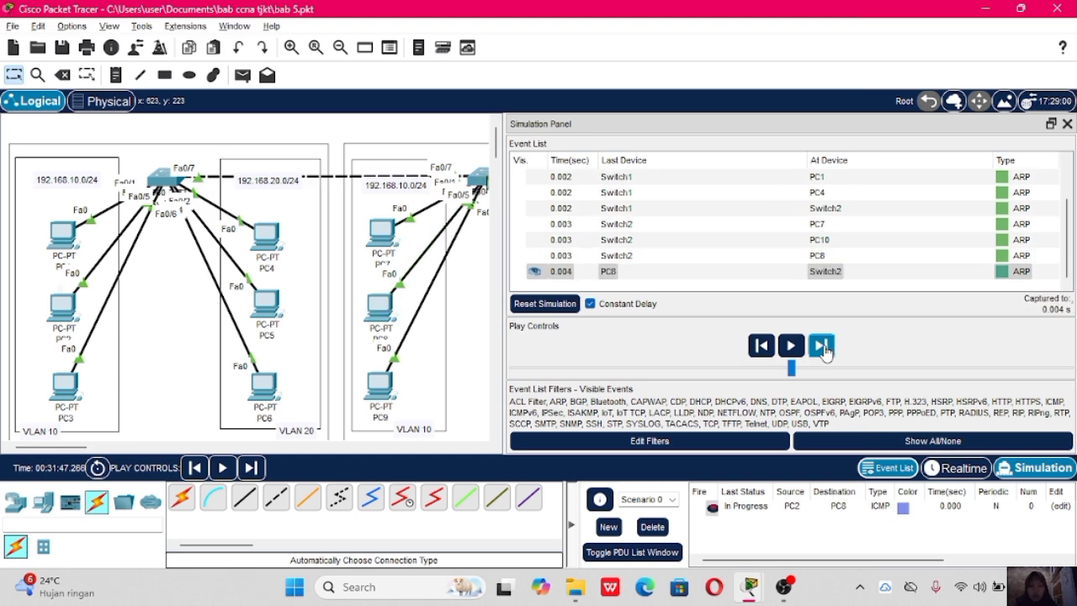
left_click(823, 349)
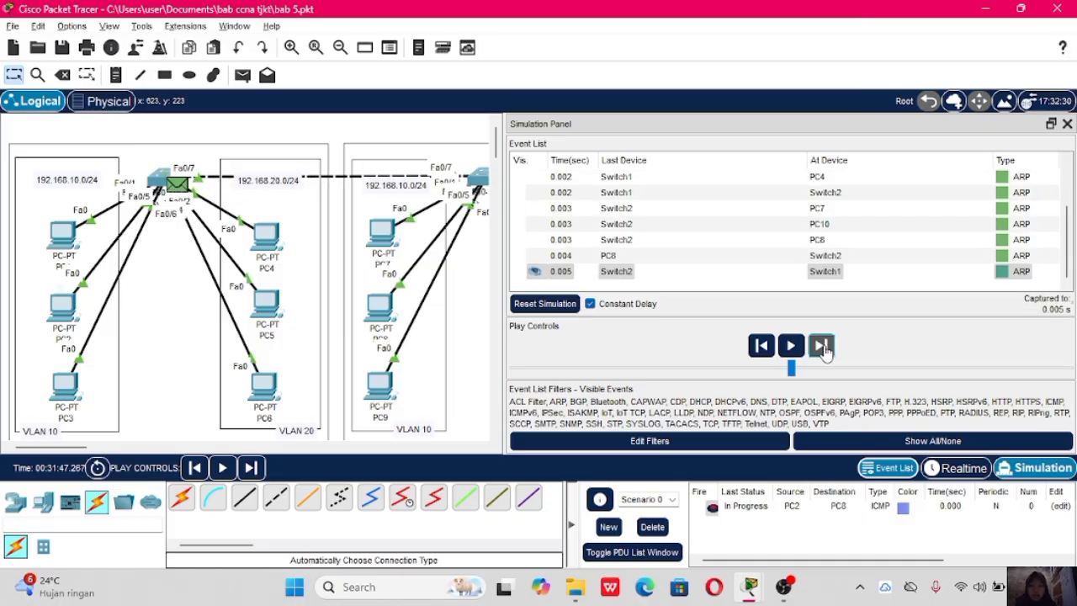
left_click(823, 349)
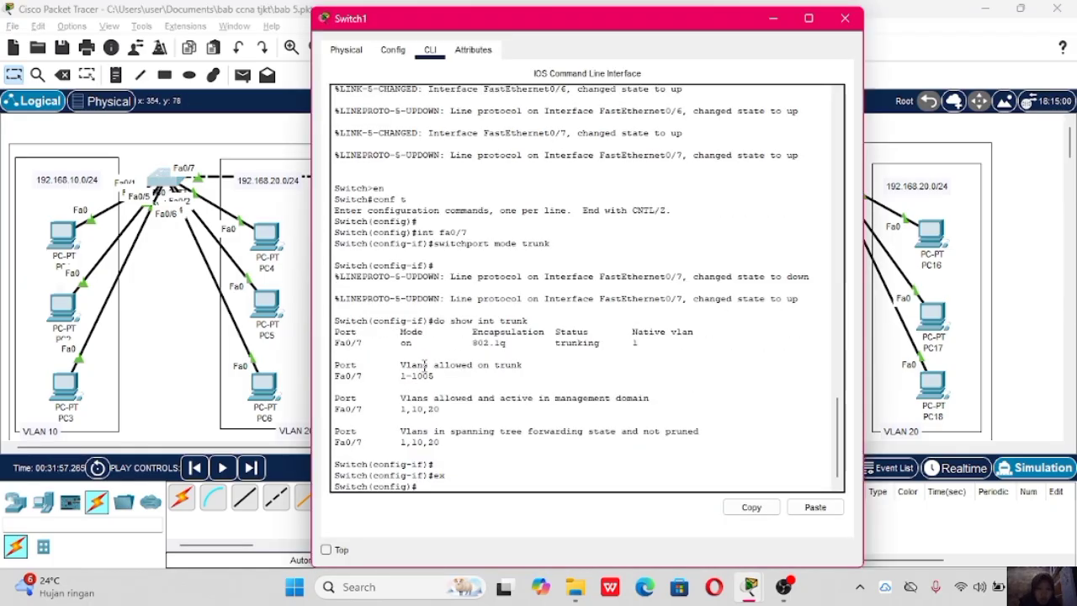
Examine the VLANs allowed on the trunk and those active in the management domain in Switch1's trunk output.
left_click_drag(401, 364, 532, 365)
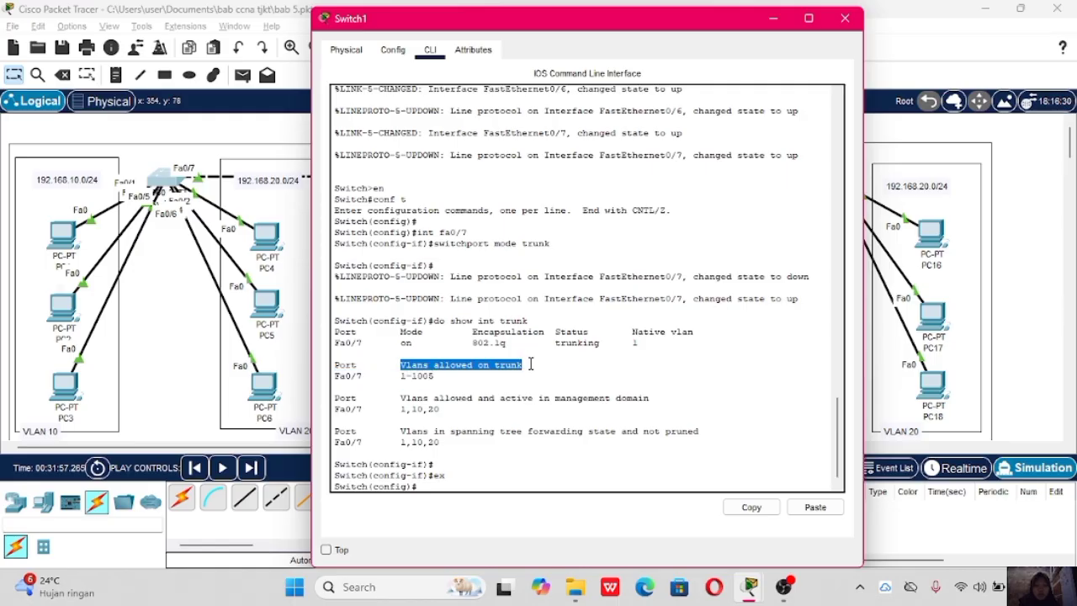
left_click(531, 364)
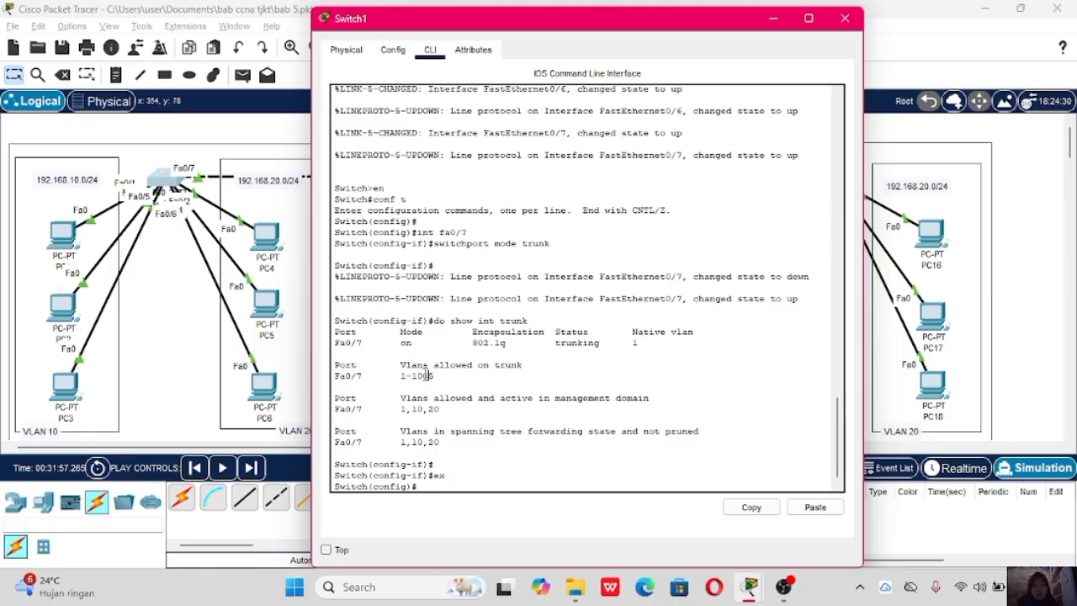
left_click_drag(431, 376, 399, 382)
left_click(381, 383)
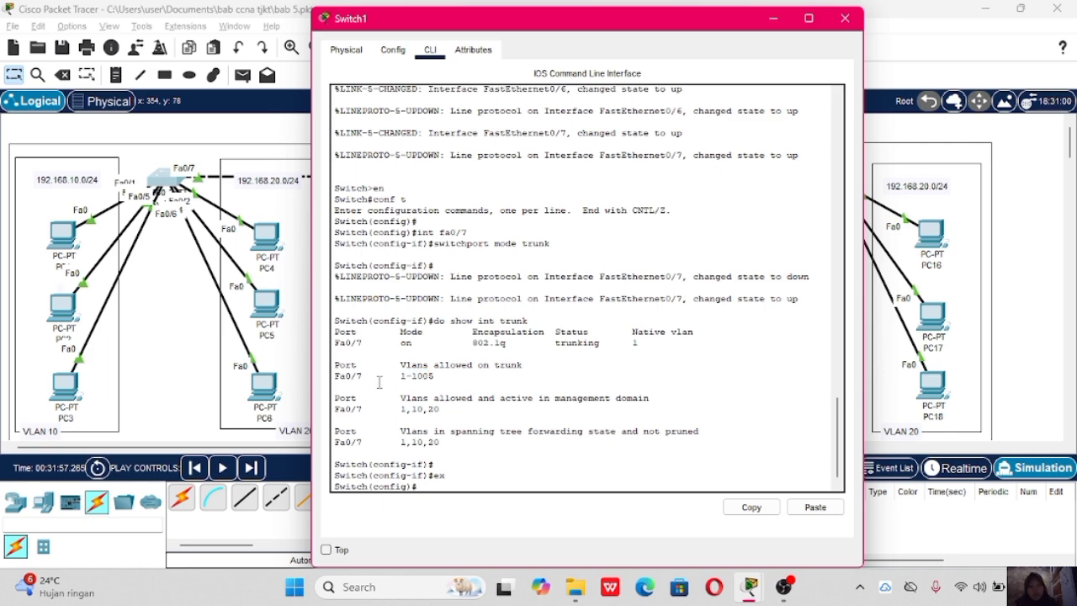
left_click_drag(400, 397, 655, 399)
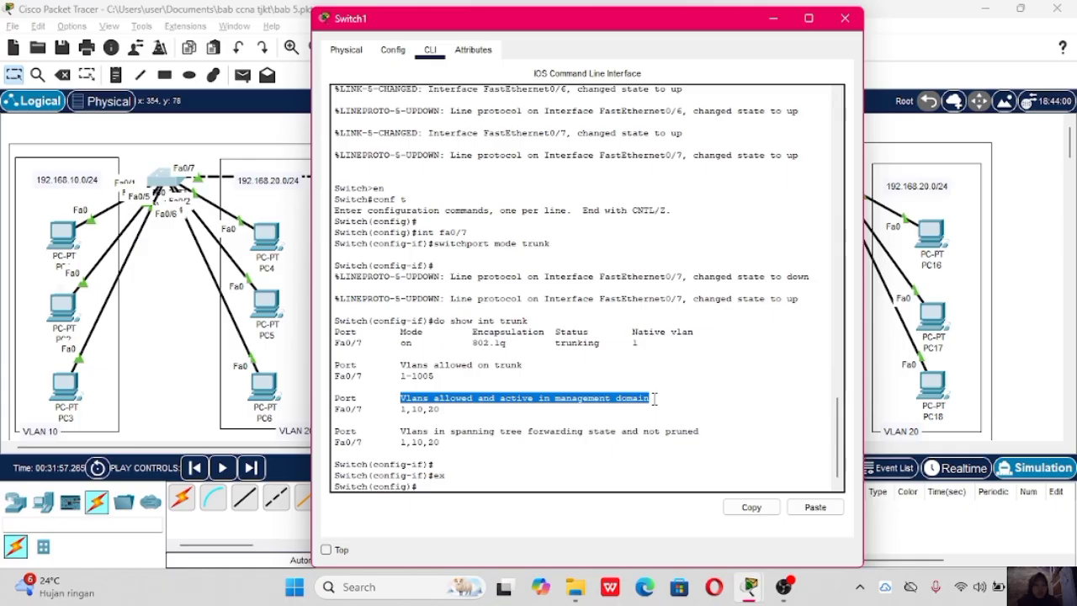
left_click(653, 399)
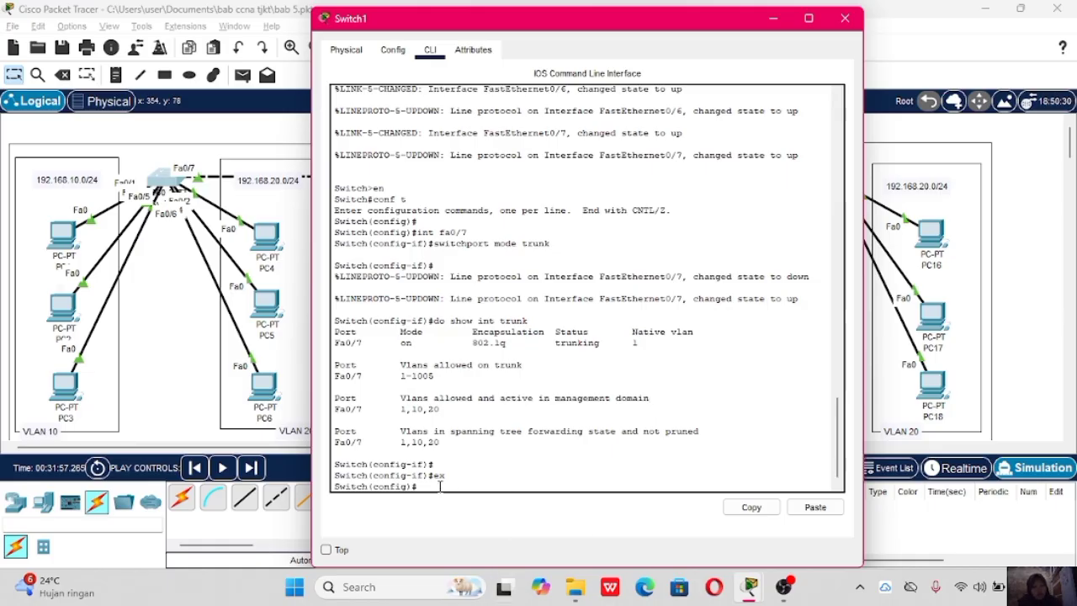
Restrict Switch1's interface fa0/7 to VLANs 10 and 20 with switchport trunk allowed vlan 10,20, and exit the interface configuration.
type("int fa")
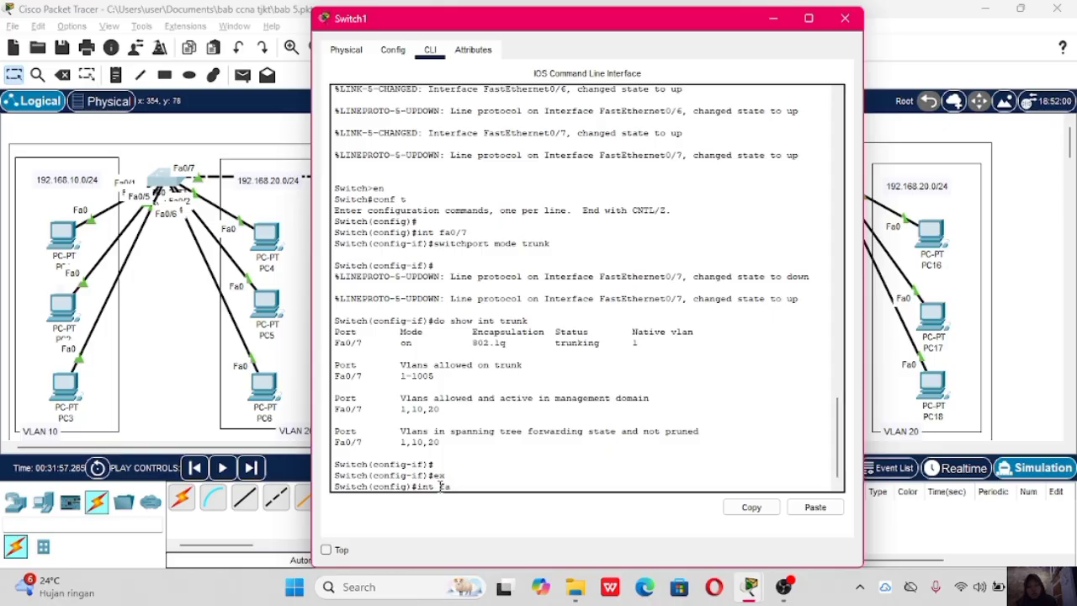
type("0/7")
key("Return")
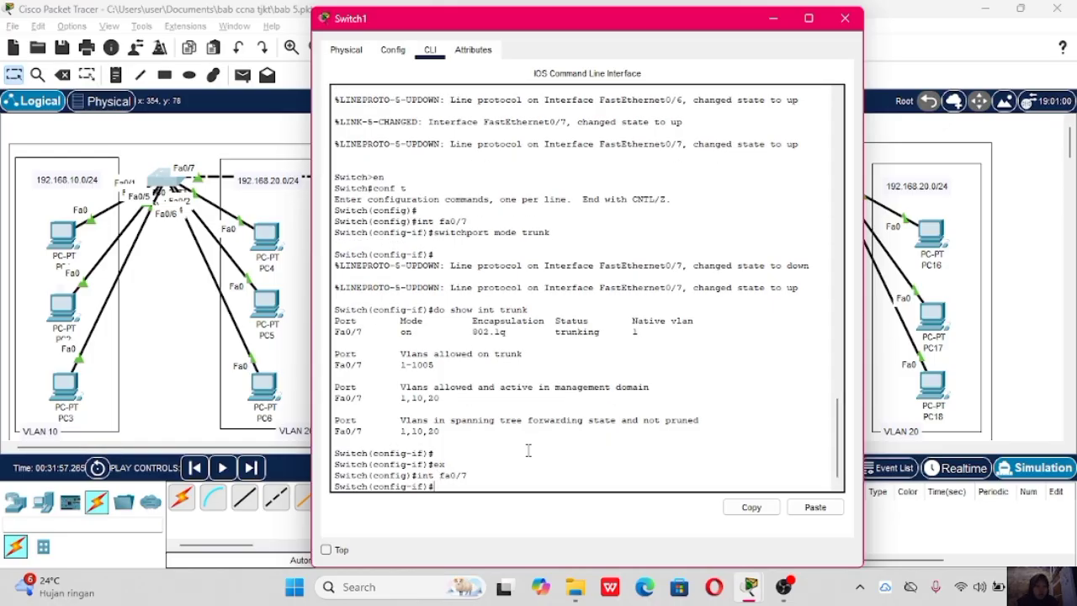
type("switchport")
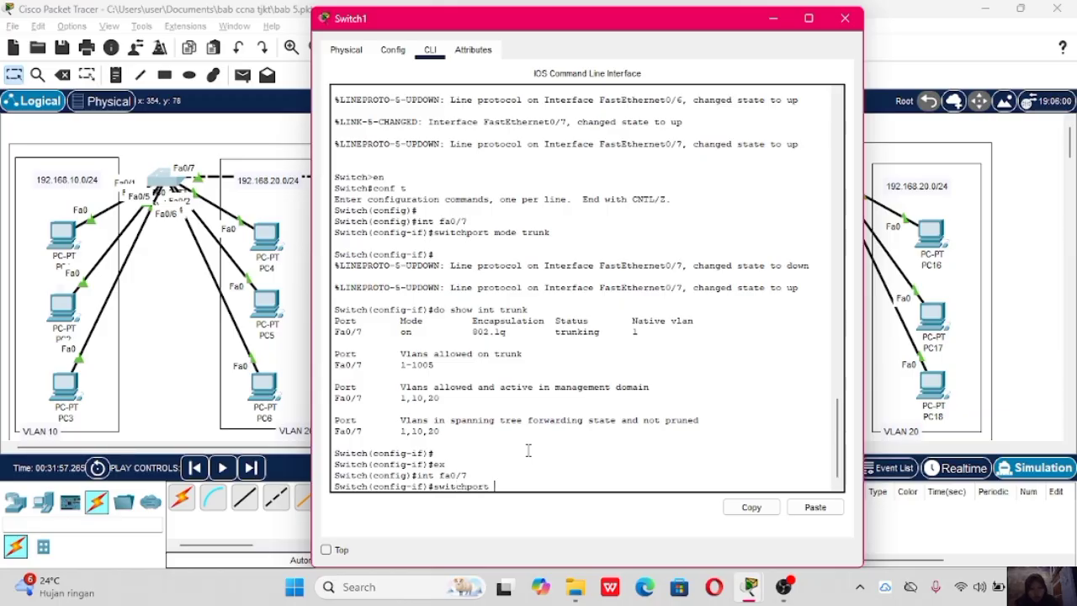
type(" trunk allowed vlan")
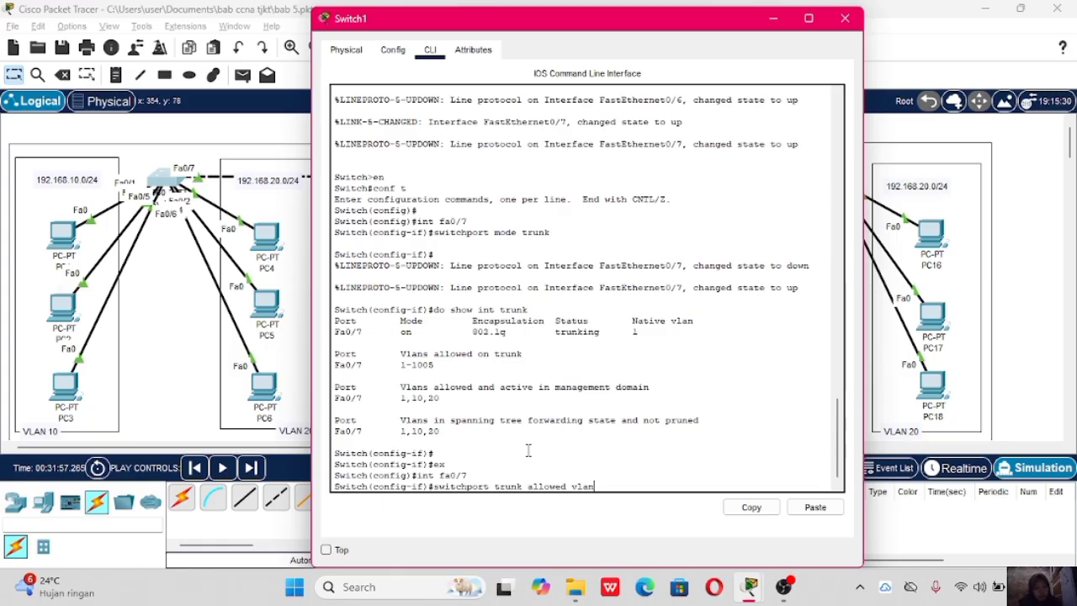
type("10,20")
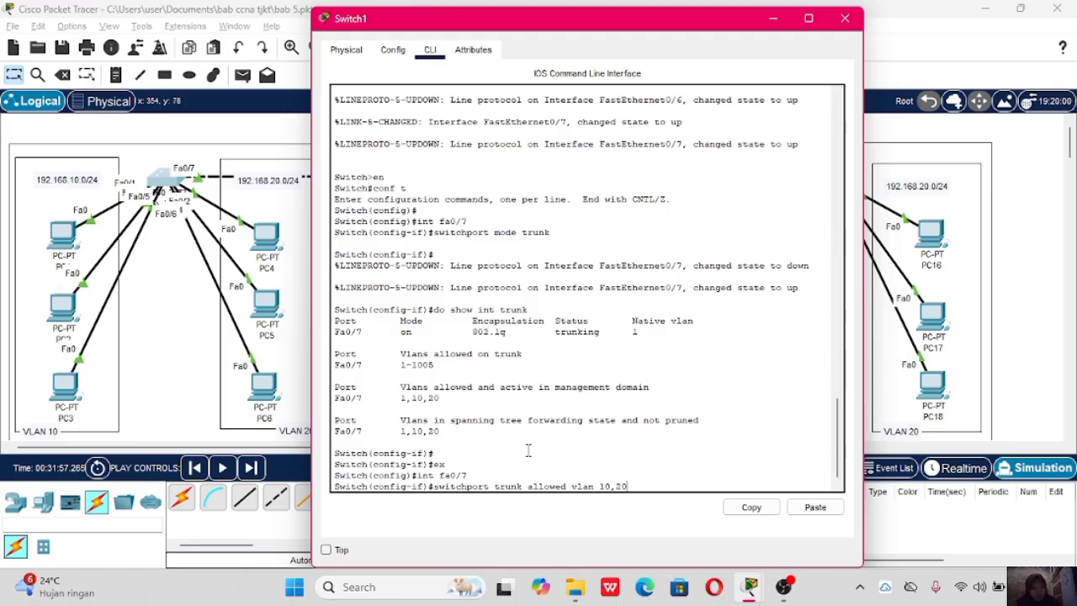
key("Return")
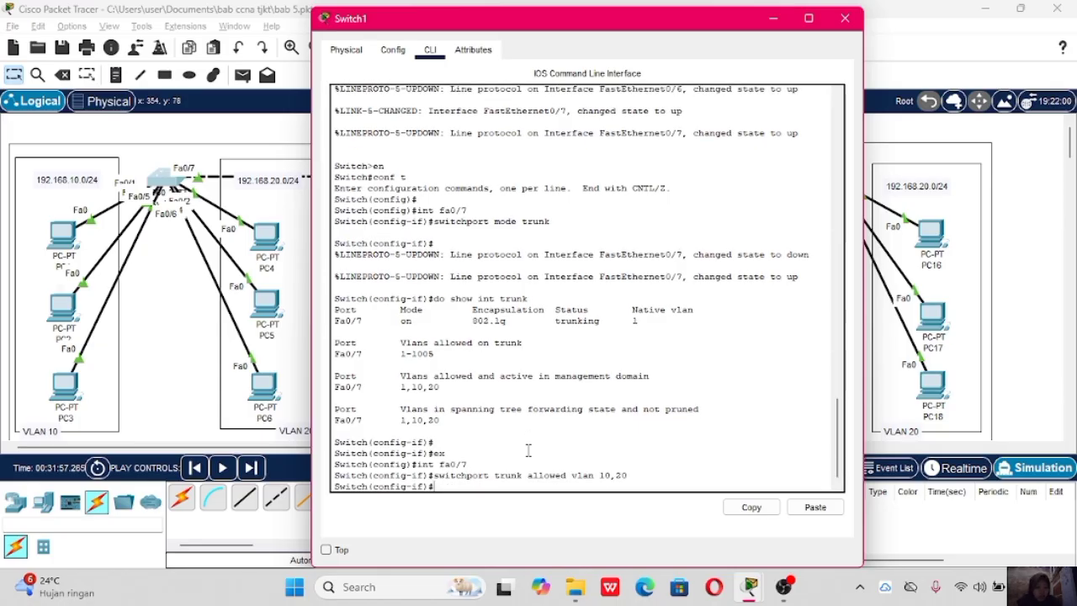
type("exit")
key("Return")
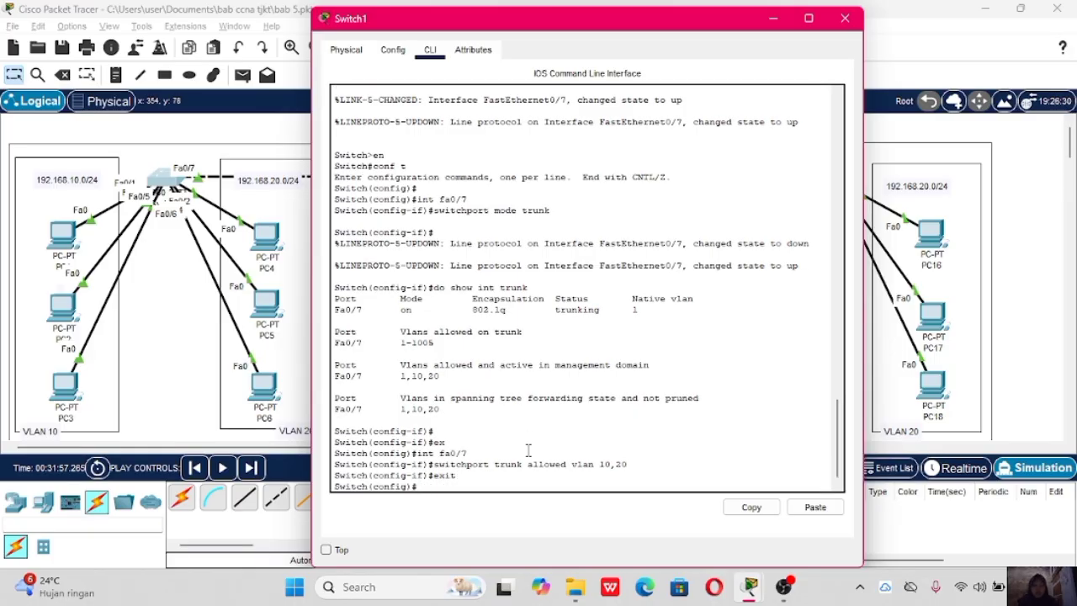
Run do show int trunk on Switch1 and examine the VLANs allowed on the Fa0/7 trunk.
type("do show int trunk")
key("Return")
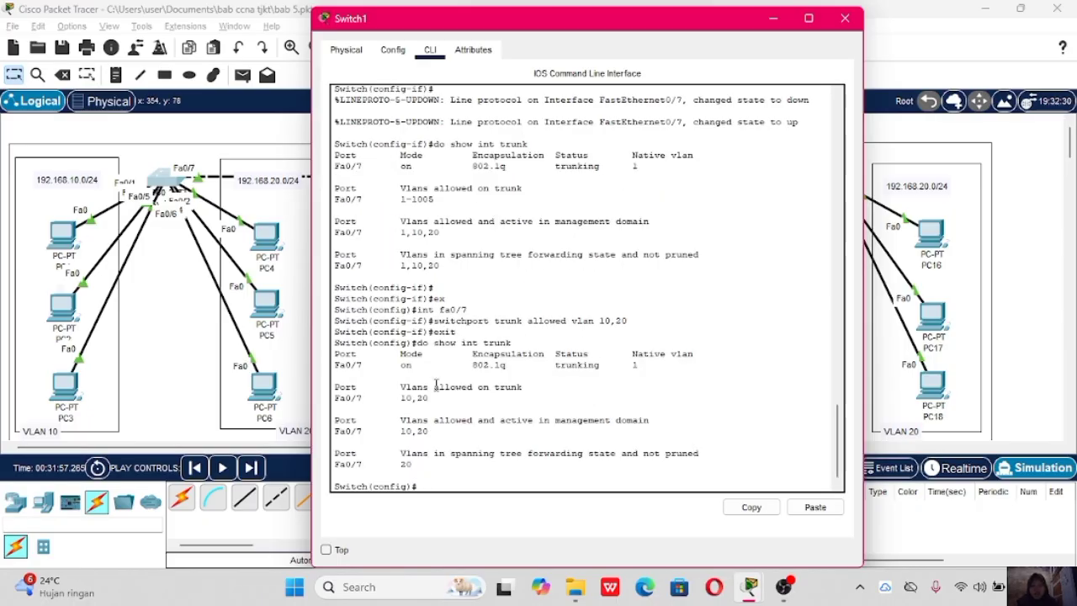
left_click_drag(434, 380, 524, 387)
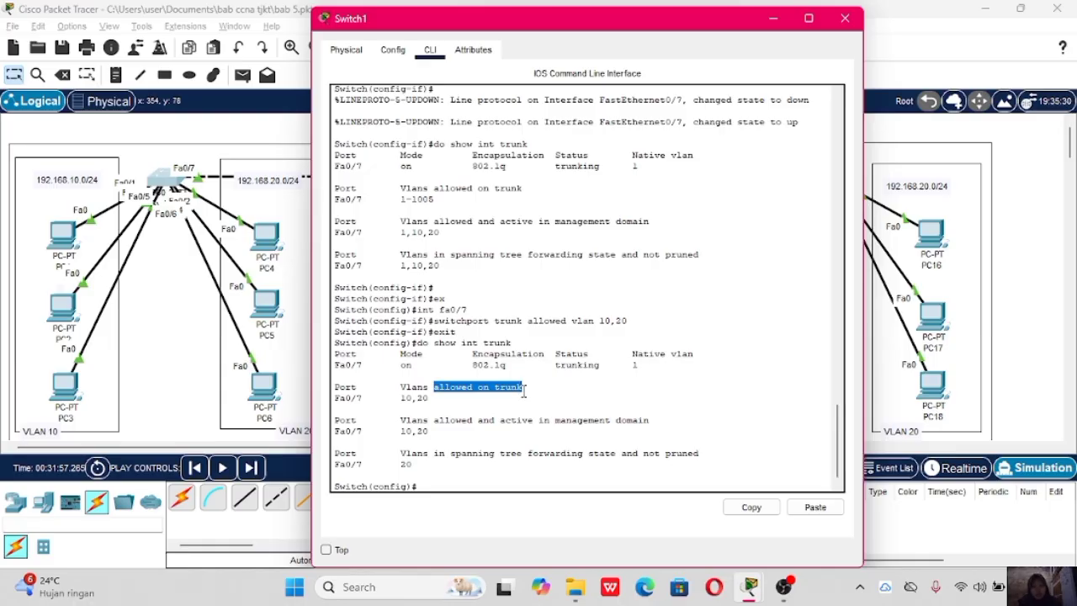
left_click(523, 388)
left_click_drag(395, 398, 437, 402)
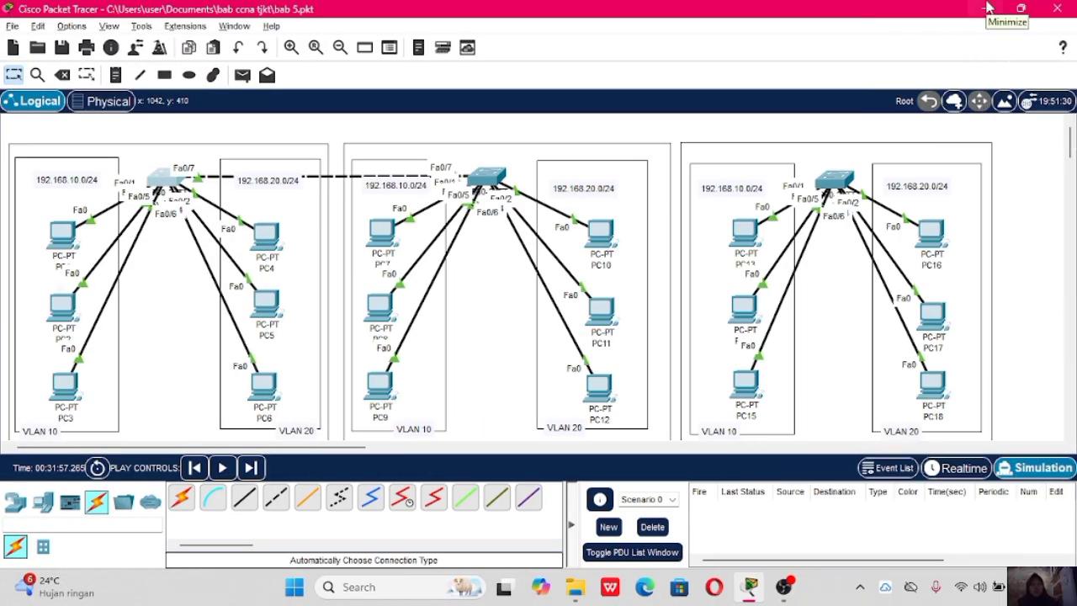
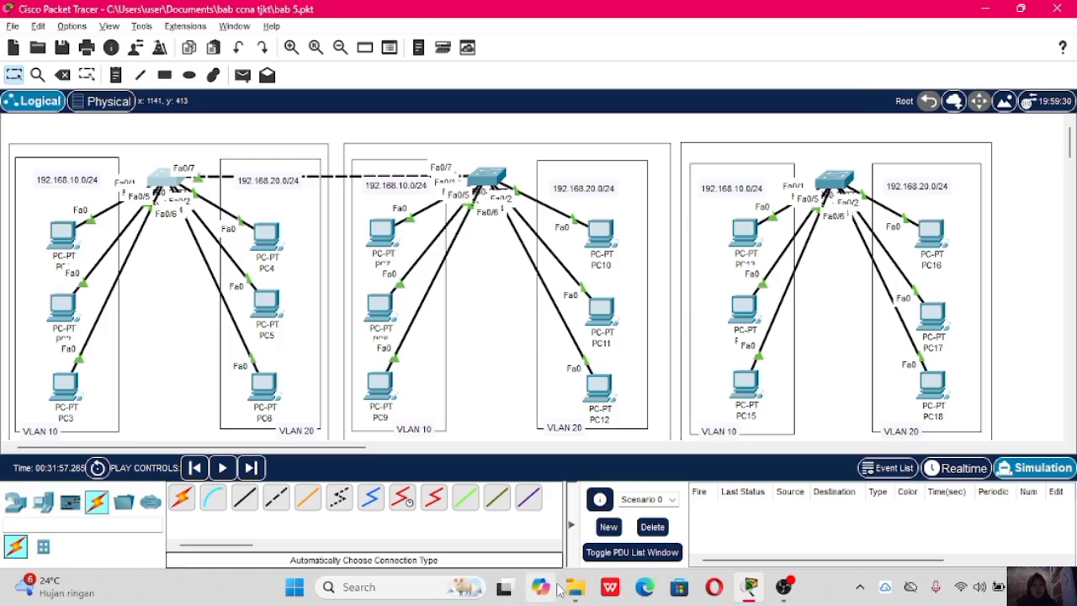
Connect the middle switch to the third switch using the automatically chosen connection type.
left_click(180, 500)
left_click(487, 177)
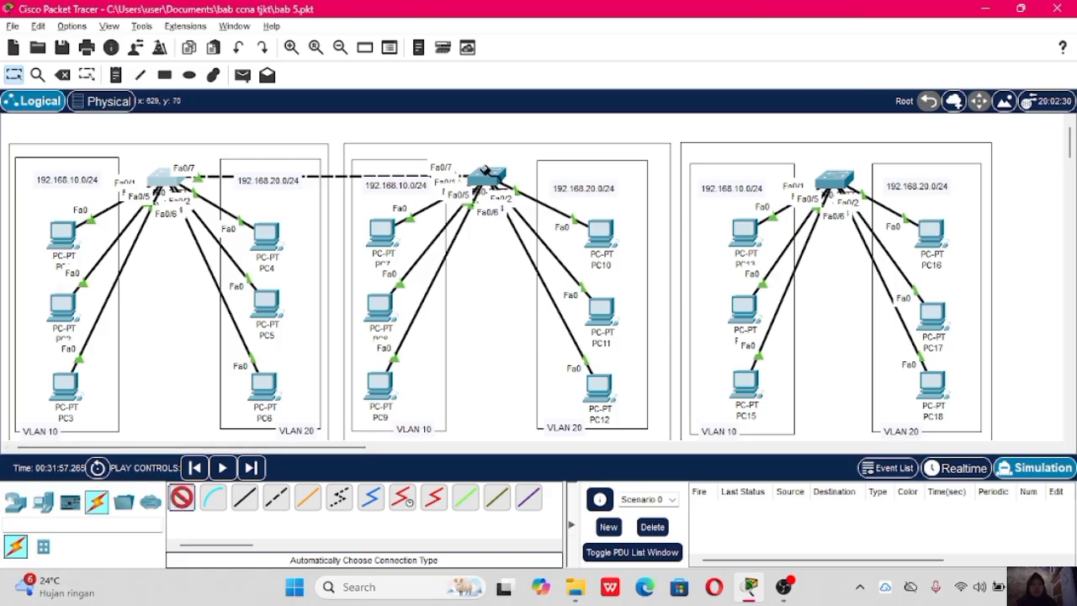
left_click(835, 181)
left_click(835, 181)
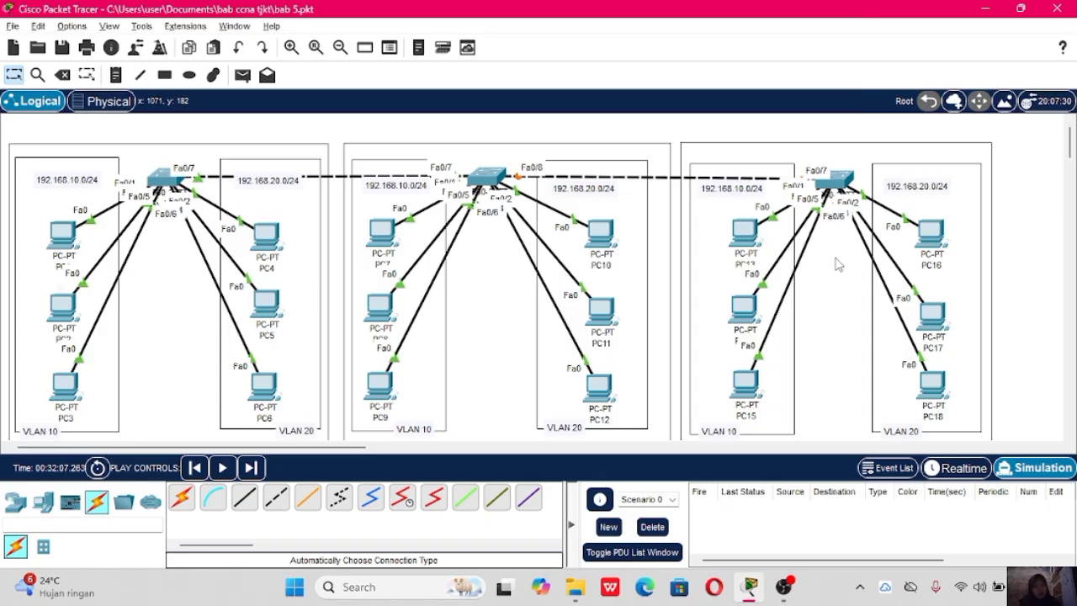
Assign PC13 a static IPv4 address in the 192.168.10.0/24 network.
left_click(745, 231)
left_click(439, 87)
left_click(381, 143)
left_click(560, 196)
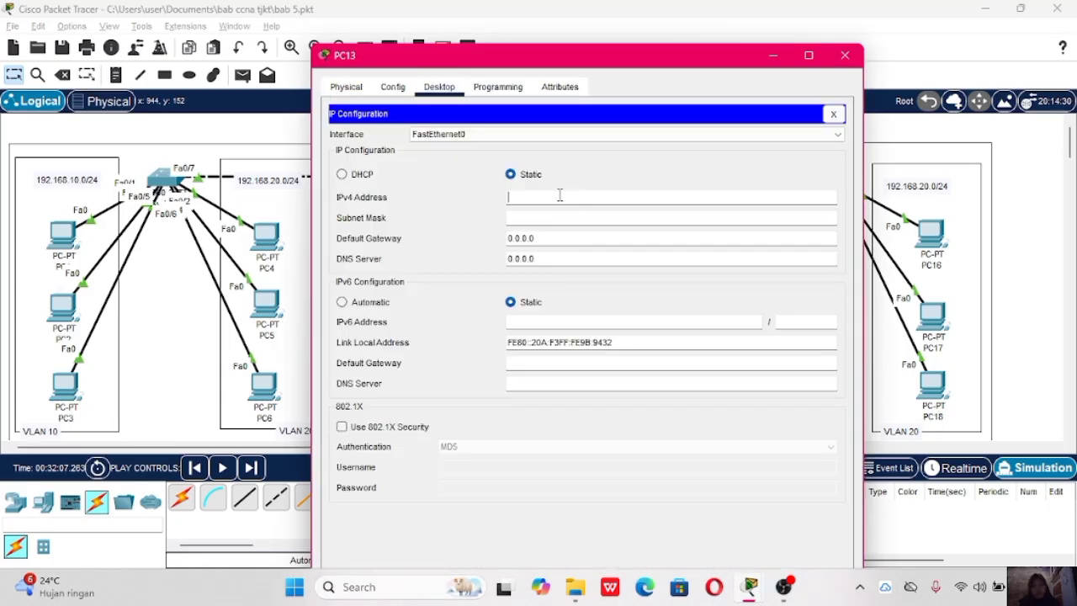
type("192.168.10.1")
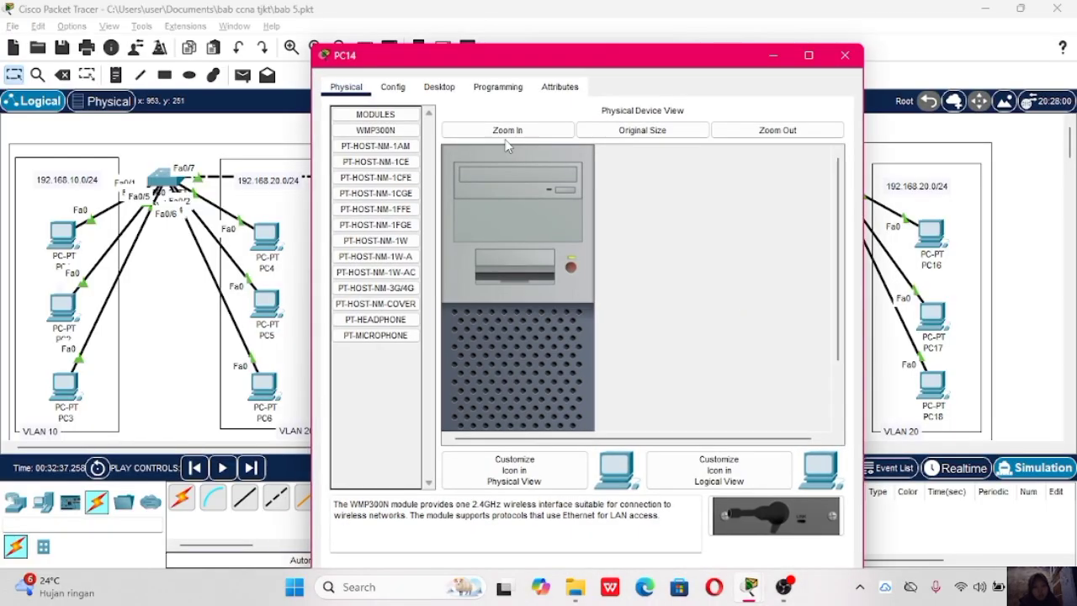
Assign PC14 the static IPv4 address 192.168.10.8 with its default subnet mask, and close its window.
left_click(439, 87)
left_click(379, 151)
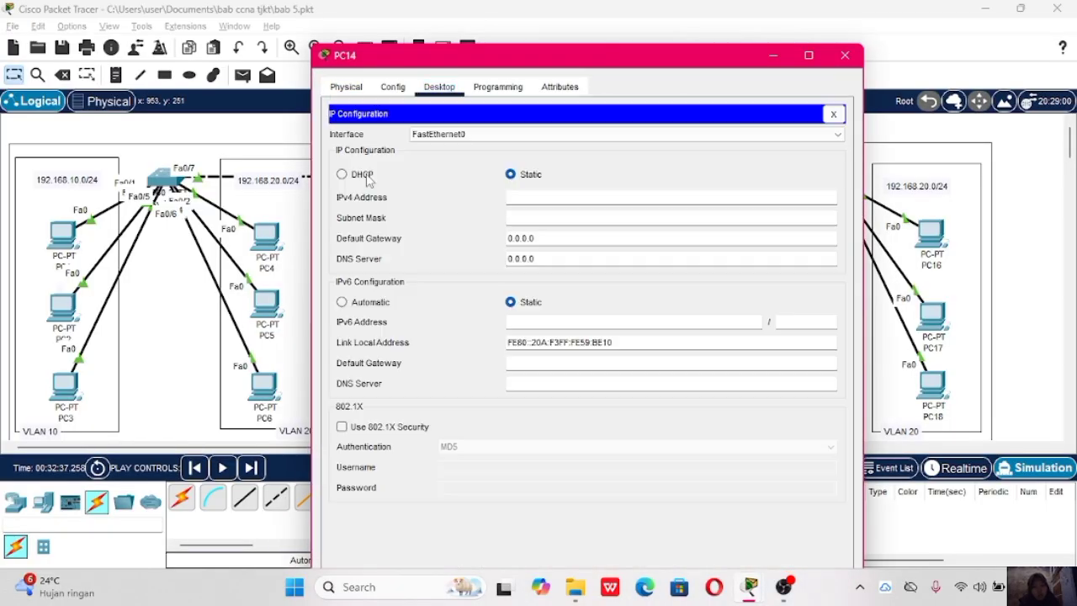
left_click(540, 194)
type("192.168.10.8")
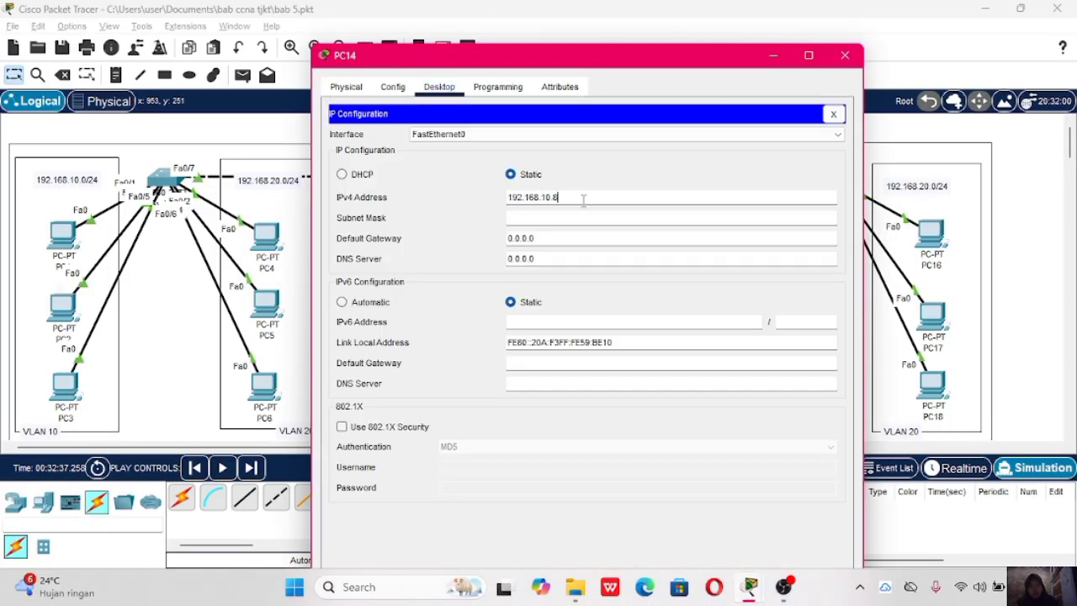
left_click(577, 217)
left_click(845, 54)
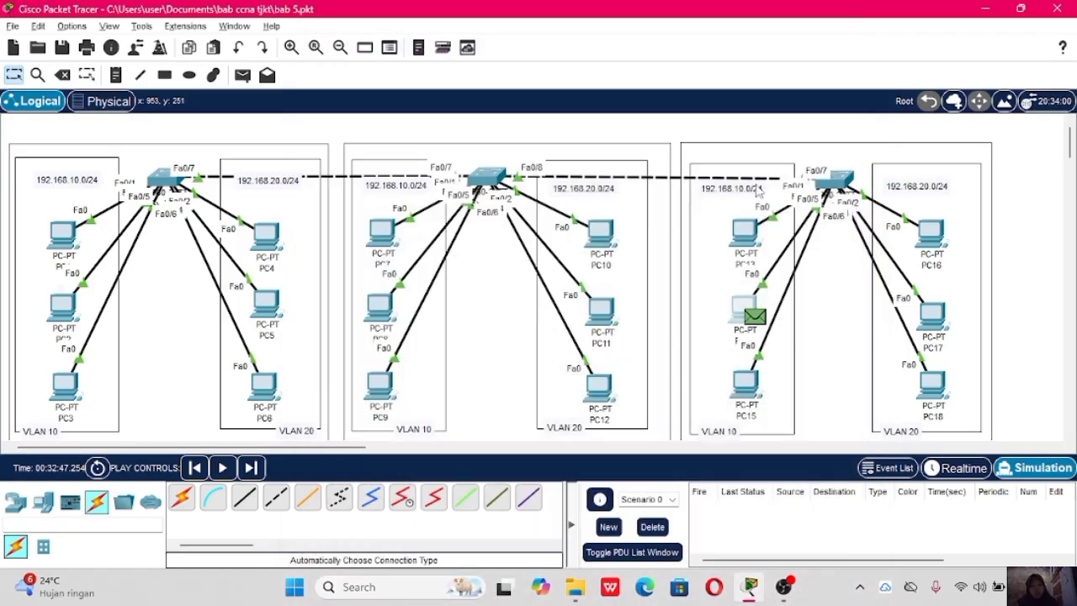
Assign PC15 the static IPv4 address 192.168.10.9 with its default subnet mask.
left_click(745, 385)
left_click(439, 50)
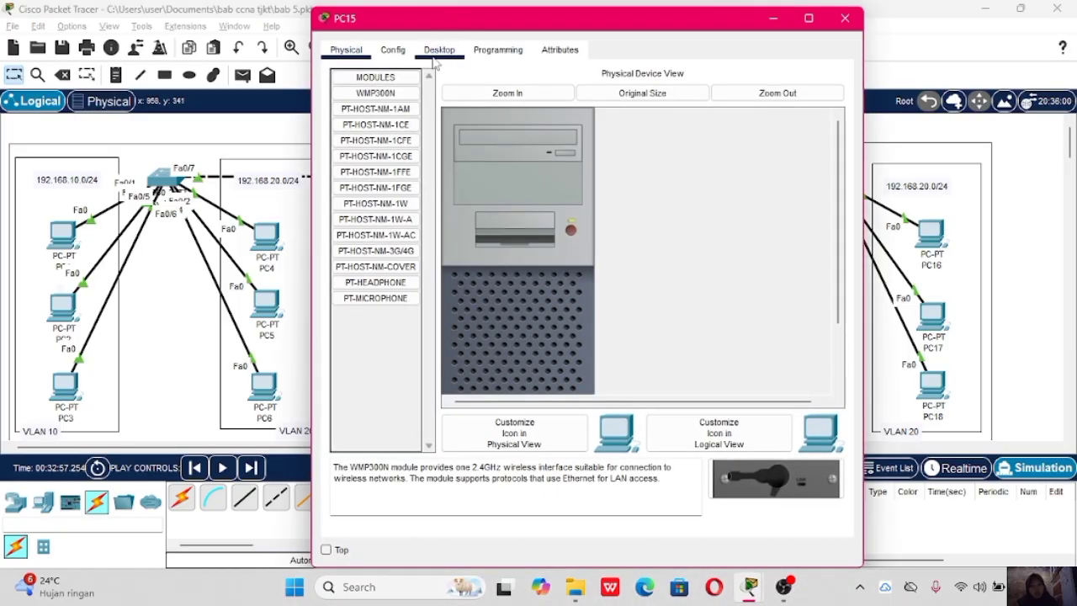
left_click(377, 114)
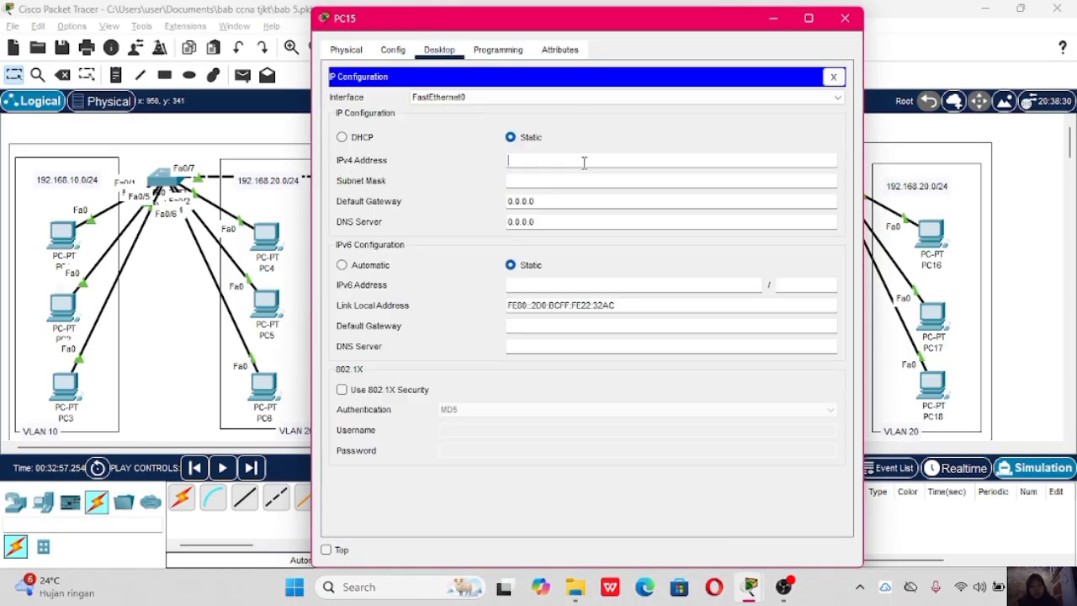
type("192.168.10.7")
type(".7")
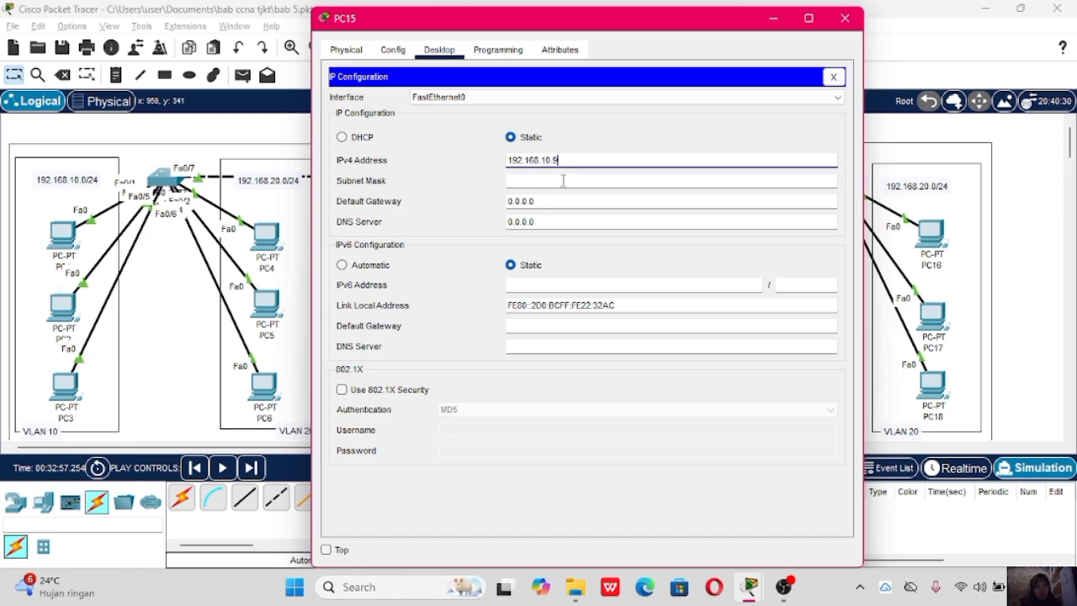
left_click(564, 181)
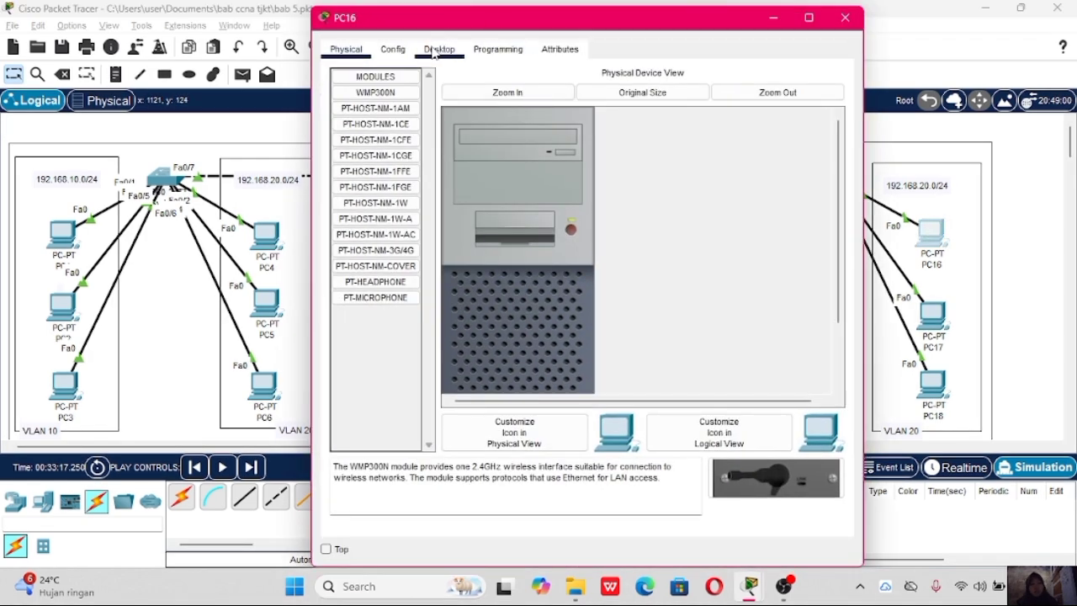
Assign PC16 the static IPv4 address 192.168.20.7 with its default subnet mask.
left_click(439, 49)
left_click(372, 126)
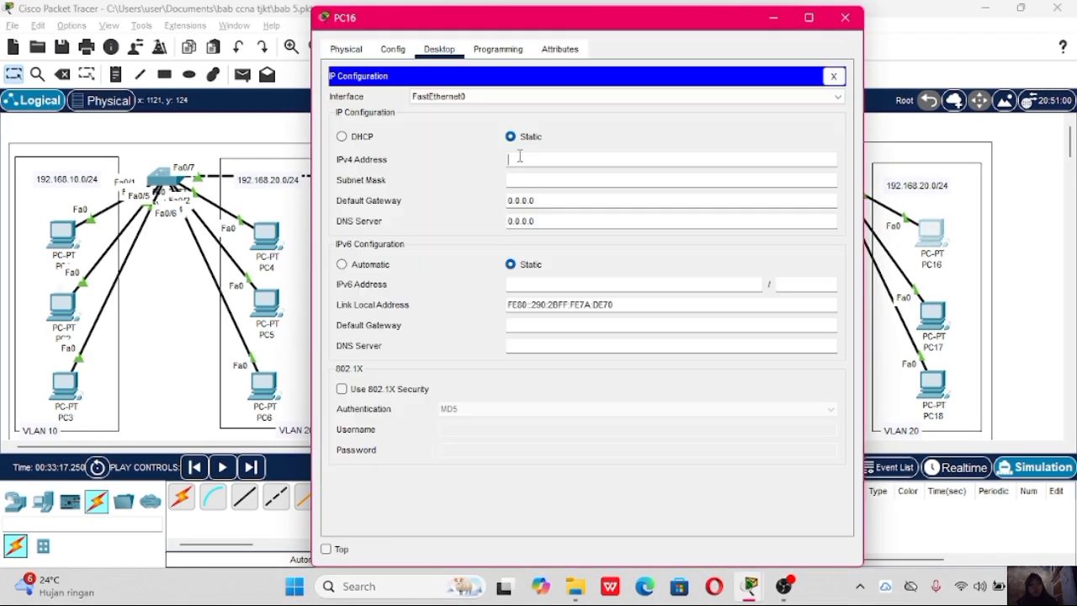
type("192.168.20.7")
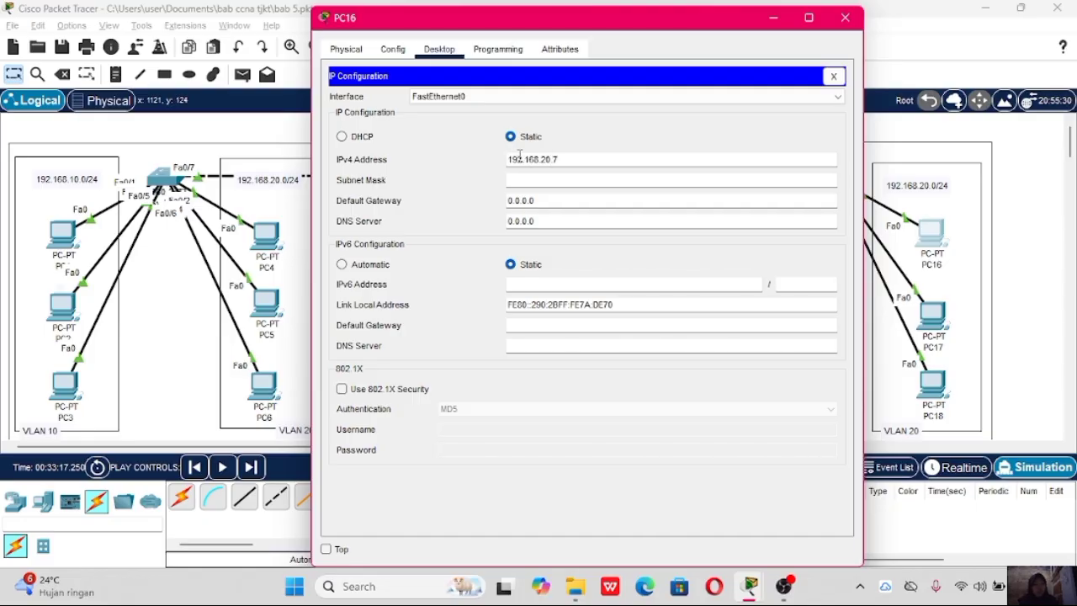
left_click(539, 180)
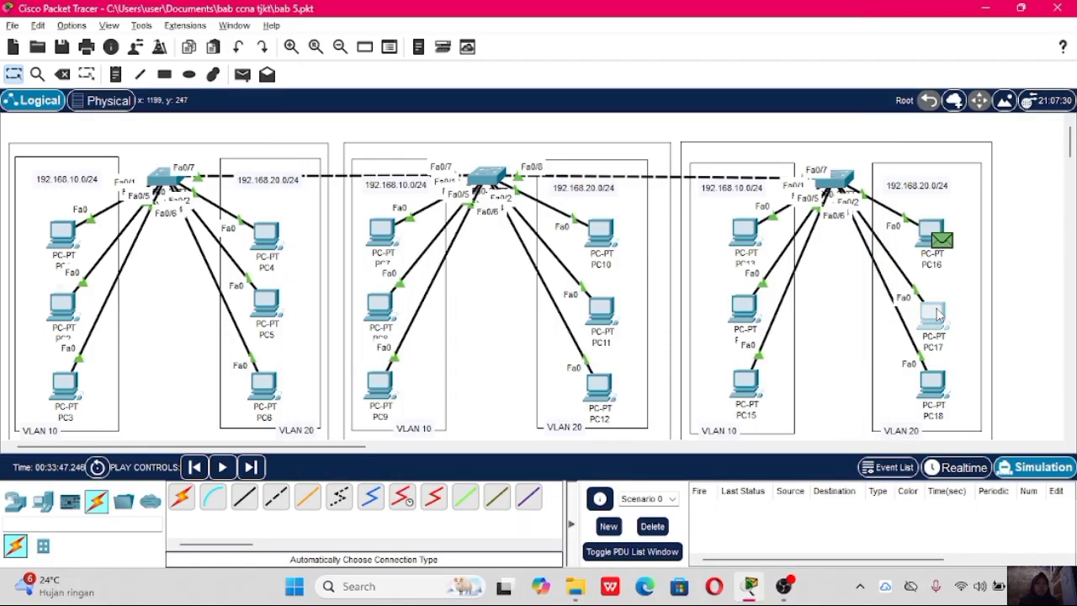
Assign PC17 the static IPv4 address 192.168.20.8 with subnet mask 255.255.255.0, and close its window.
left_click(935, 313)
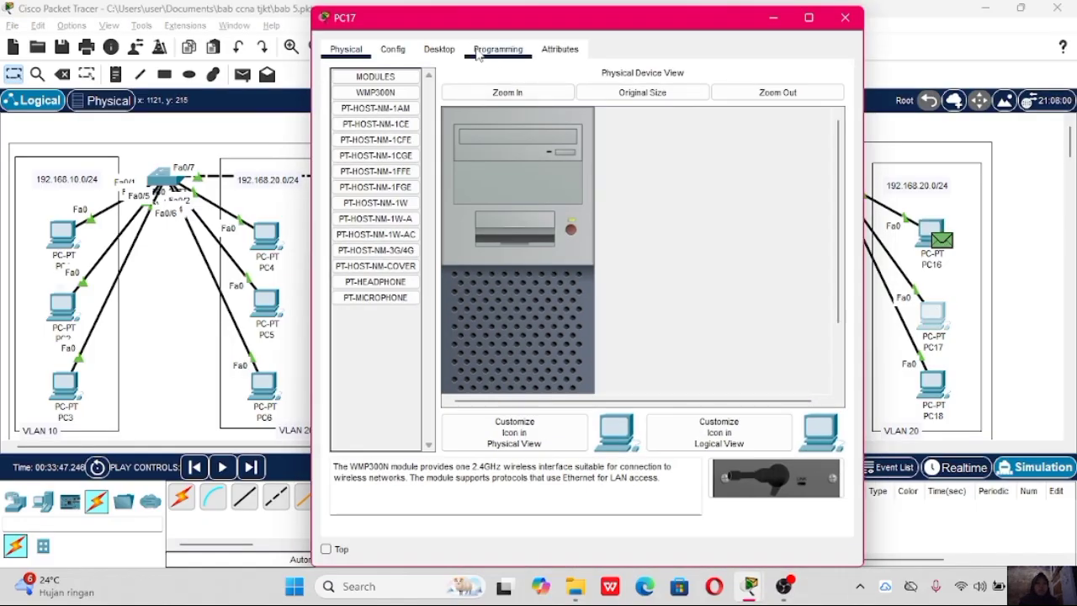
left_click(439, 48)
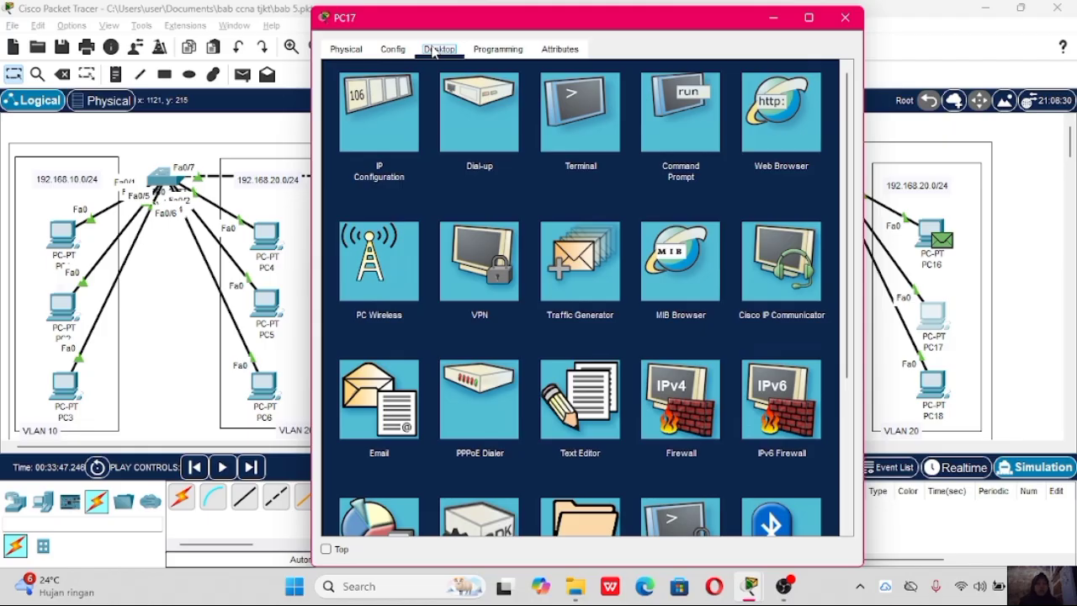
left_click(381, 124)
left_click(522, 159)
type("192.168.20.8")
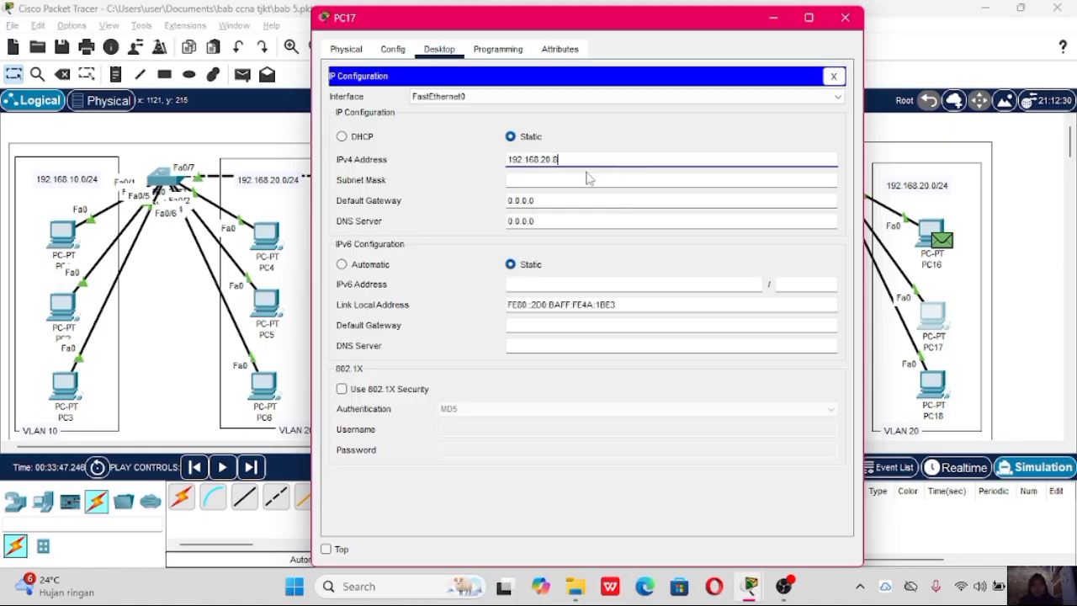
left_click(587, 179)
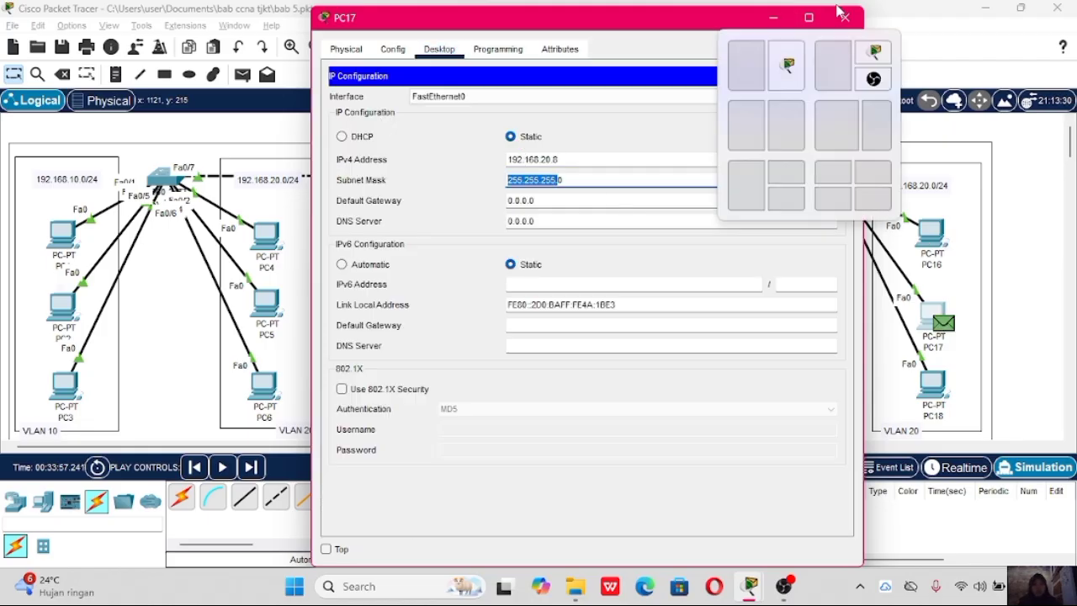
left_click(844, 17)
Assign PC18 the static IPv4 address 192.168.20.9 with its default subnet mask.
left_click(934, 383)
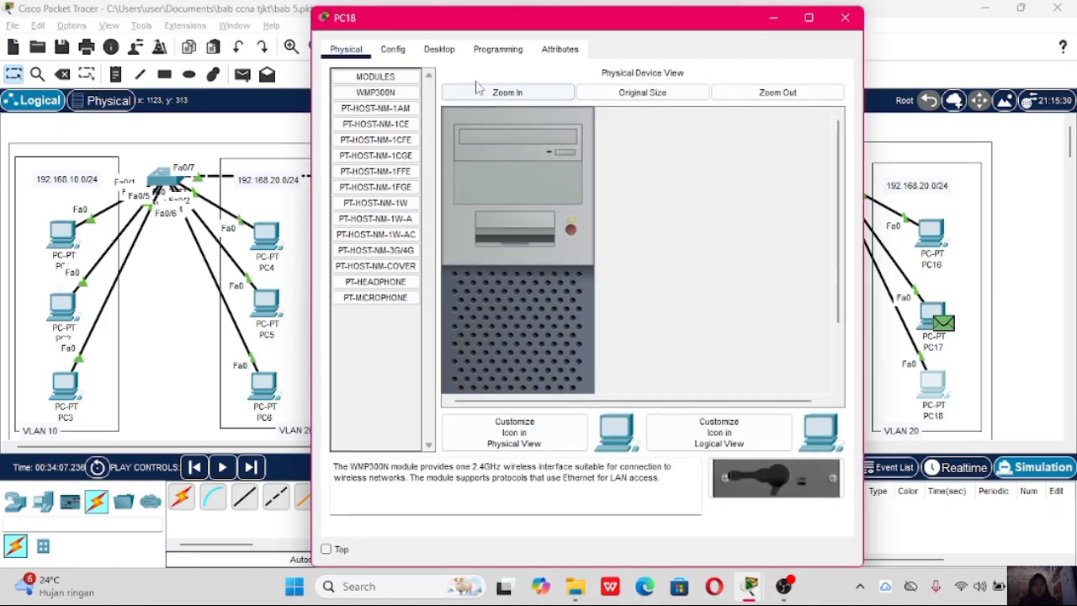
left_click(439, 48)
left_click(371, 132)
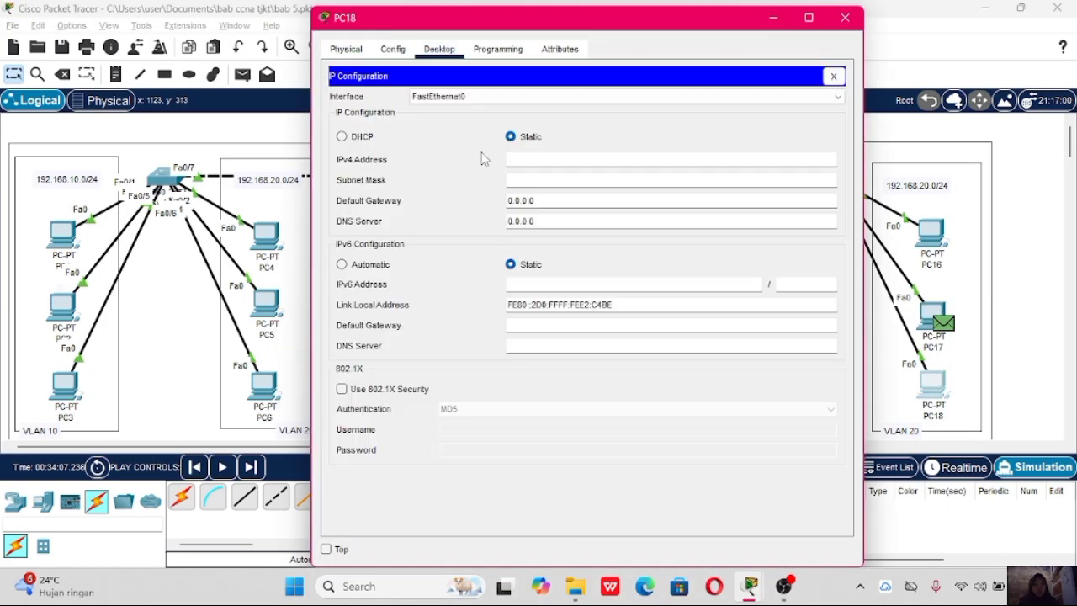
left_click(522, 160)
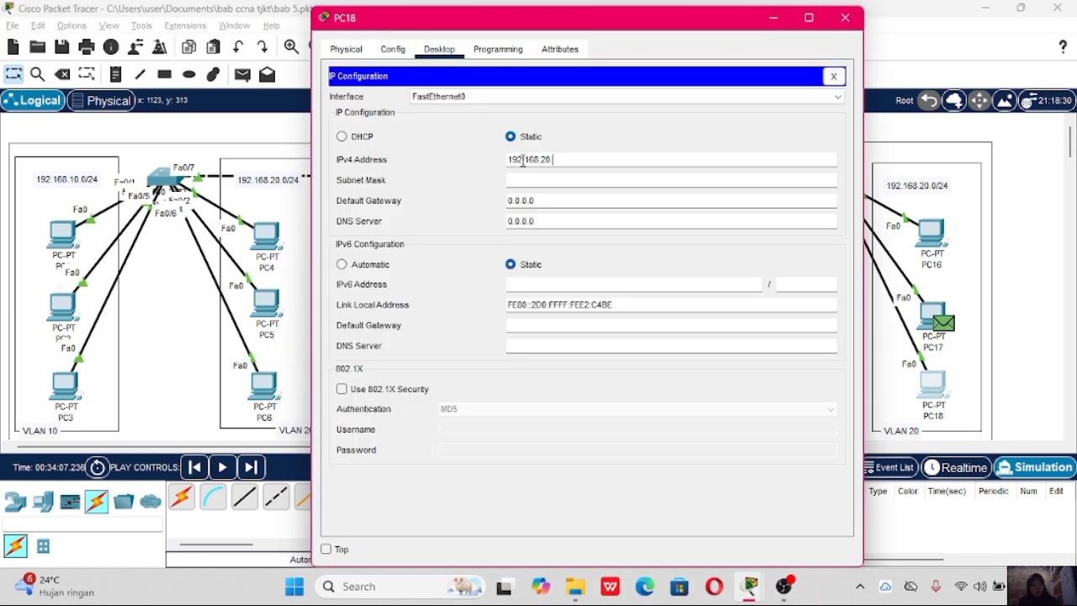
type("8.20.9")
key("Tab")
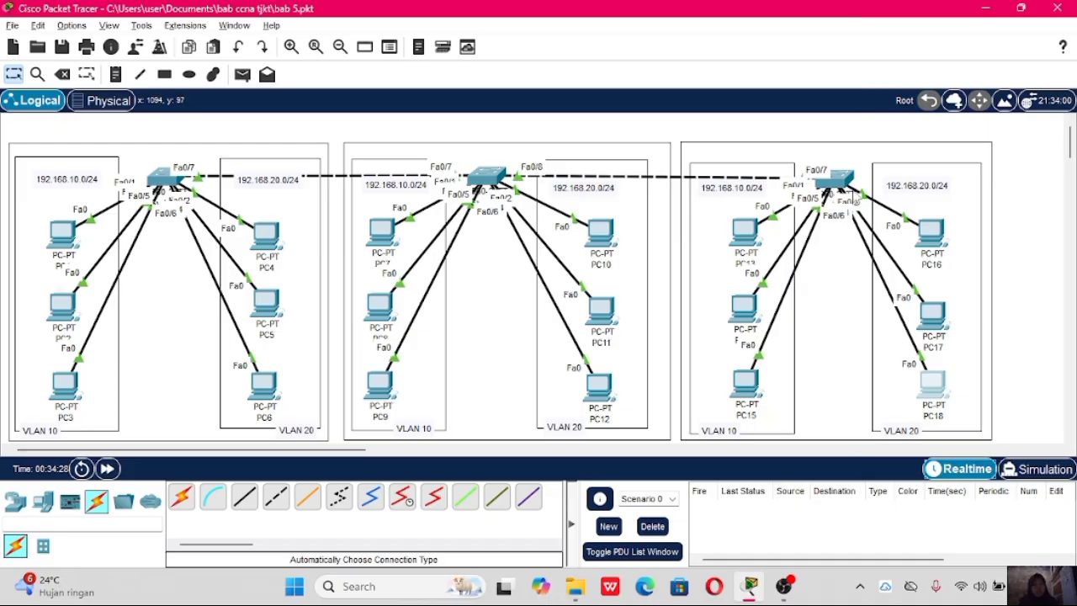
Open Switch3's command line and enter global configuration mode with en and conf t.
left_click(835, 181)
left_click(430, 49)
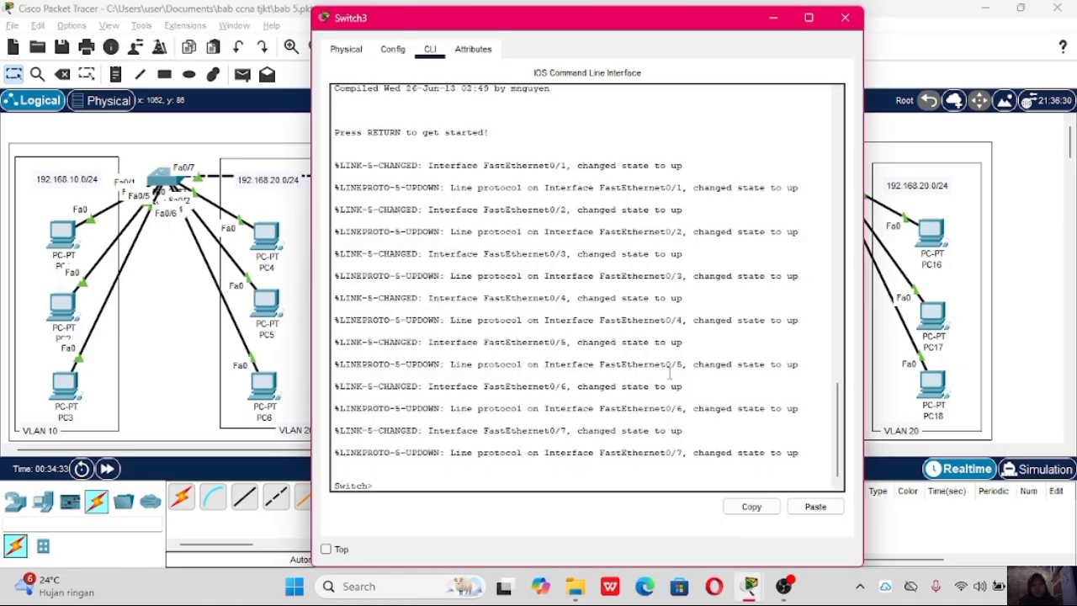
type("en")
key("Return")
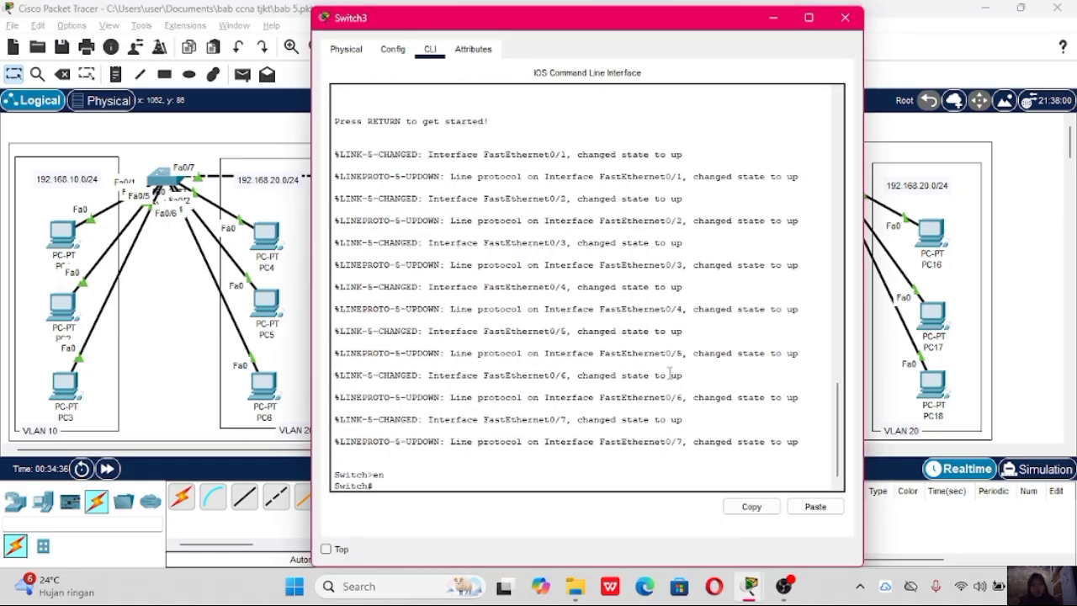
type("conf t")
key("Return")
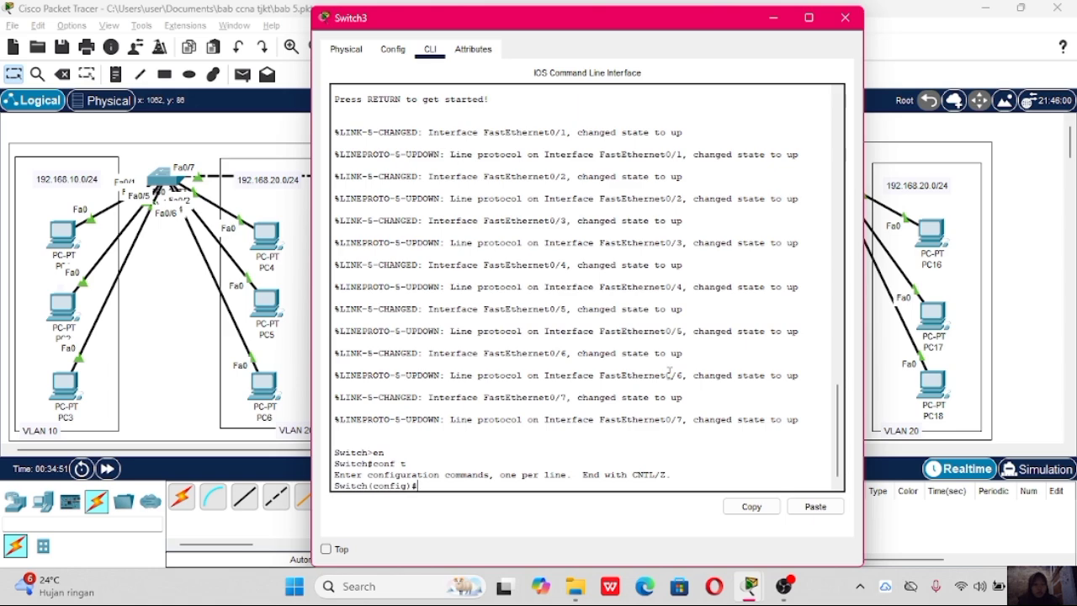
Create VLAN 10 on Switch3, name it programming, and exit the VLAN configuration.
type("vlan")
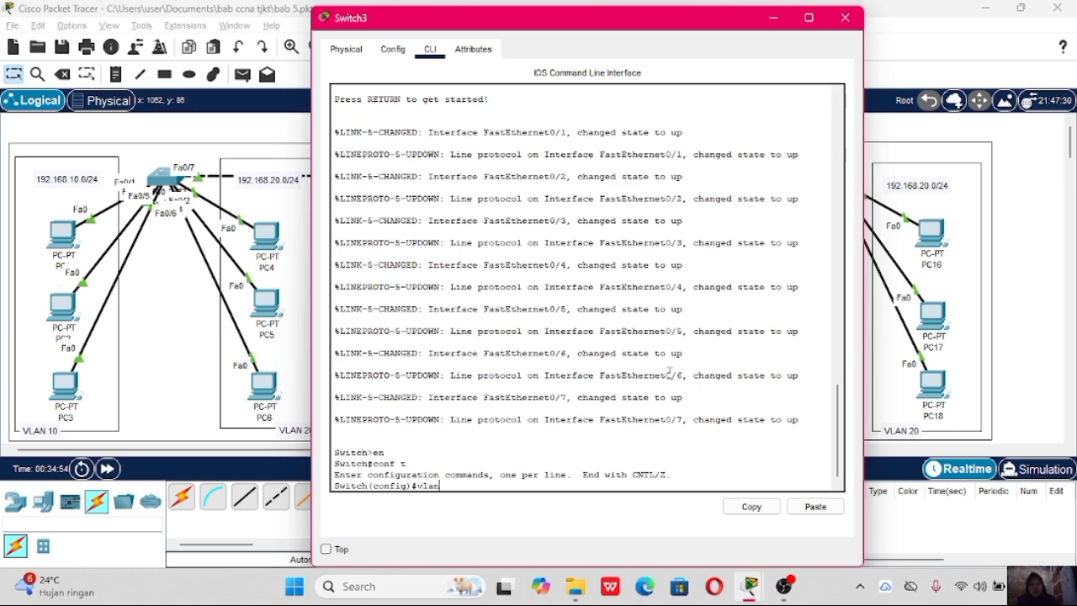
type(" 10")
key("Return")
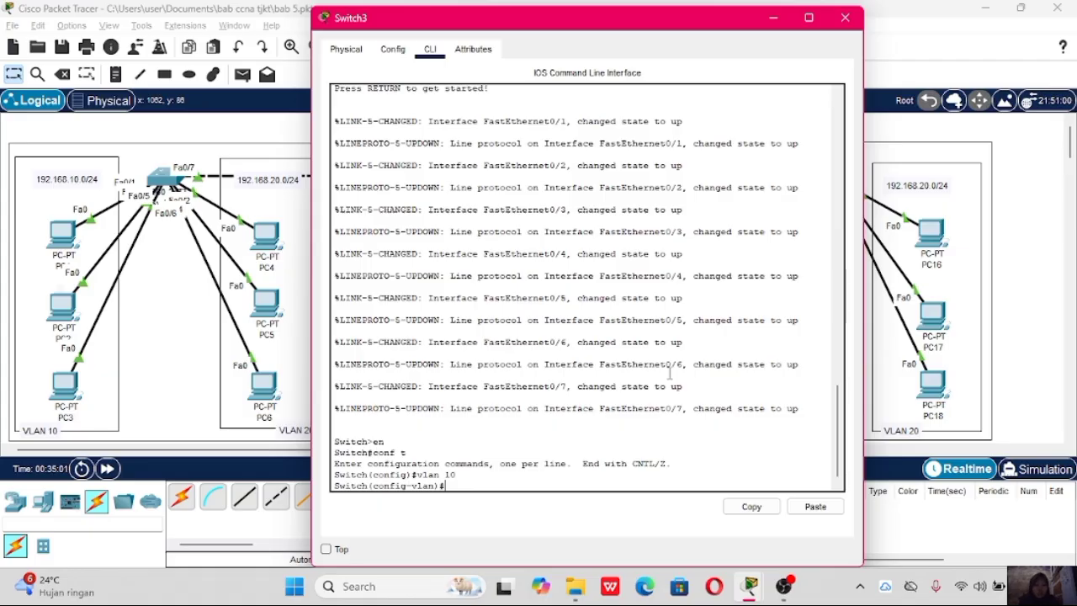
type("name prog")
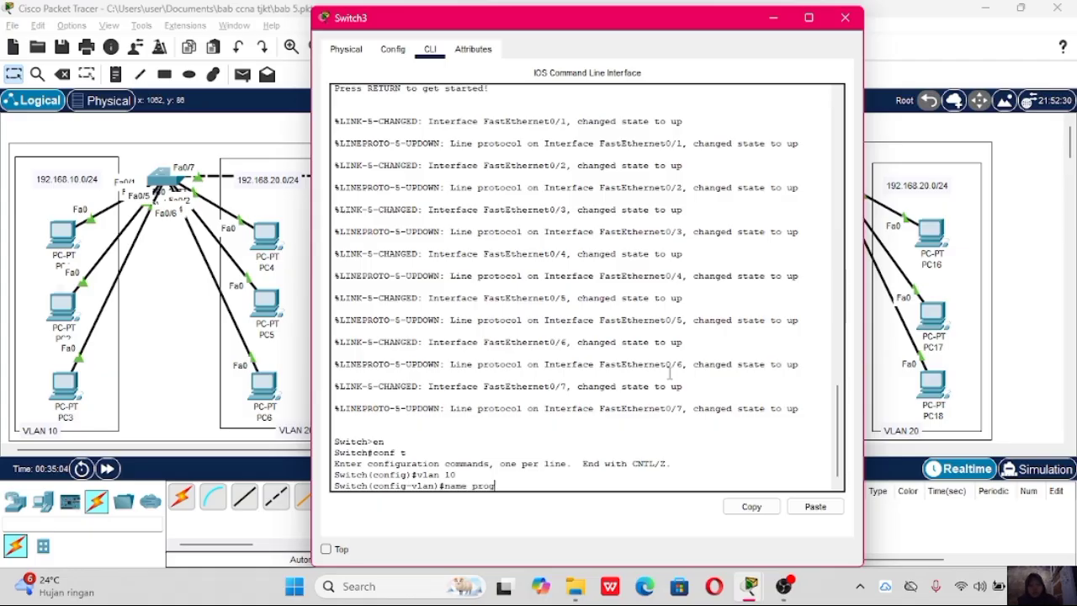
type("ramming")
key("Return")
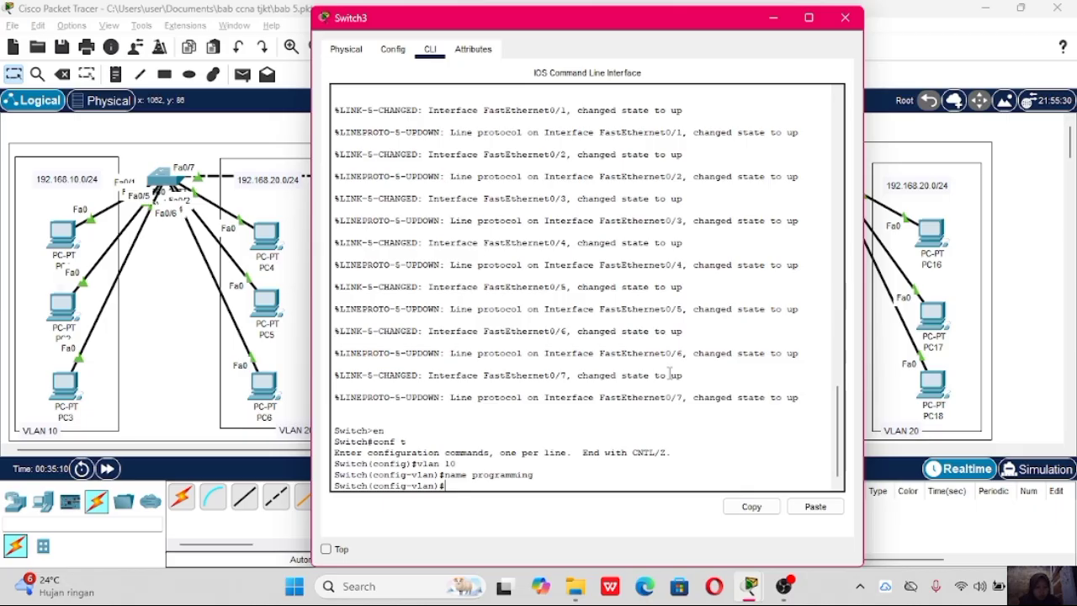
type("ex")
key("Return")
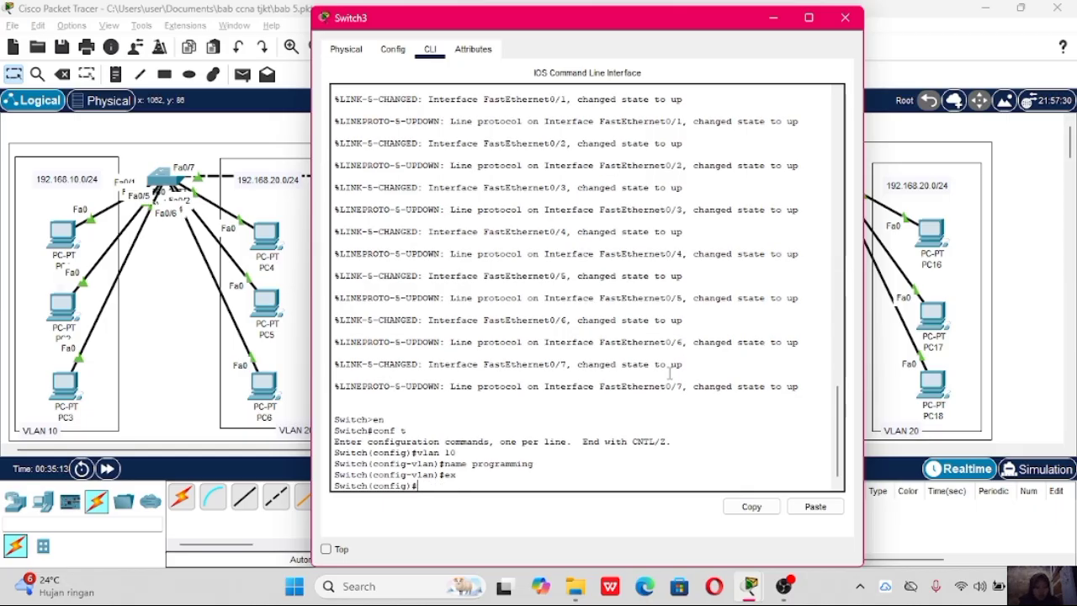
Create VLAN 20 on Switch3, name it marketing, and exit the VLAN configuration.
type("vlan 20")
key("Return")
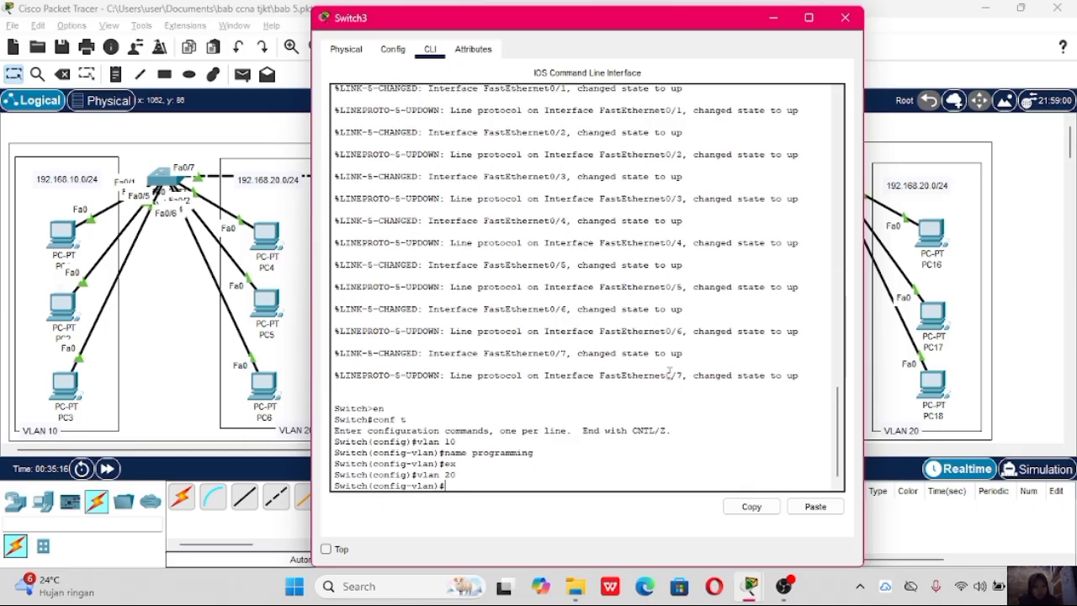
type("name m")
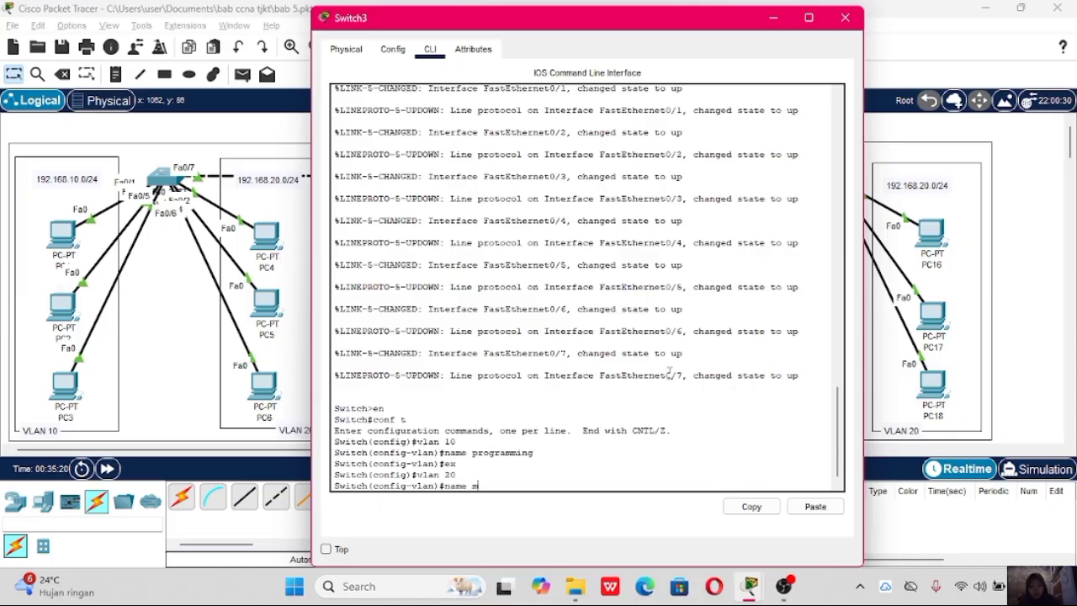
type("arketing")
key("Return")
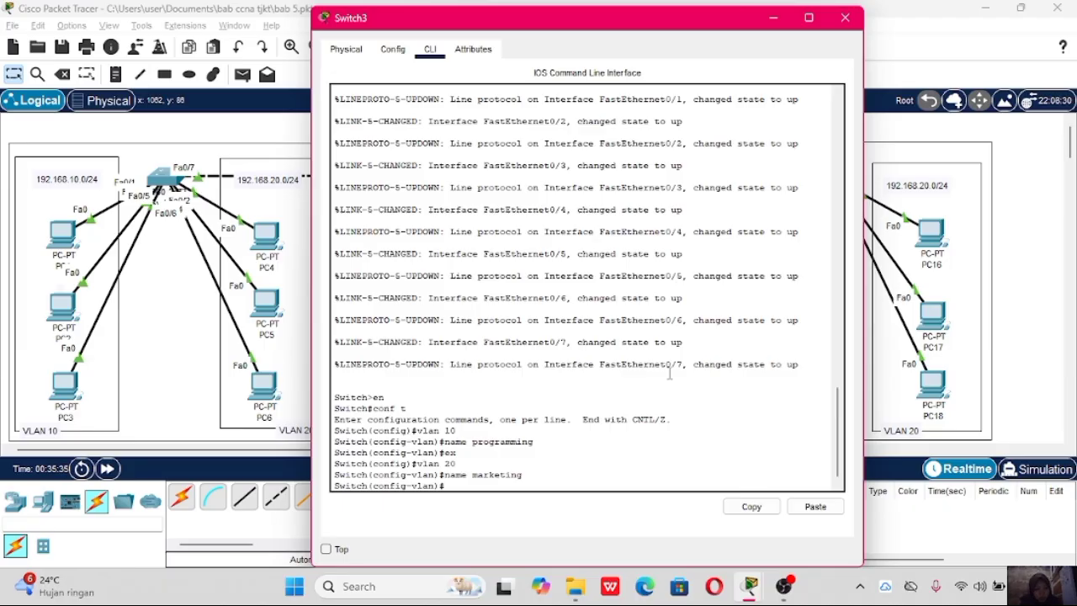
type("ex")
key("Return")
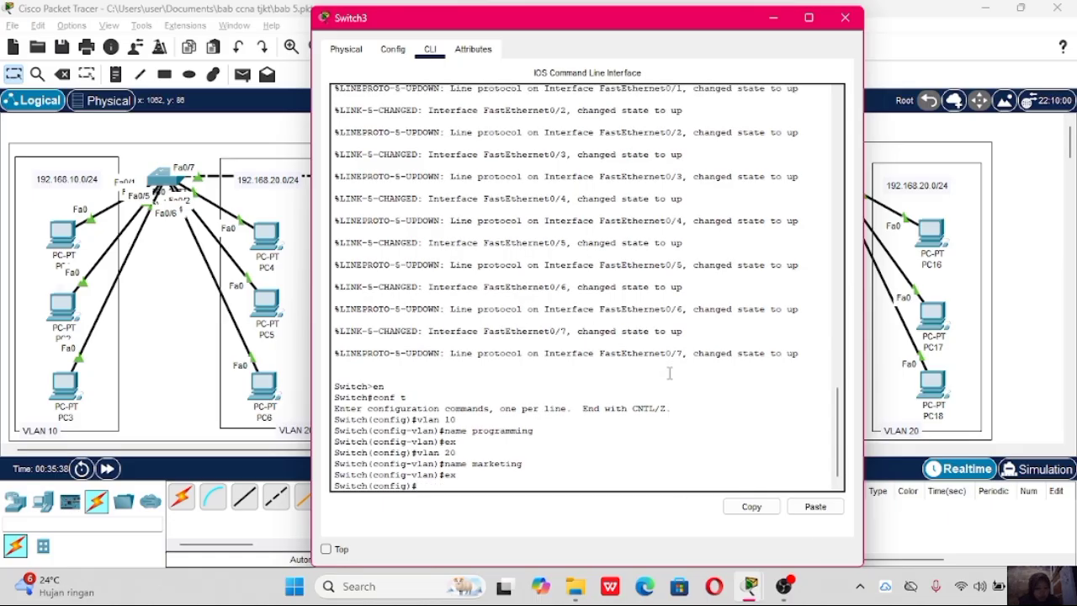
Assign Switch3's interface range fa0/1-3 to access VLAN 10.
type("int")
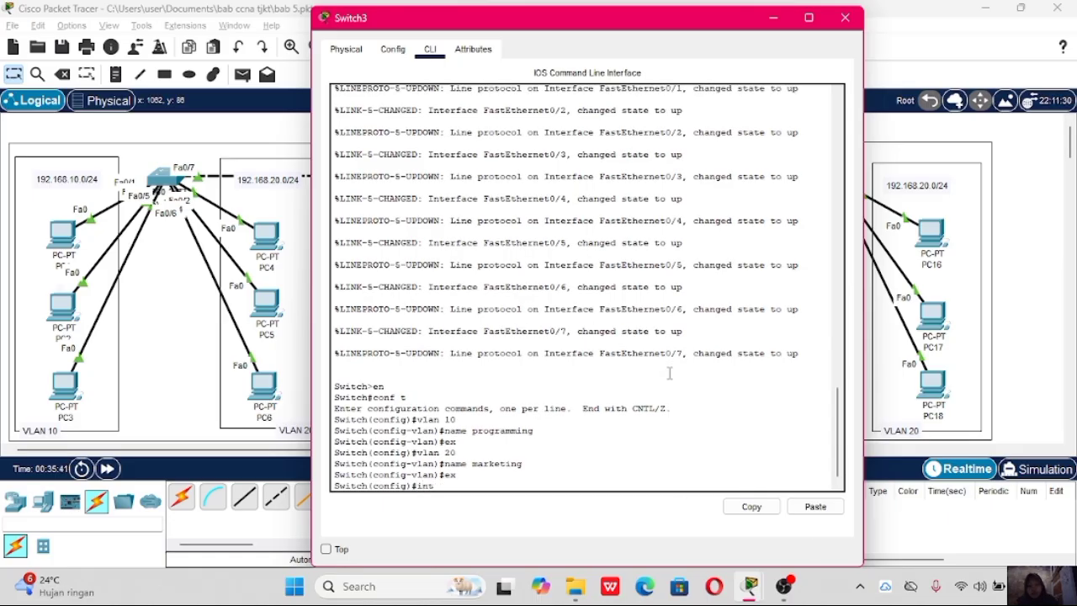
type(" range")
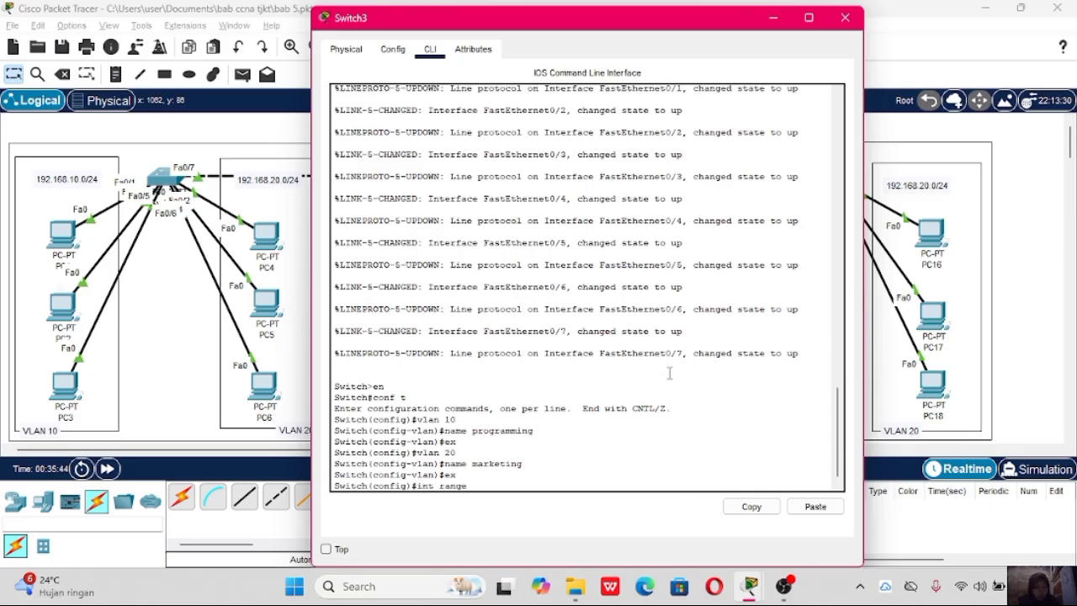
type(" fa0/1-3")
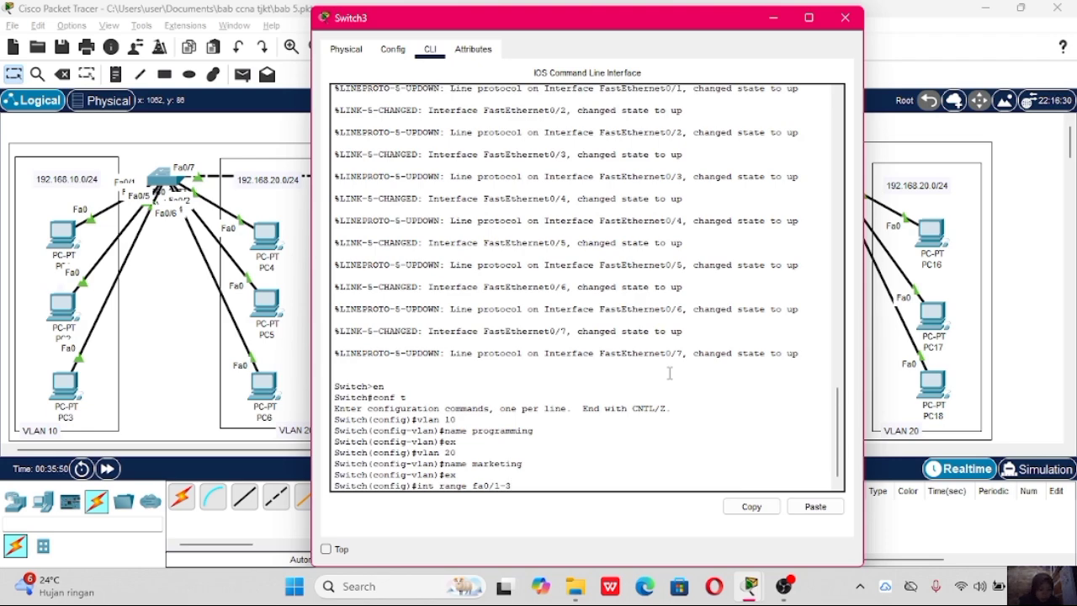
key("Return")
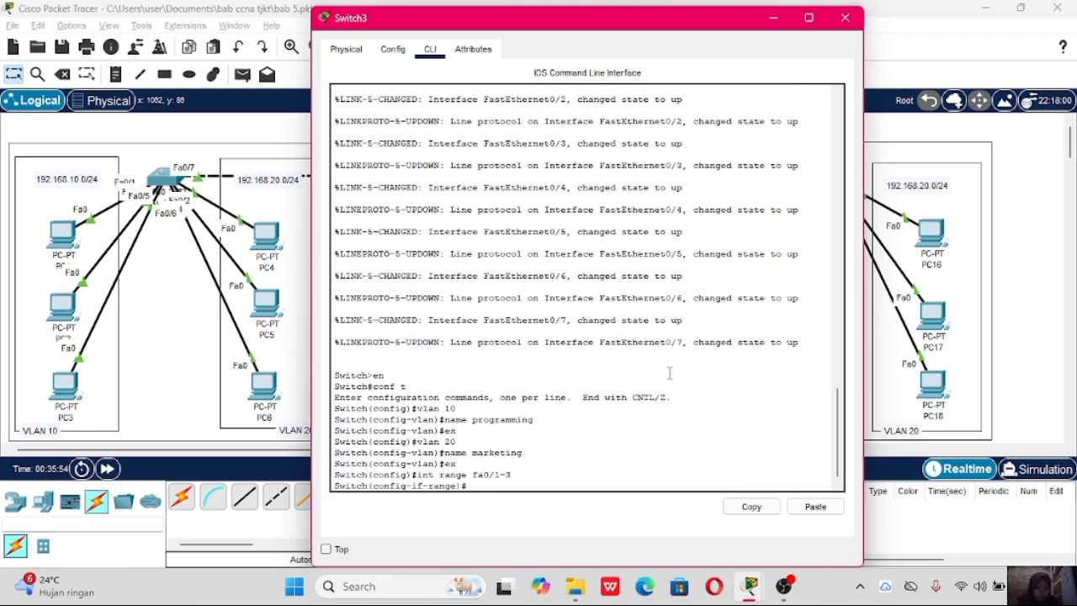
type("switchport")
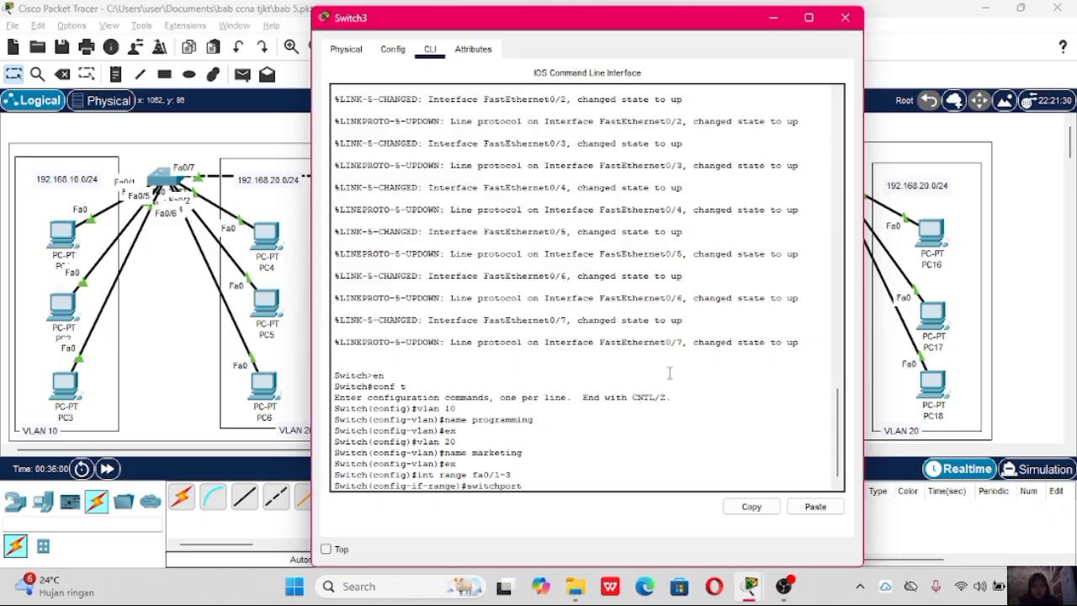
type(" access vlan 10")
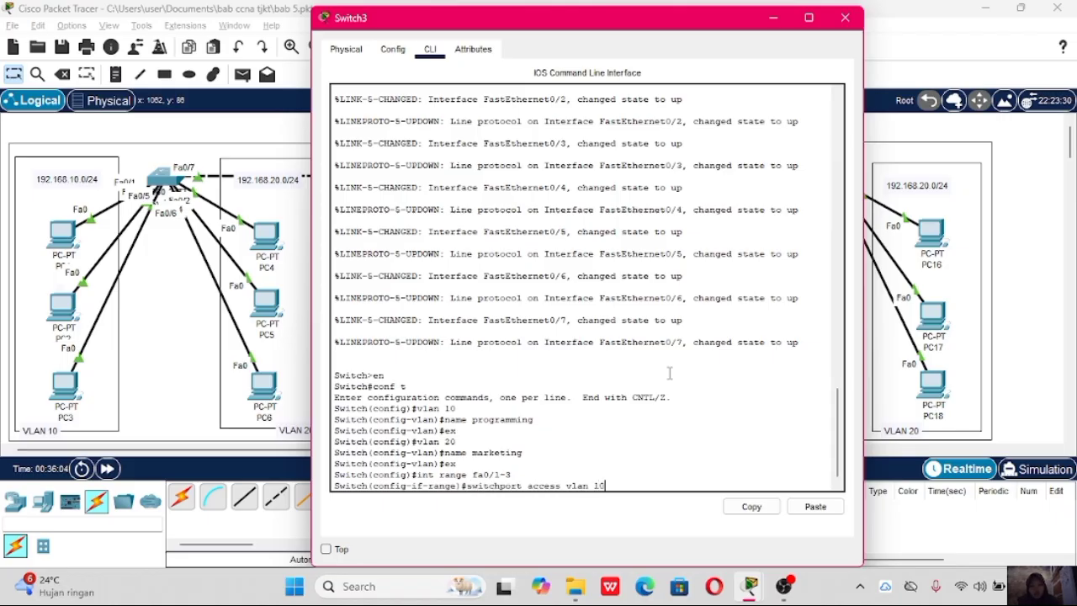
key("Return")
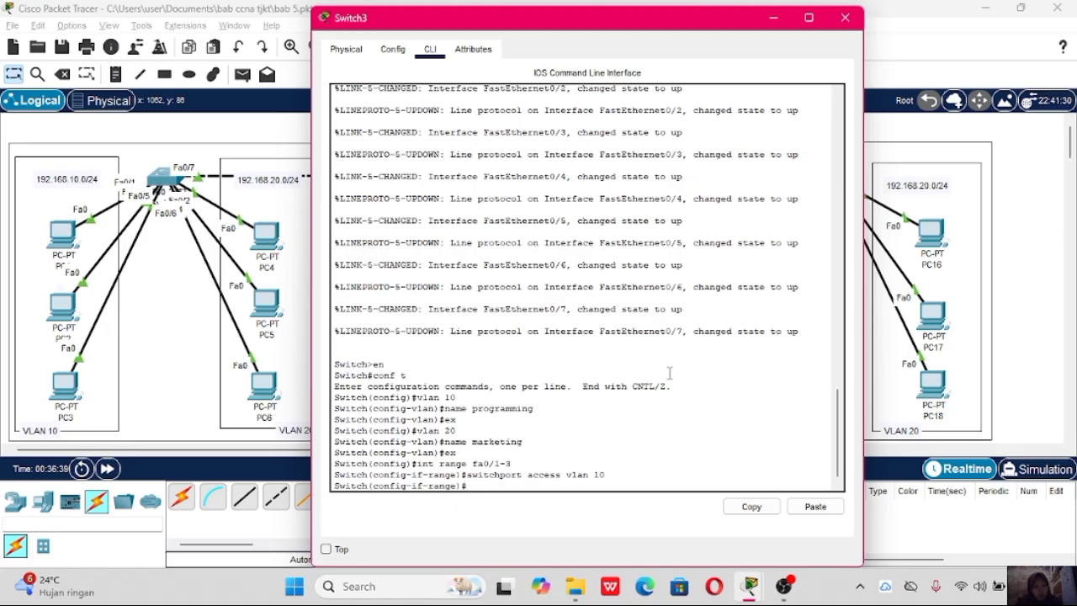
Assign Switch3's interface range fa0/4-6 to access VLAN 20 and exit the interface configuration.
type("int range")
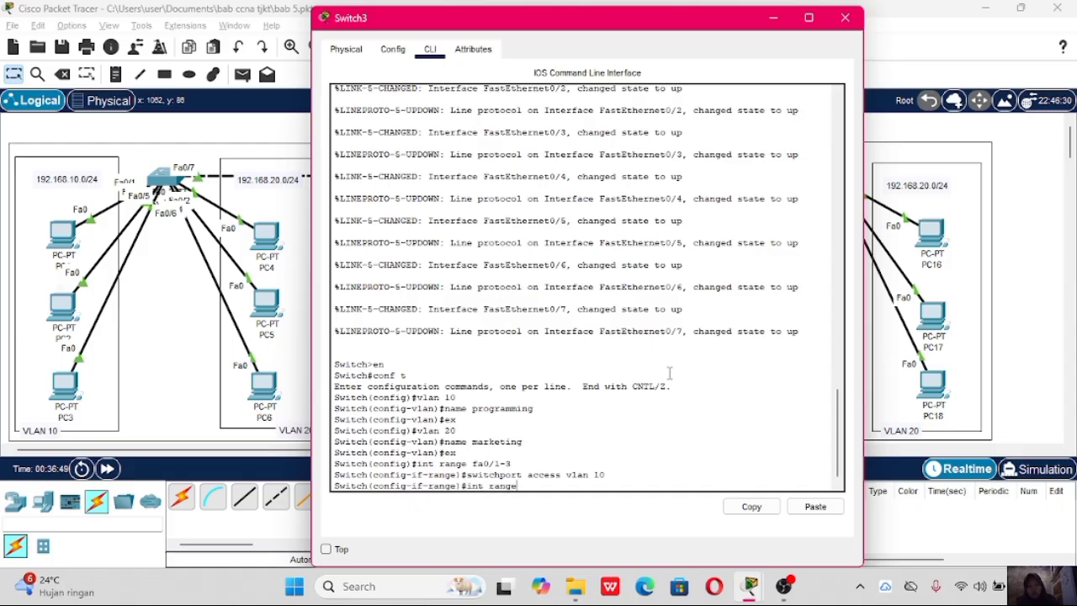
type(" fa0/4-6")
key("Return")
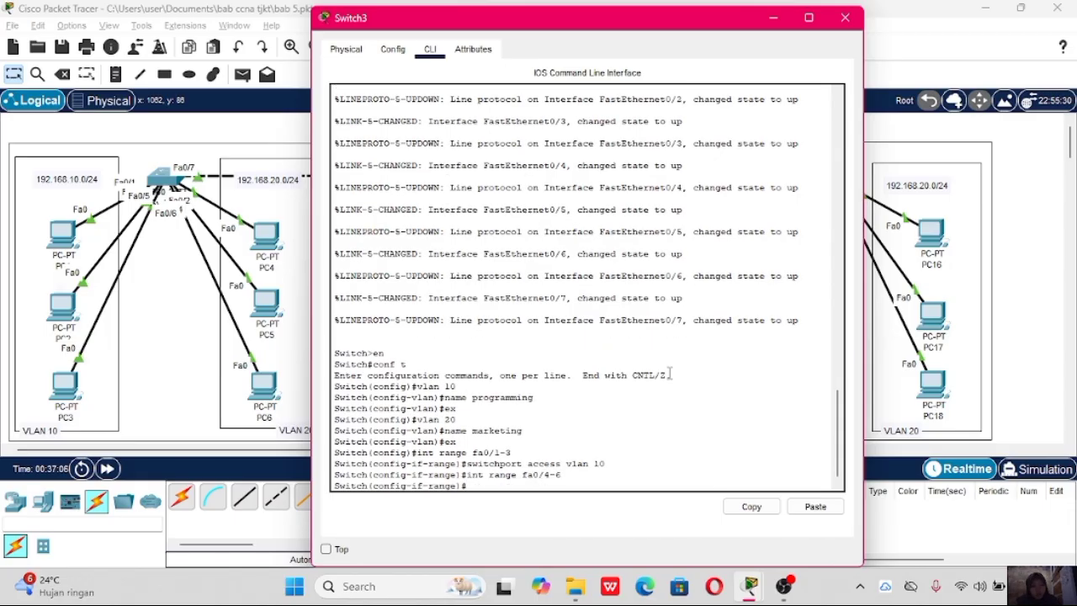
key("Up")
key("Up")
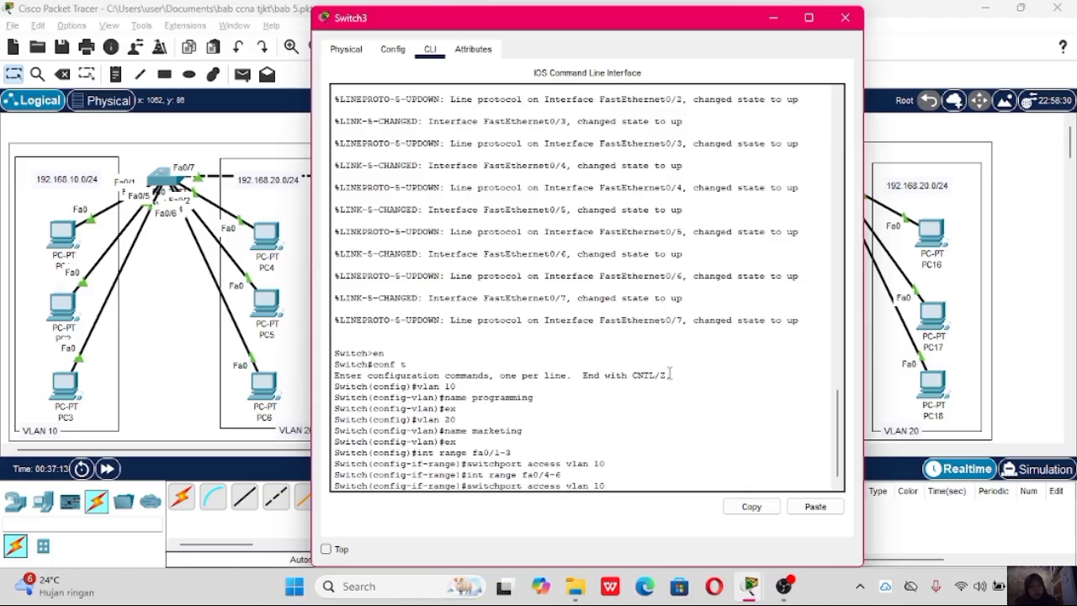
key("BackSpace")
type("20")
key("Return")
type("ex")
key("Return")
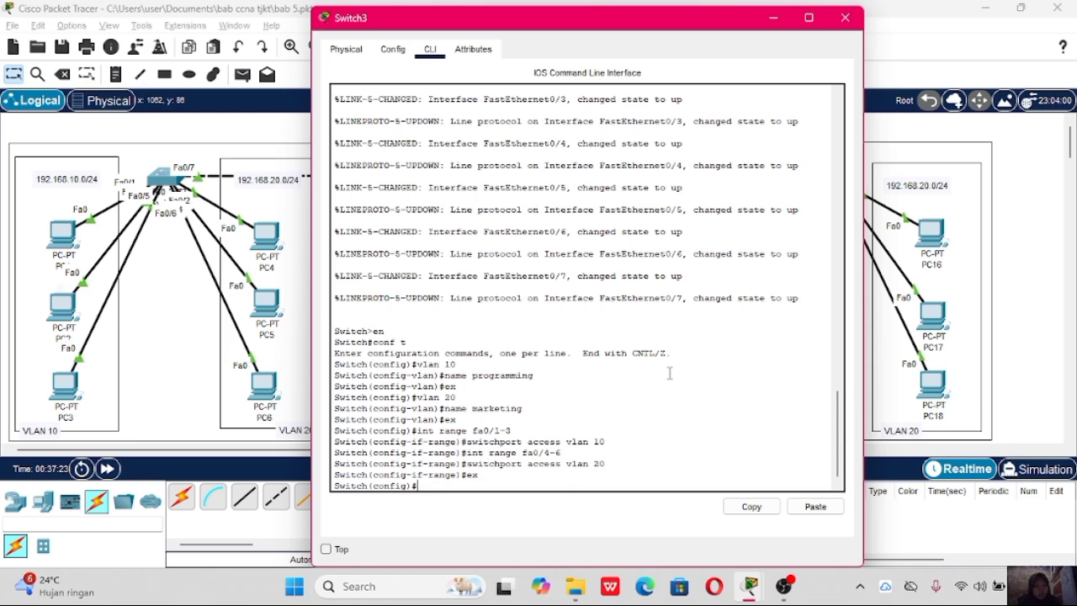
Check Switch3's VLAN port assignments with do show vlan brief, and close its window.
type("do show vlan br")
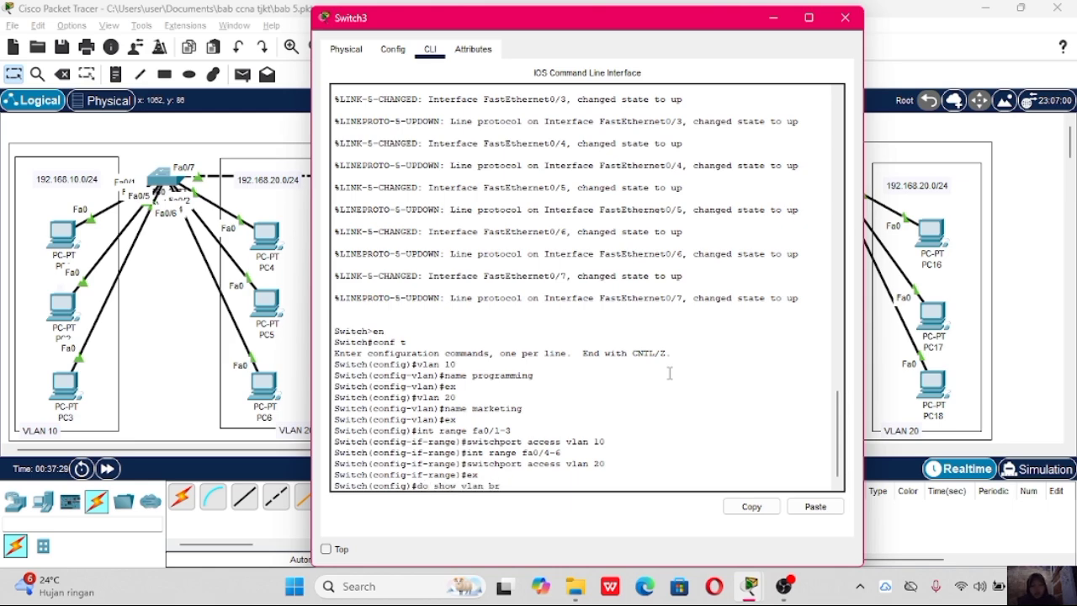
type("ief")
key("Return")
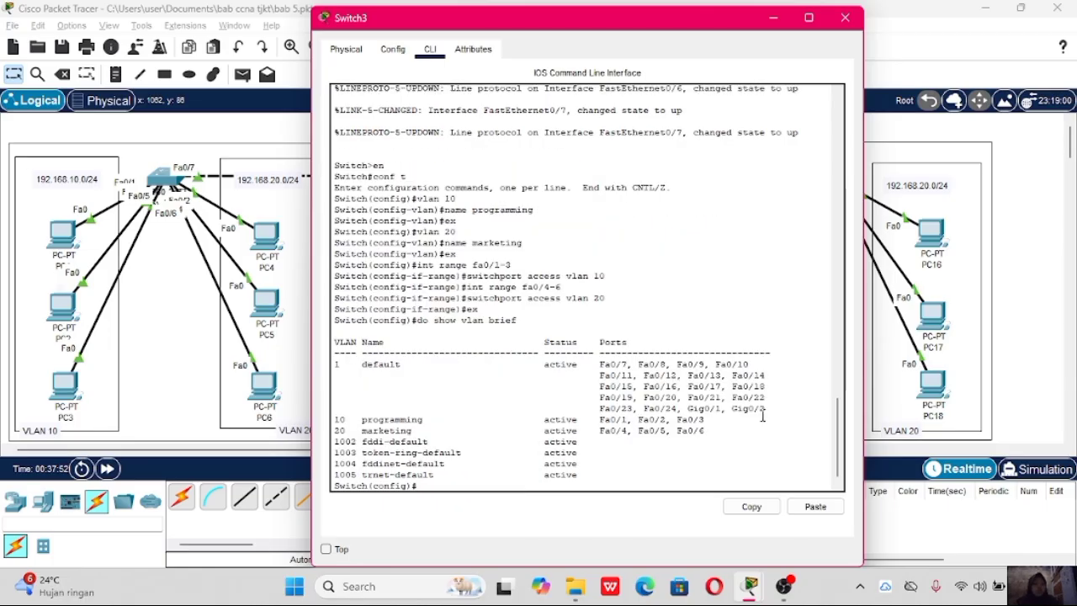
left_click(845, 17)
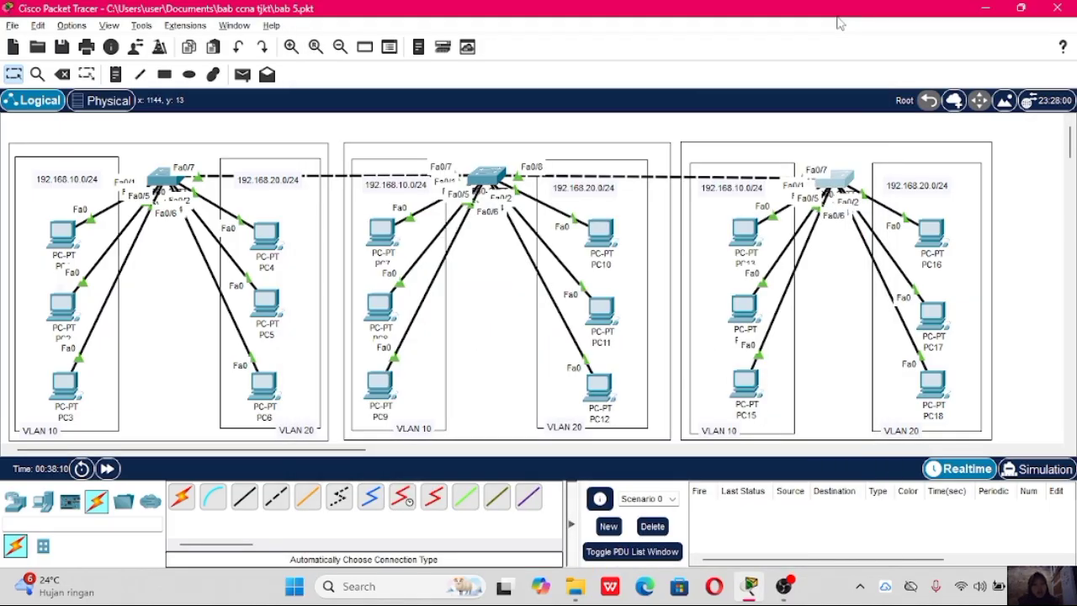
Open Switch2's command line and set interface fa0/8 to trunk mode with switchport mode trunk.
left_click(490, 176)
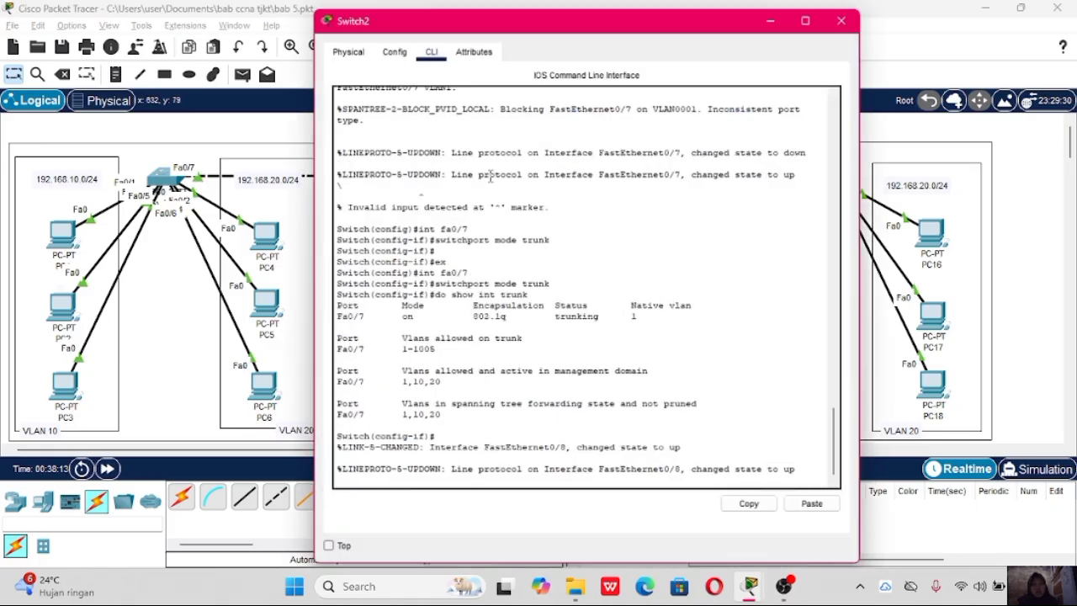
key("Return")
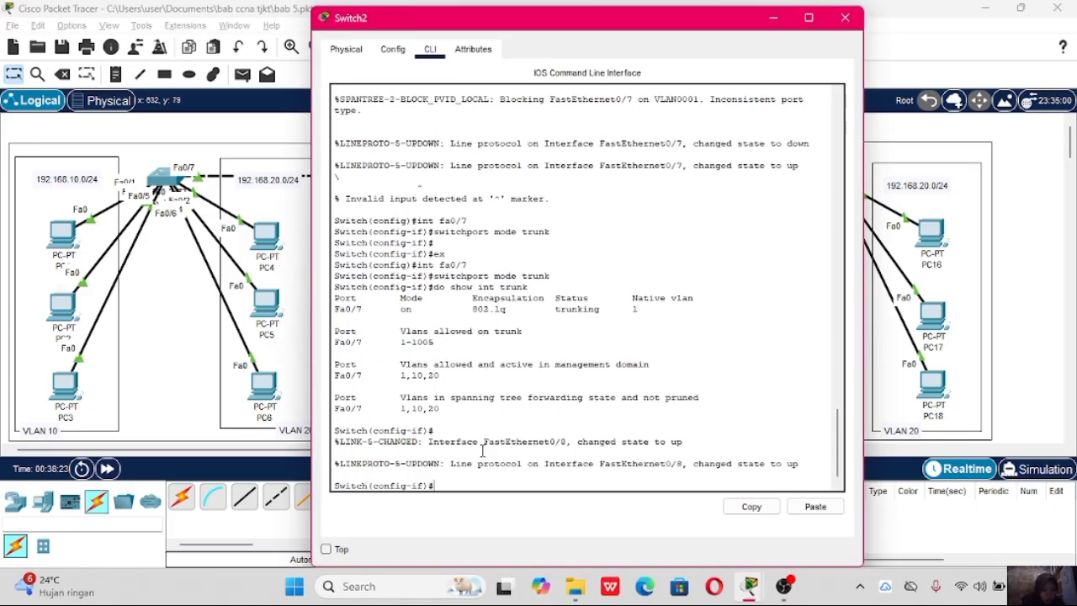
type("ex")
key("Return")
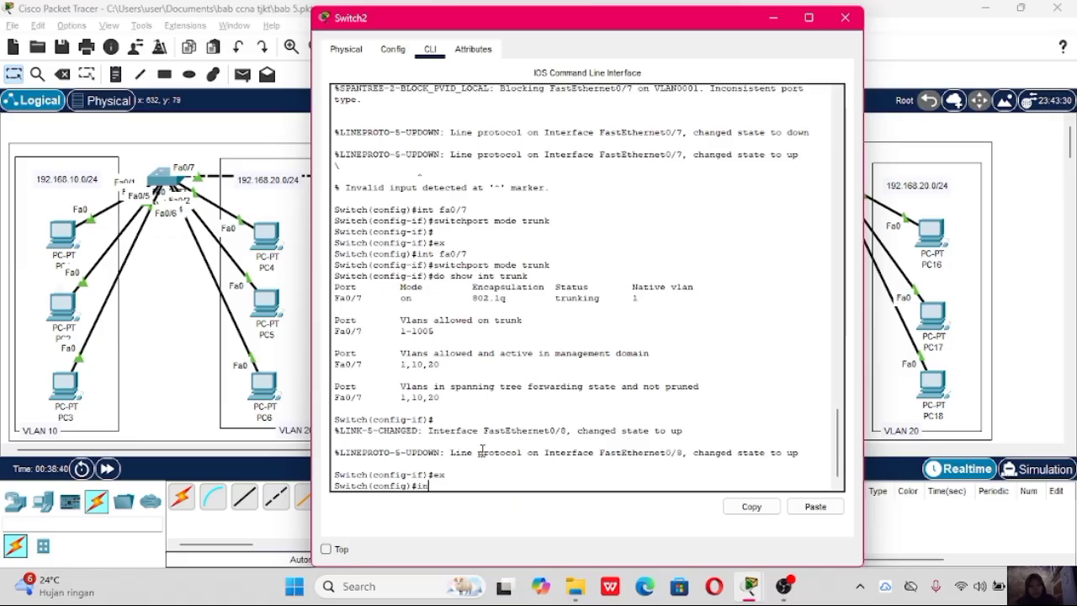
type("int fa0/8")
key("Return")
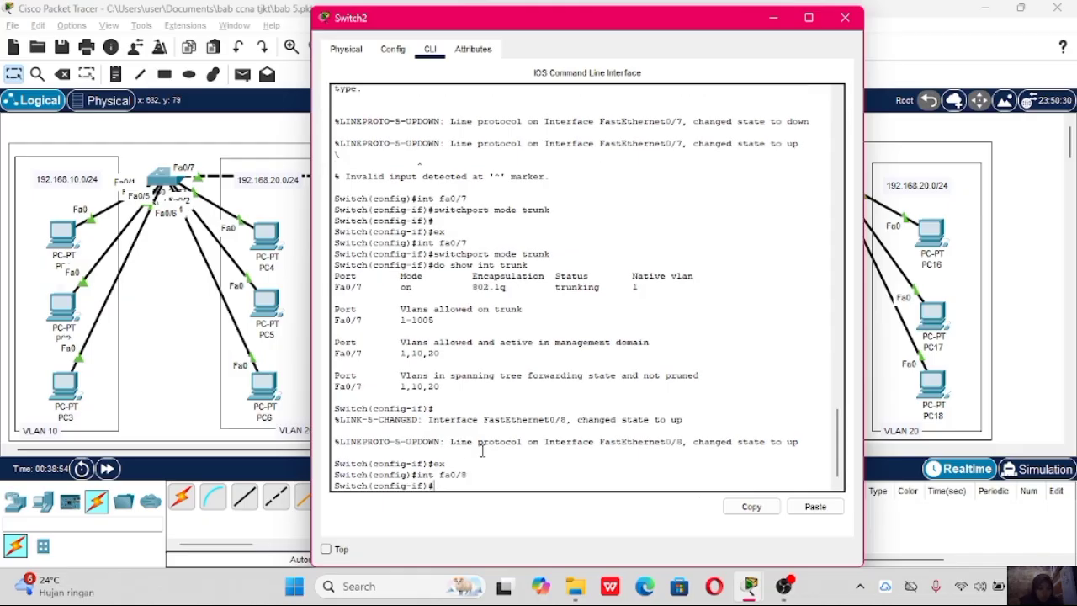
type("switch")
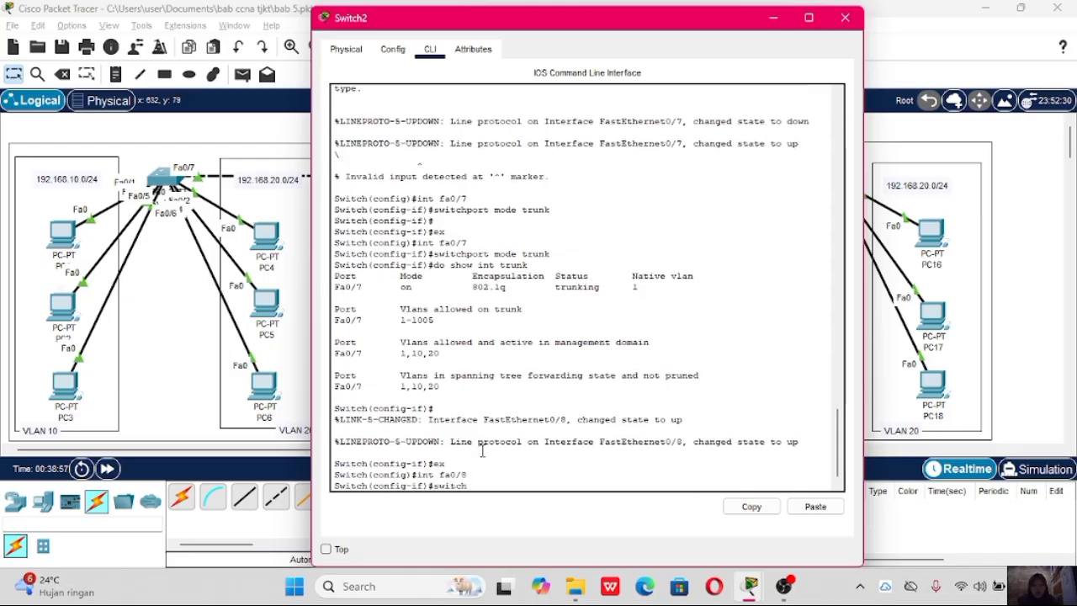
type("port mode trunk")
key("Return")
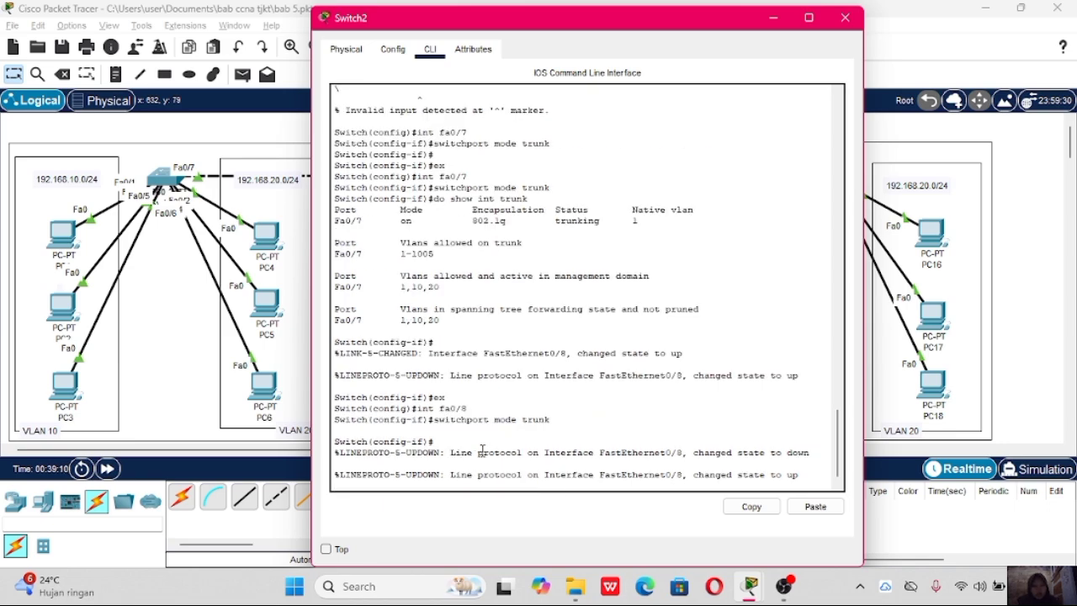
Check the Fa0/8 entry among Switch2's trunks with do show int trunk, and close the switch's window.
key("Return")
type("do show ")
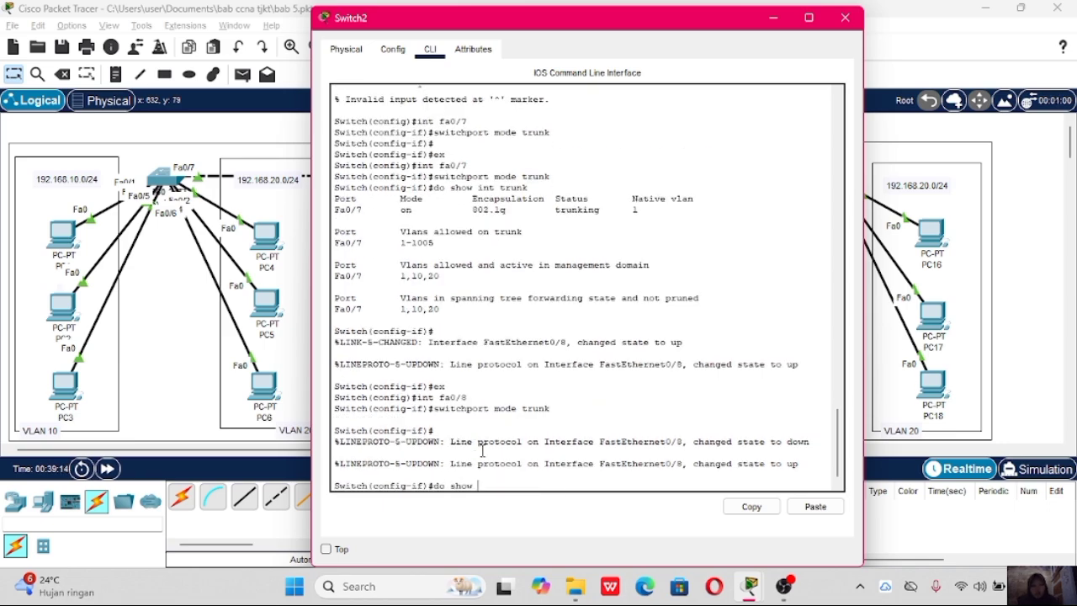
type("int trunk")
key("Return")
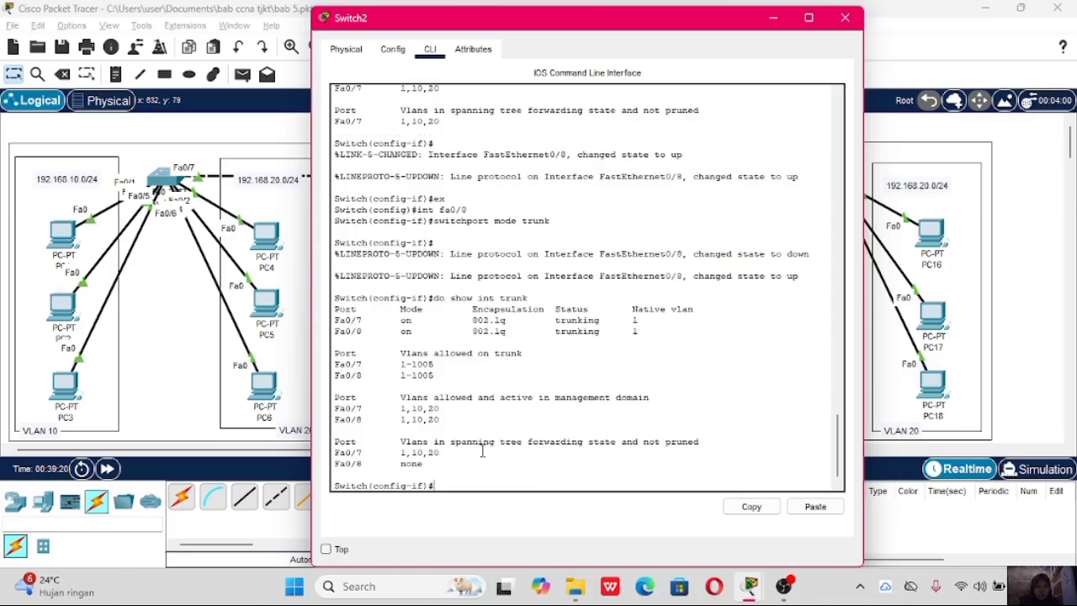
left_click_drag(335, 326, 658, 330)
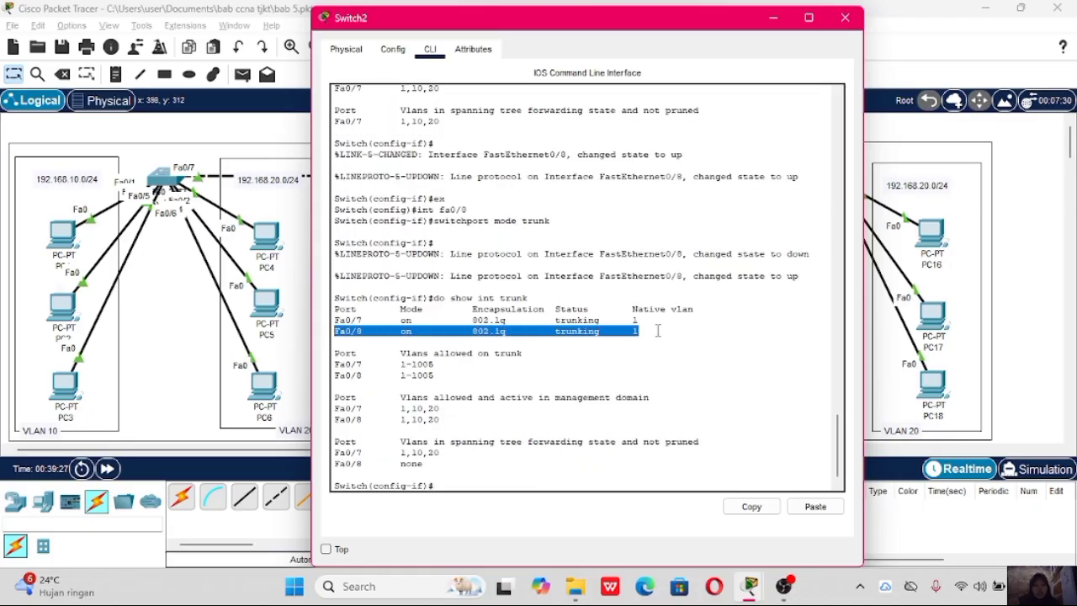
left_click(658, 331)
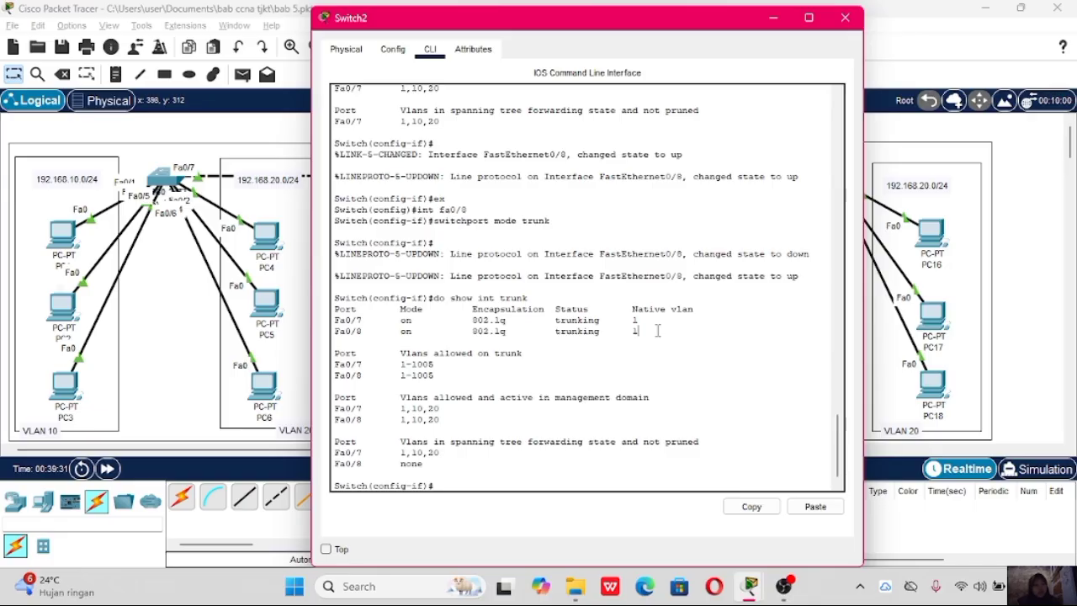
left_click(843, 23)
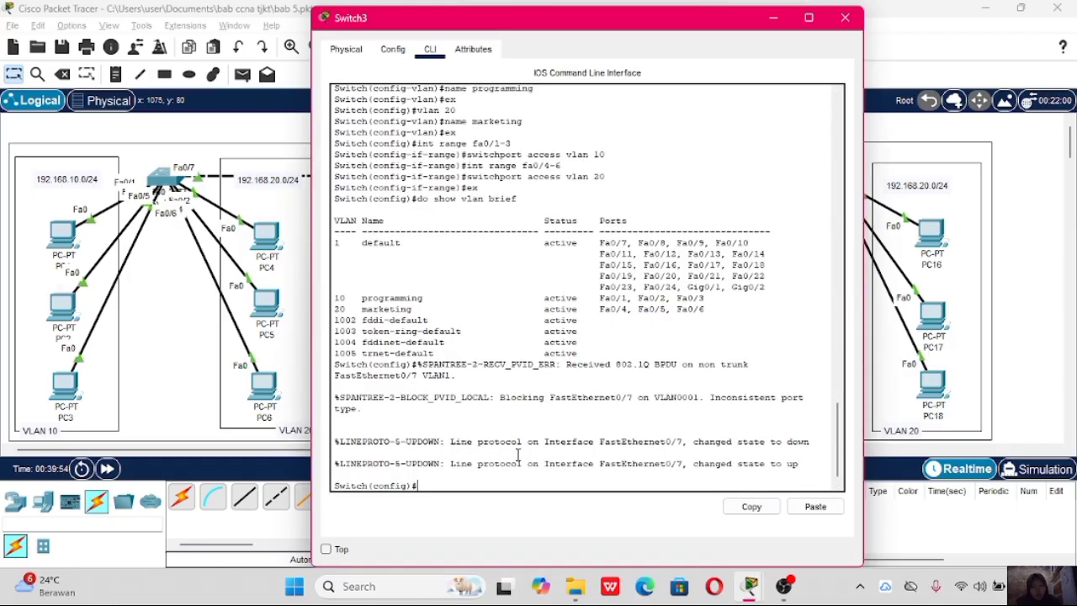
On Switch3, set interface fa0/7 to trunk mode with switchport mode trunk.
type("nt fa0/7")
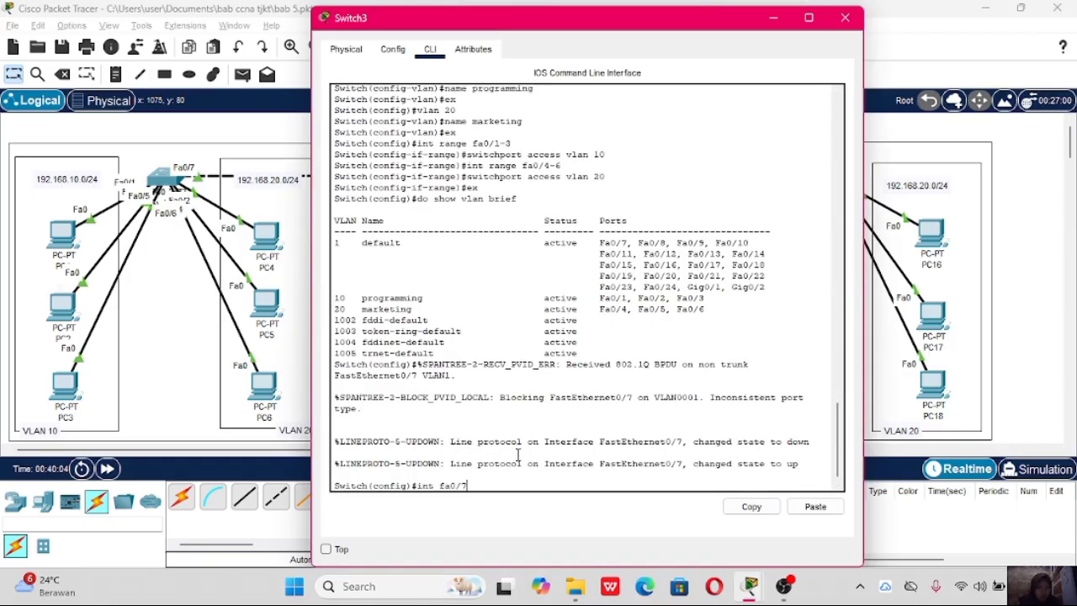
key("Return")
type("switchpor")
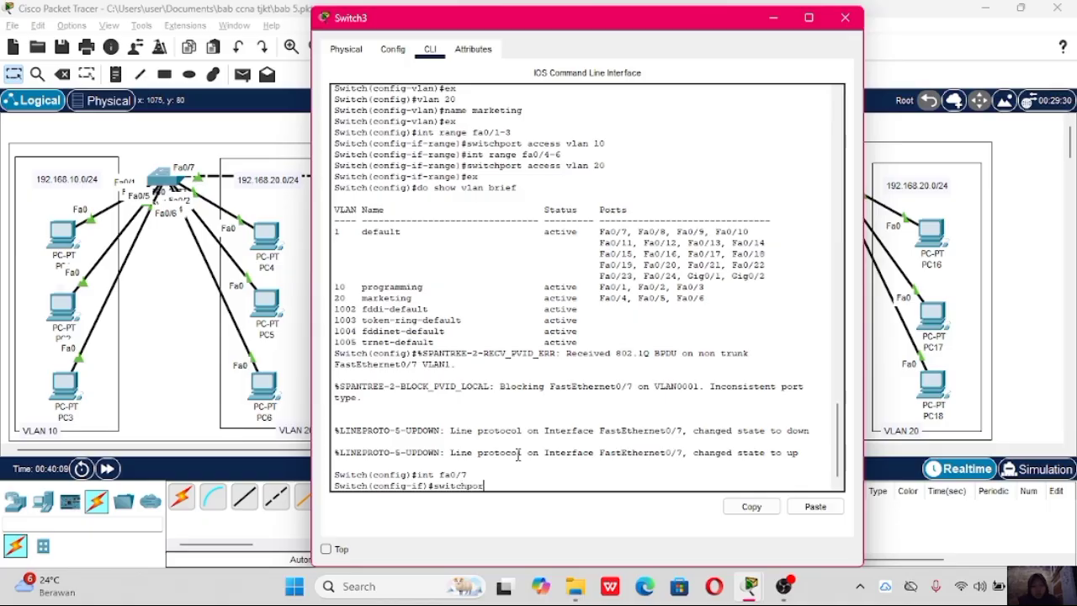
type("t mode trunk")
key("Return")
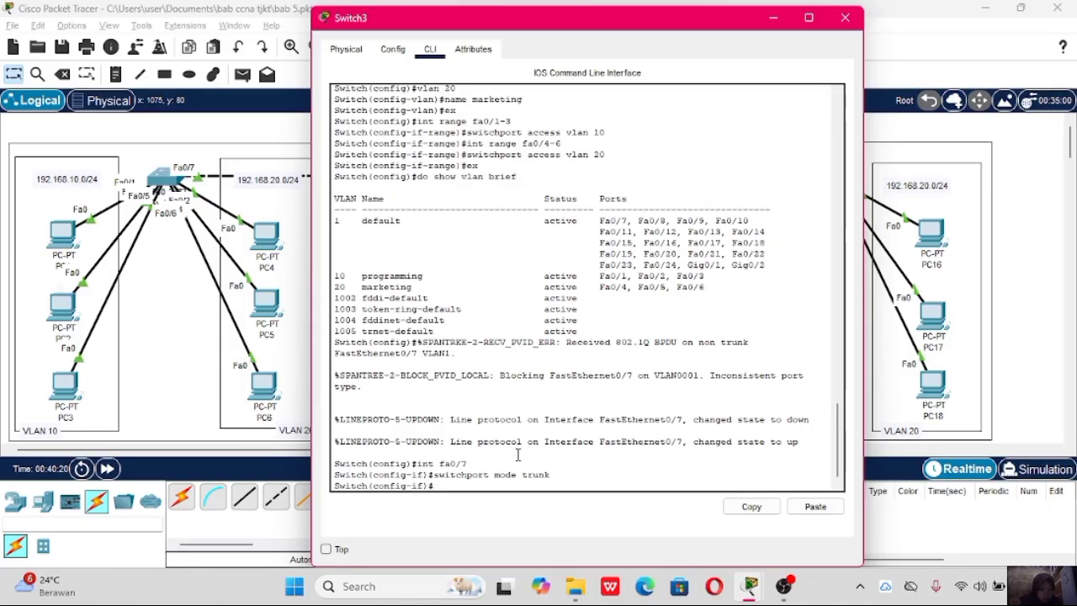
Check the Fa0/7 trunk entry on Switch3 with do show int trunk.
type("do show int trunk")
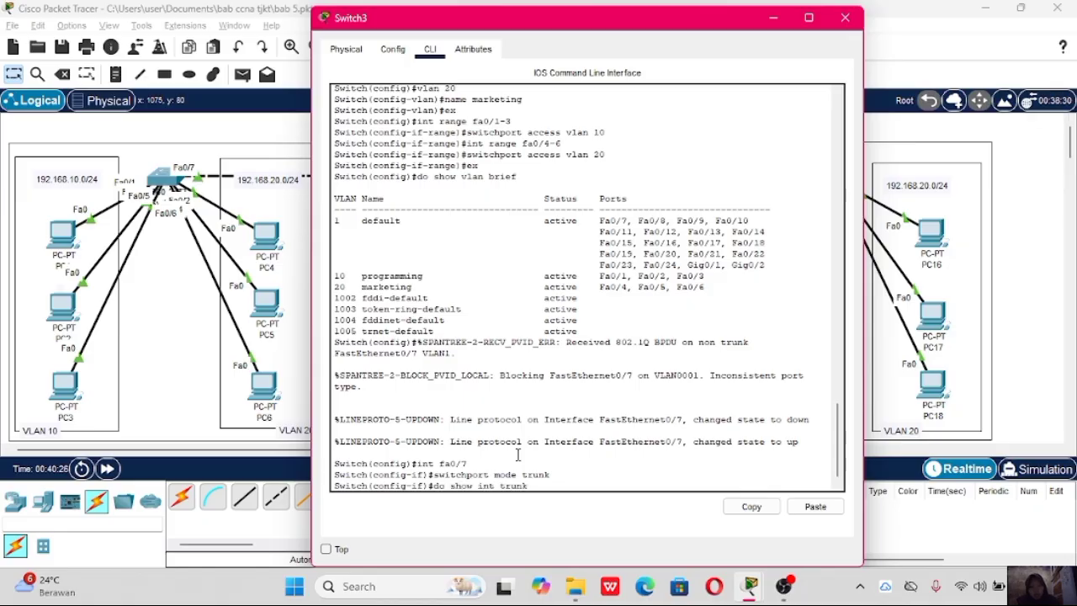
key("Return")
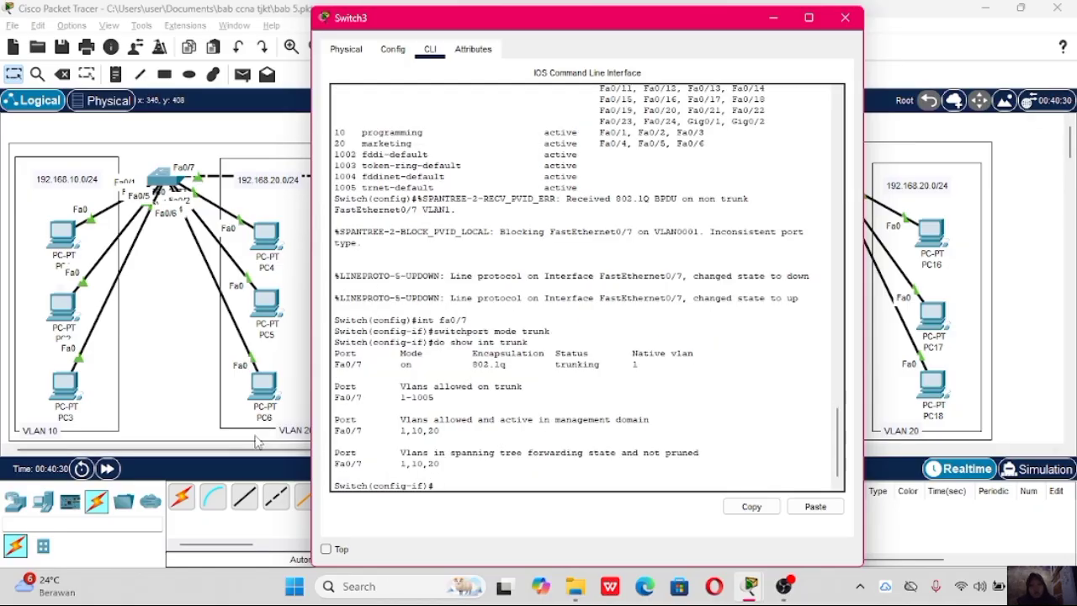
left_click_drag(334, 365, 680, 365)
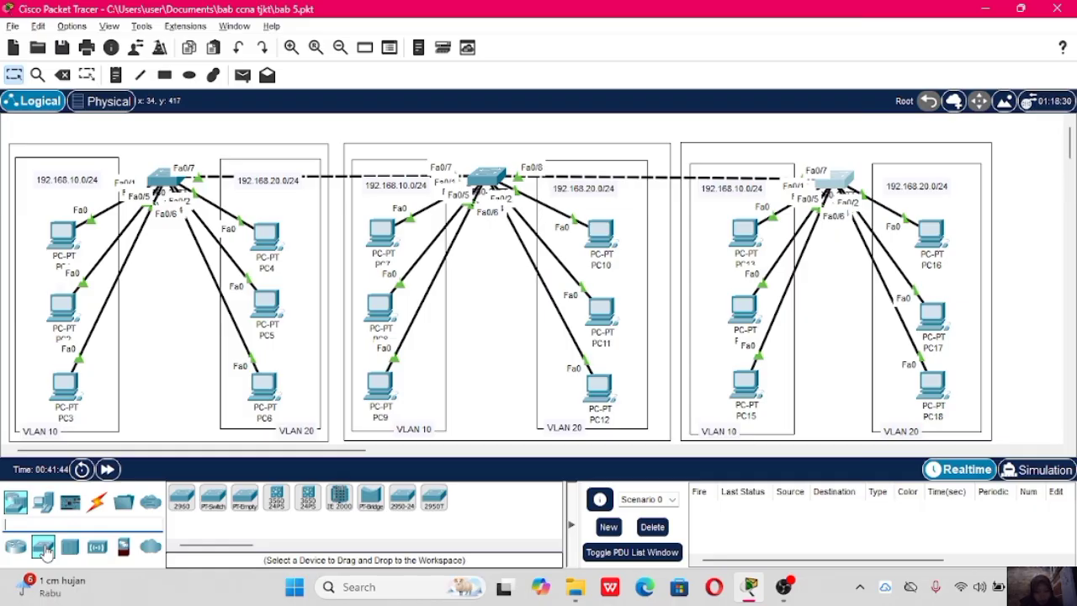
Add a 3560-24PS multilayer switch beside the third switch group and link it to Switch3 with an automatically chosen connection.
left_click(277, 497)
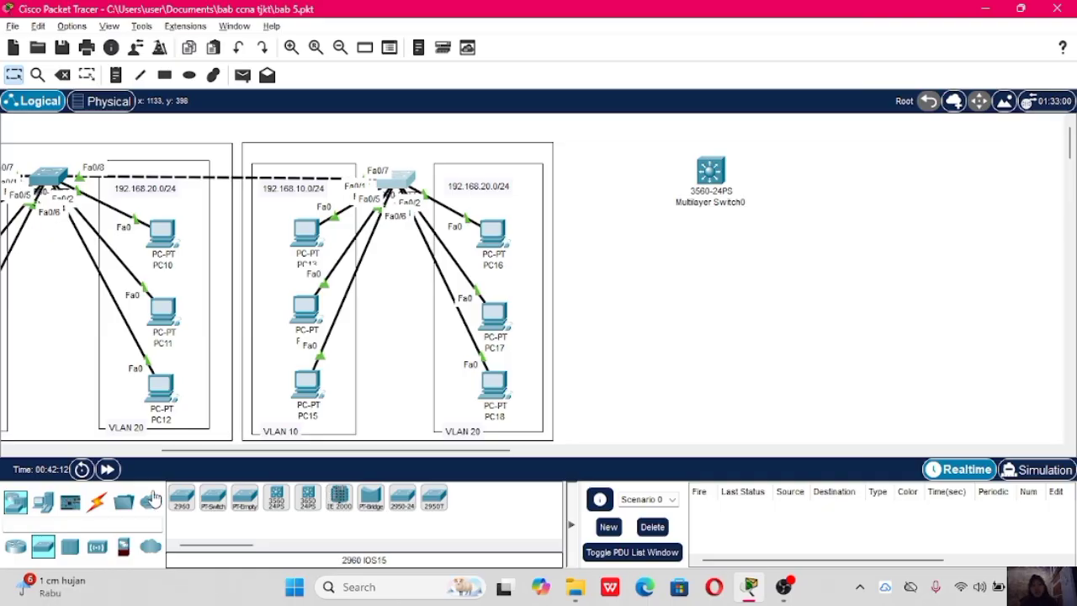
left_click(96, 502)
left_click(181, 497)
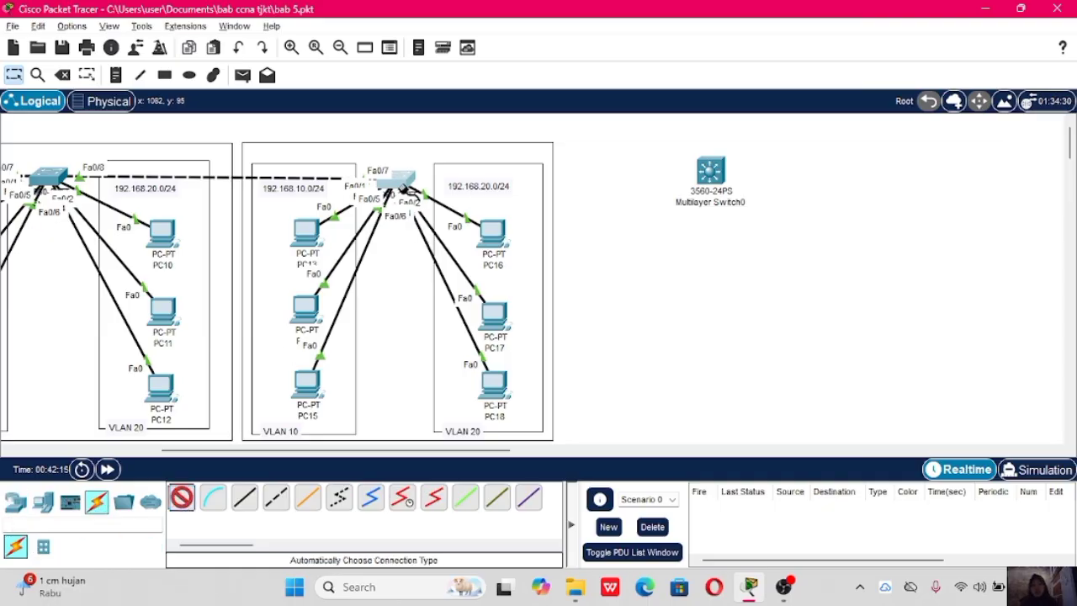
left_click(394, 182)
left_click(714, 173)
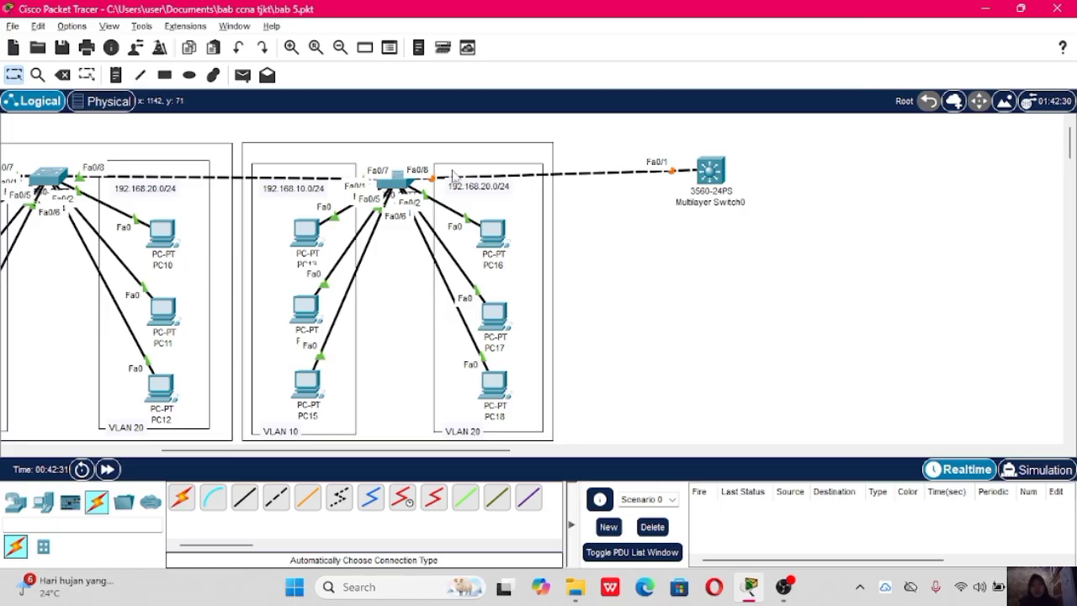
Open Switch3's command line and set interface fa0/8 to trunk mode with switchport mode trunk.
left_click(390, 178)
key("Return")
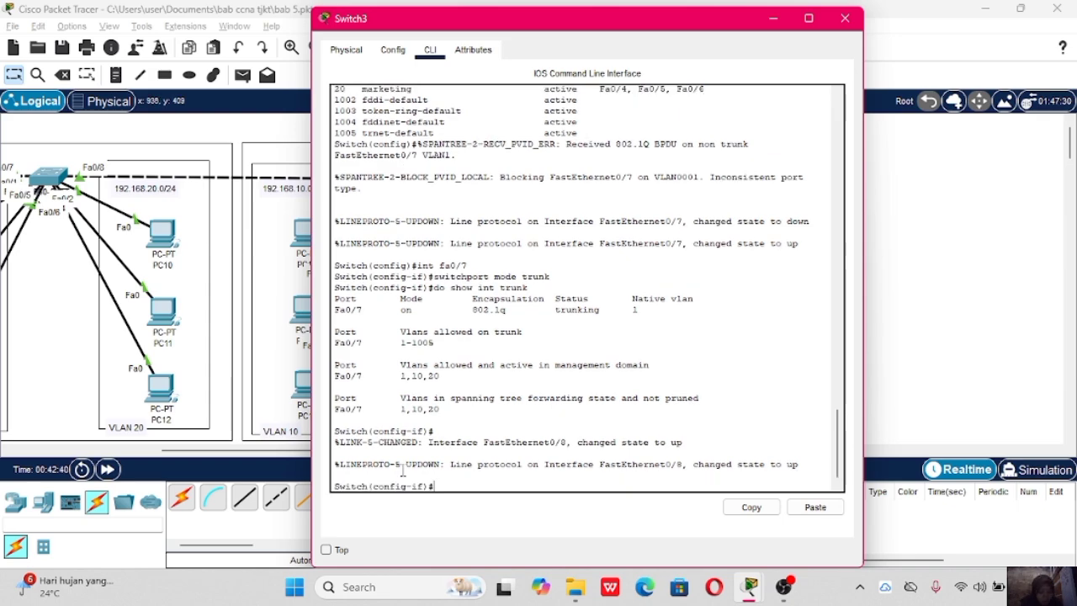
type("ex")
key("Return")
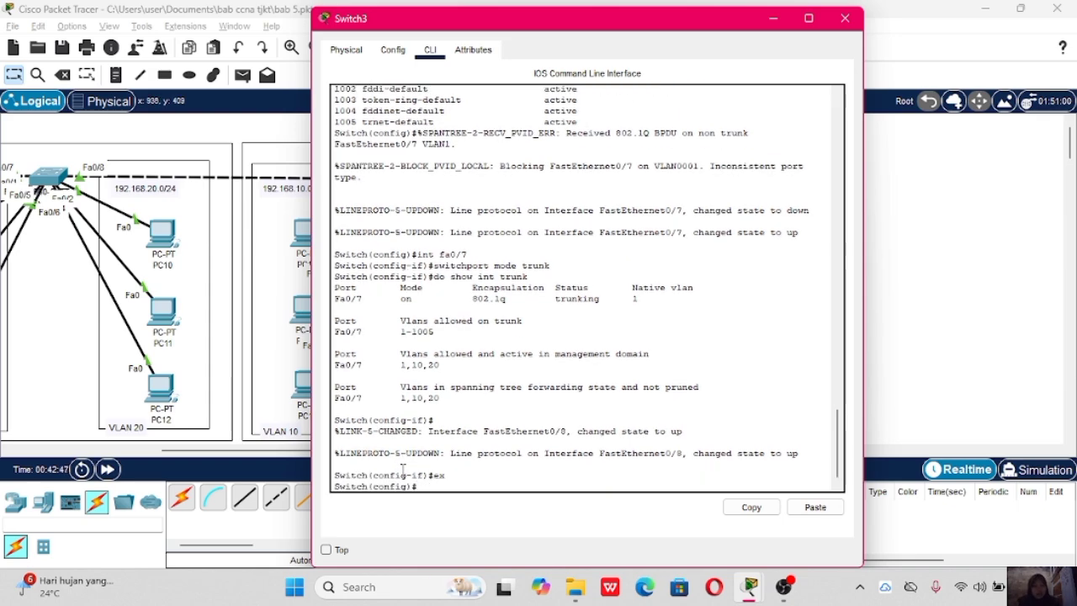
type("int ")
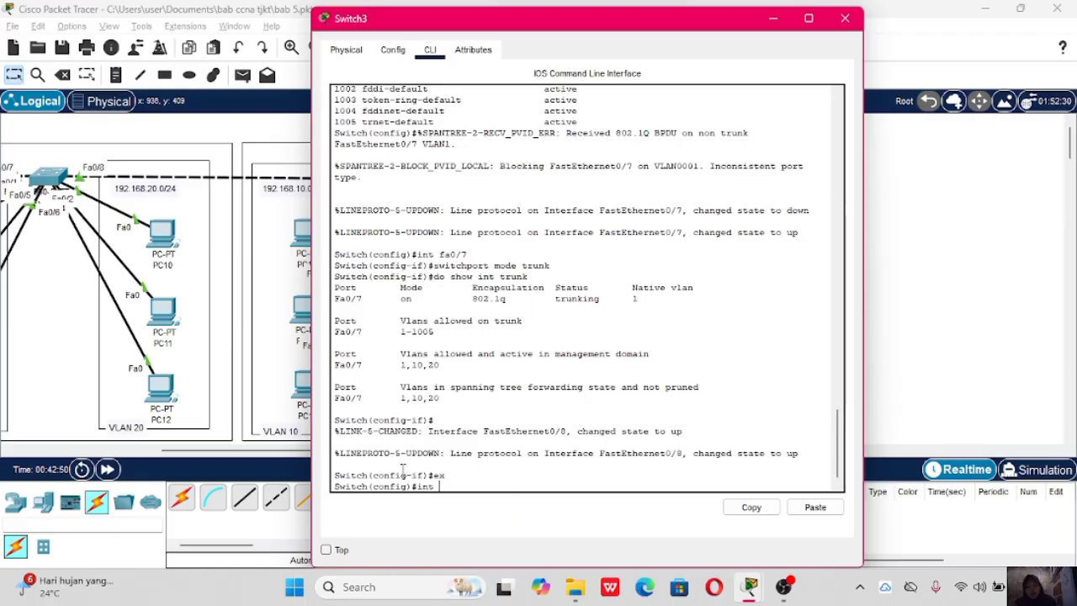
type("fa0/")
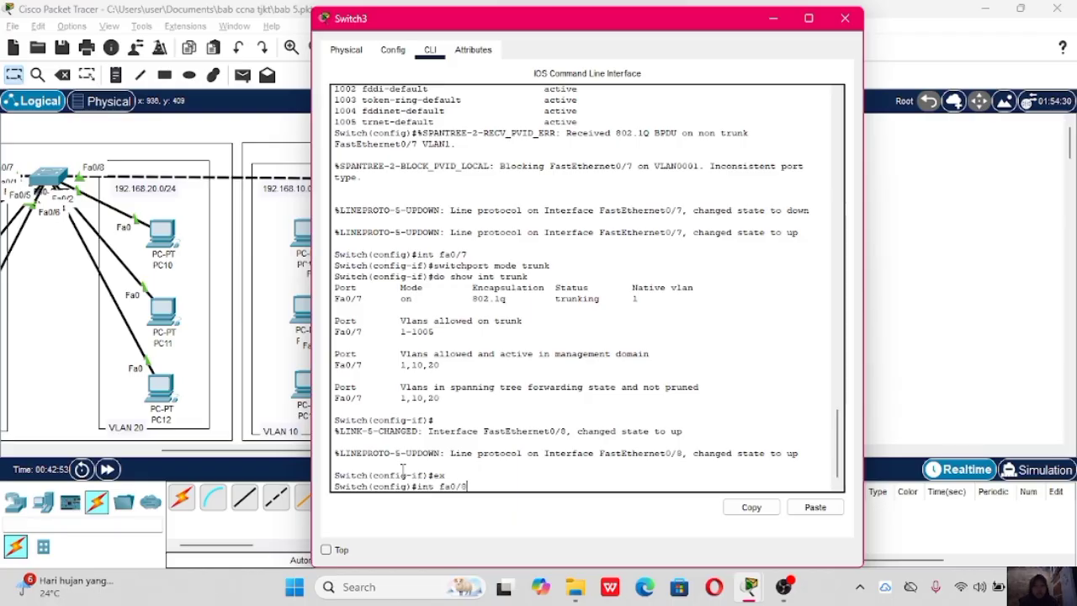
type("8")
key("Return")
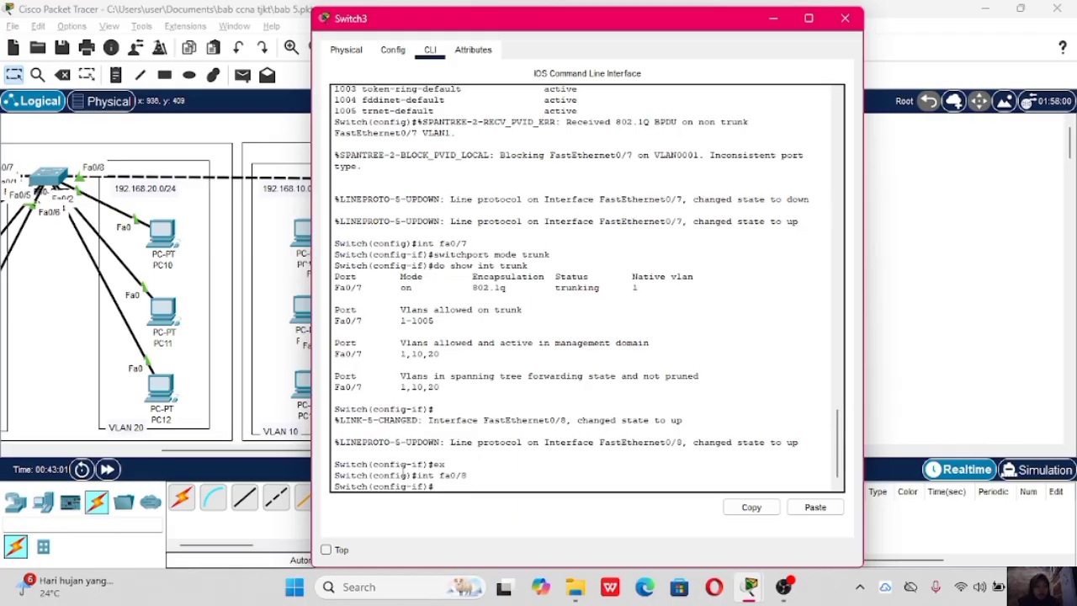
type("switch")
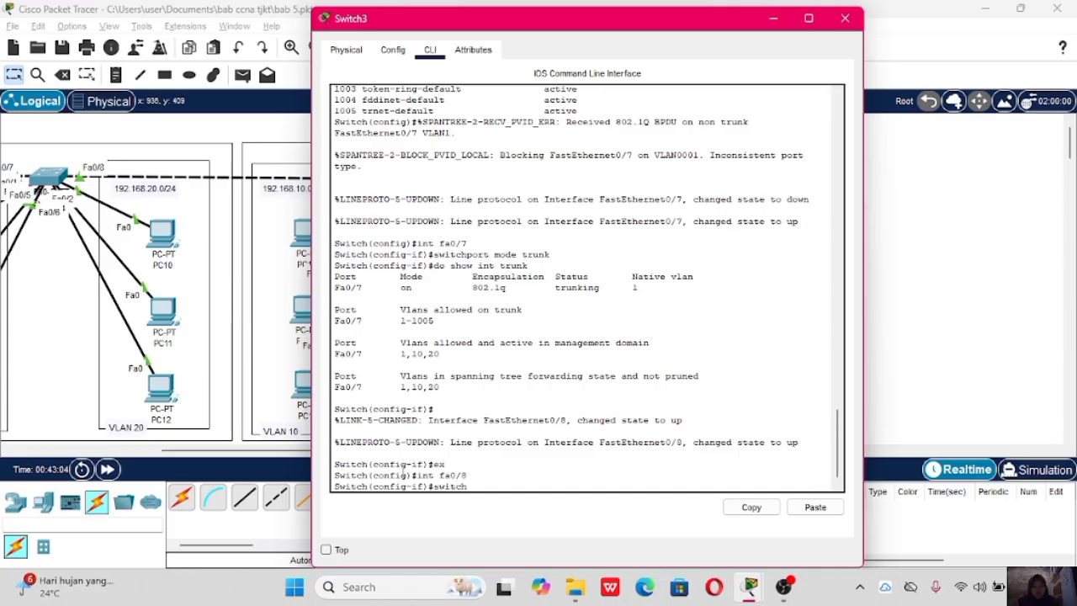
type("port mode trunk")
key("Return")
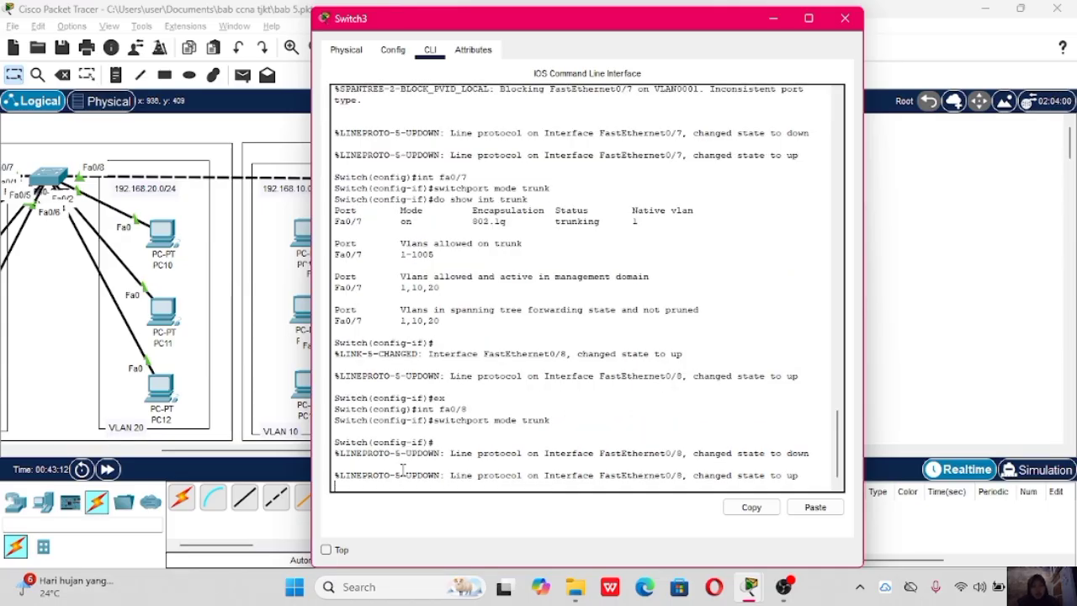
key("Return")
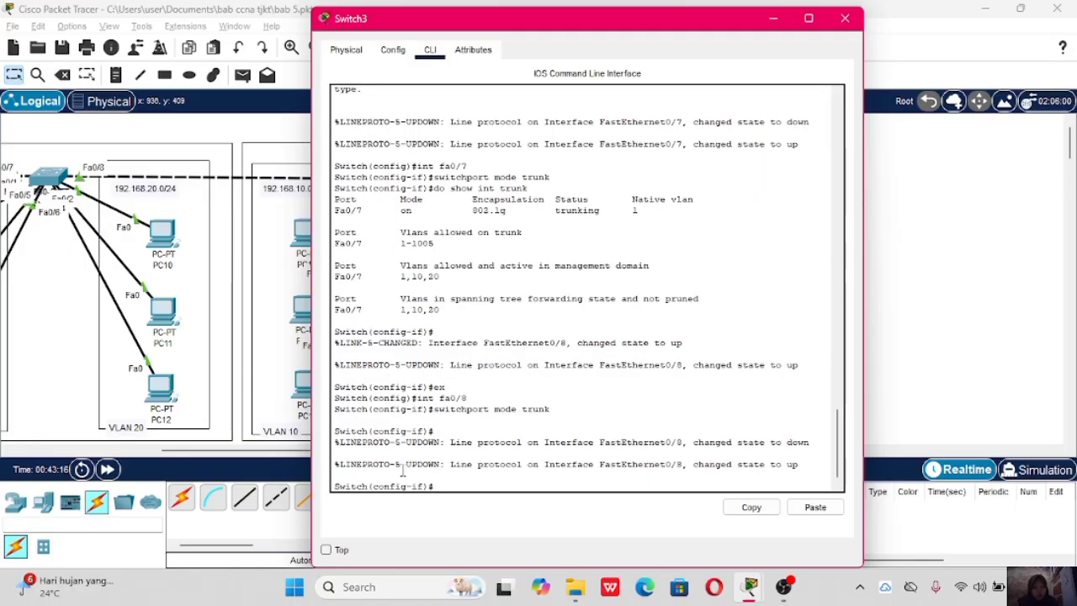
Check the Fa0/7 and Fa0/8 trunk entries on Switch3 with do show int trunk, and close the switch's window.
type("do show int trunk")
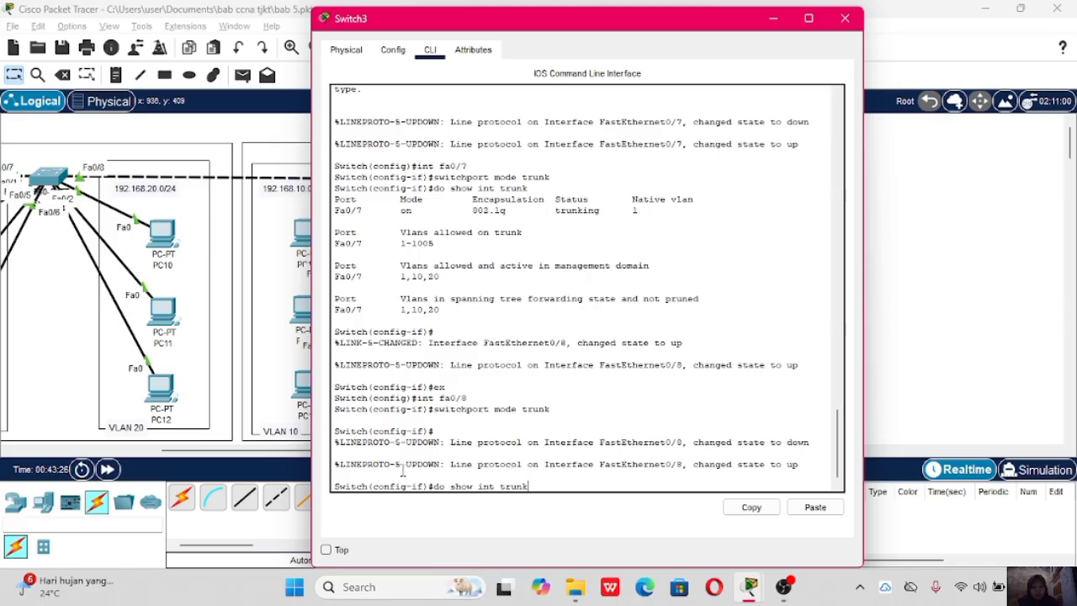
key("Return")
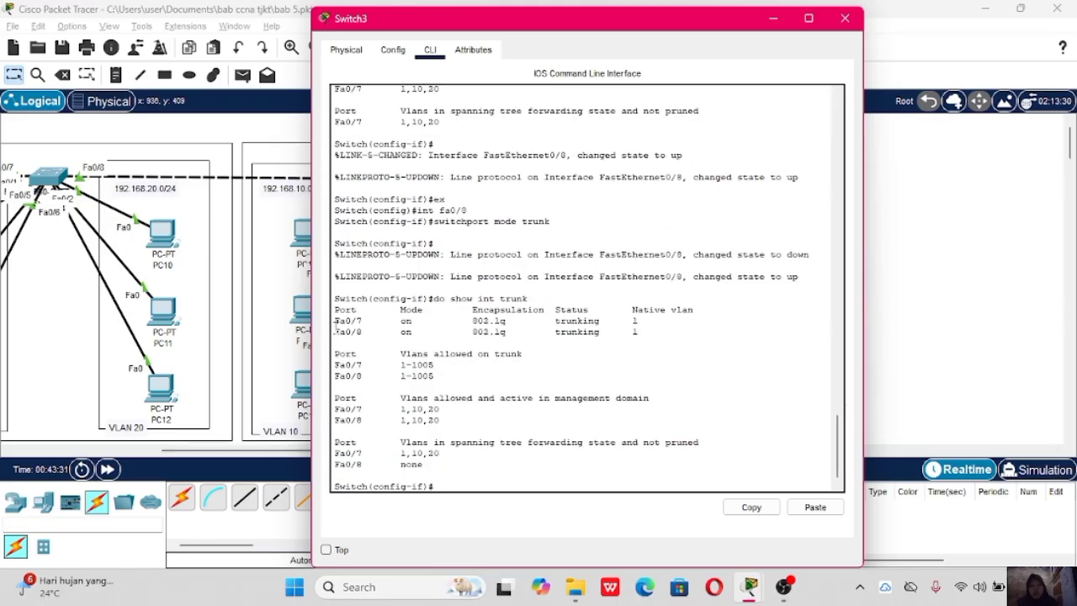
left_click_drag(336, 331, 646, 334)
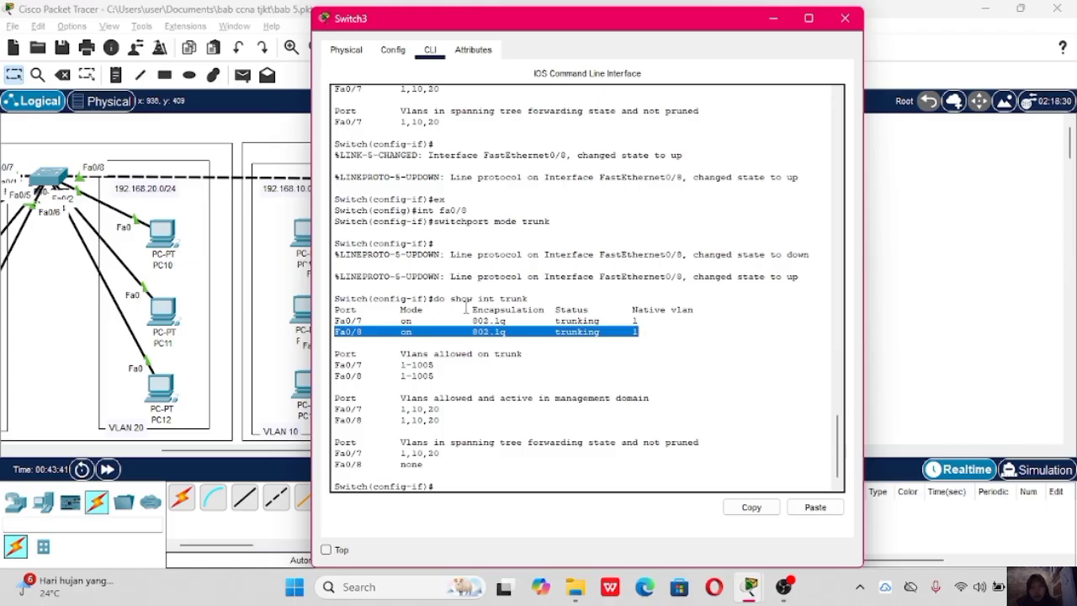
left_click_drag(336, 318, 648, 337)
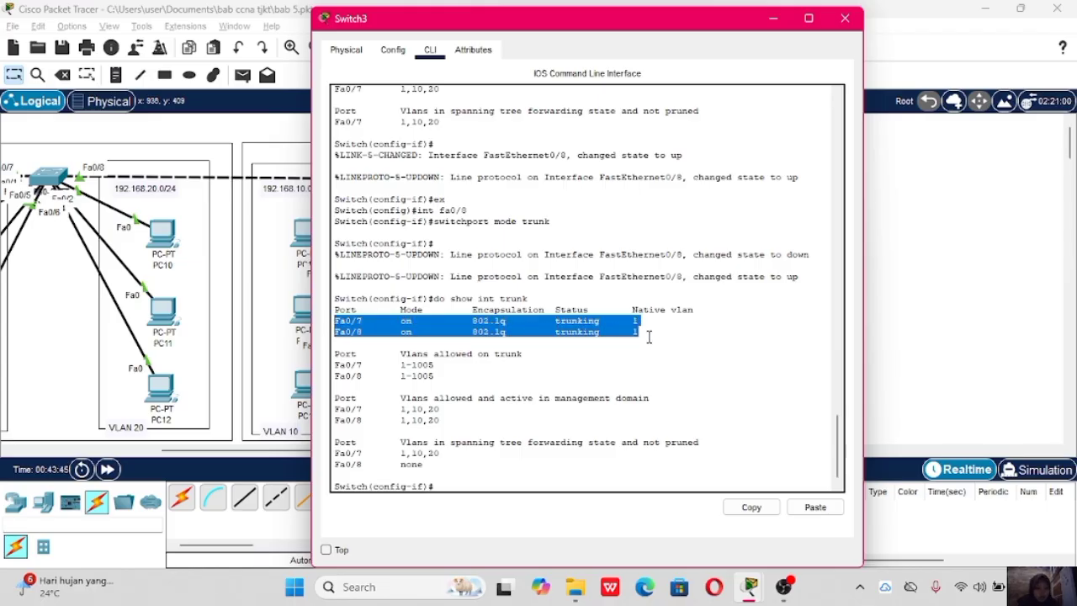
left_click(844, 18)
Open Multilayer Switch0's command line, decline the initial configuration dialog, and enter configuration mode for interface fa0/1.
left_click(711, 171)
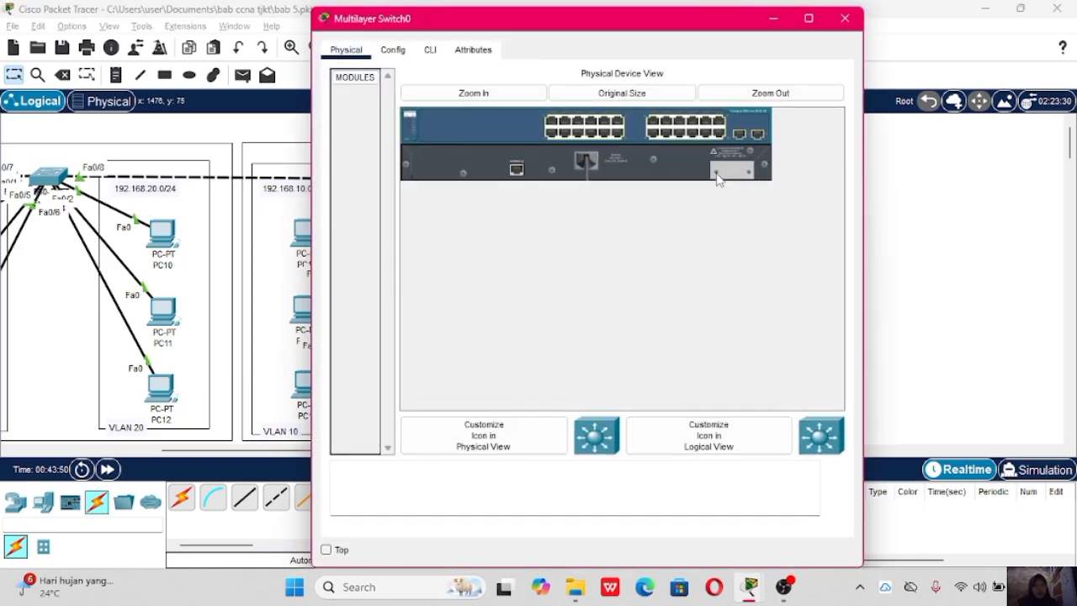
left_click(430, 51)
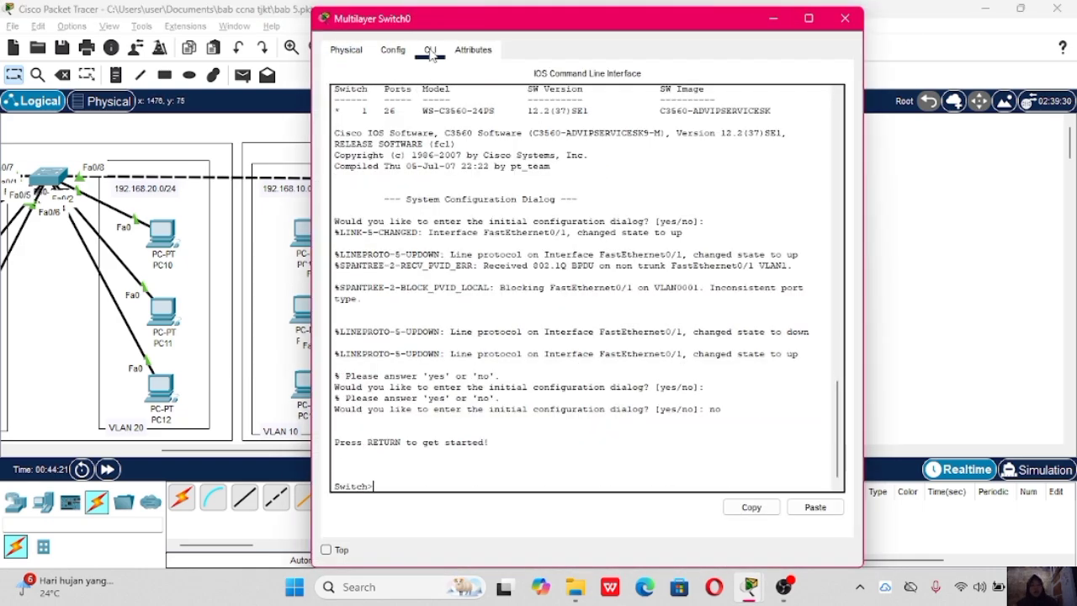
type("en")
key("Return")
type("conf t")
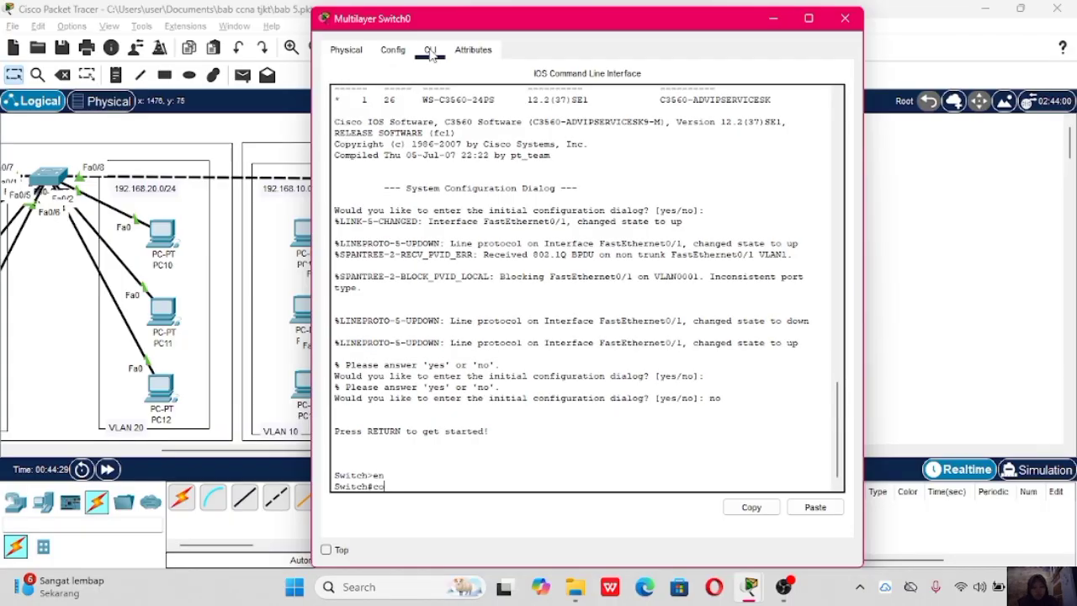
key("Return")
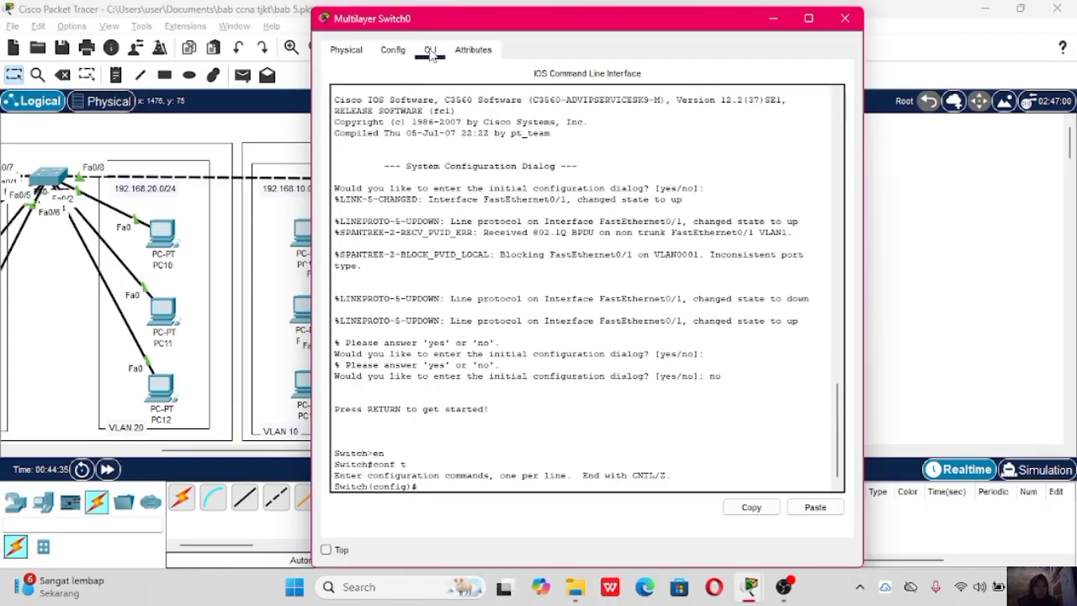
type("int fa0/1")
key("Return")
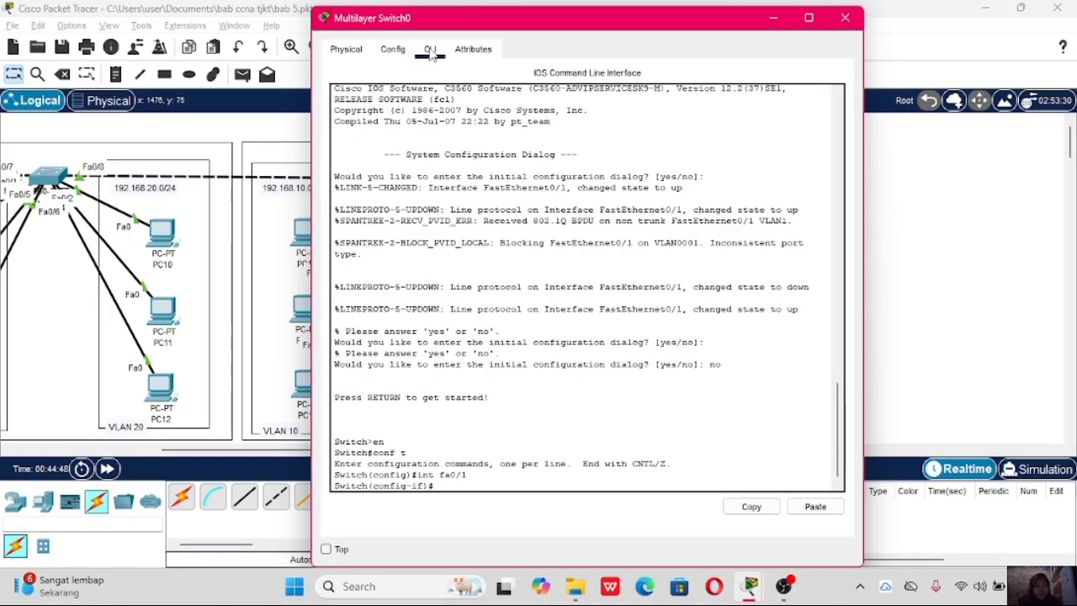
Try to put the multilayer switch's fa0/1 into trunk mode with switchport mode trunk, and close its window.
type("switc")
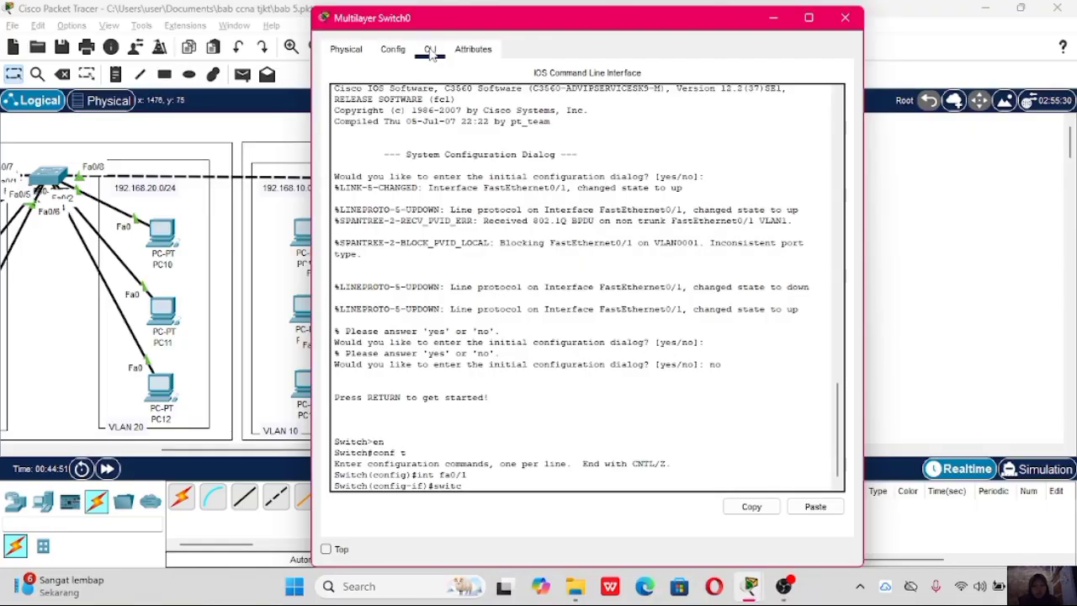
type("hport mode trunk")
key("Return")
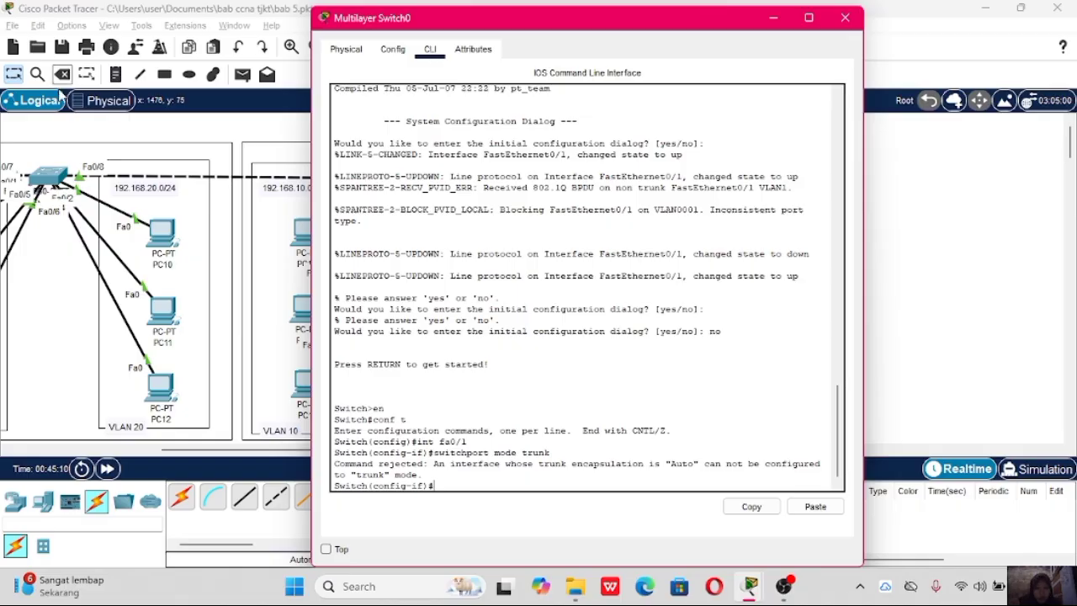
left_click_drag(336, 462, 426, 464)
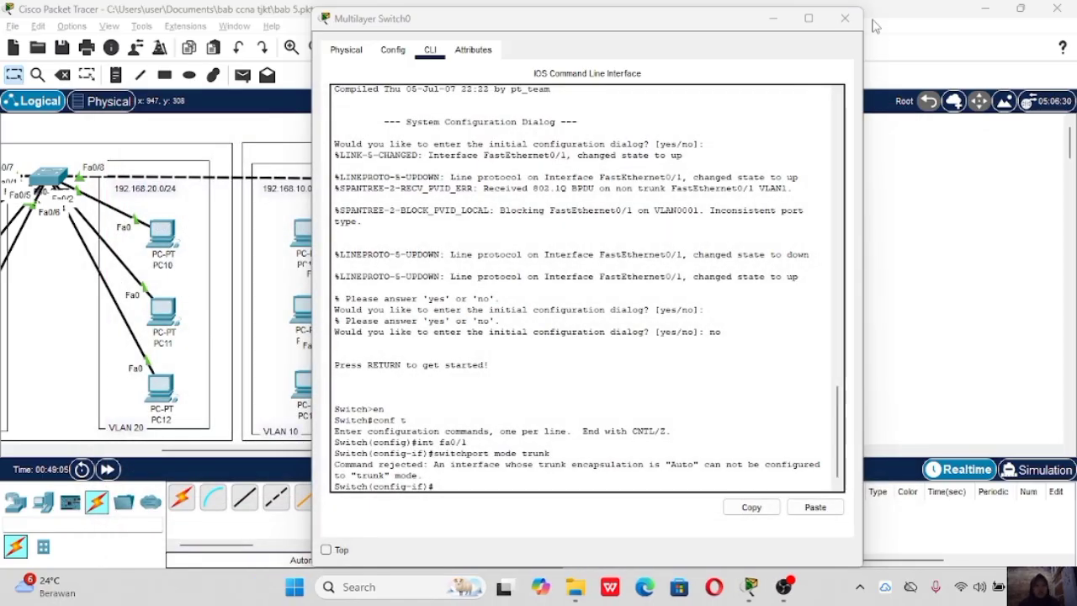
left_click(845, 18)
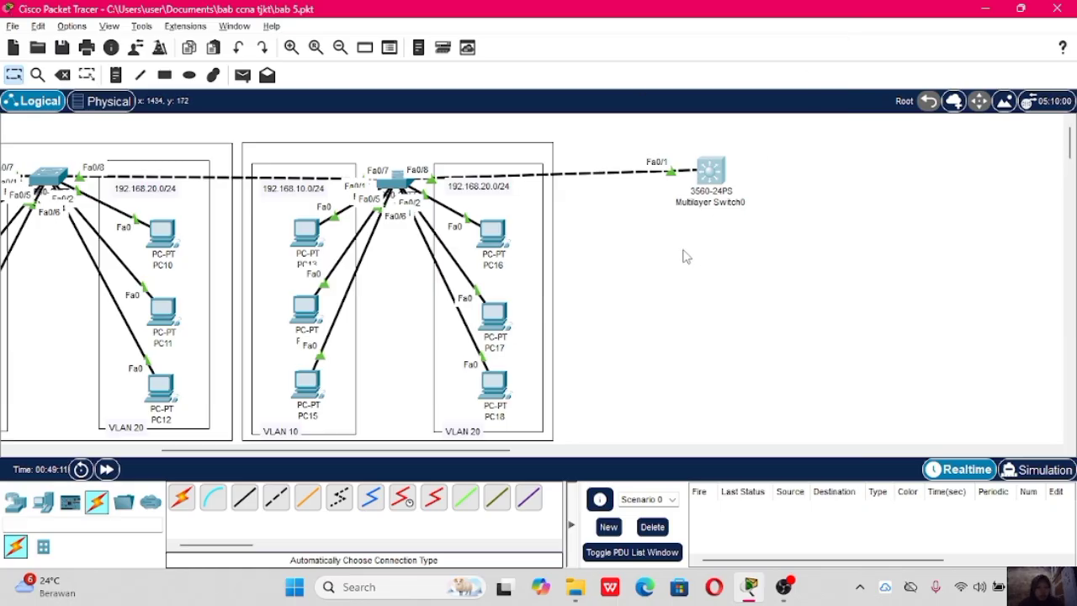
Reopen Multilayer Switch0 and set fa0/1's encapsulation with switchport trunk encapsulation dot1q.
scroll(686, 256, "left", 5)
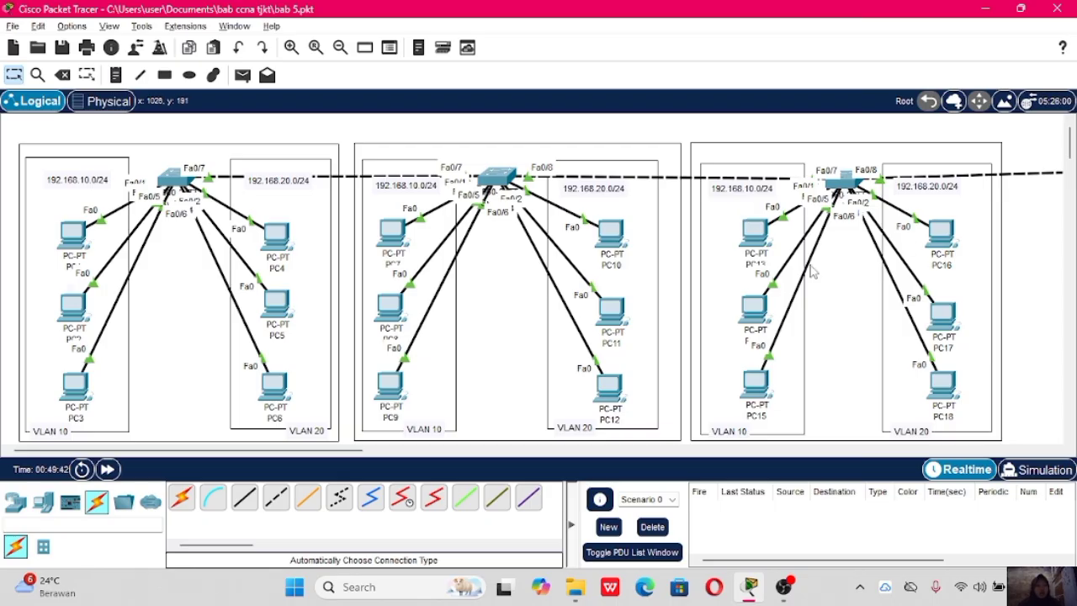
scroll(812, 271, "right", 5)
scroll(811, 271, "left", 1)
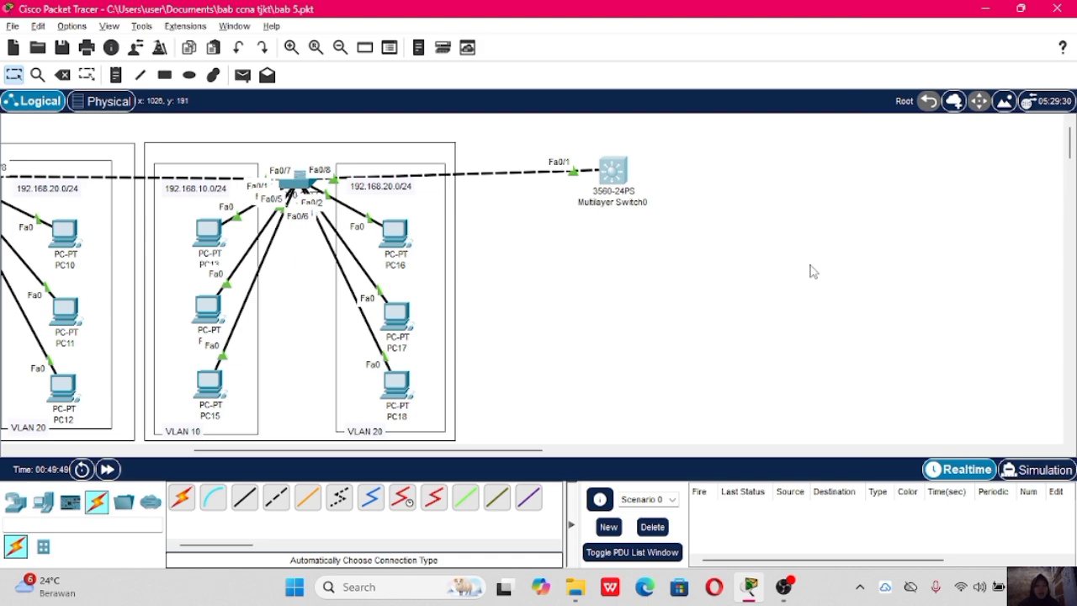
left_click(621, 175)
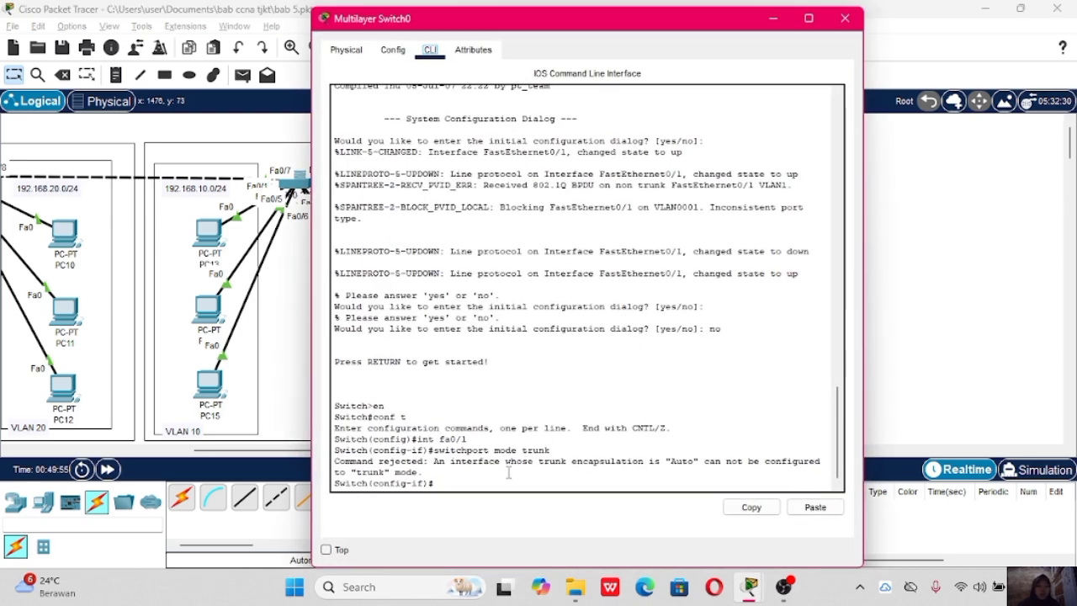
type("swi")
key("Return")
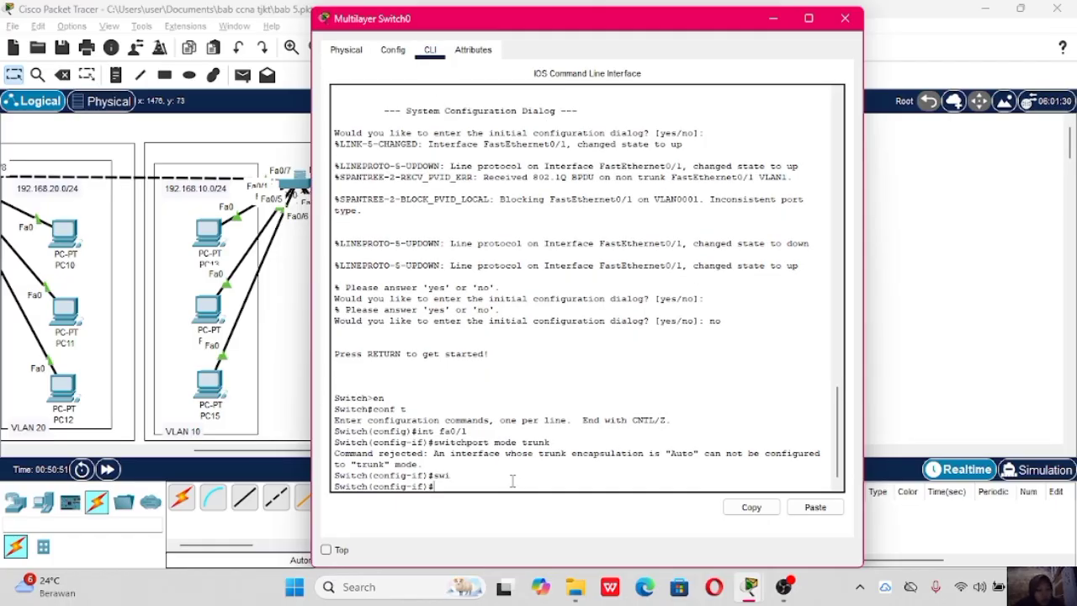
type("swit")
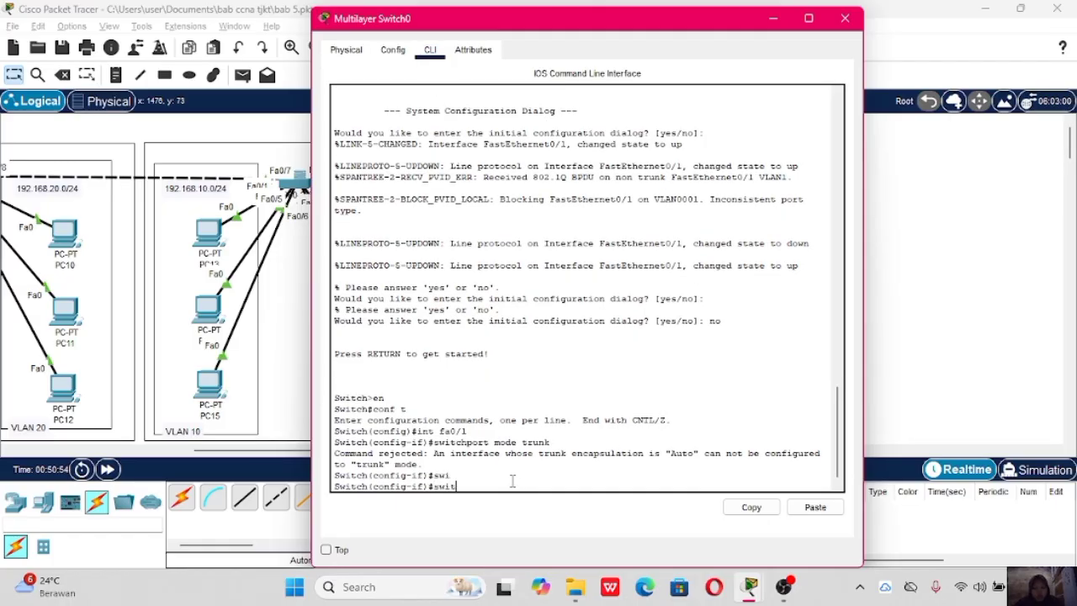
type("chport trunk encapsulation")
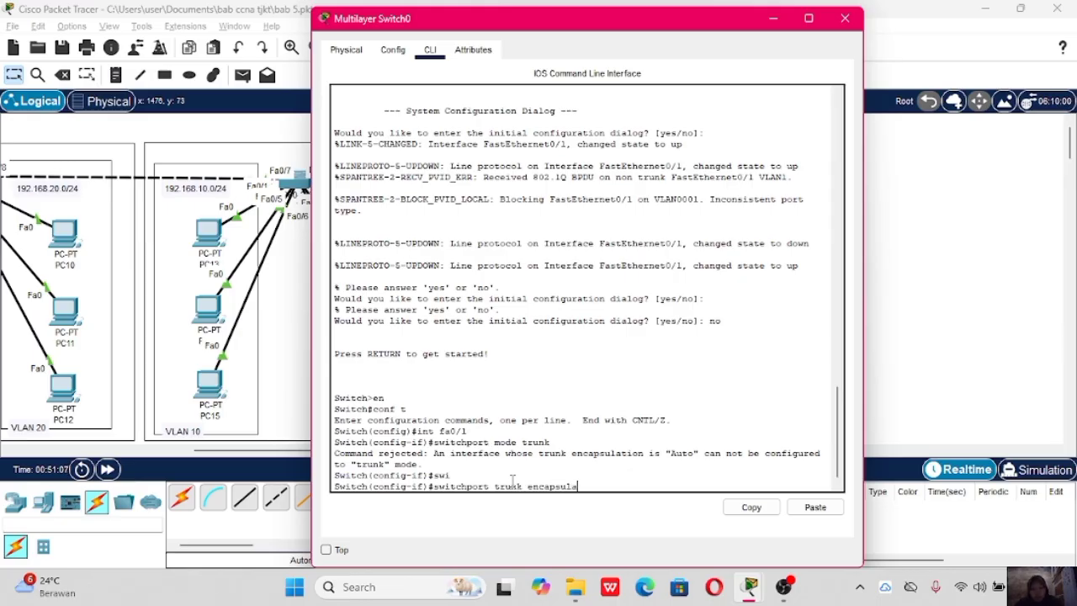
type(" dot1")
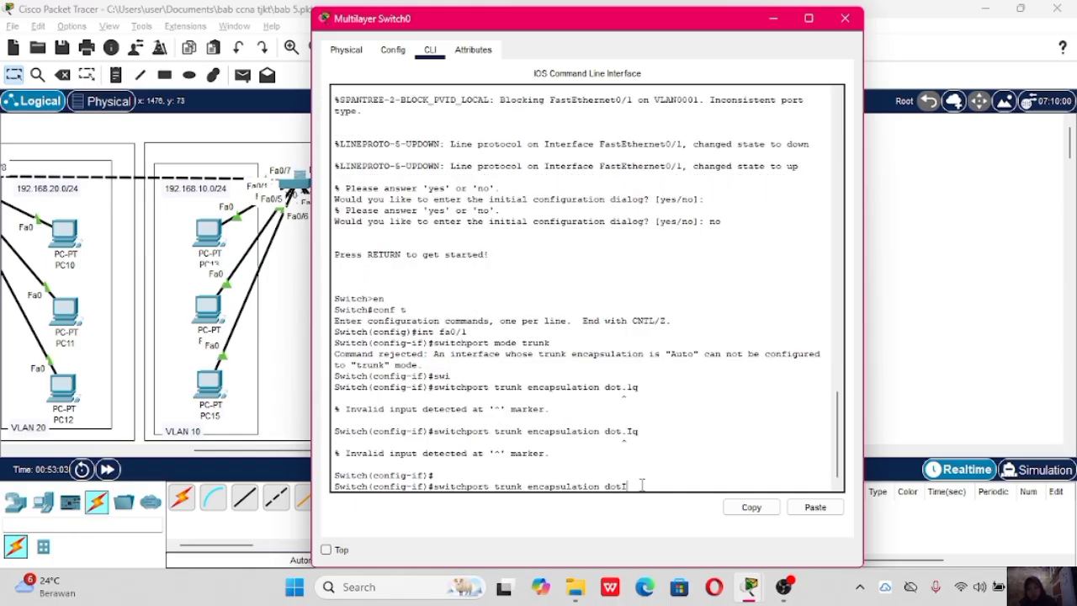
type("q")
key("Return")
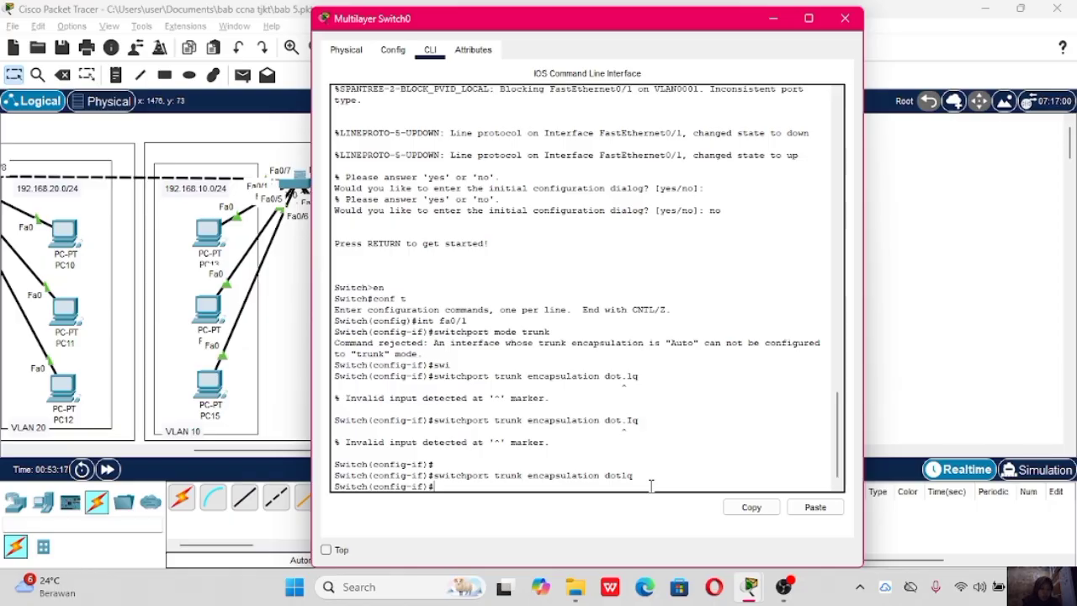
Set the multilayer switch's fa0/1 interface to trunk mode with switchport mode trunk.
type("switchport")
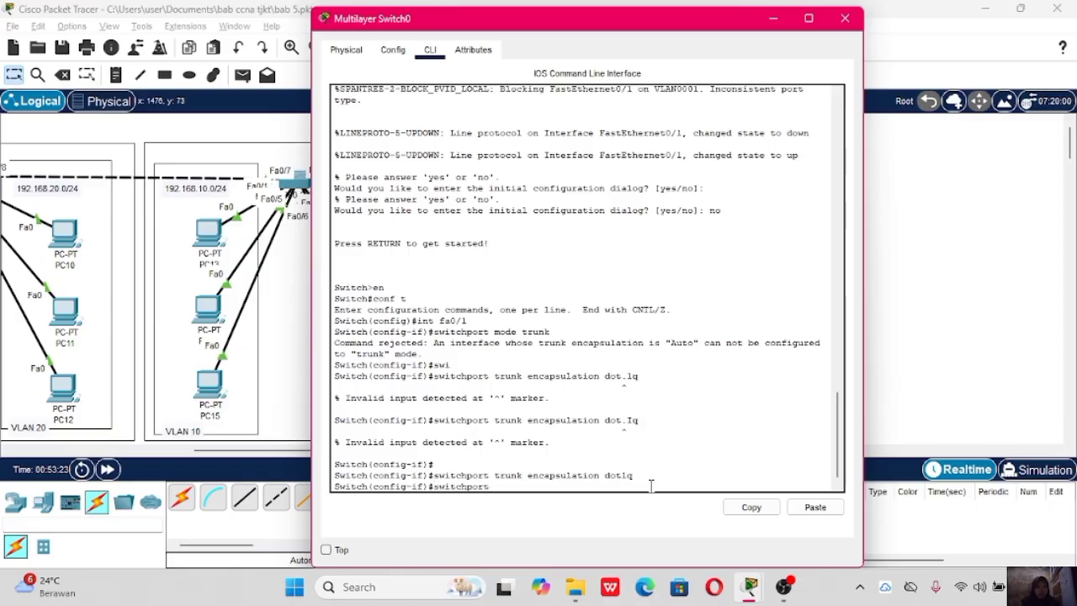
type(" mode trunk")
key("Return")
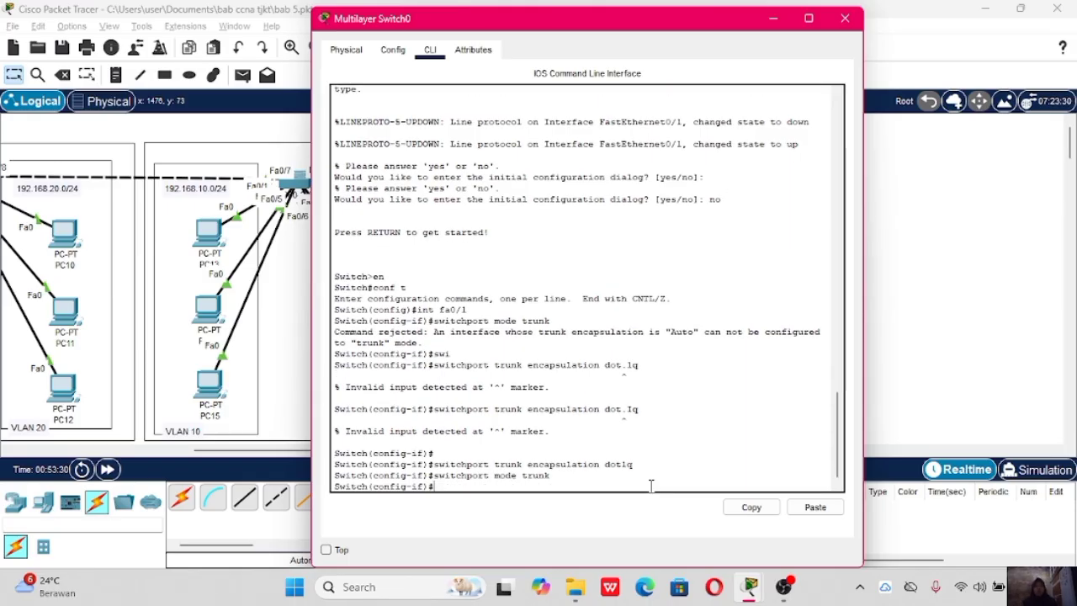
Show the multilayer switch's trunk interfaces with do show int trunk.
type("do show int")
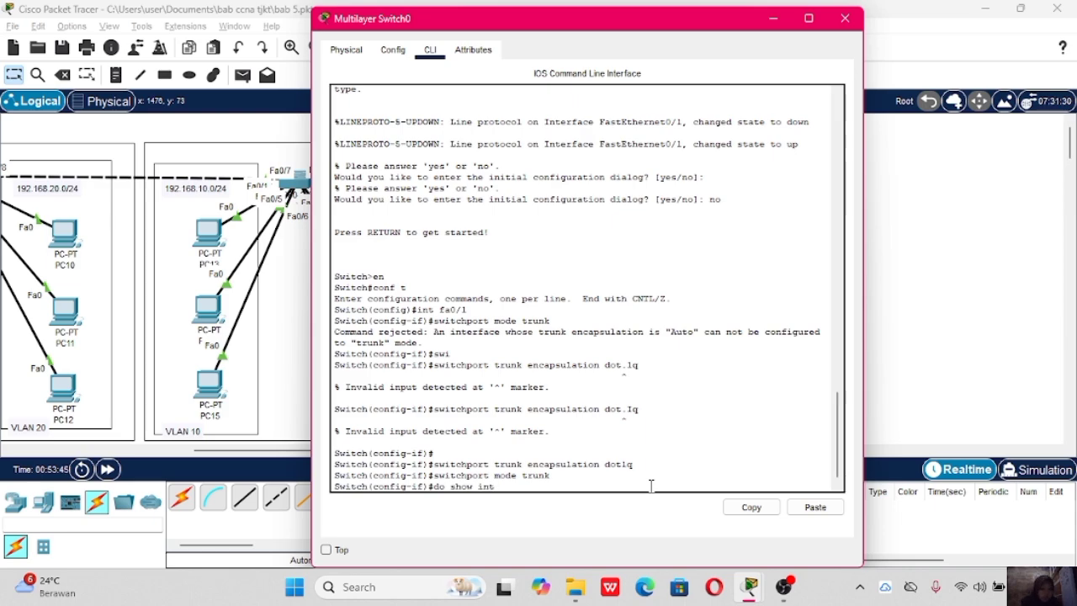
type(" trunk")
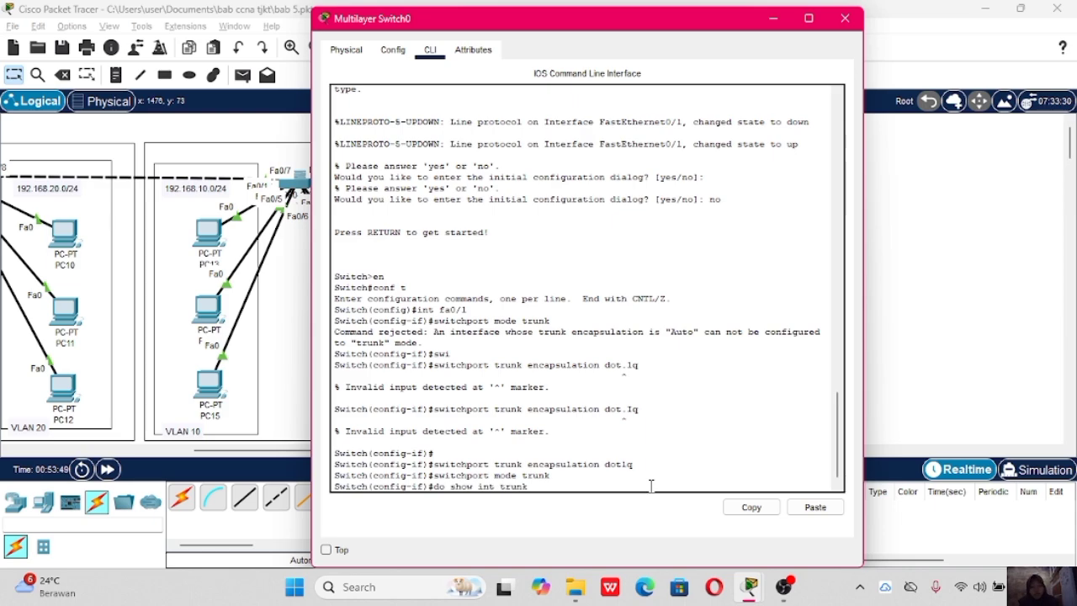
key("Return")
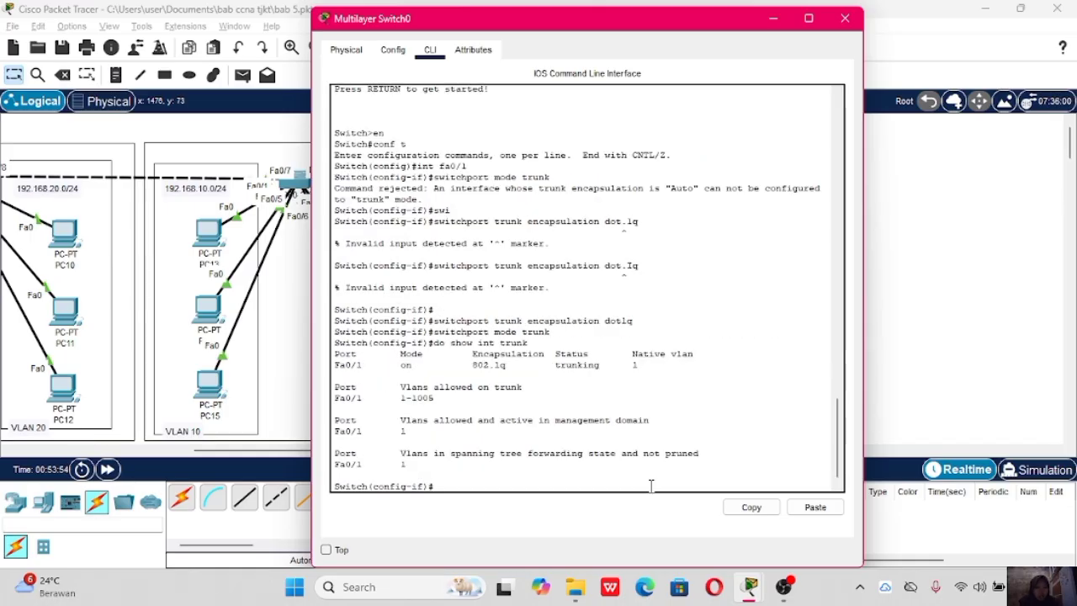
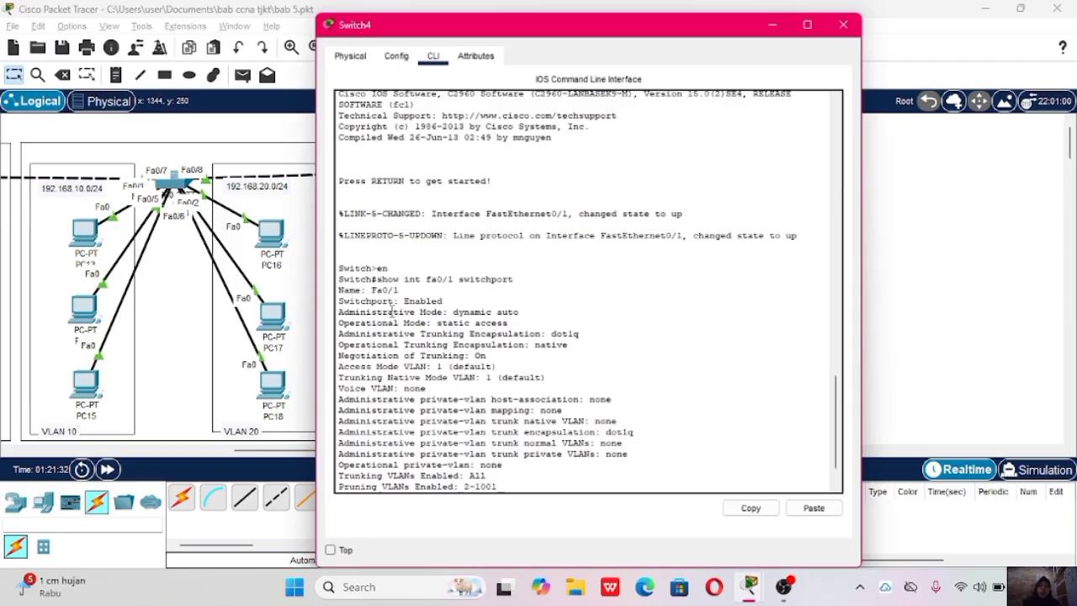
Examine the administrative and operational modes in Switch4's show int fa0/1 switchport output, and page through to its end.
left_click_drag(369, 263, 512, 276)
left_click(387, 263)
left_click(510, 275)
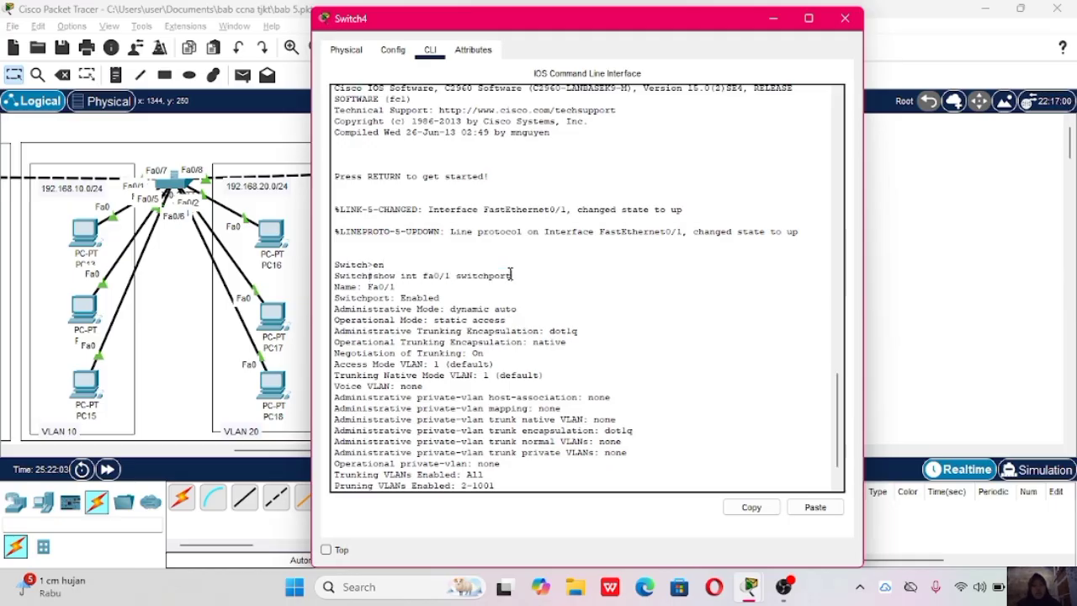
left_click_drag(335, 310, 523, 314)
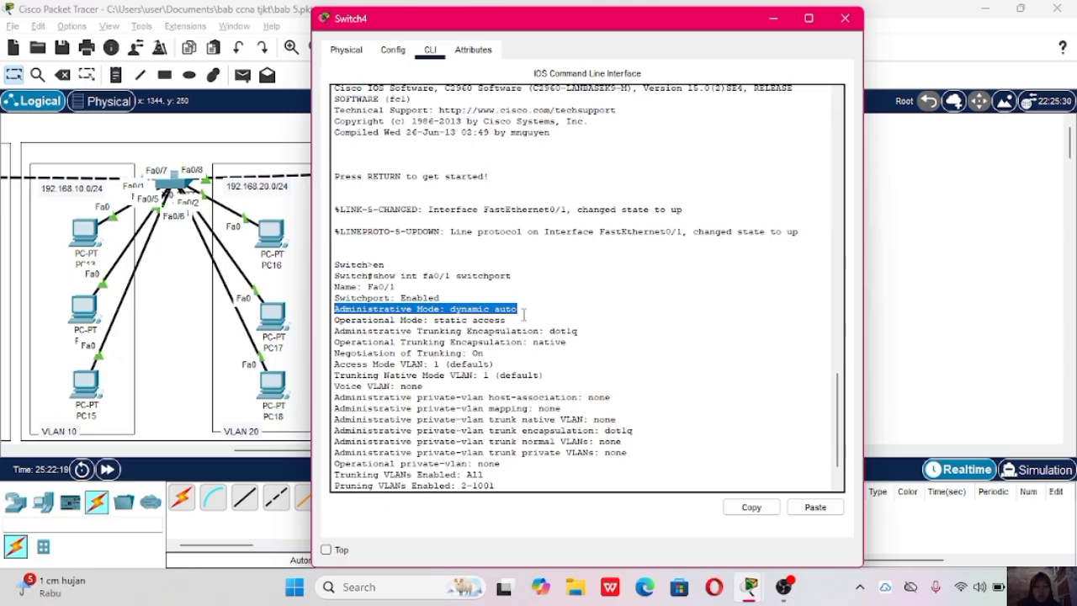
left_click(523, 314)
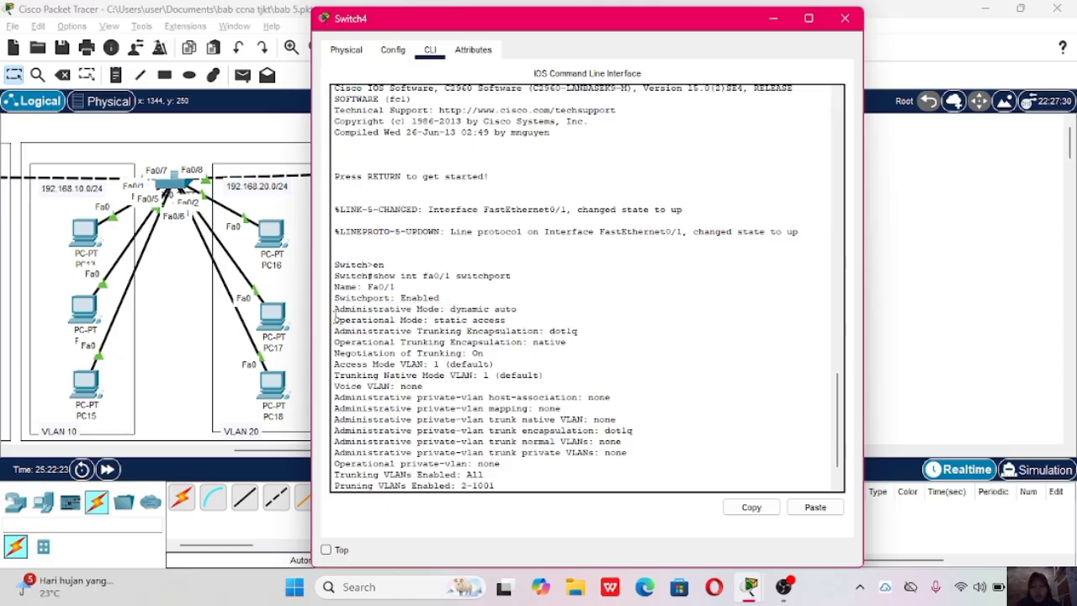
left_click_drag(335, 318, 507, 322)
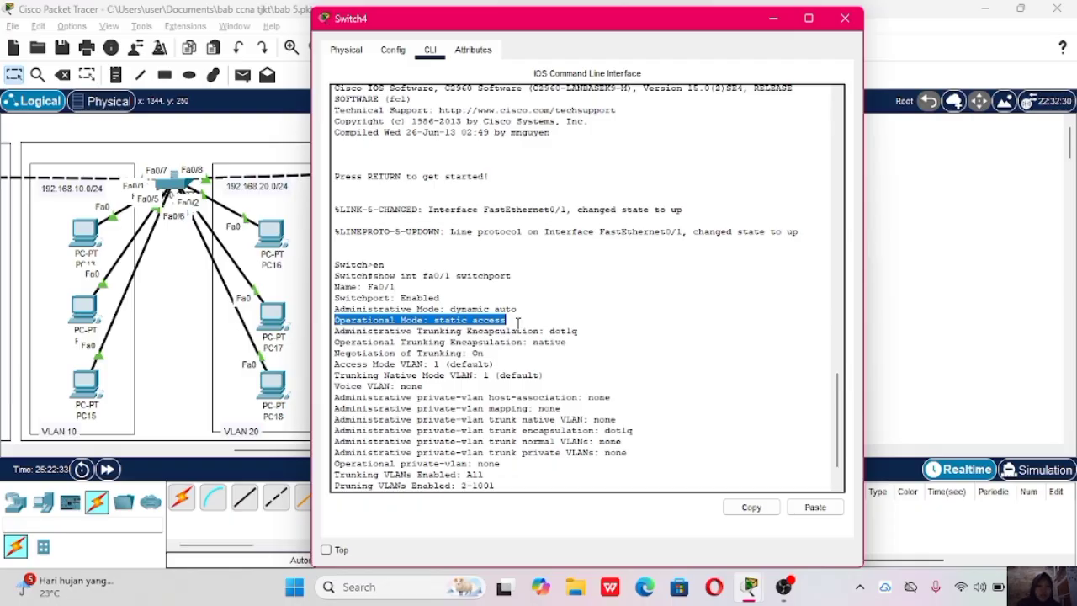
left_click(518, 323)
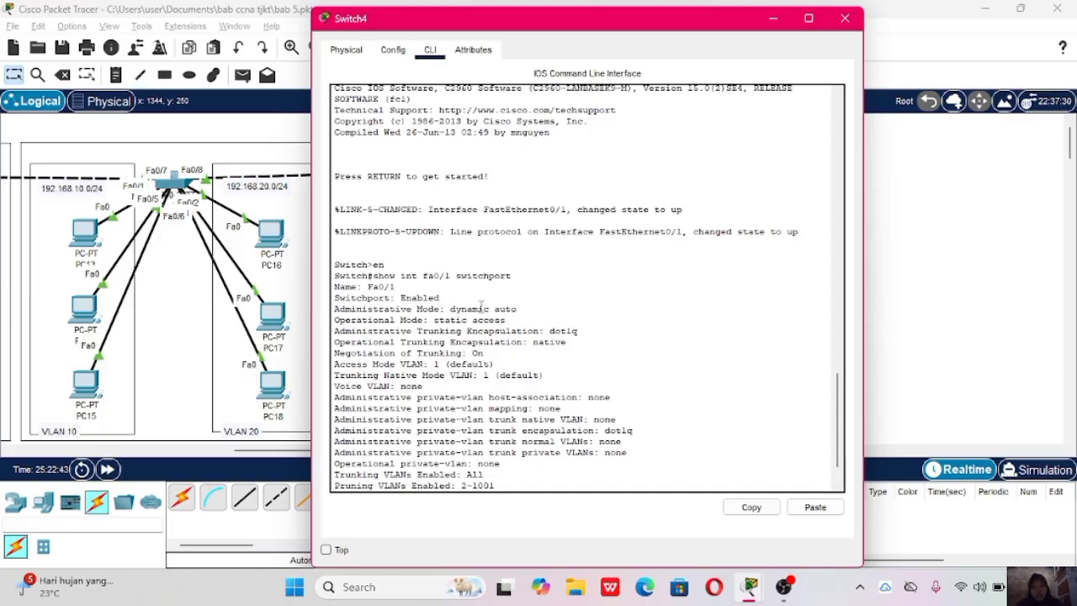
left_click_drag(450, 309, 531, 310)
left_click(532, 310)
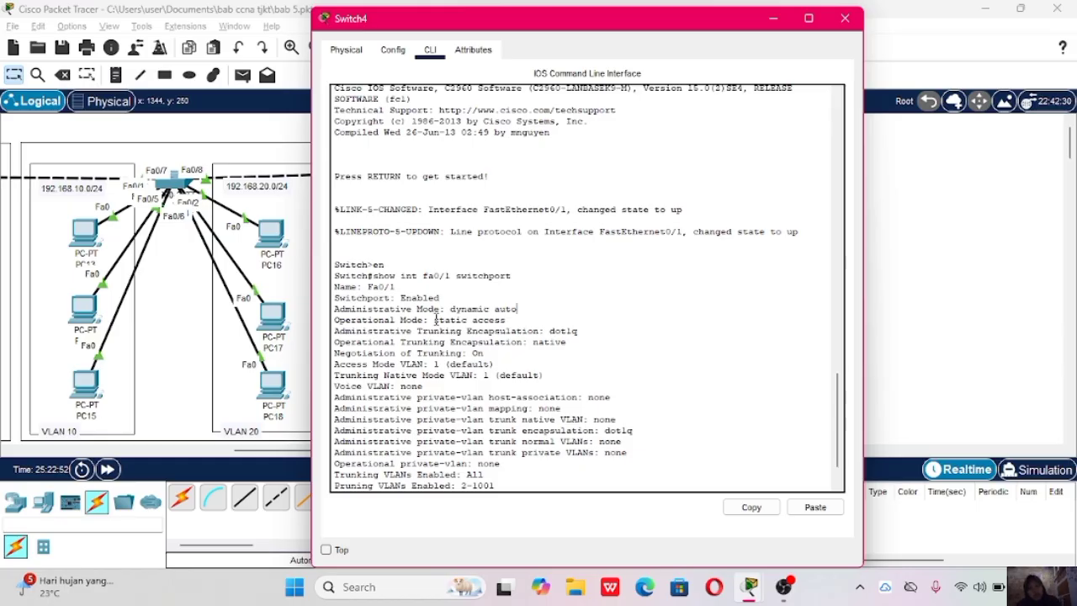
left_click_drag(435, 319, 496, 331)
left_click(496, 331)
scroll(553, 414, "down", 2)
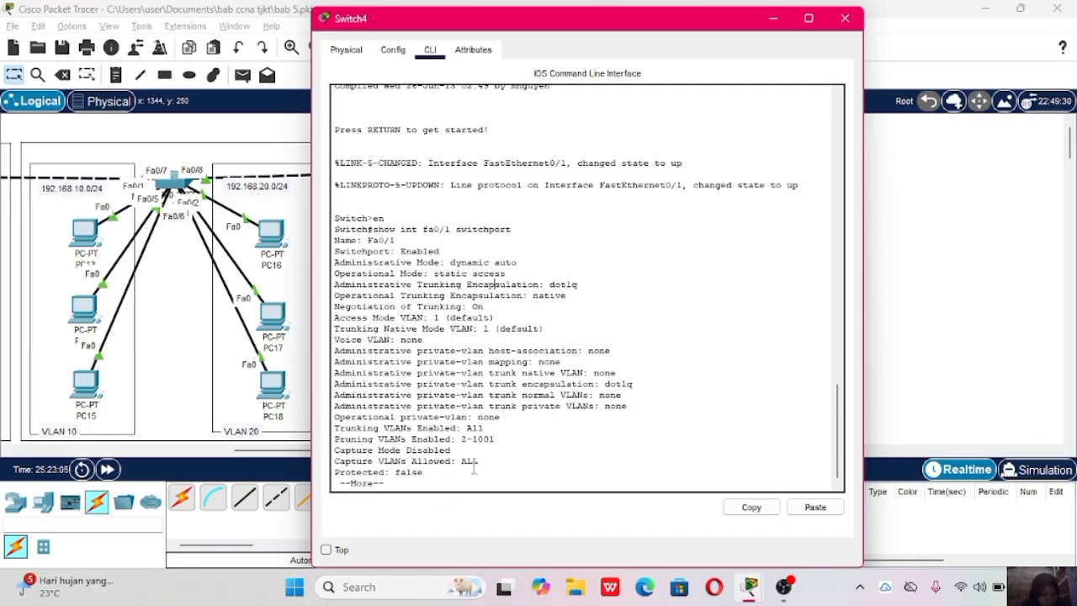
key("space")
Enter configuration mode on Switch4, set fa0/1 to switchport mode dynamic desirable, and exit interface configuration.
type("conf ")
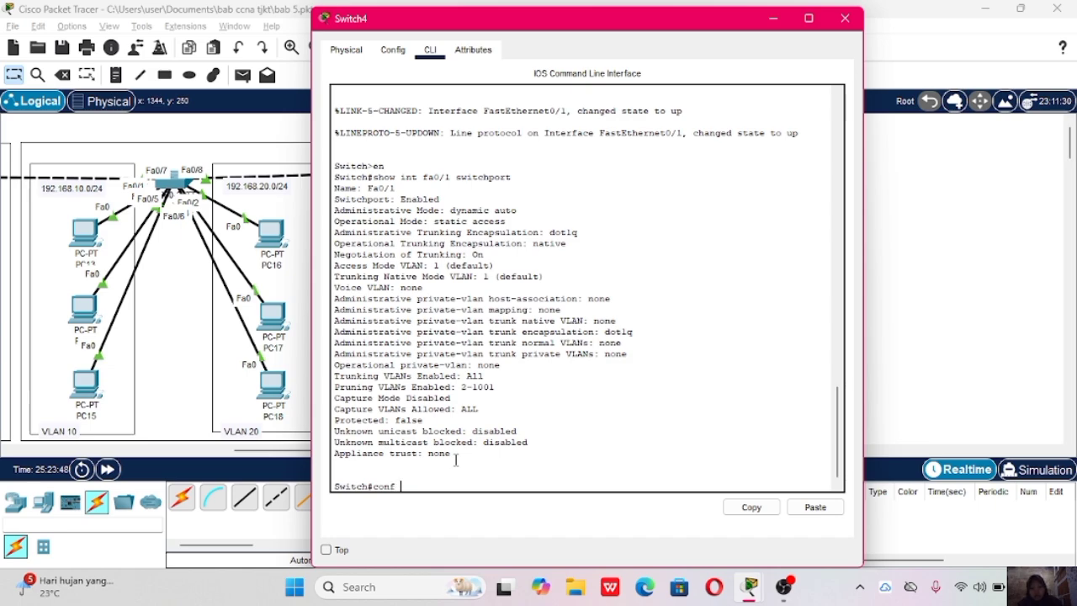
type("t")
key("Return")
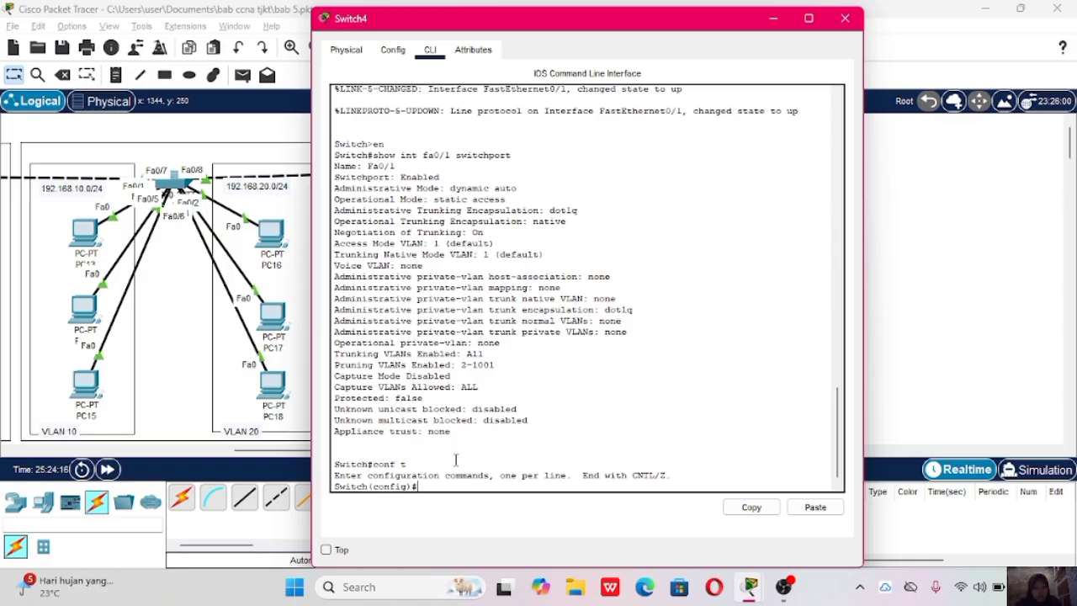
type("int")
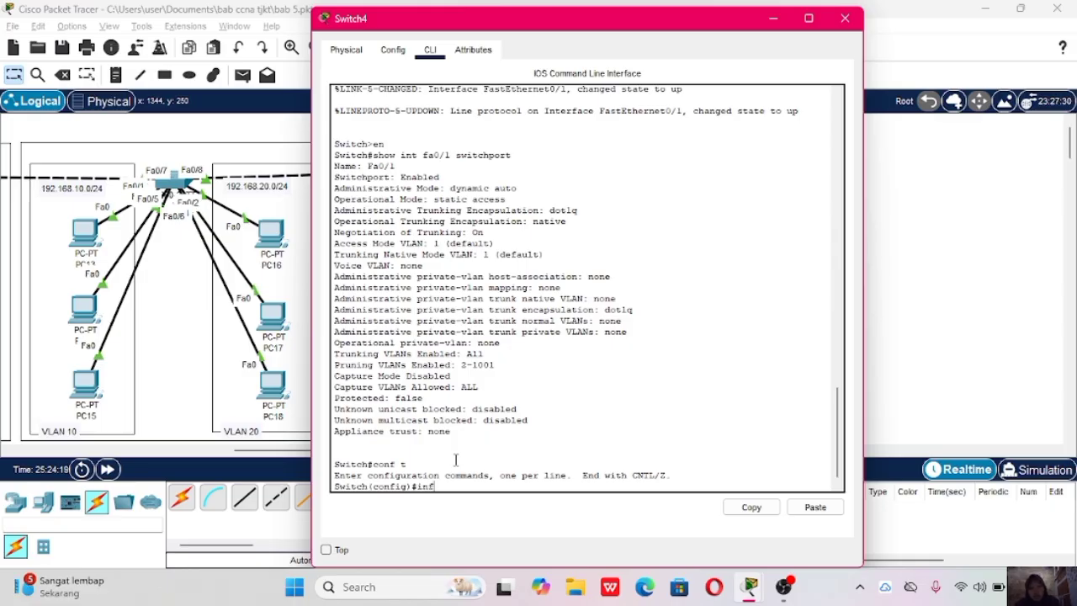
key("BackSpace")
type("t fa0/1")
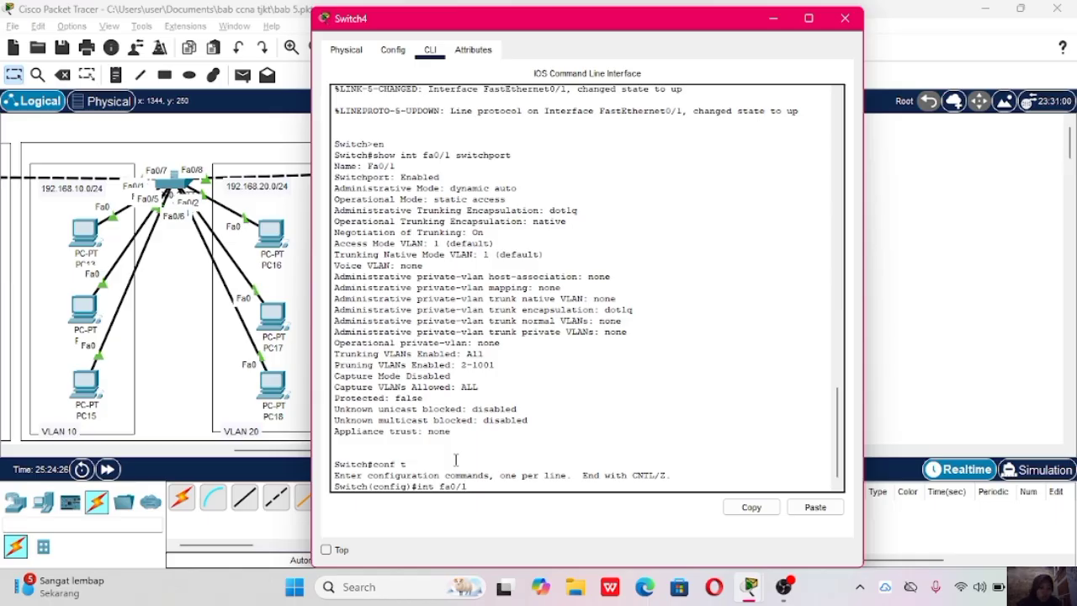
key("Return")
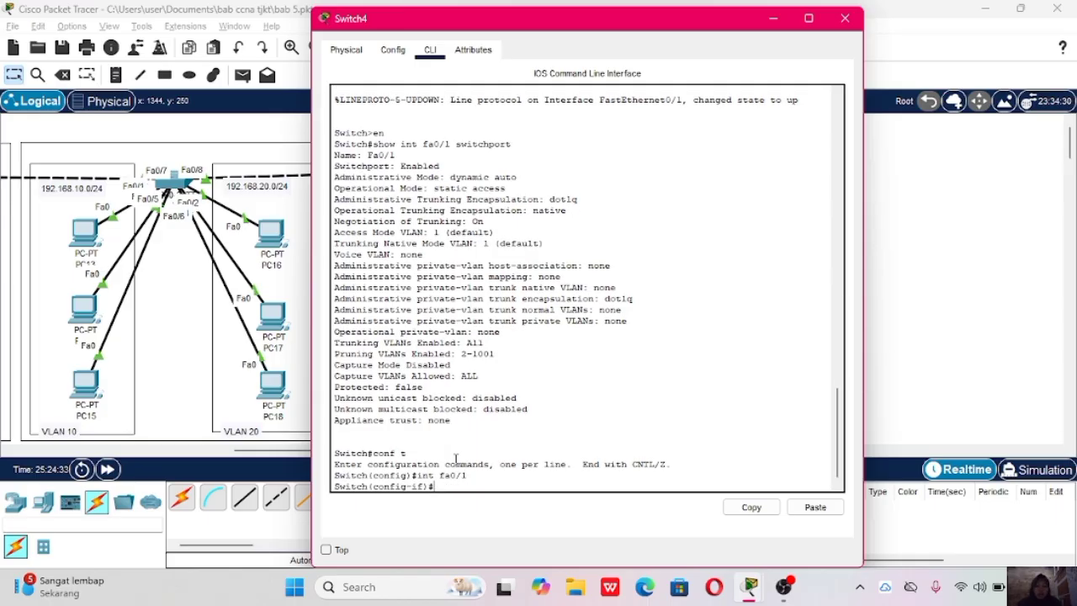
type("switchport mode")
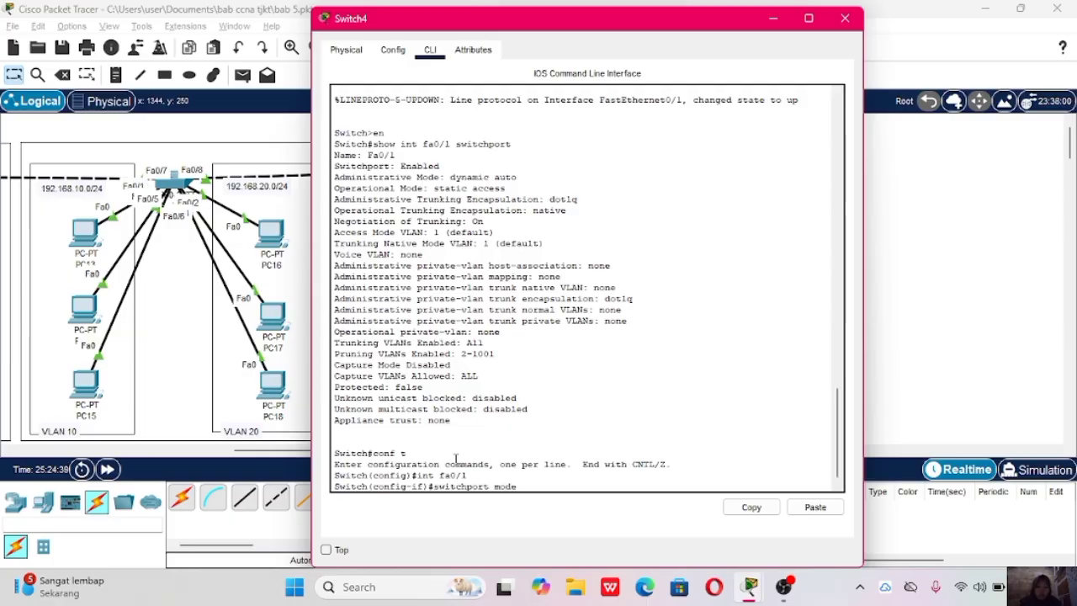
type(" dynamic desirable")
key("Return")
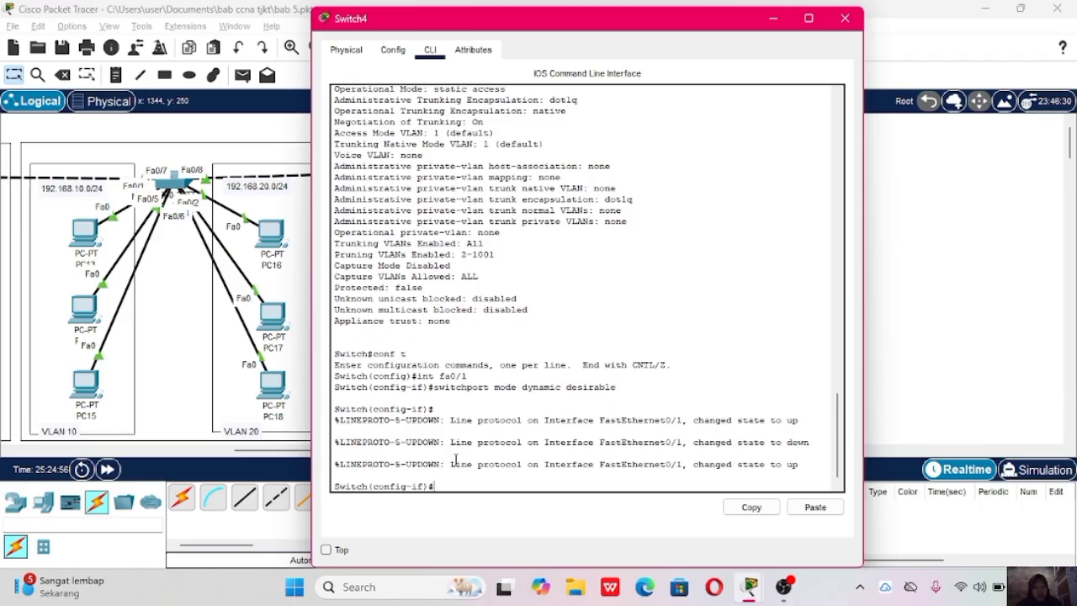
type("ex")
key("Return")
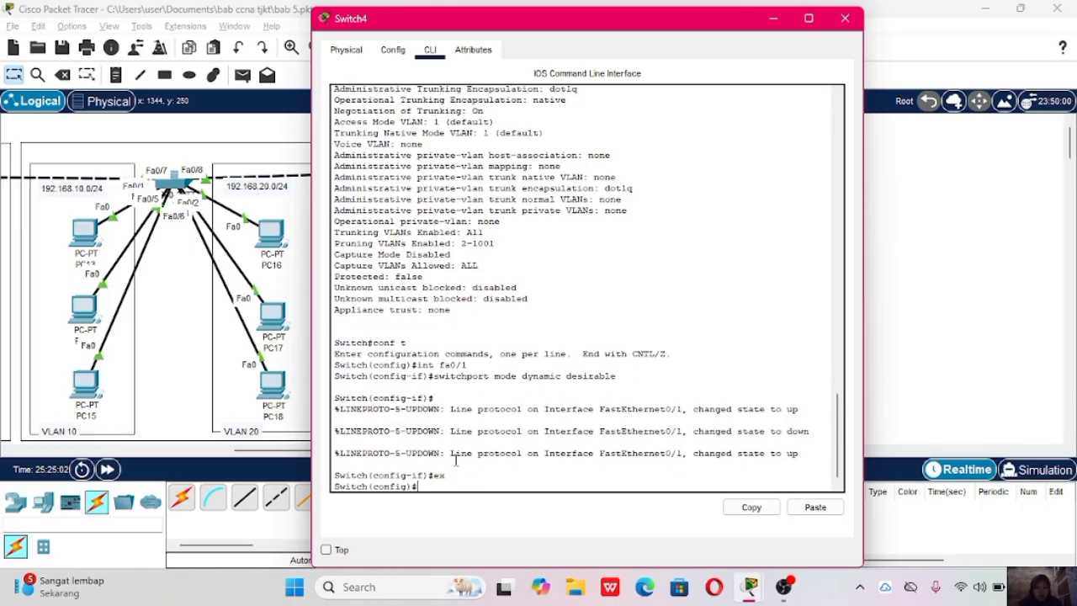
Run do show int fa0/1 switchport on Switch4 and examine the port's administrative and operational modes.
type("do show ")
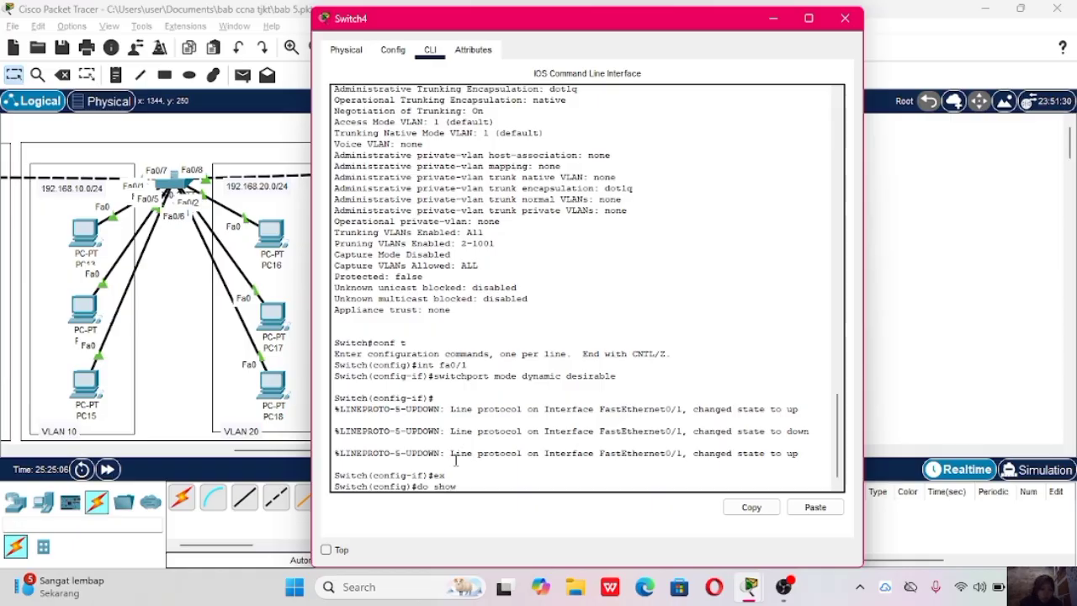
type("int fa0/1")
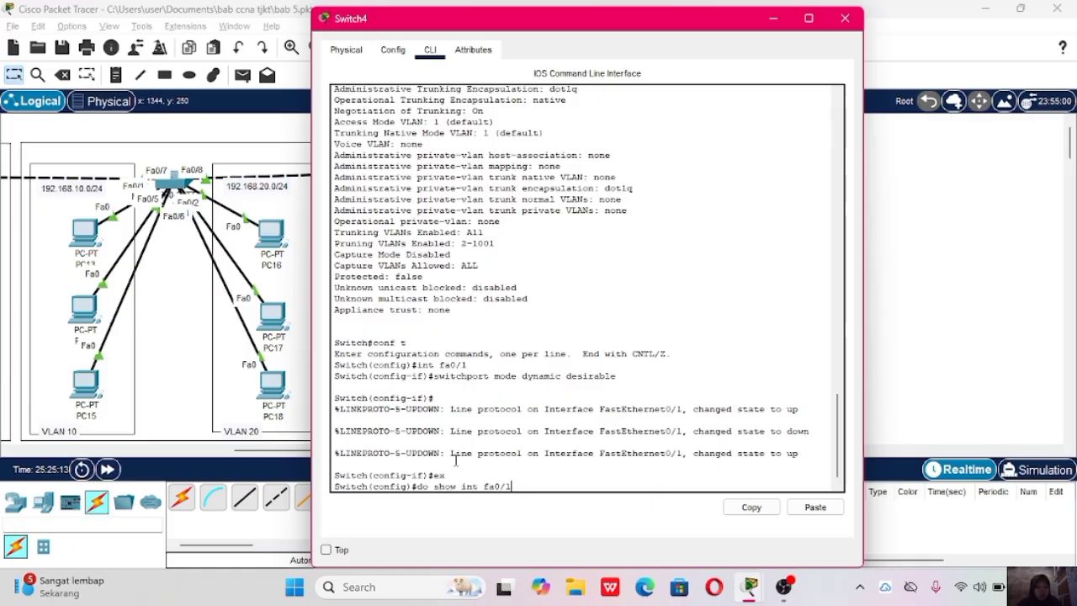
type(" switc")
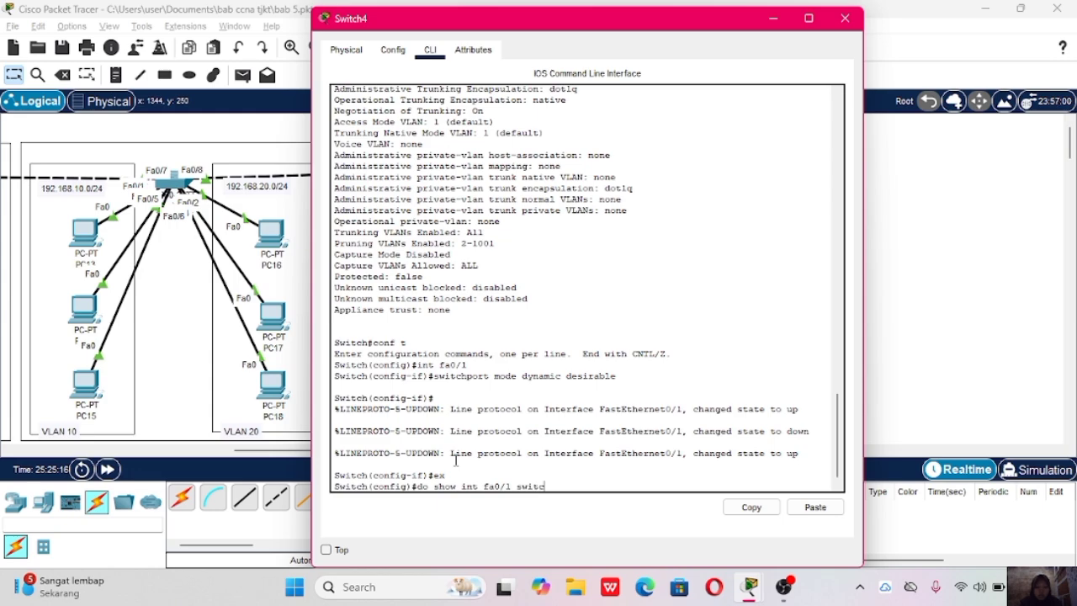
type("hport")
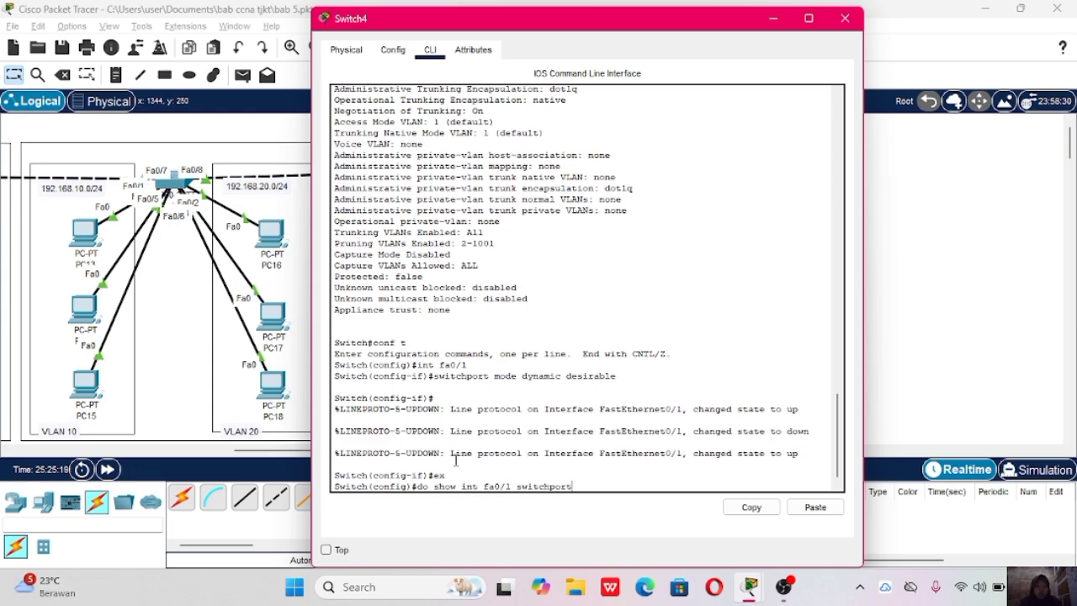
key("Return")
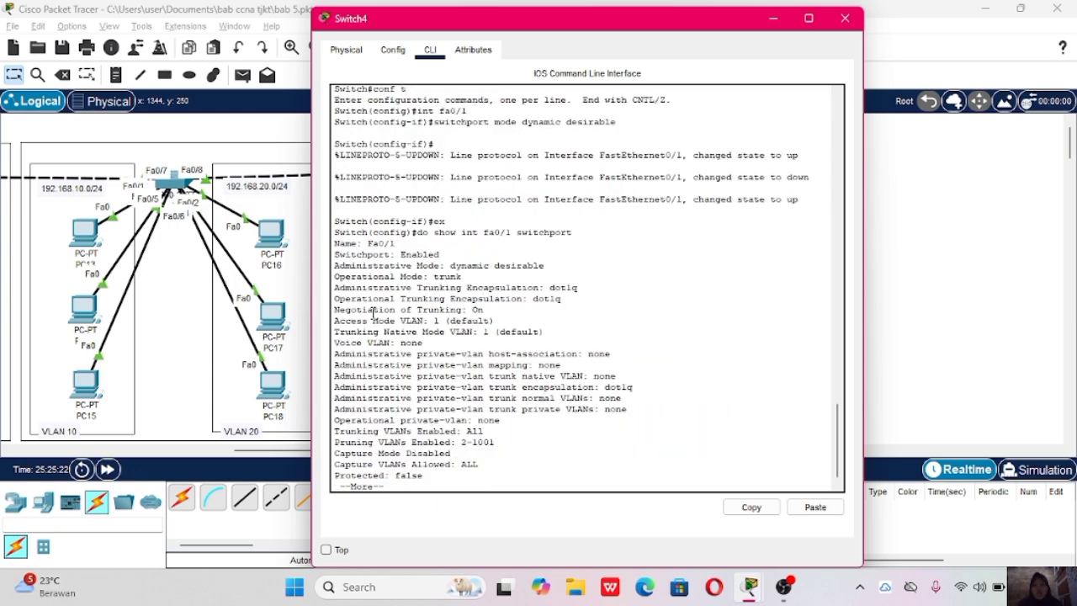
left_click_drag(333, 265, 552, 266)
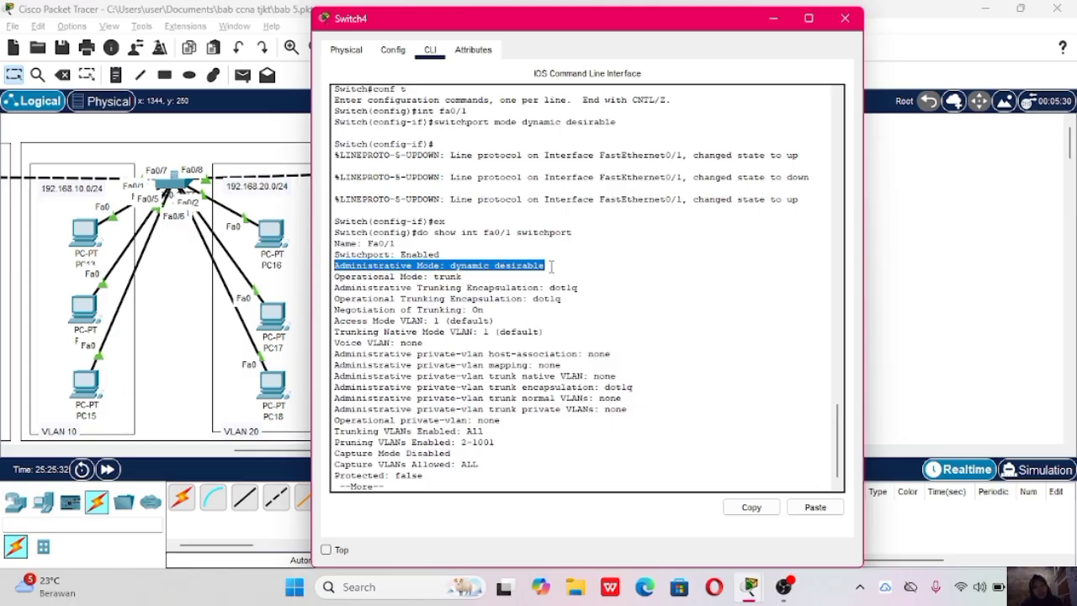
left_click(553, 265)
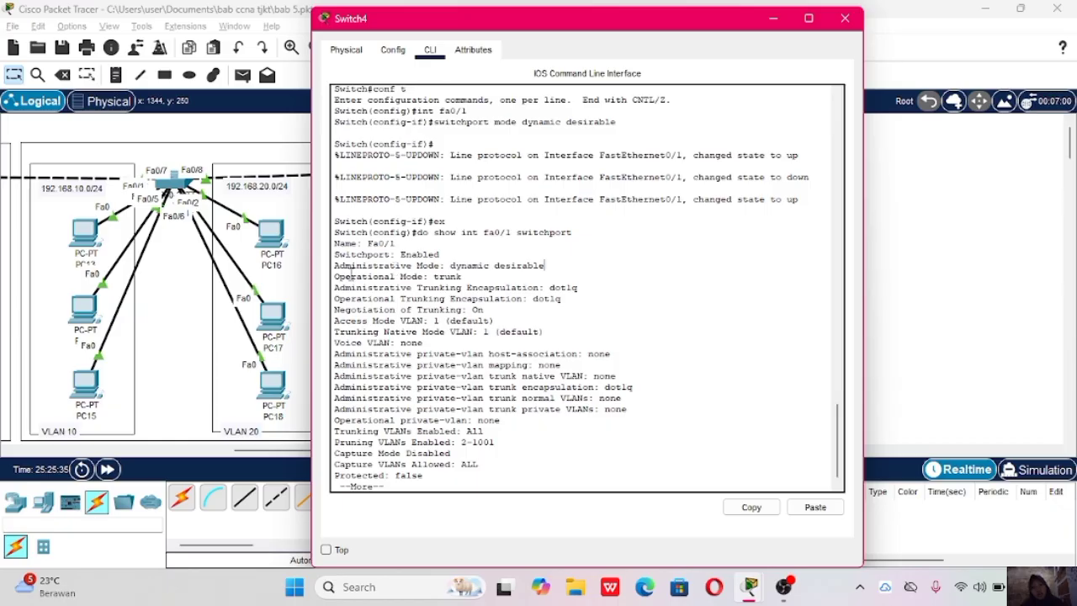
left_click_drag(435, 277, 462, 277)
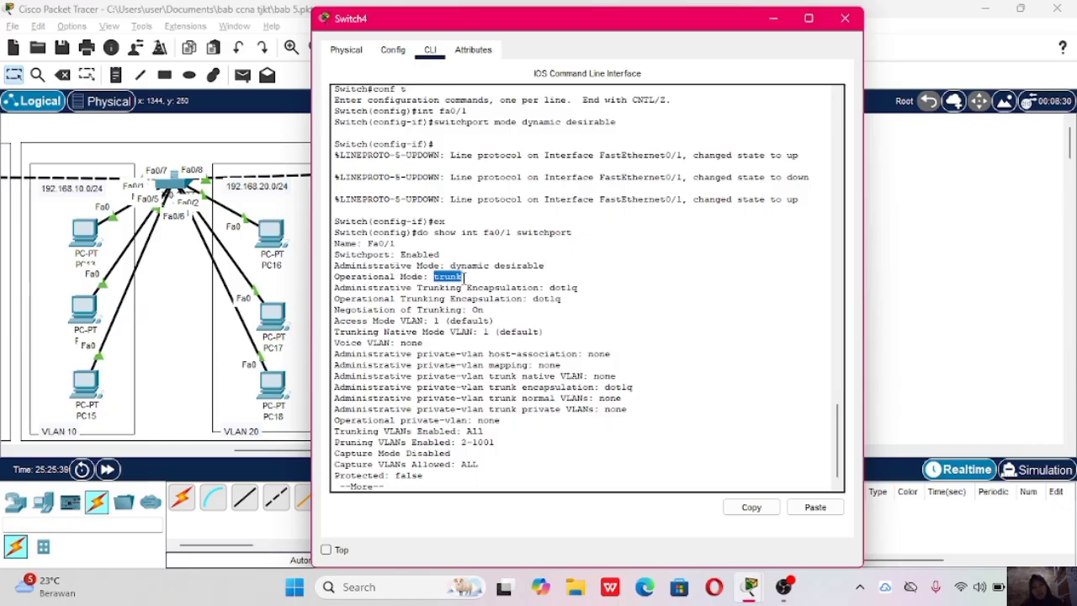
left_click(464, 277)
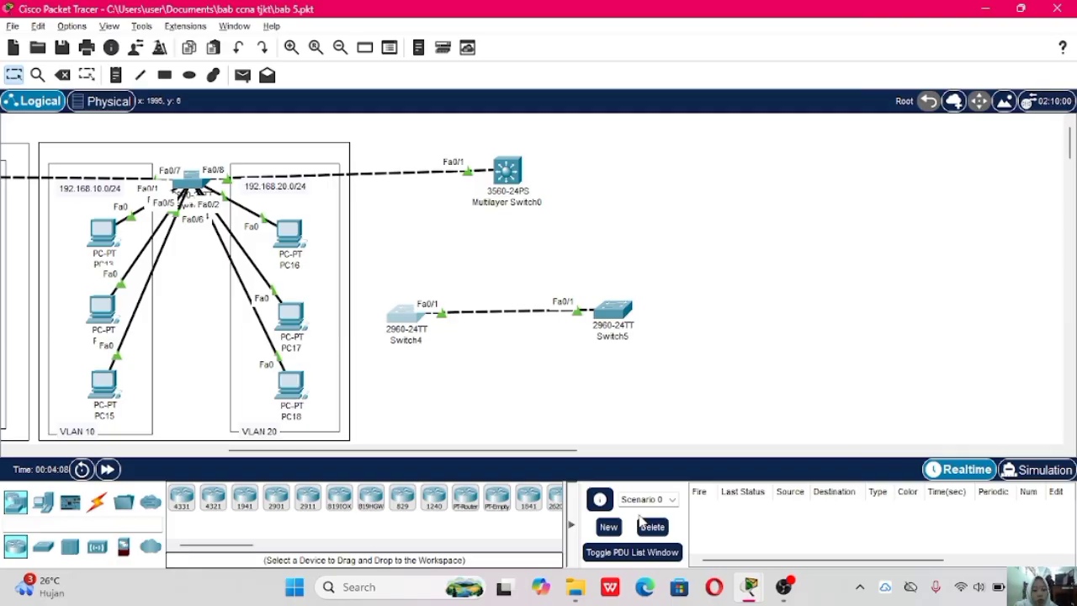
Switch to simulation mode and add a simple PDU from PC11 to PC17 in VLAN 20.
left_click(1043, 470)
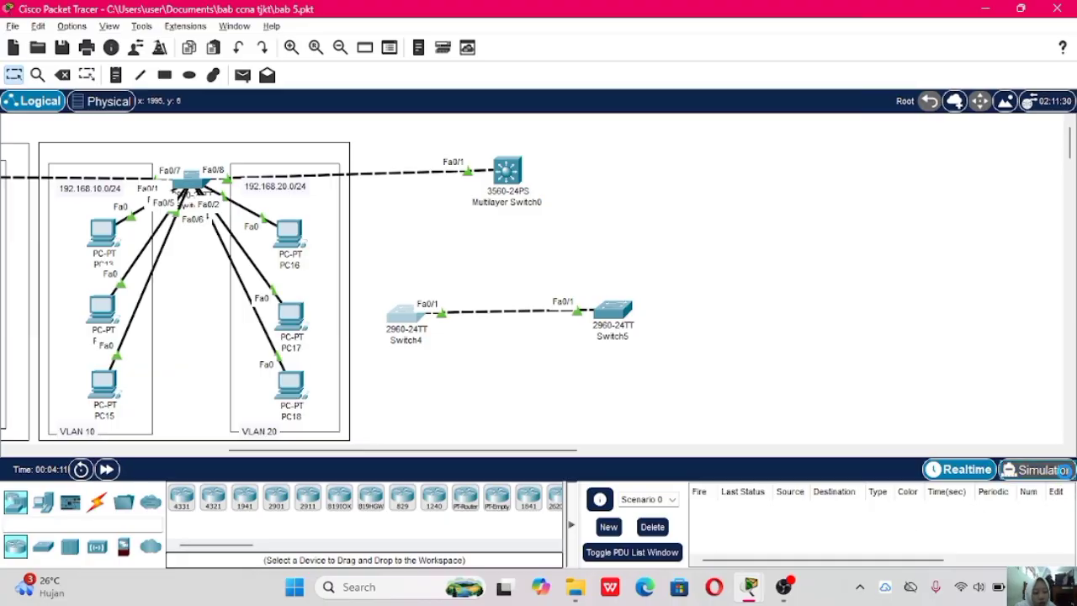
scroll(27, 137, "left", 8)
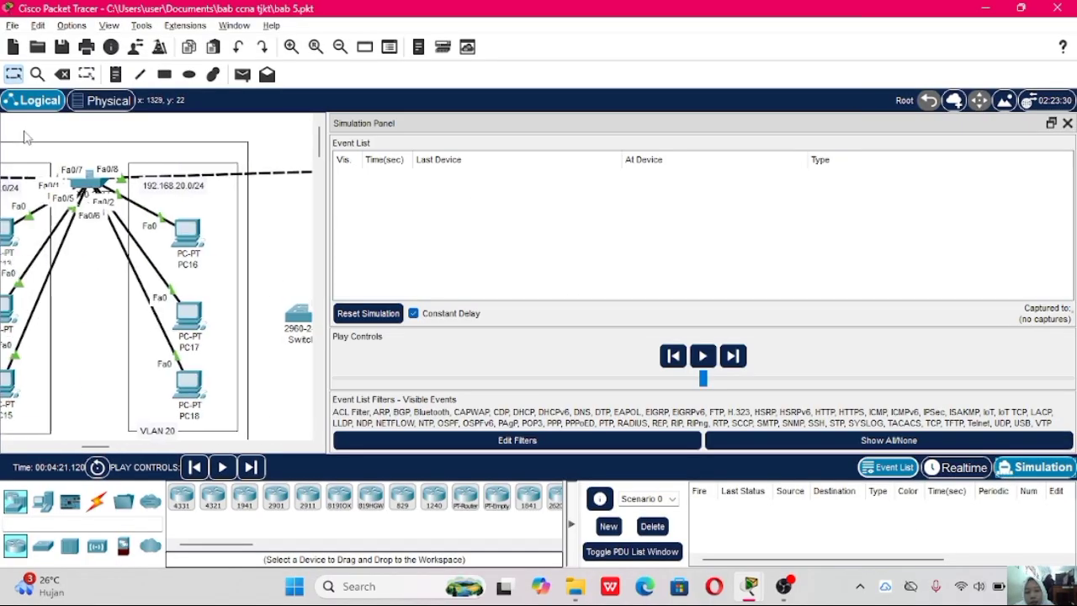
scroll(26, 137, "right", 5)
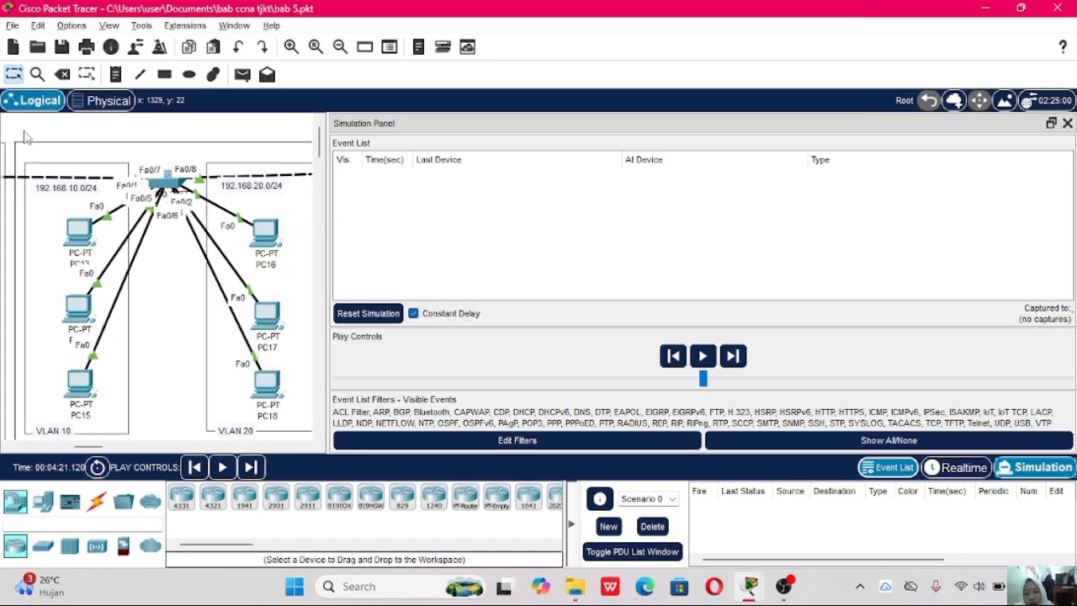
scroll(27, 137, "left", 1)
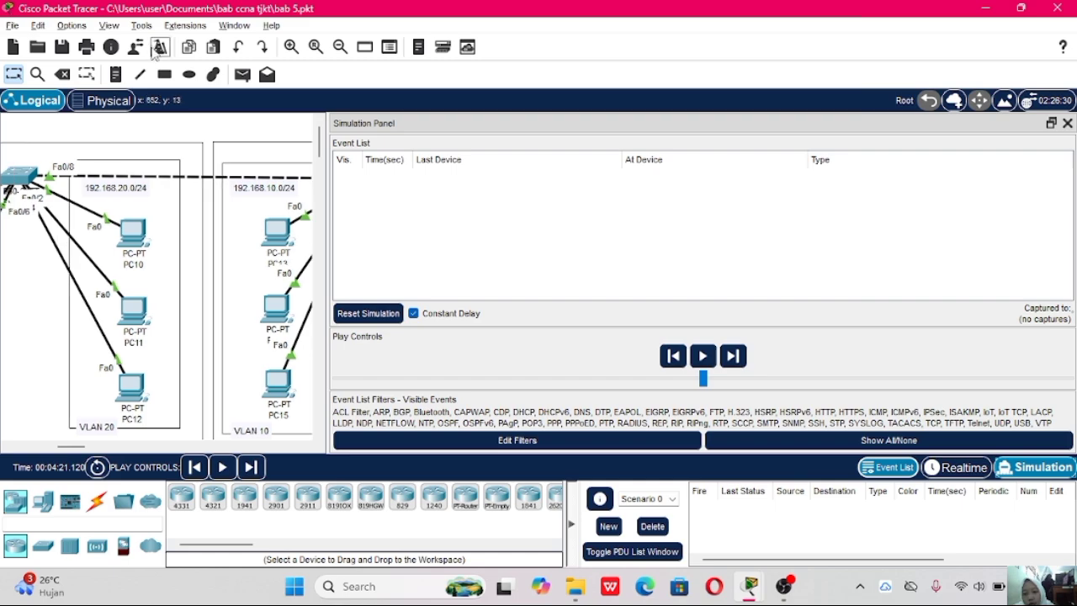
left_click(242, 74)
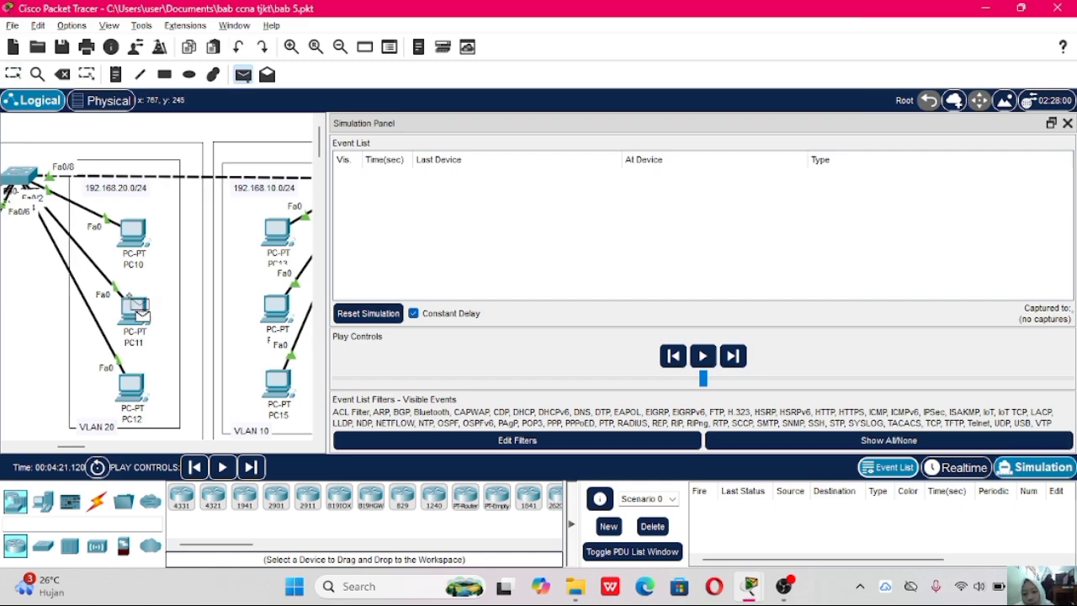
scroll(220, 278, "left", 5)
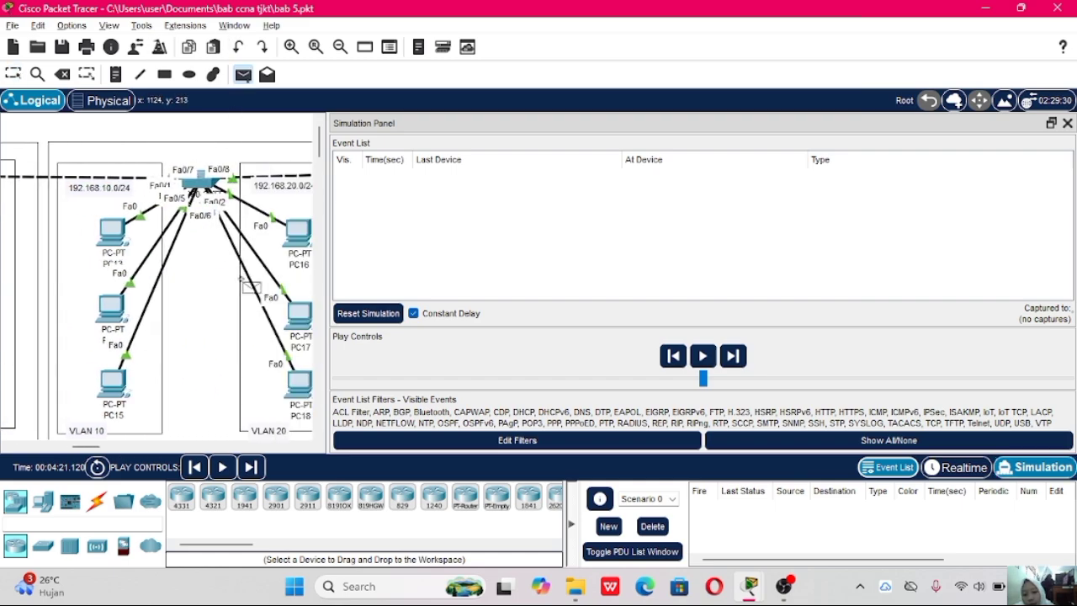
left_click(288, 309)
scroll(291, 313, "right", 2)
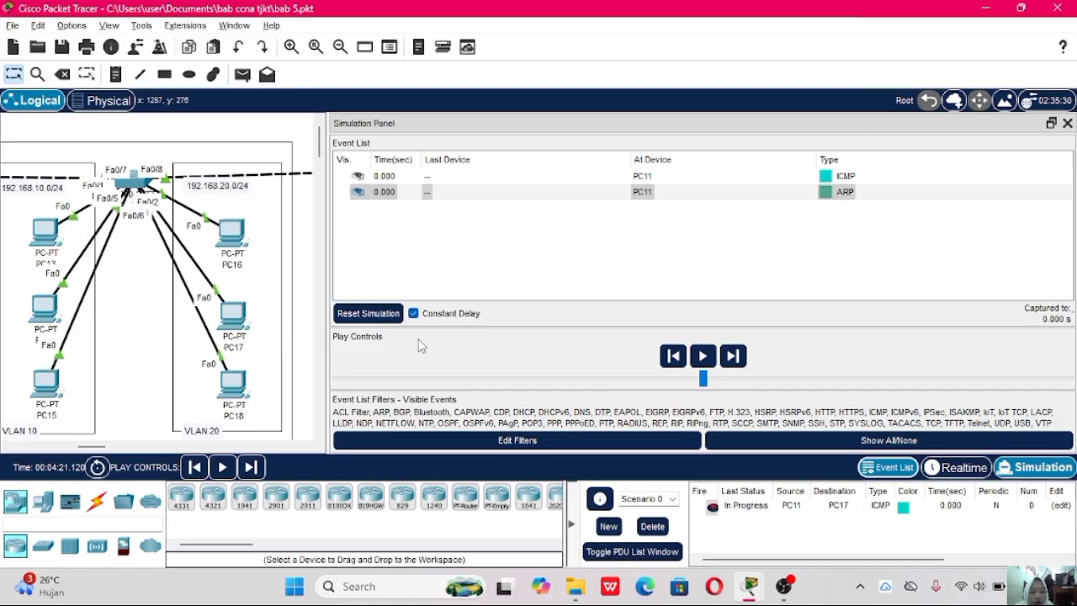
Advance the PC11 to PC17 simulation two events and open the ARP event sent from Switch2 to Switch3.
left_click(733, 355)
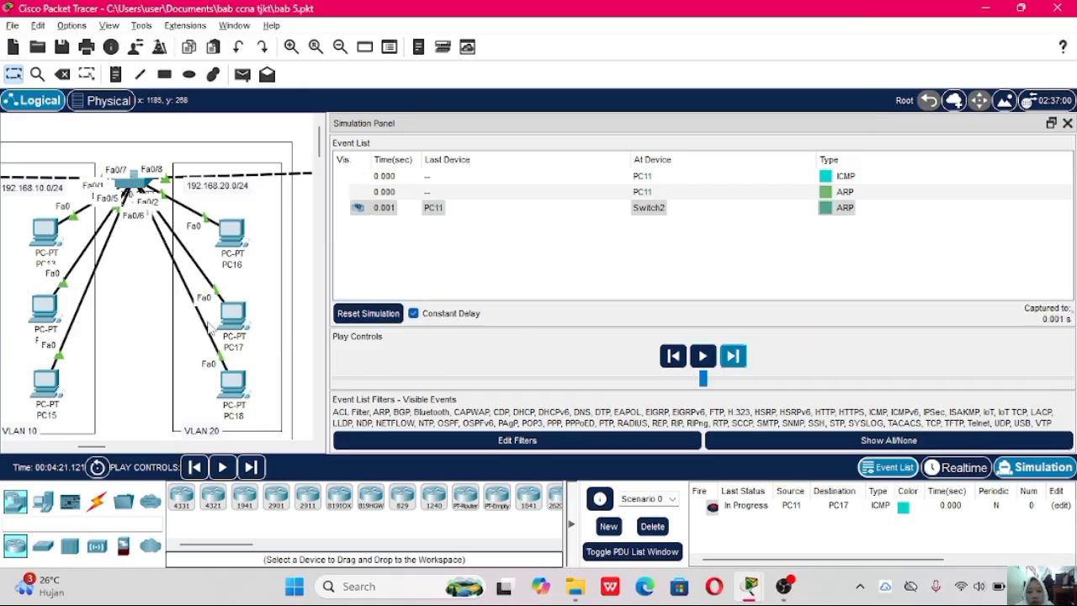
scroll(140, 311, "down", 2)
scroll(140, 311, "right", 5)
scroll(161, 297, "left", 8)
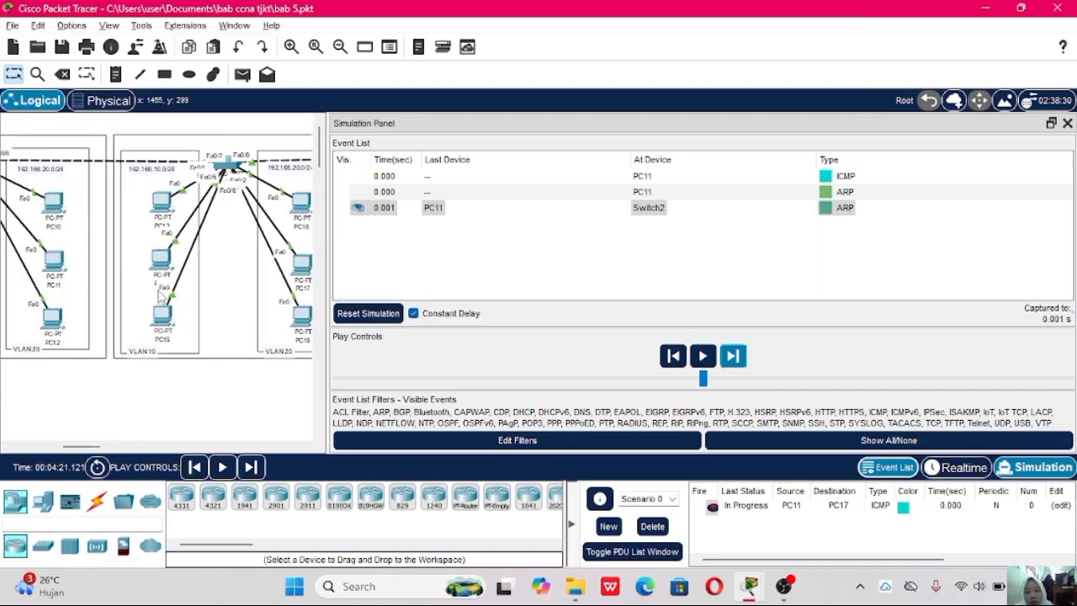
left_click(732, 355)
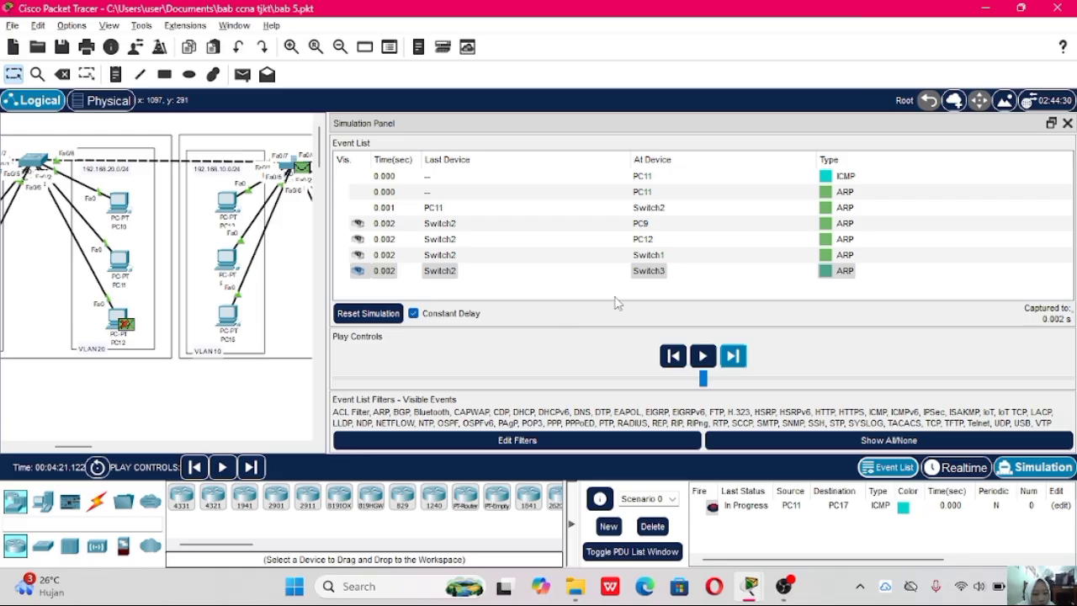
left_click(655, 274)
left_click(654, 274)
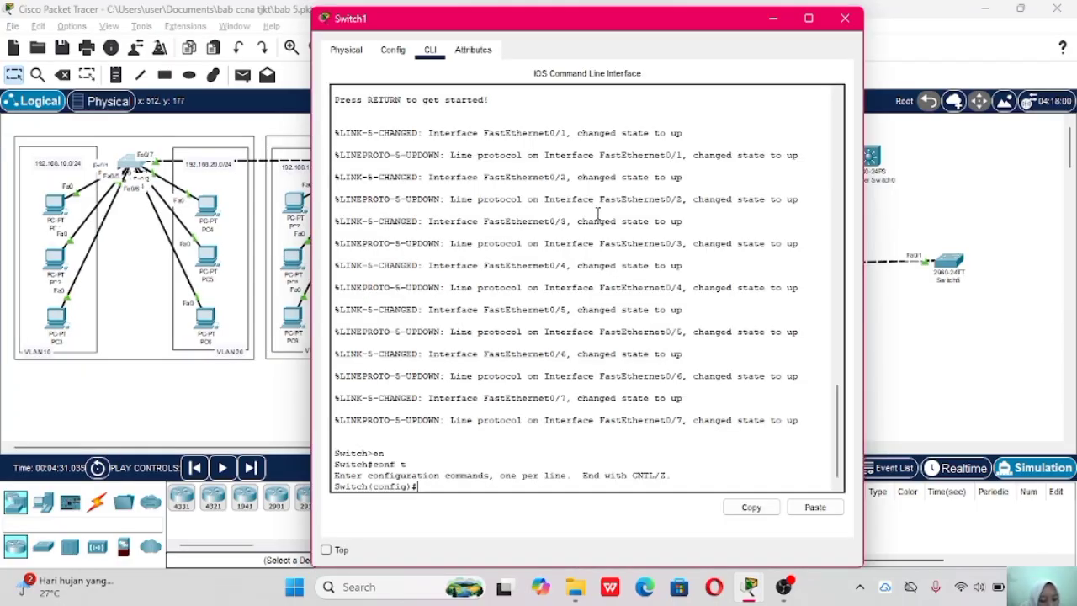
Run do show int trunk on Switch1 and examine the native VLAN of its trunk port.
type("do")
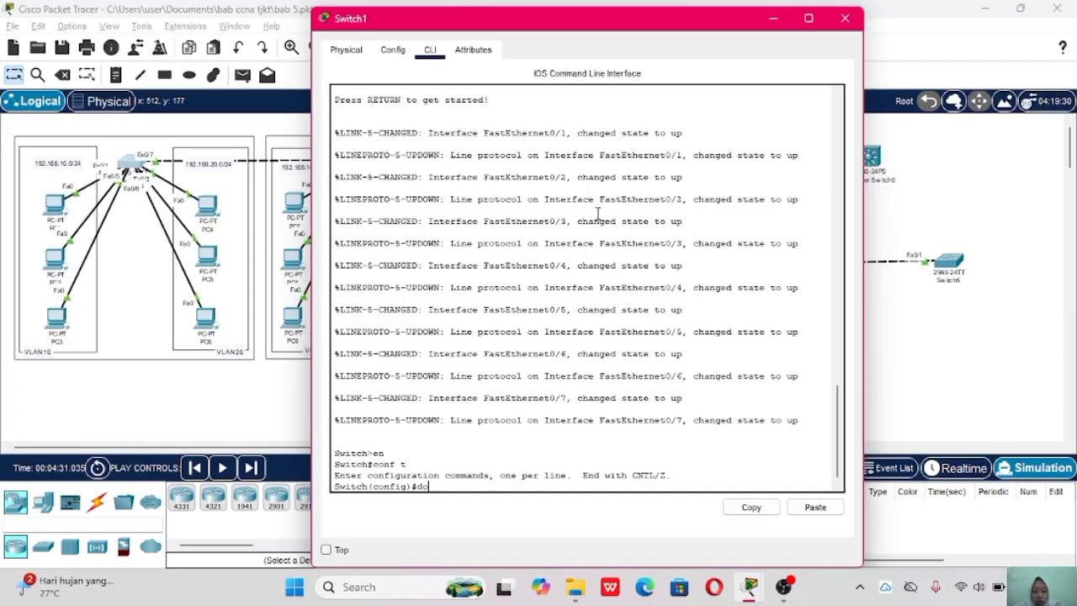
type(" show int")
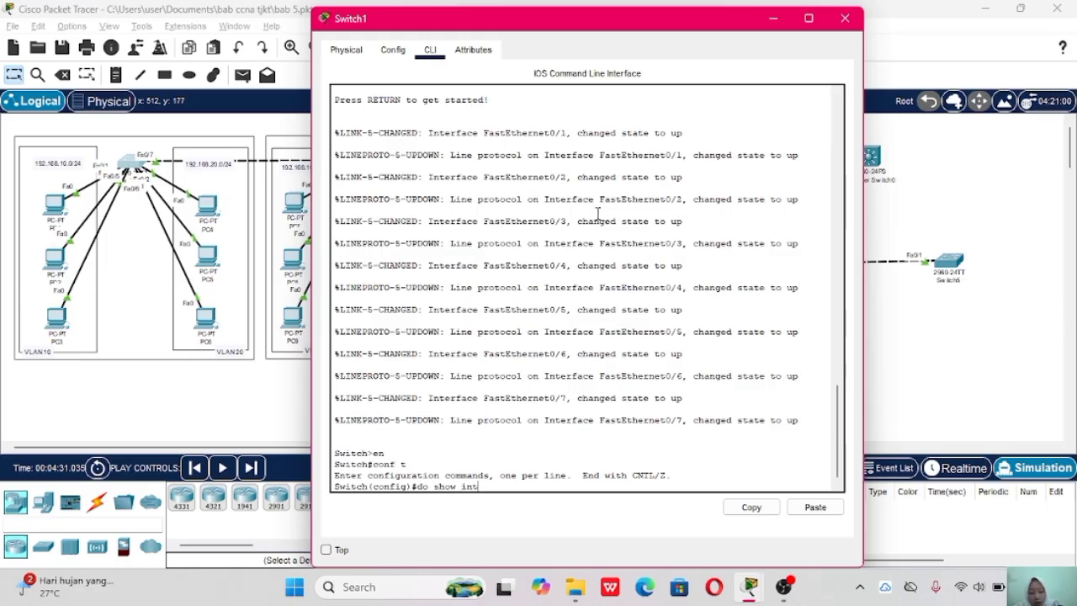
type(" trunk")
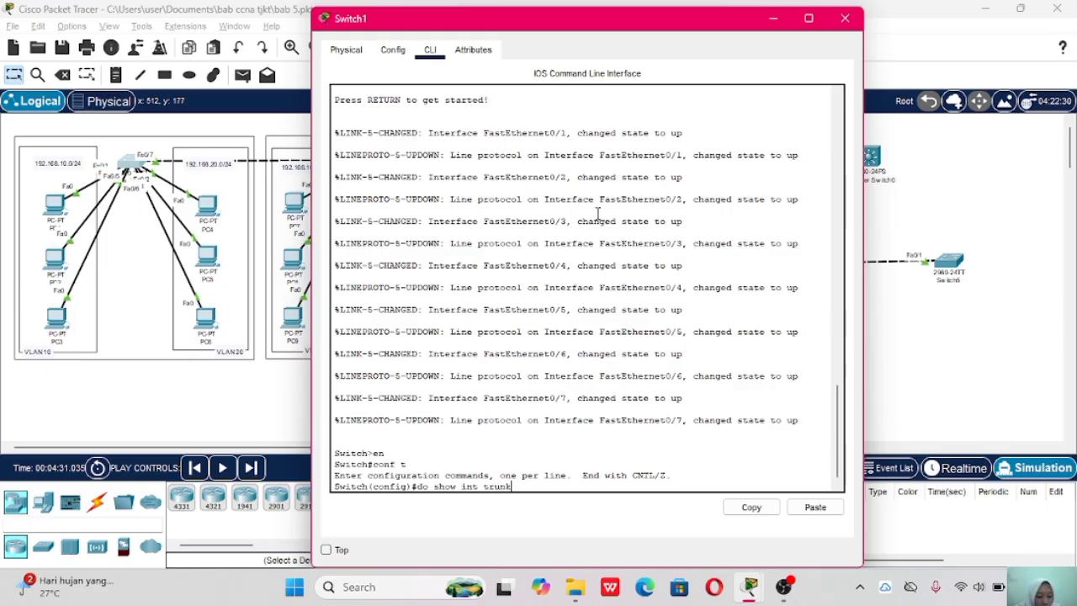
key("Return")
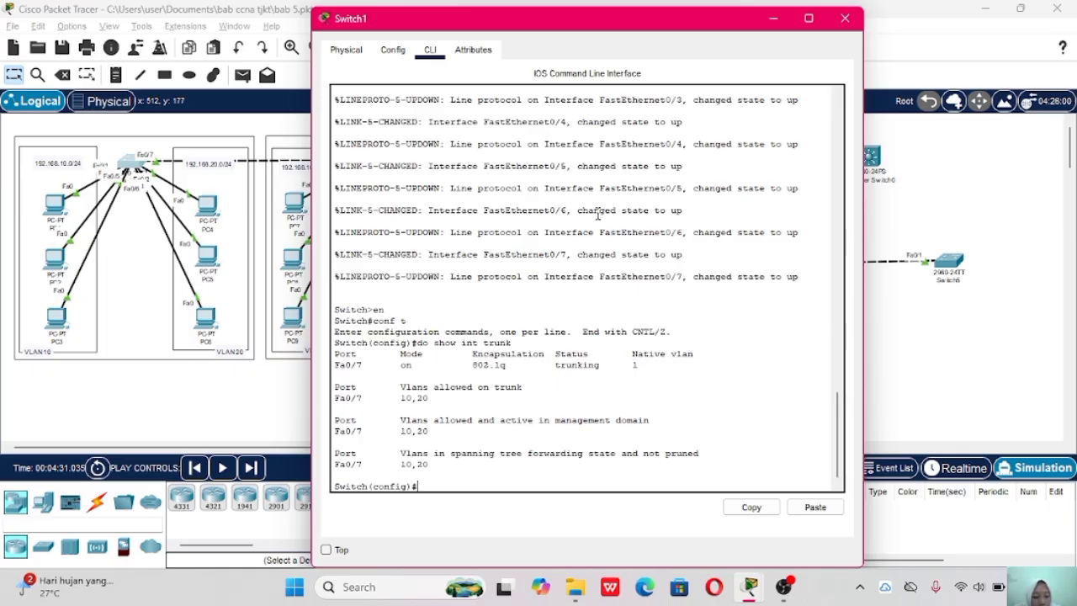
left_click_drag(625, 368, 647, 368)
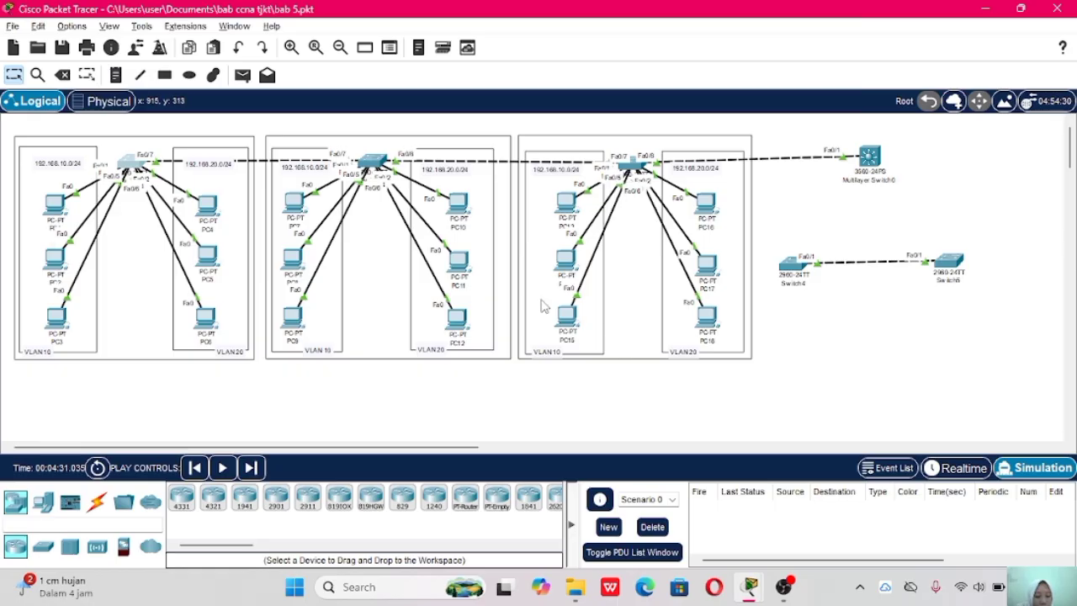
Enter configuration mode on Switch2 and set the trunk native VLAN of interface fa 0/8 to 20.
left_click(374, 162)
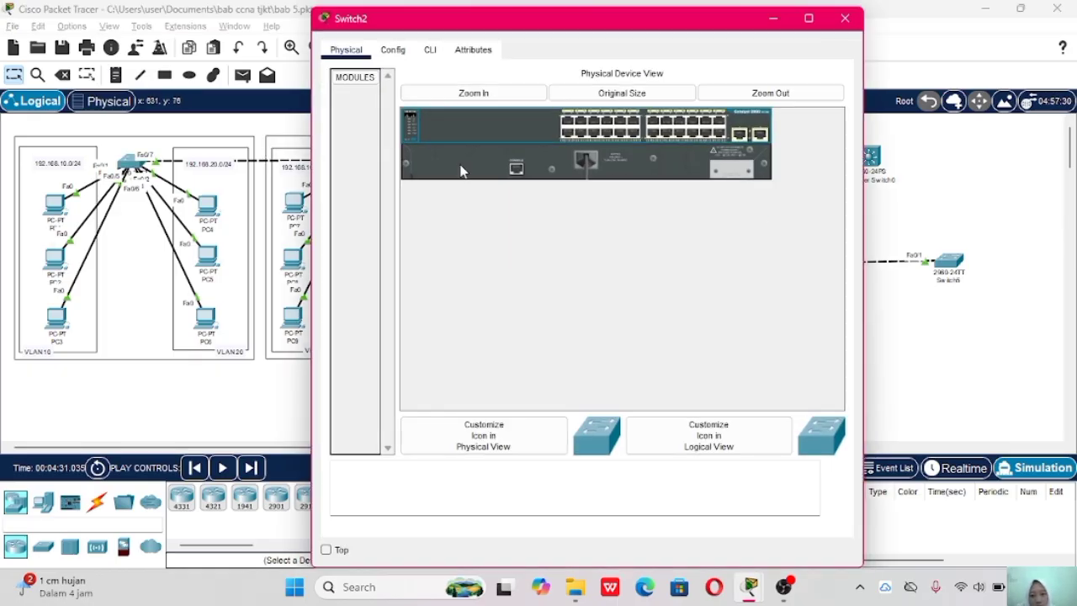
left_click(430, 49)
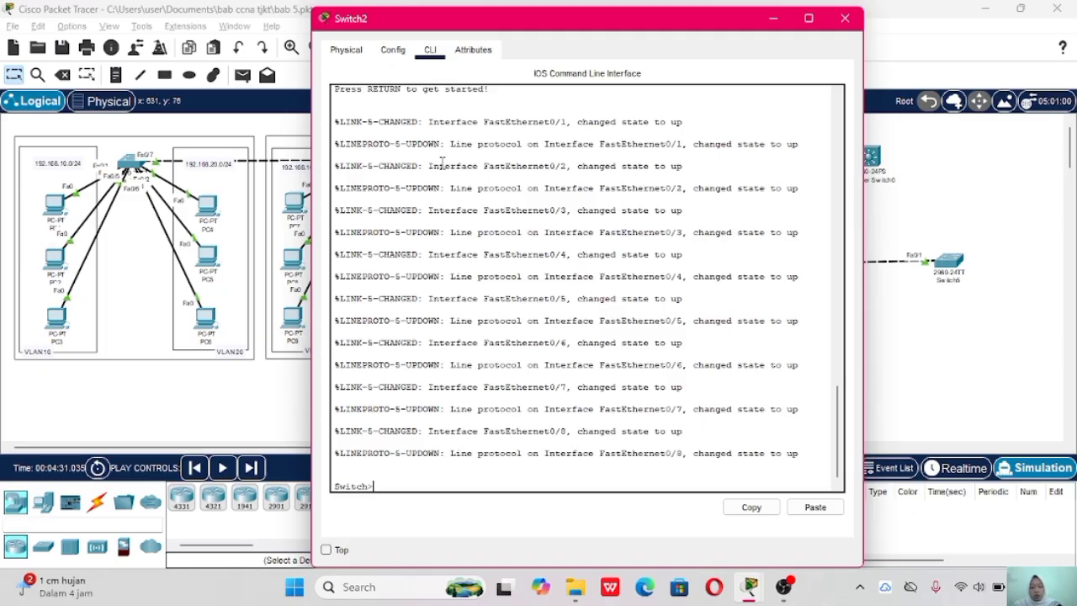
type("en")
key("Return")
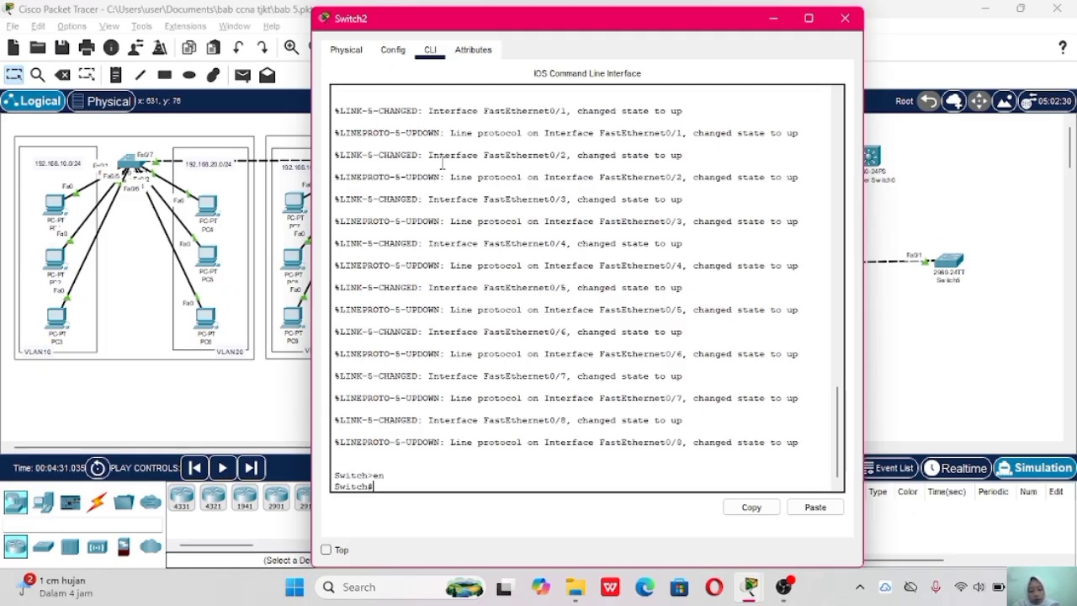
type("conf t")
left_click_drag(562, 27, 711, 214)
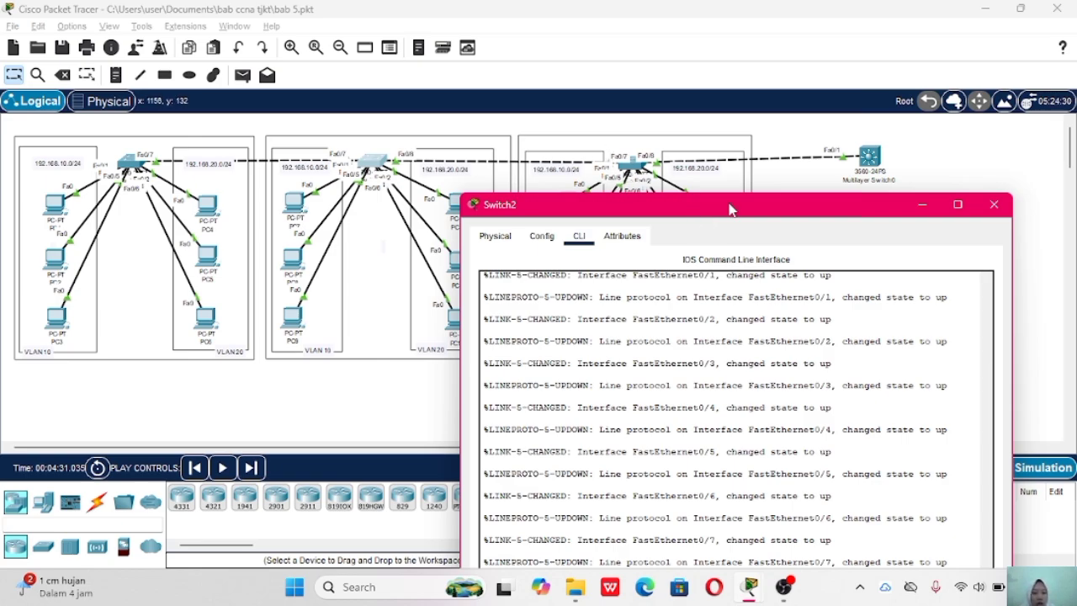
left_click_drag(730, 210, 486, 58)
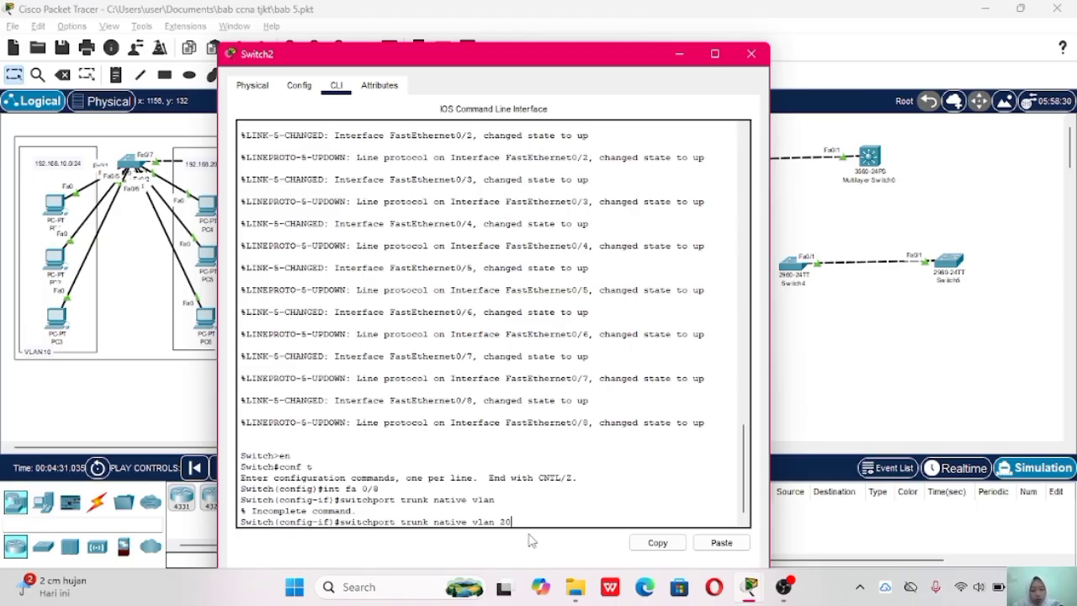
key("Return")
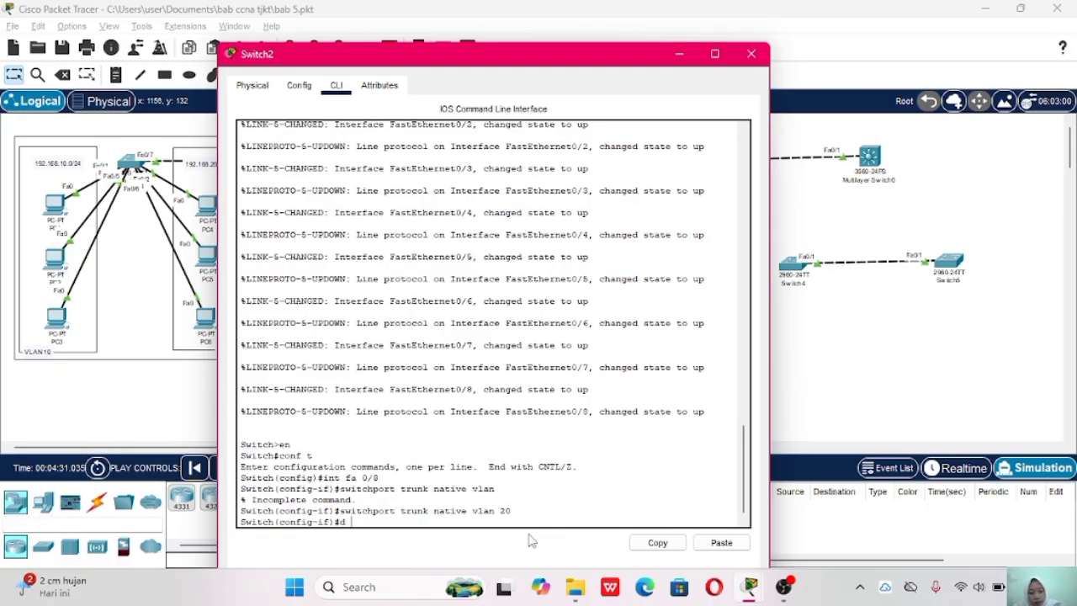
Run do show interface trunk on Switch2, examine the Fa0/8 native VLAN entry, and close the switch window.
type("do sh")
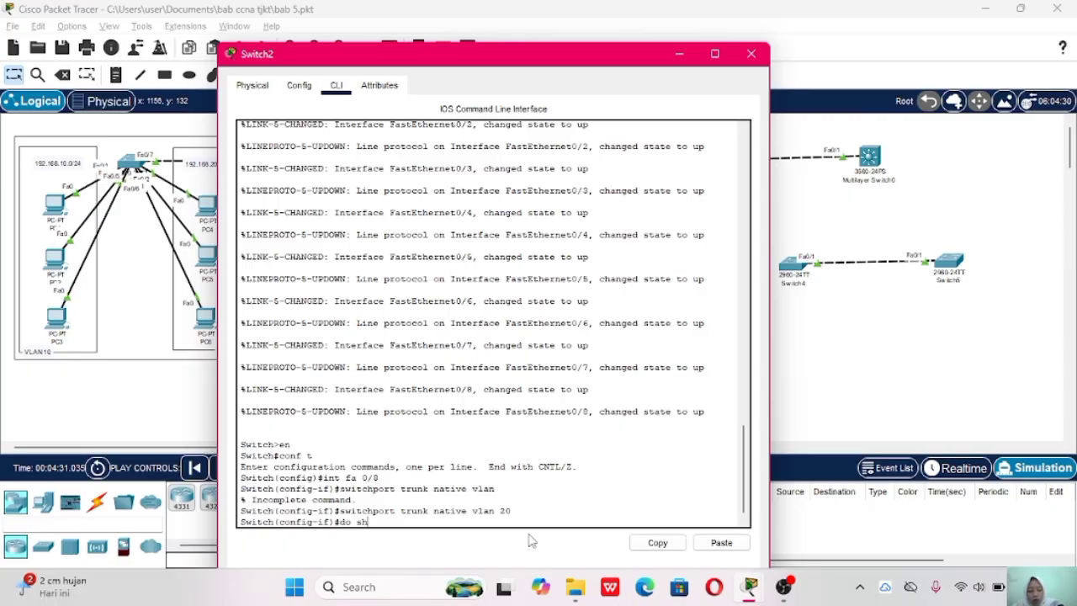
type("ow interf")
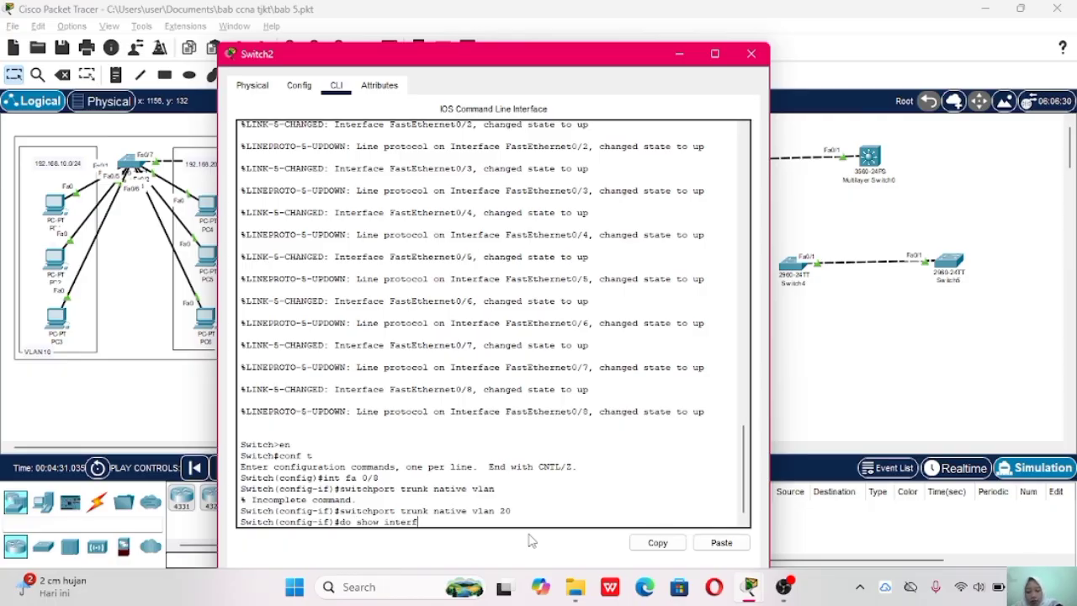
type("ace trunk")
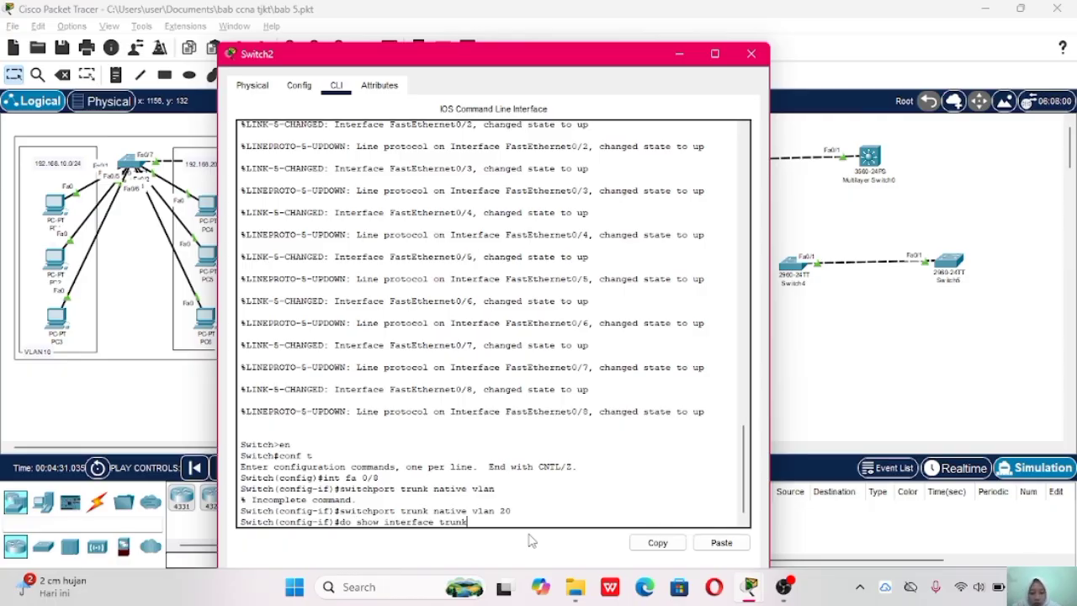
key("Return")
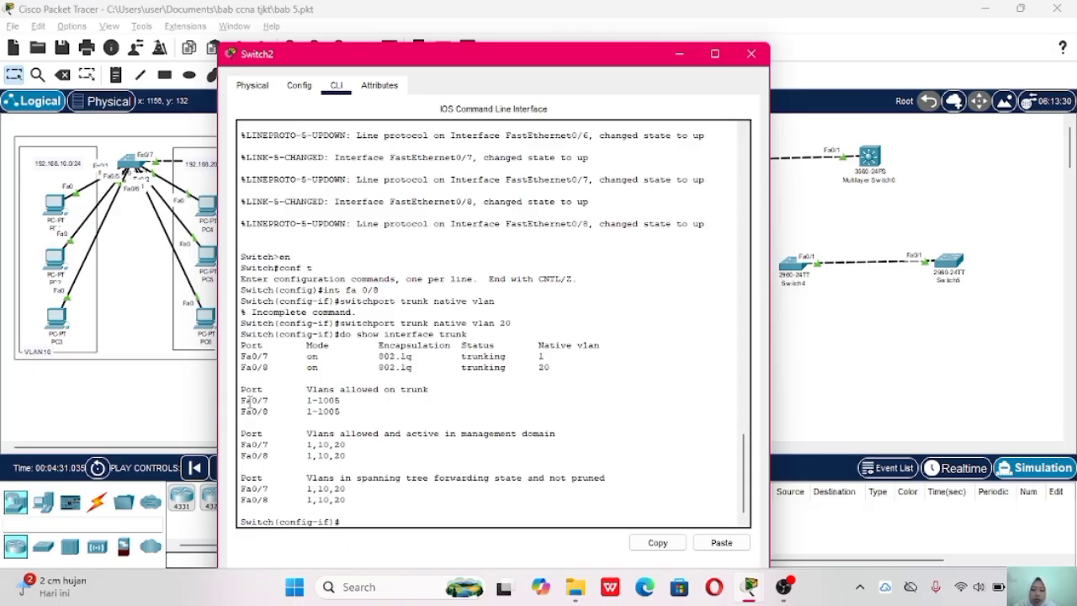
left_click_drag(240, 368, 573, 370)
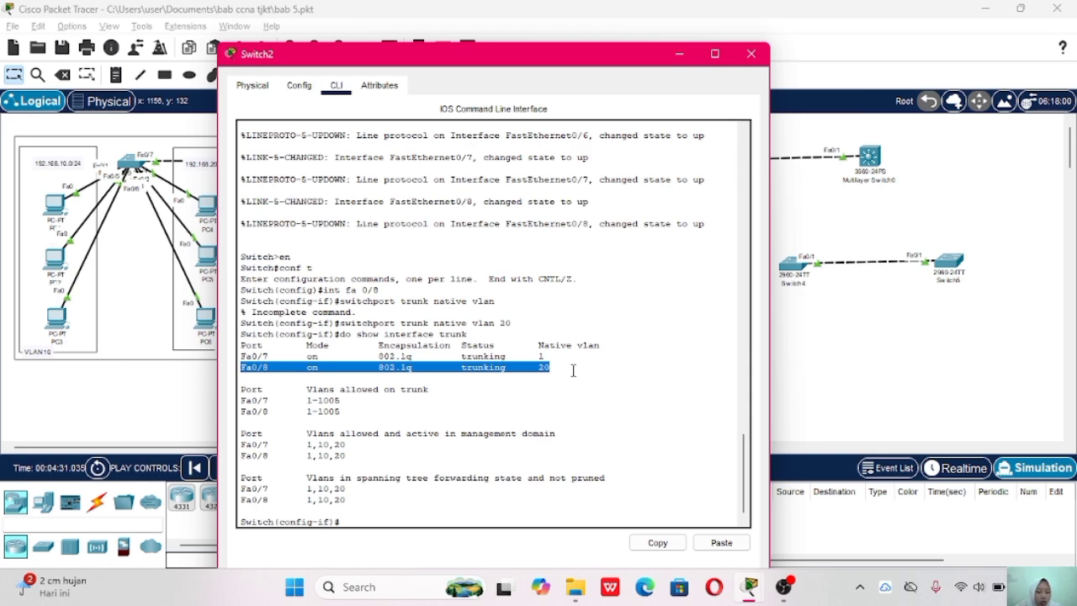
left_click(752, 56)
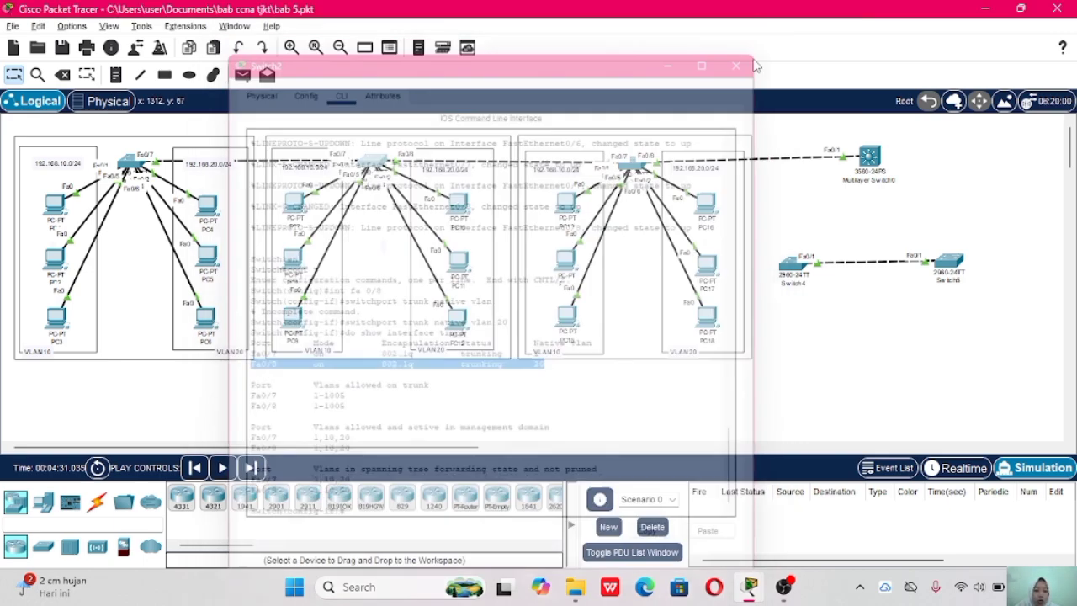
Enter configuration mode on Switch3 and set the trunk native VLAN of interface fa0/7 to 20.
left_click(631, 165)
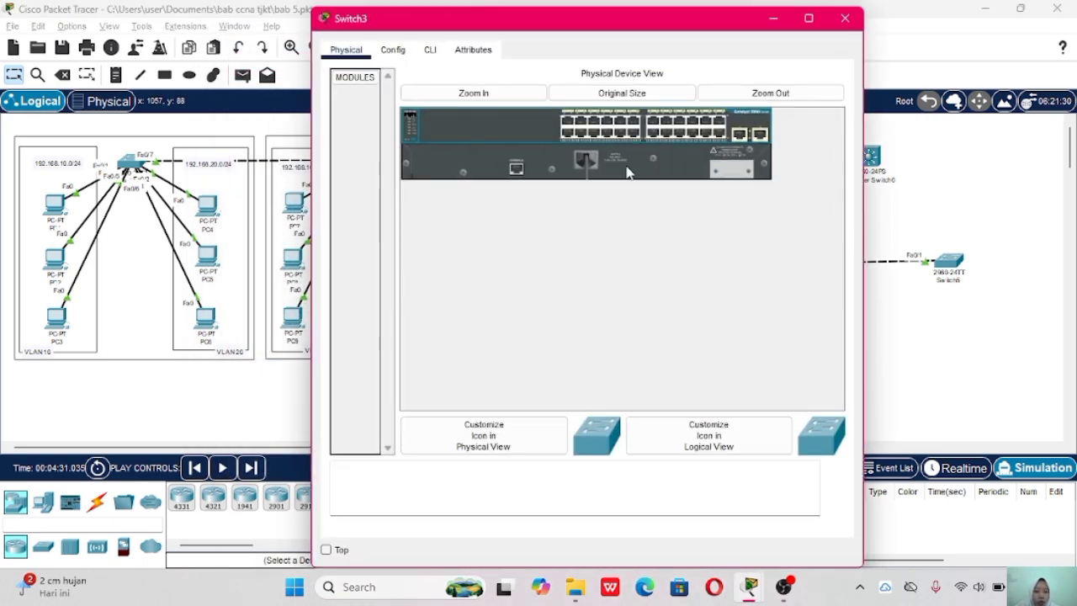
left_click(430, 50)
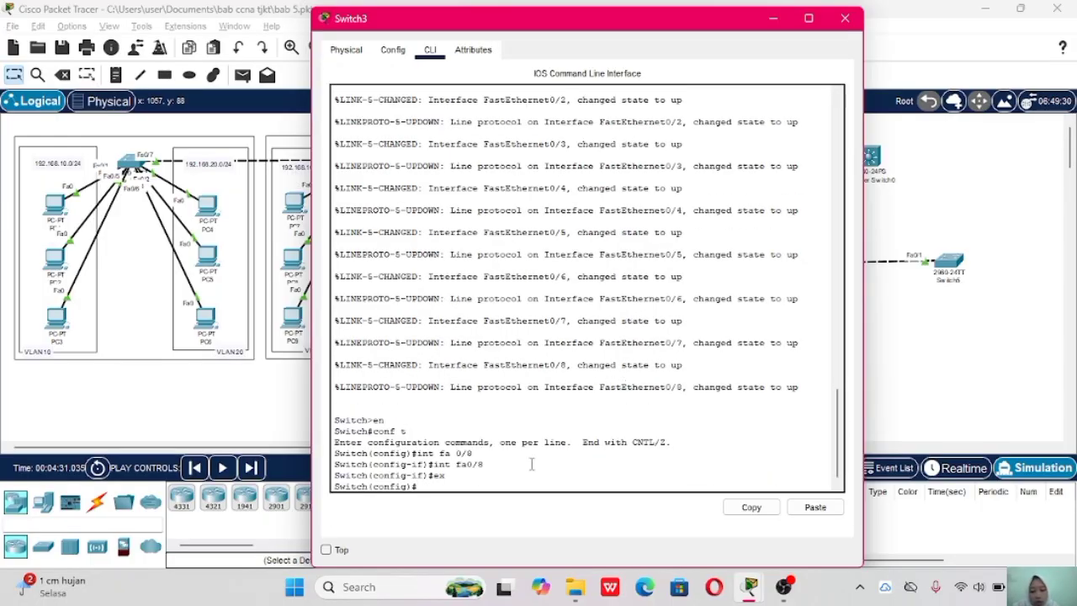
type("itch(config)#i")
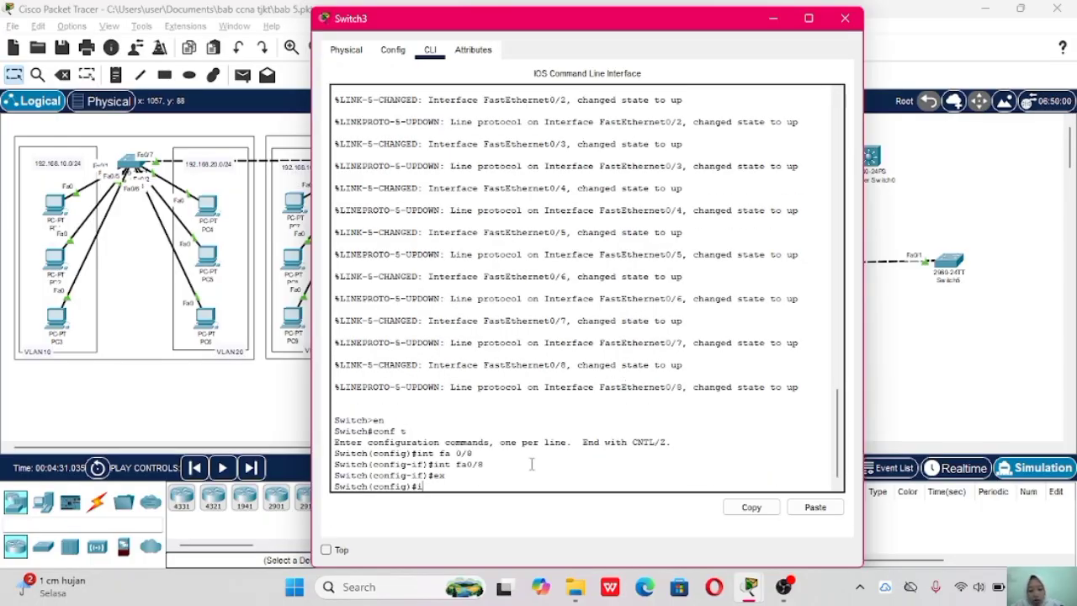
type("nt fa0/7")
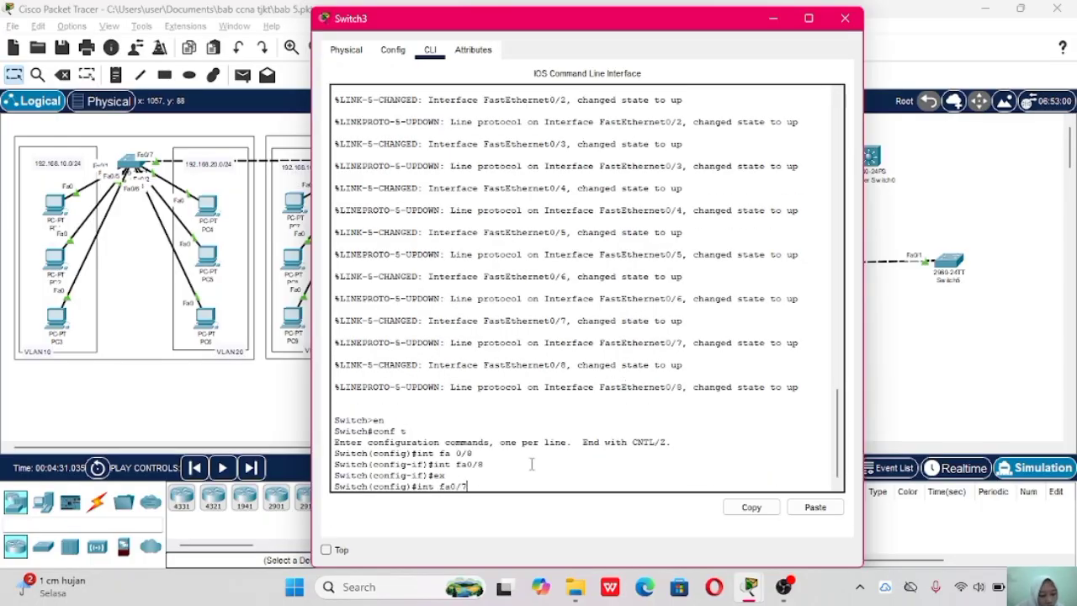
key("Return")
type("switchpo")
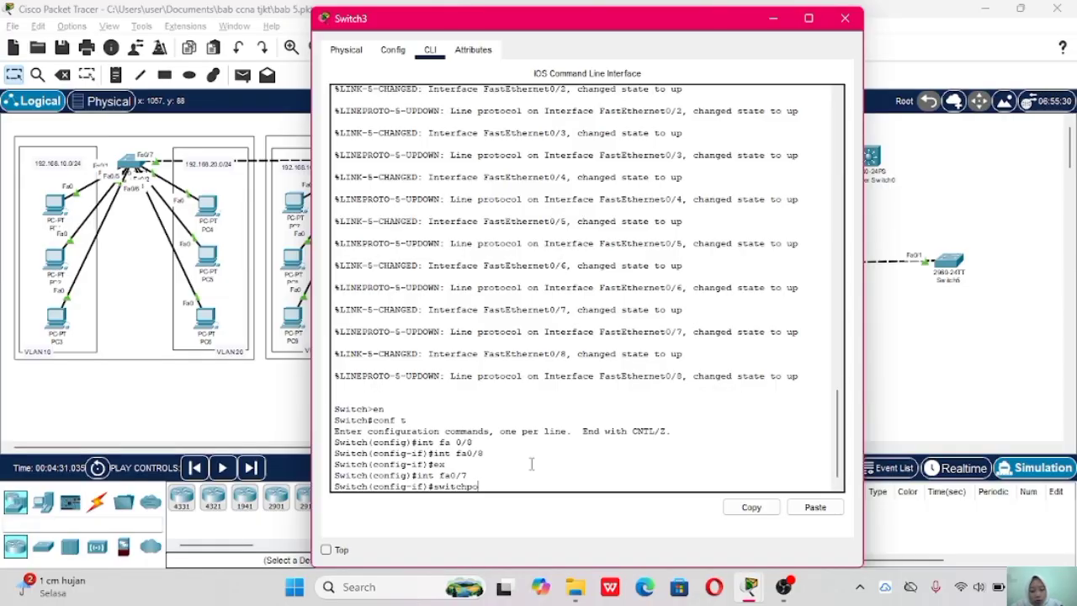
type("rt ")
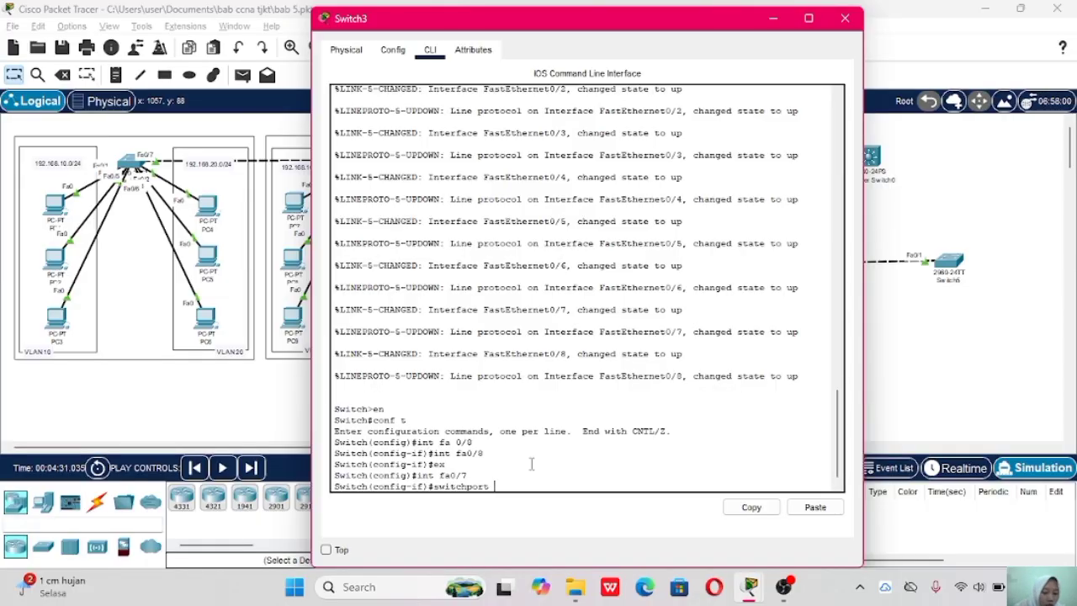
type("trunk native vlan 20")
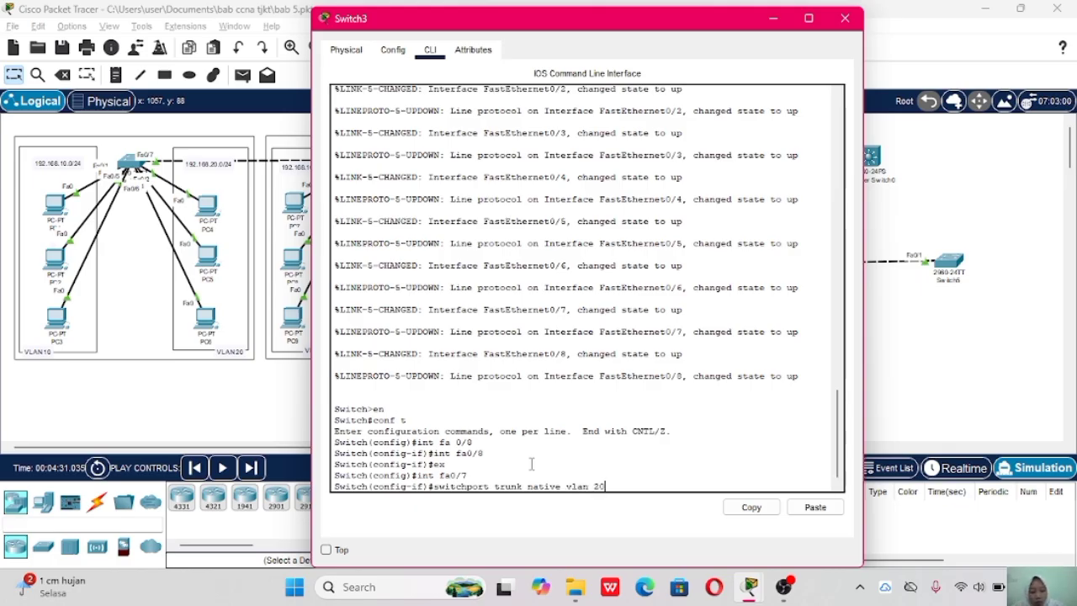
key("Return")
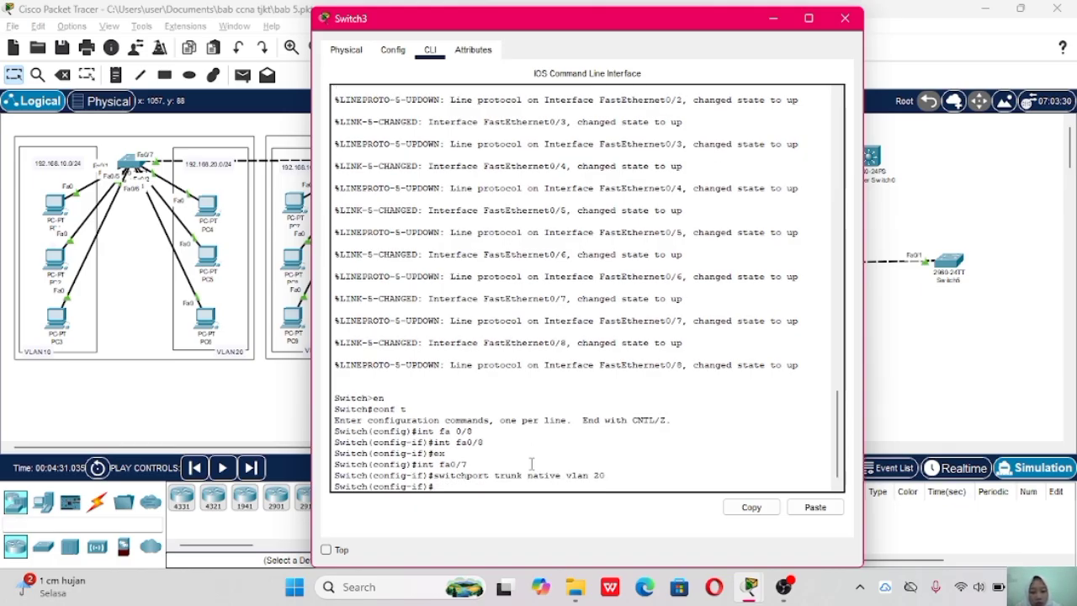
Run do show int trunk on Switch3, examine the Fa0/7 native VLAN entry, and close the switch window.
type("do show int trunk")
key("Return")
left_click_drag(335, 320, 710, 321)
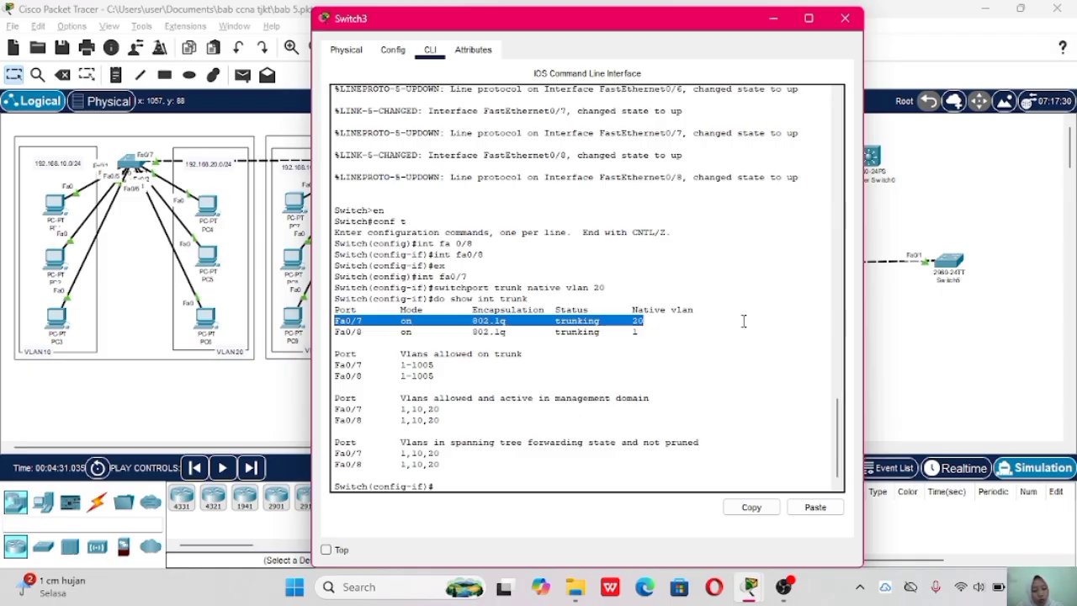
left_click(844, 18)
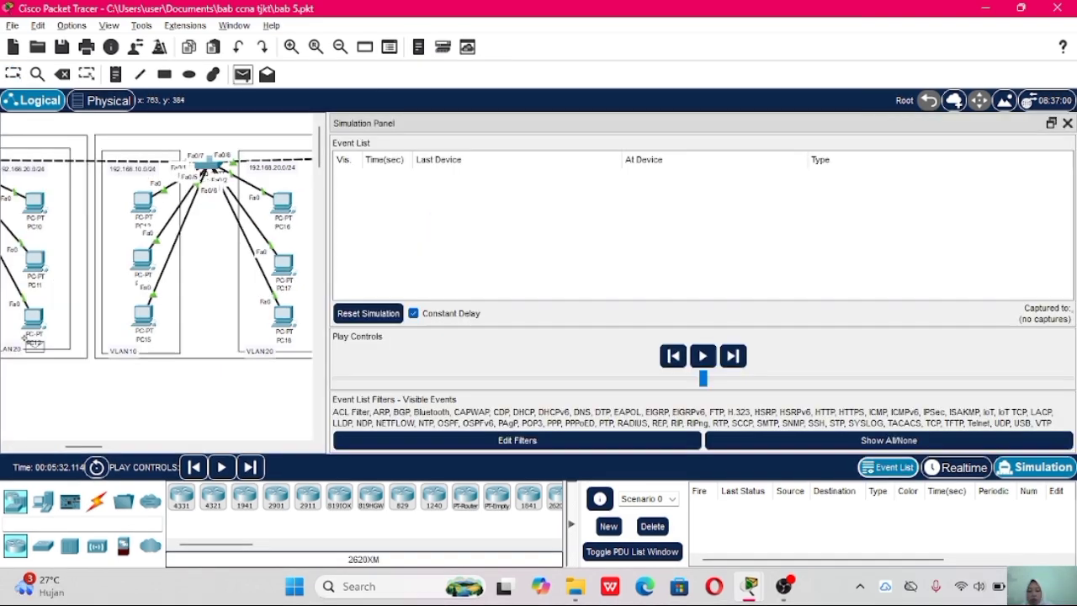
Add a simple PDU from PC12 to PC18 in VLAN 20.
left_click(33, 318)
left_click(284, 314)
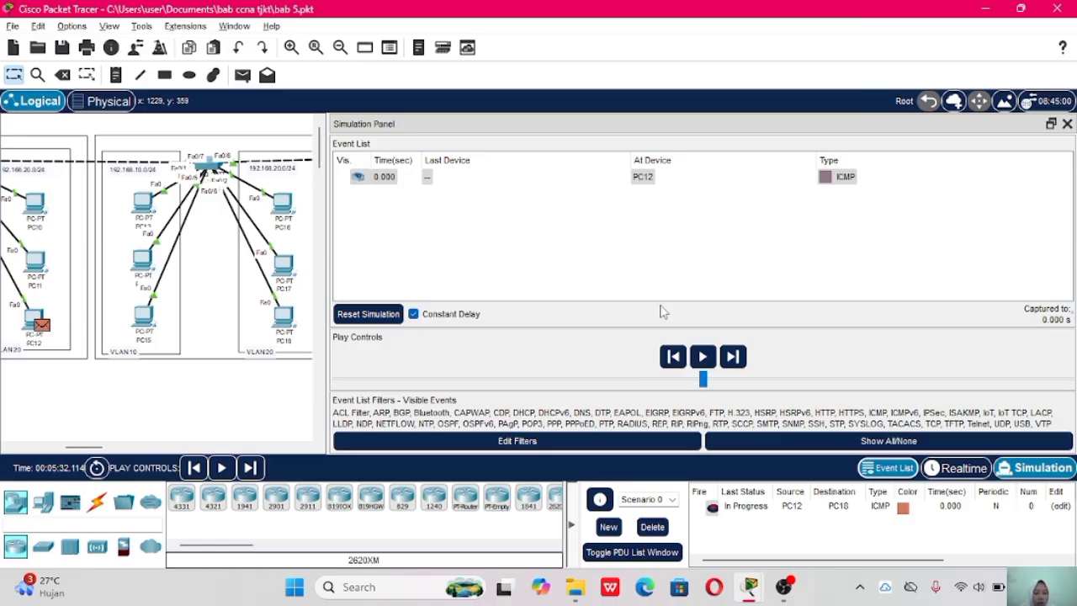
Advance the PC12 to PC18 simulation four events and open the PDU information for the ICMP frame sent from Switch2 to Switch3.
left_click(732, 357)
left_click(731, 357)
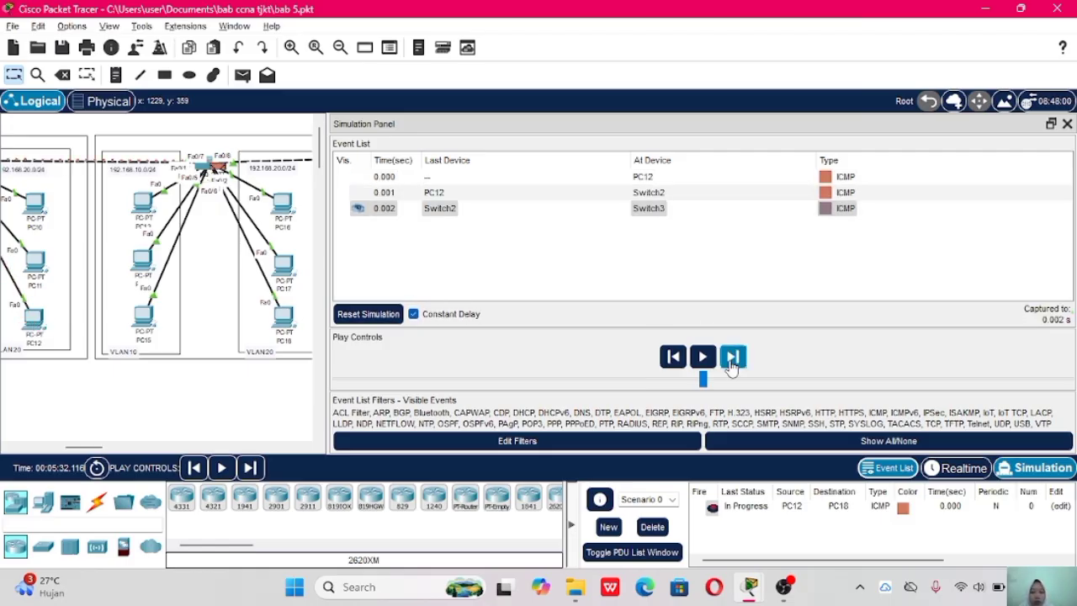
left_click(733, 360)
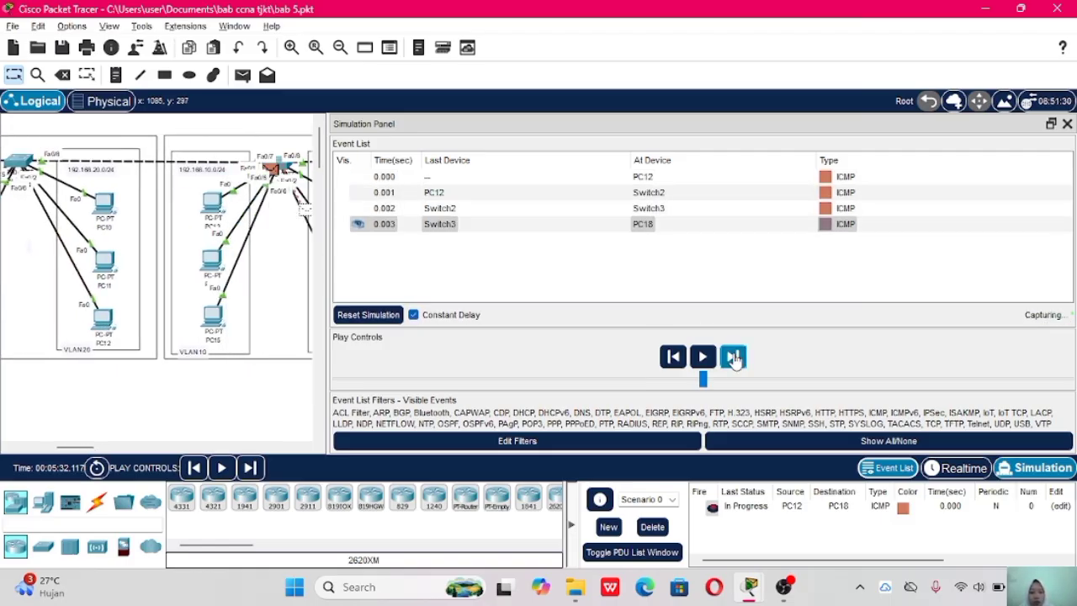
left_click(733, 360)
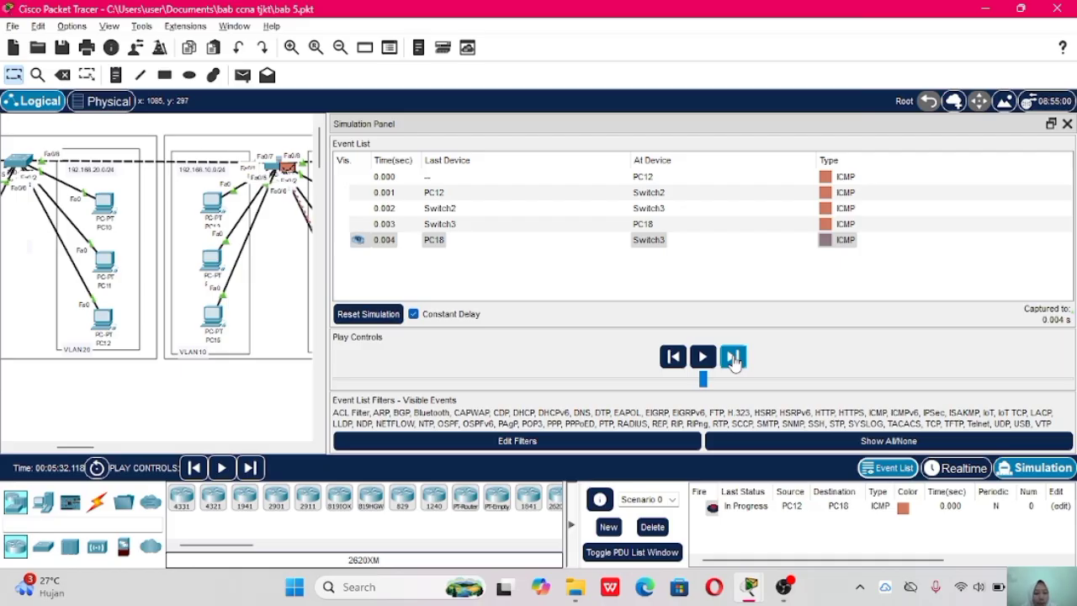
left_click(648, 208)
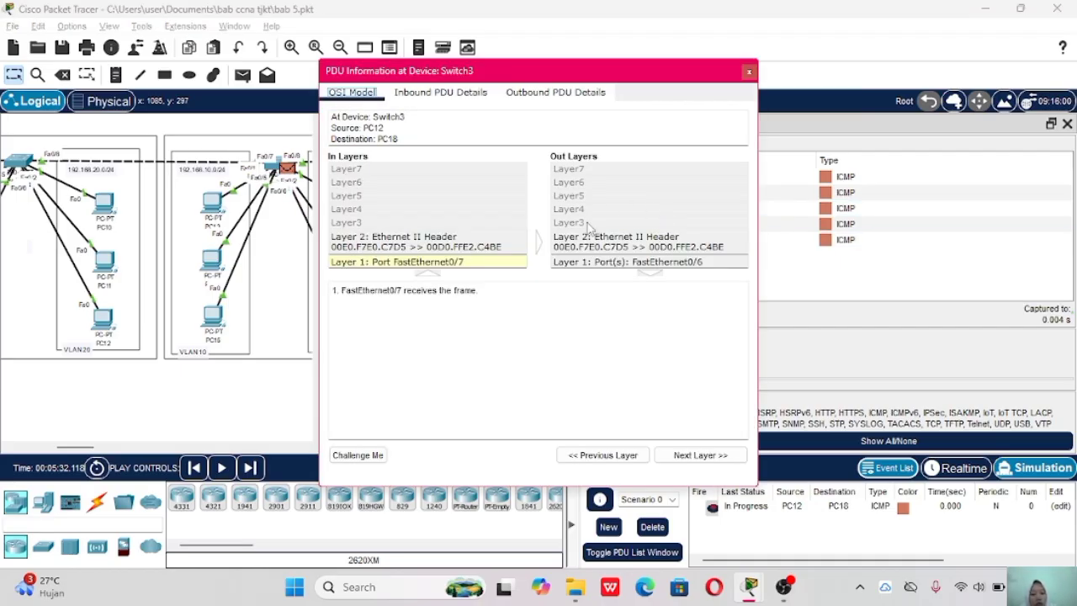